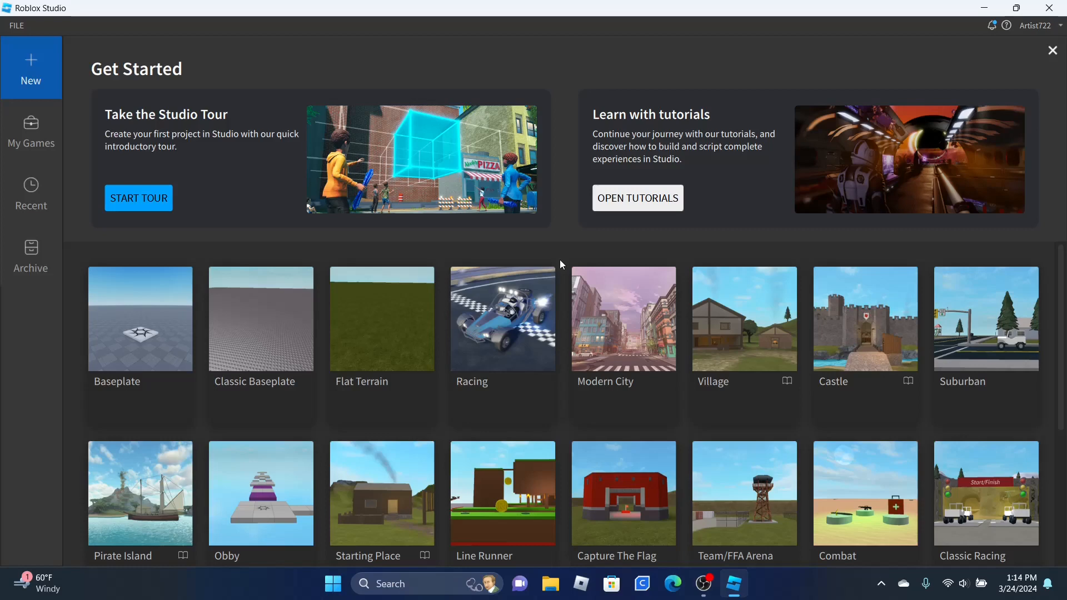
Step: Dismiss the Get Started section and browse the available place templates
scroll(561, 282, "down", 1)
scroll(565, 283, "up", 1)
left_click(1052, 51)
scroll(234, 158, "down", 1)
scroll(234, 160, "up", 1)
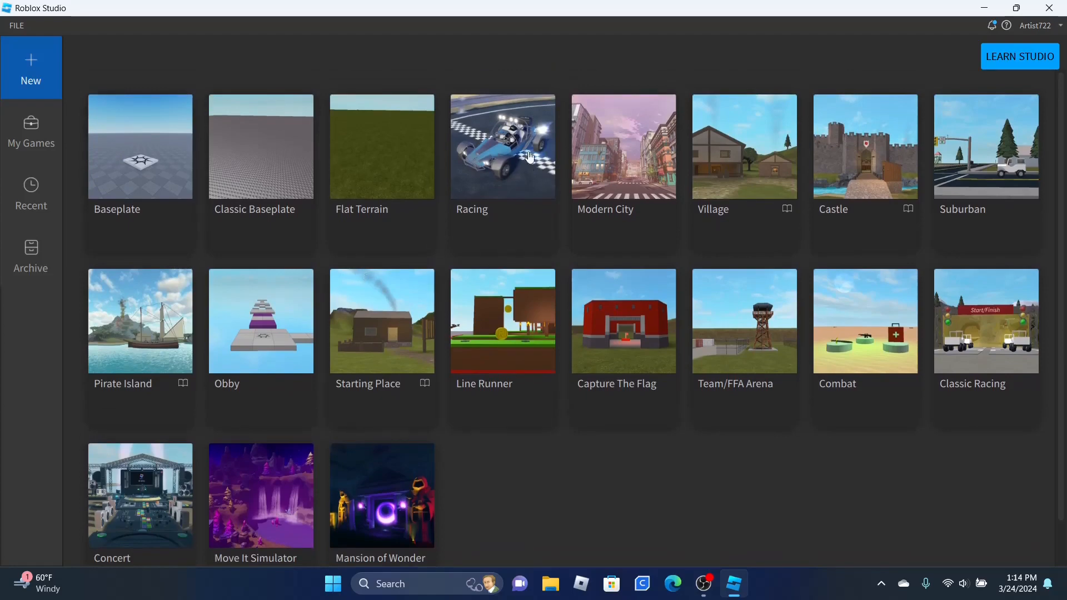
scroll(155, 364, "down", 2)
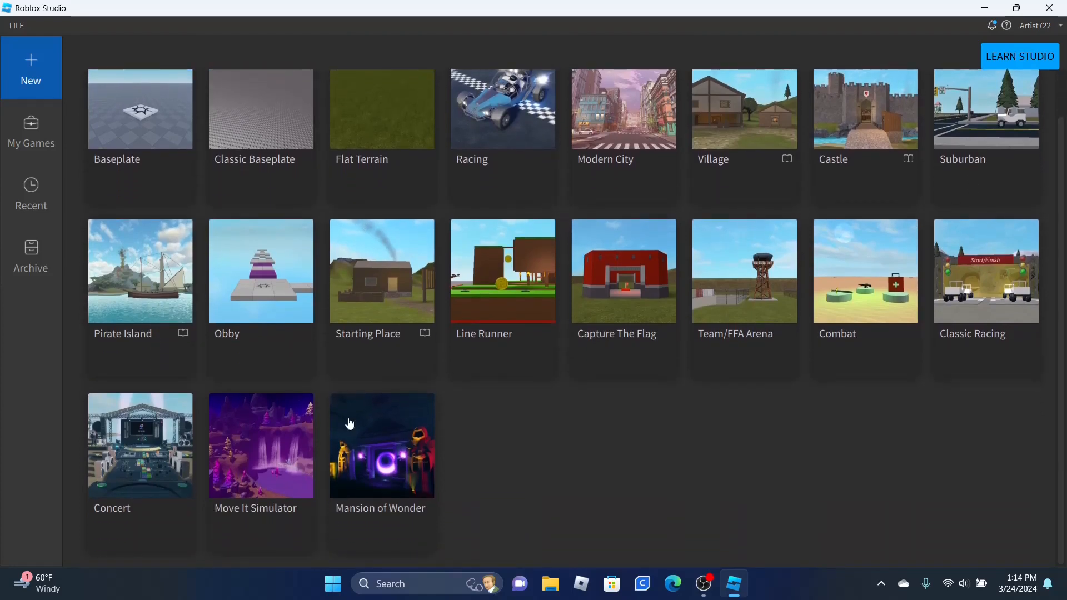
scroll(304, 444, "up", 2)
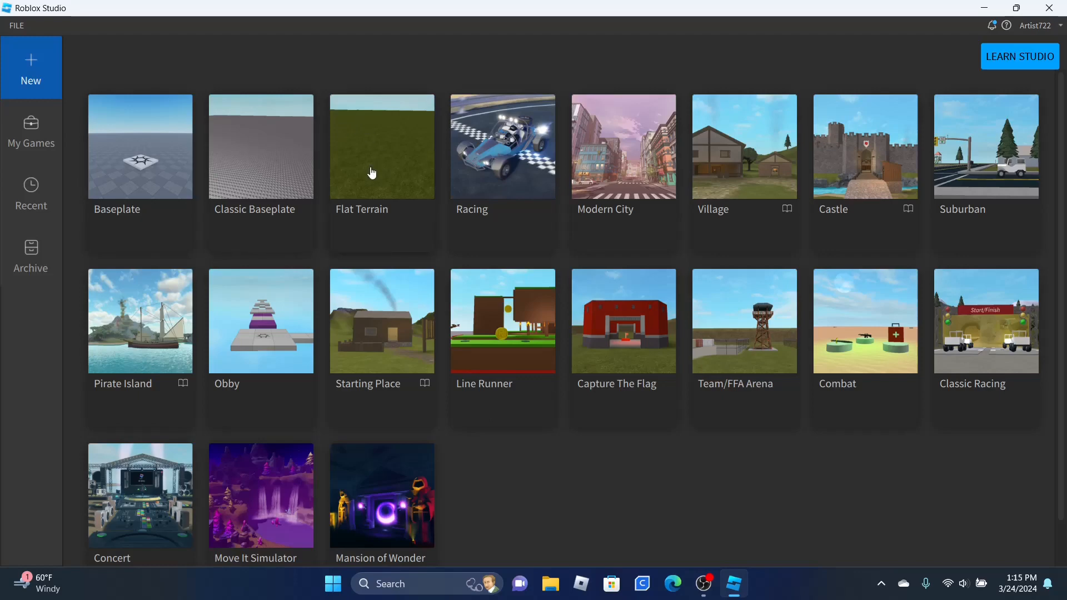
Step: Create a new place from the Baseplate template and close the extra panels docked beside the viewport
left_click(118, 147)
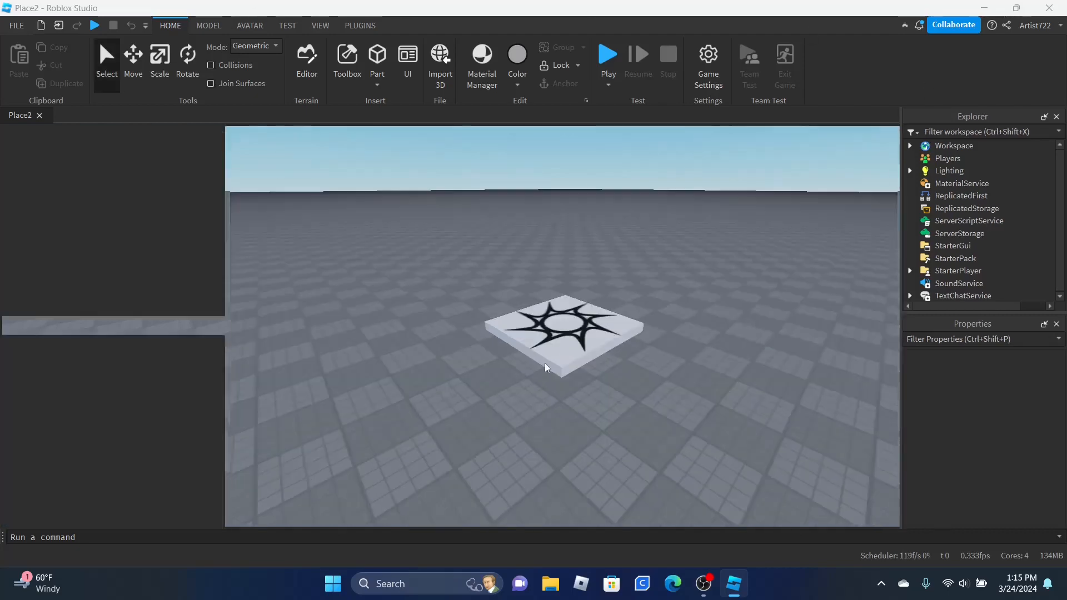
left_click(215, 116)
left_click(216, 116)
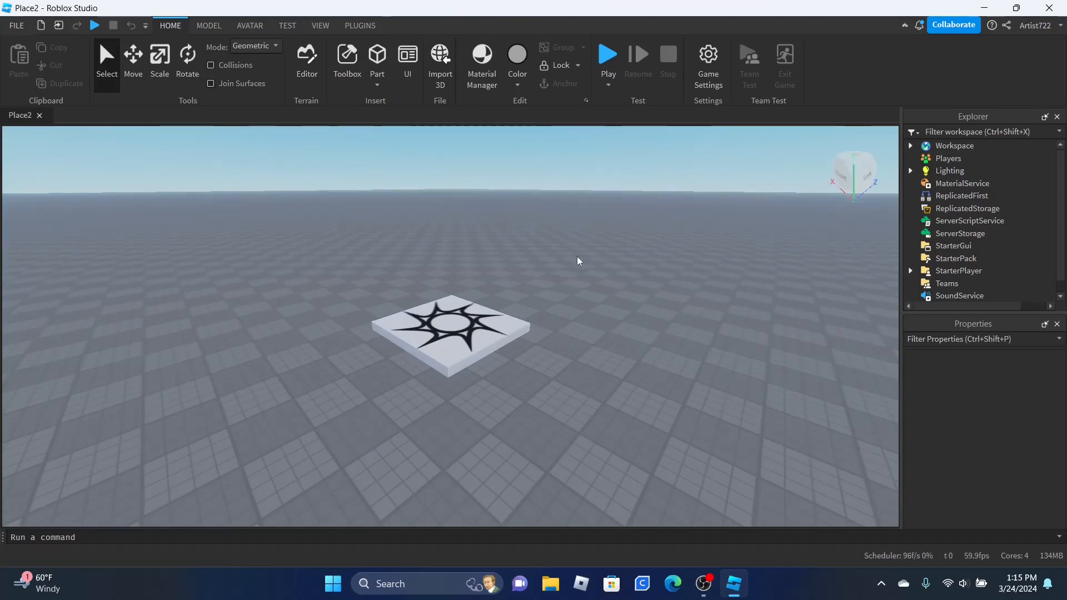
Step: Explore the baseplate and its spawn location by moving, turning and zooming the camera, and collapse the Workspace tree
right_click_drag(580, 260, 579, 255)
scroll(442, 240, "up", 4)
scroll(411, 234, "up", 2)
scroll(411, 236, "down", 5)
scroll(412, 235, "up", 5)
scroll(414, 237, "down", 4)
left_click_drag(420, 245, 693, 405)
left_click_drag(173, 183, 537, 341)
left_click(377, 289)
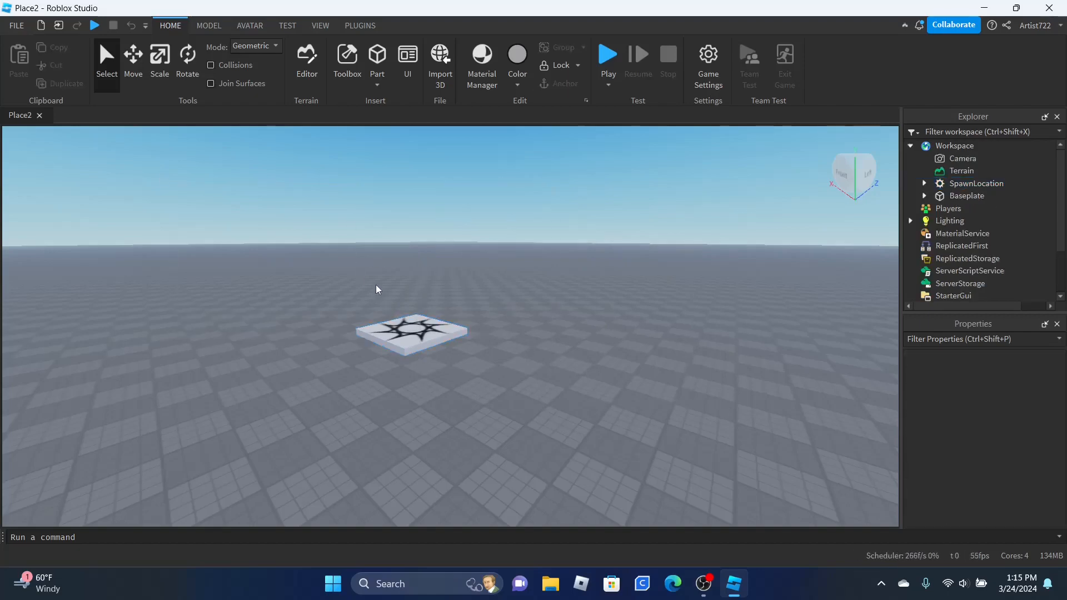
left_click_drag(241, 247, 505, 414)
right_click_drag(572, 273, 545, 269)
key("w")
left_click(547, 274)
key("a")
scroll(546, 269, "down", 1)
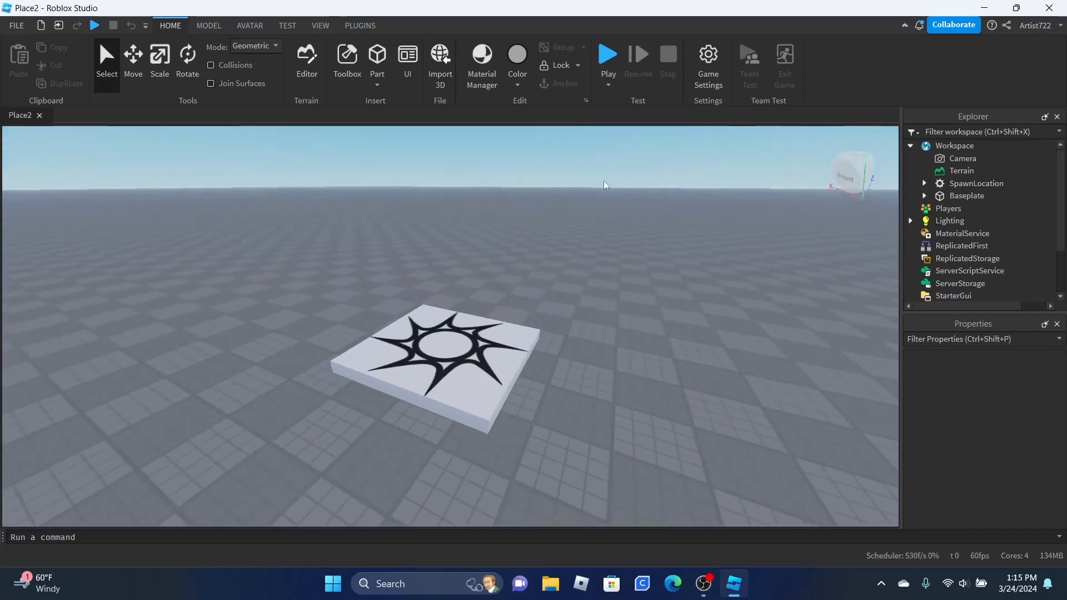
left_click(910, 145)
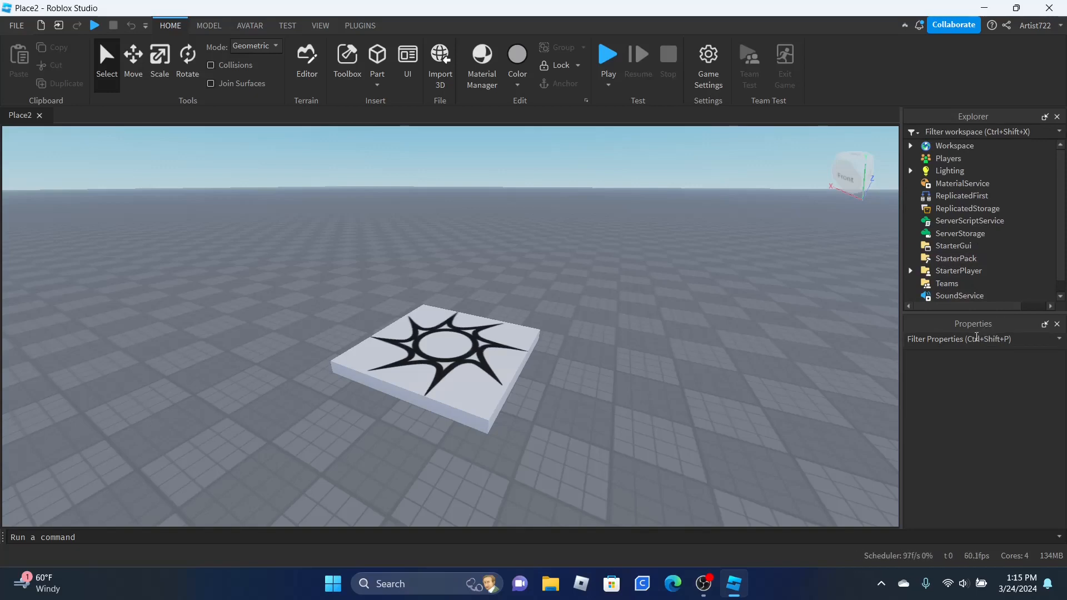
Step: Locate the display options for Explorer and Properties, and examine the objects contained in the Workspace
left_click(318, 26)
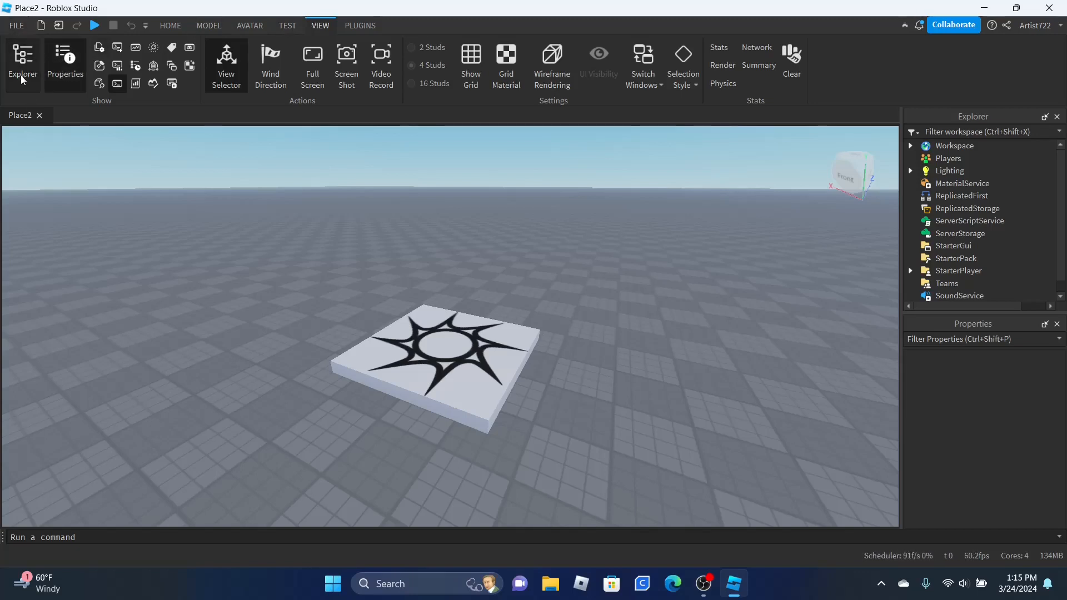
left_click(167, 26)
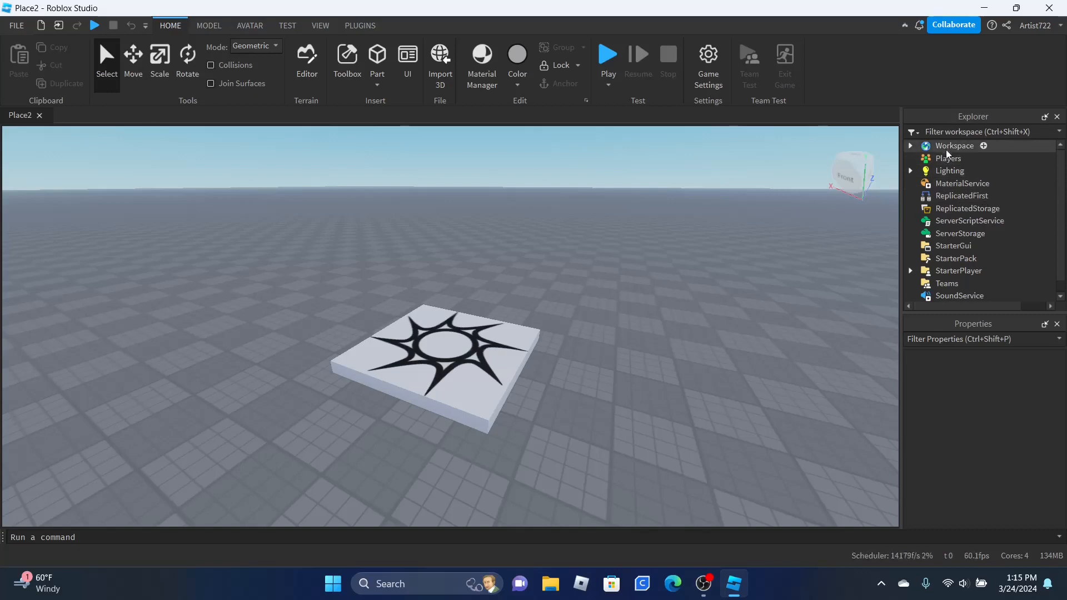
left_click(910, 146)
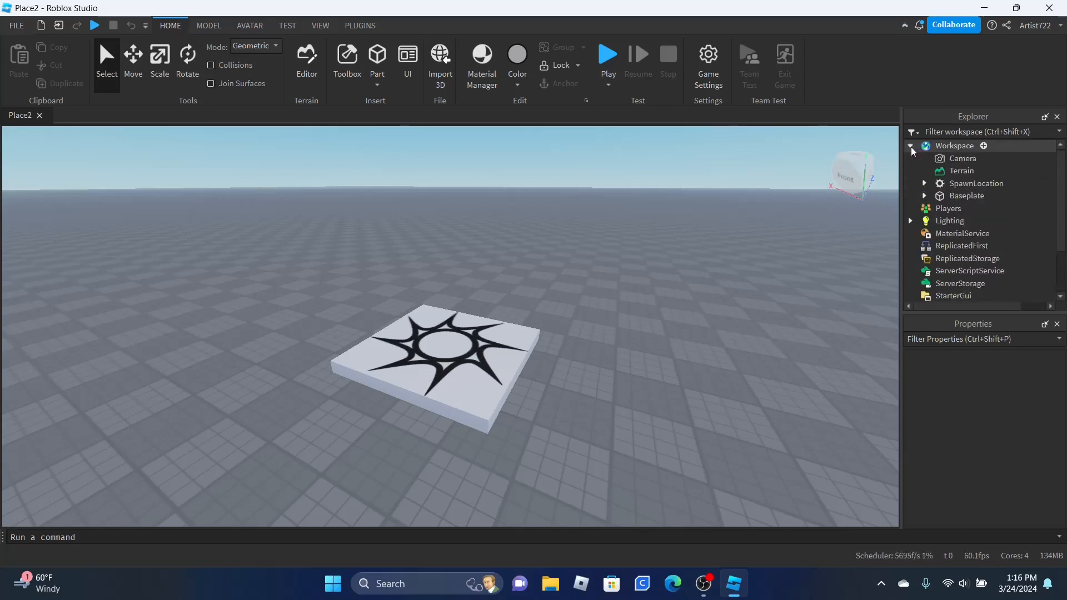
right_click_drag(624, 205, 643, 206)
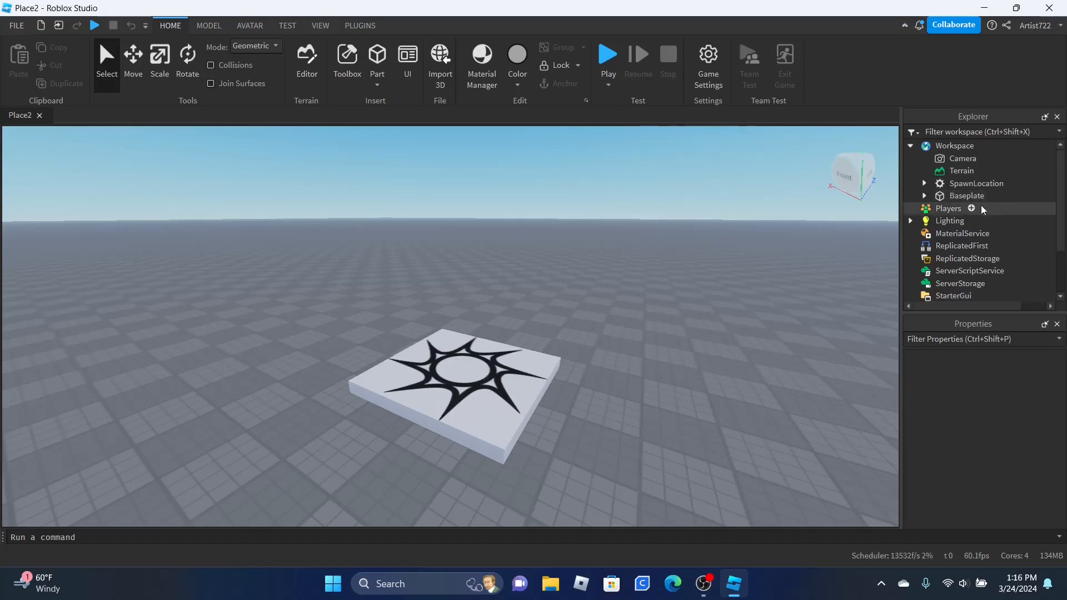
left_click(911, 146)
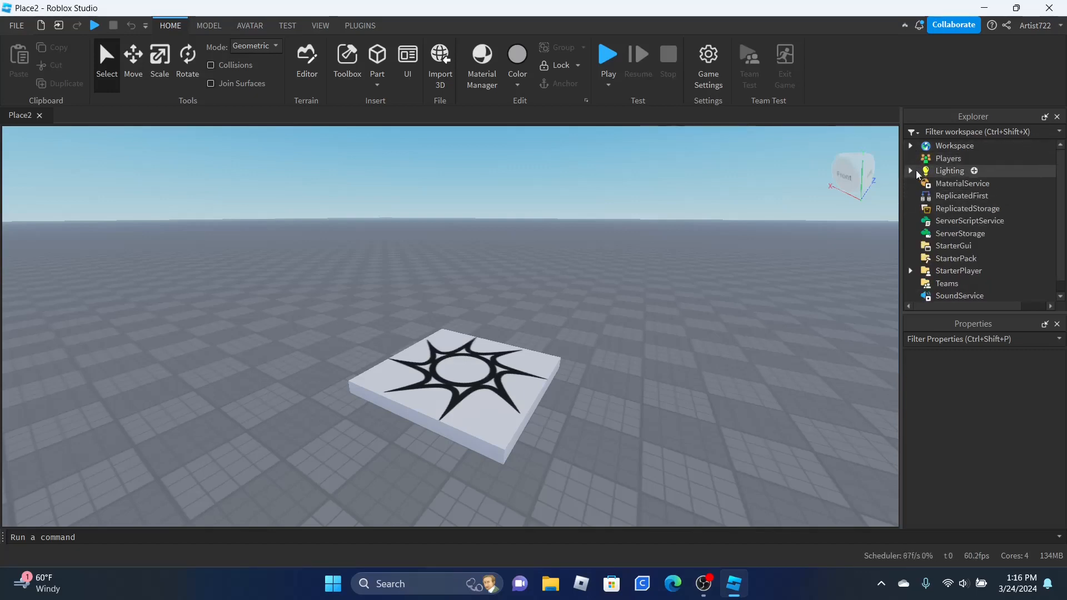
Step: Examine the Lighting service's child objects and their properties: Atmosphere, Sky, DepthOfField, SunRays and Bloom
left_click(911, 172)
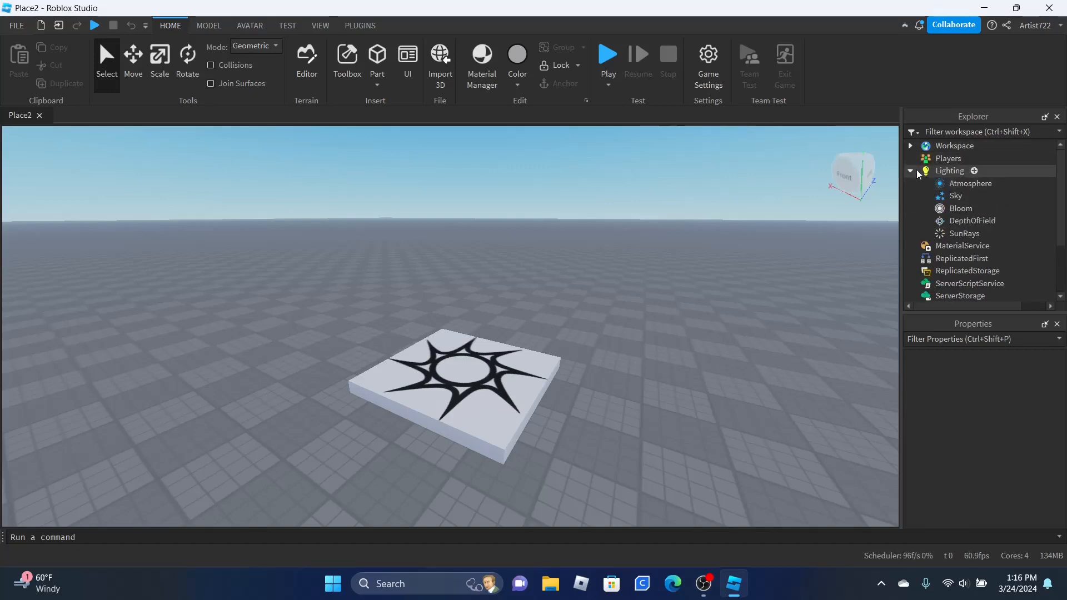
left_click(962, 184)
left_click(957, 195)
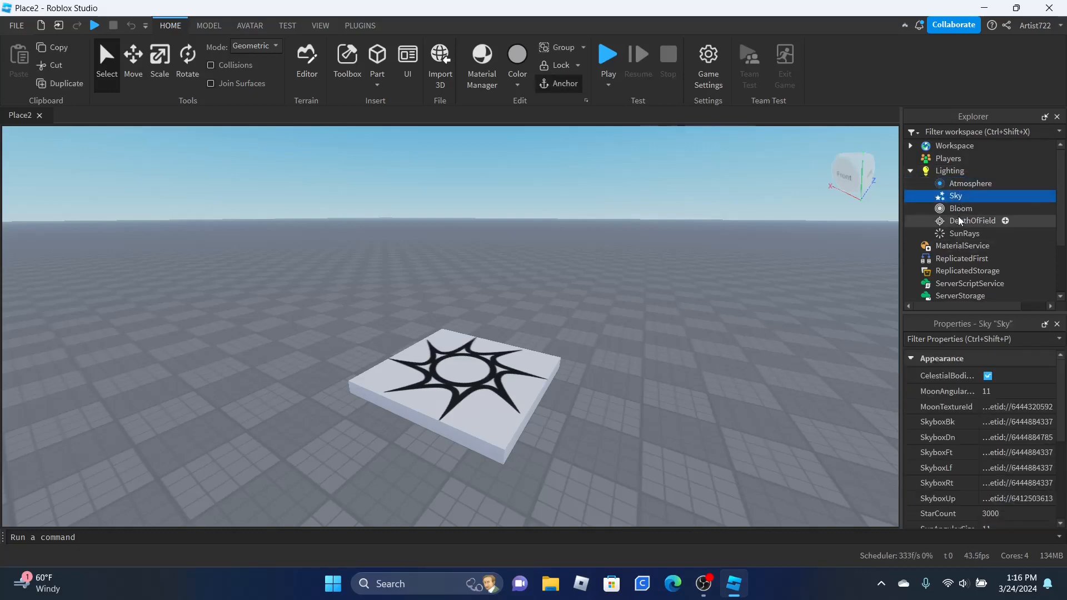
left_click(964, 221)
left_click(961, 233)
left_click(958, 209)
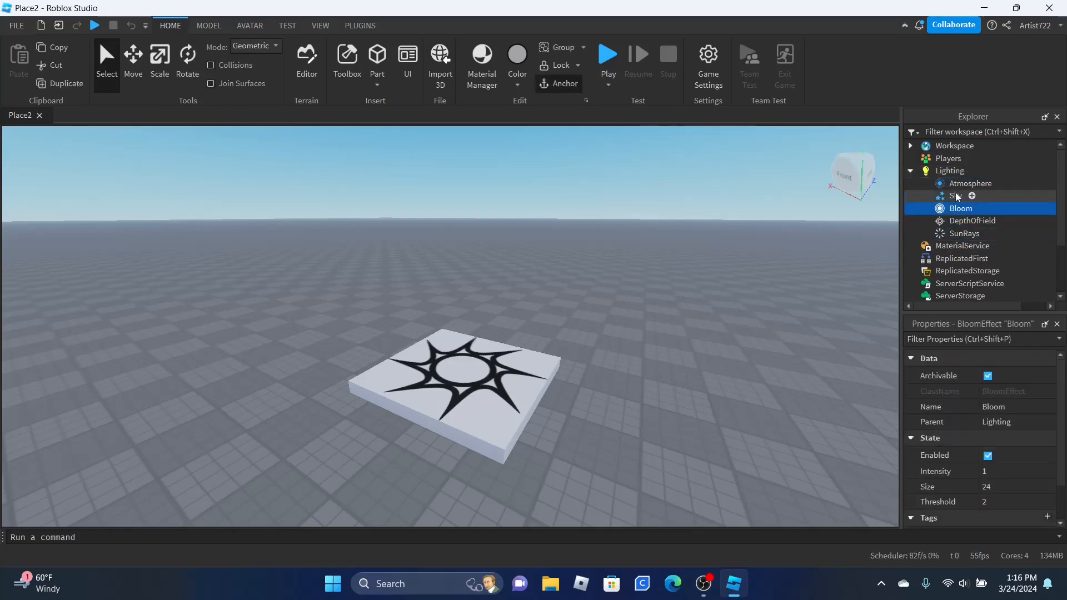
left_click(911, 170)
Step: Examine the script containers inside StarterPlayer and view the properties of Teams, StarterGui and StarterPack
scroll(948, 237, "down", 1)
scroll(949, 238, "up", 1)
scroll(944, 245, "down", 1)
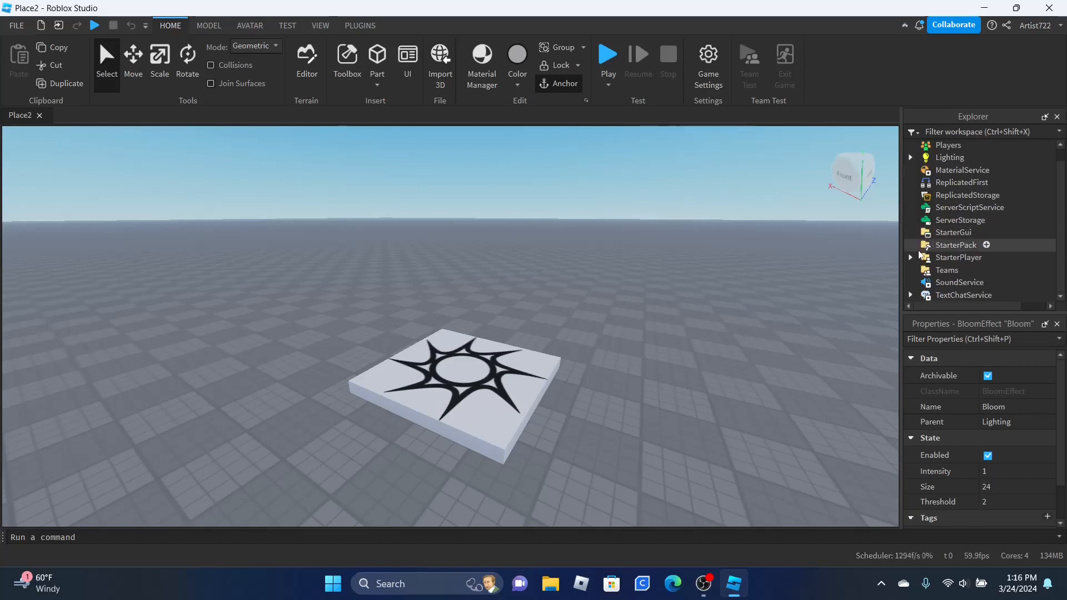
left_click(912, 258)
scroll(953, 248, "down", 1)
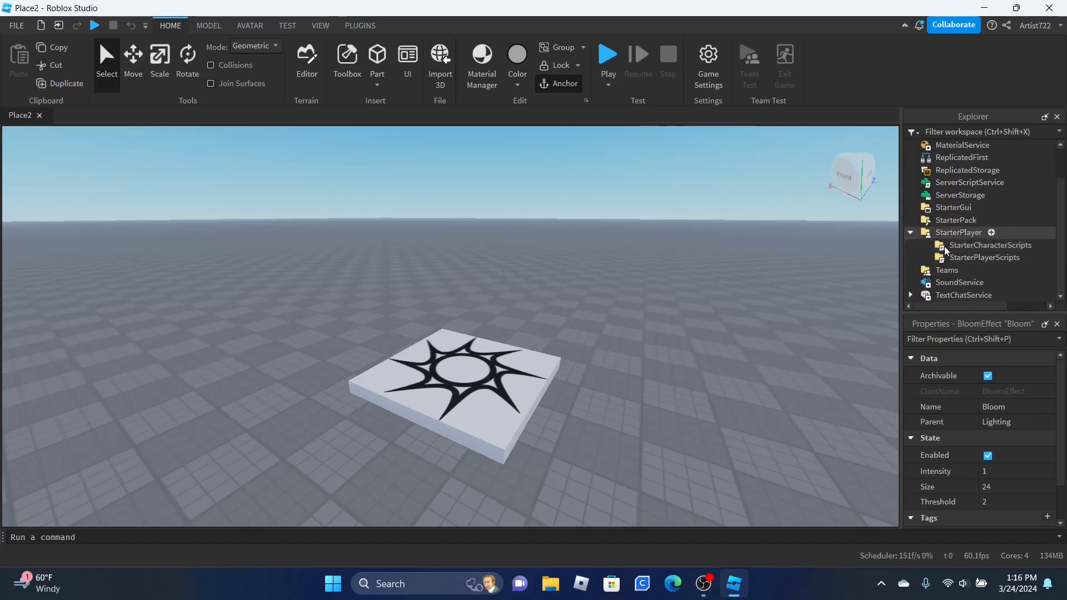
left_click(910, 233)
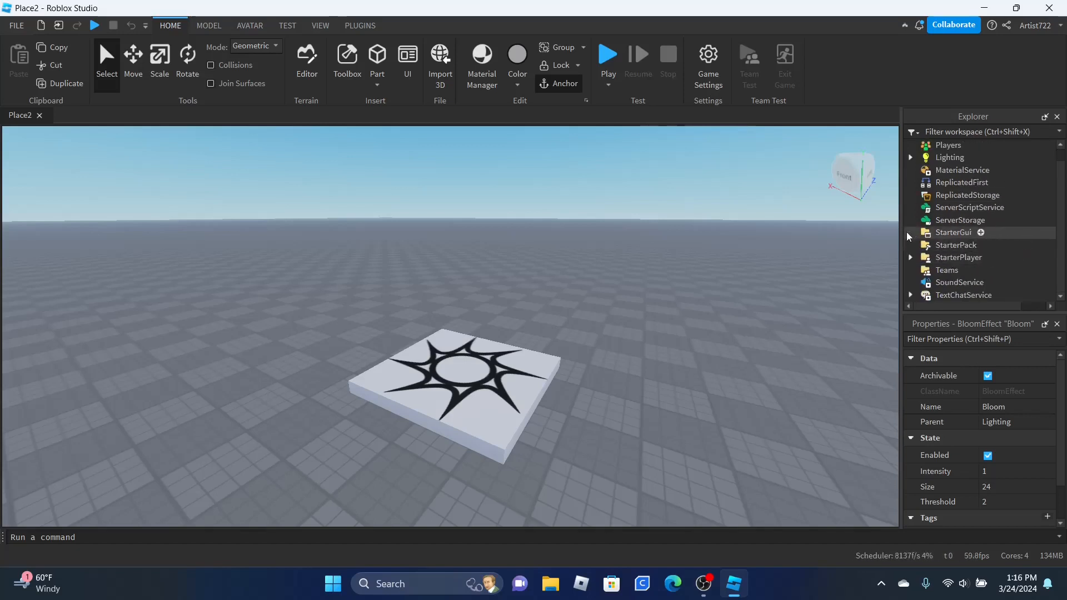
left_click(944, 271)
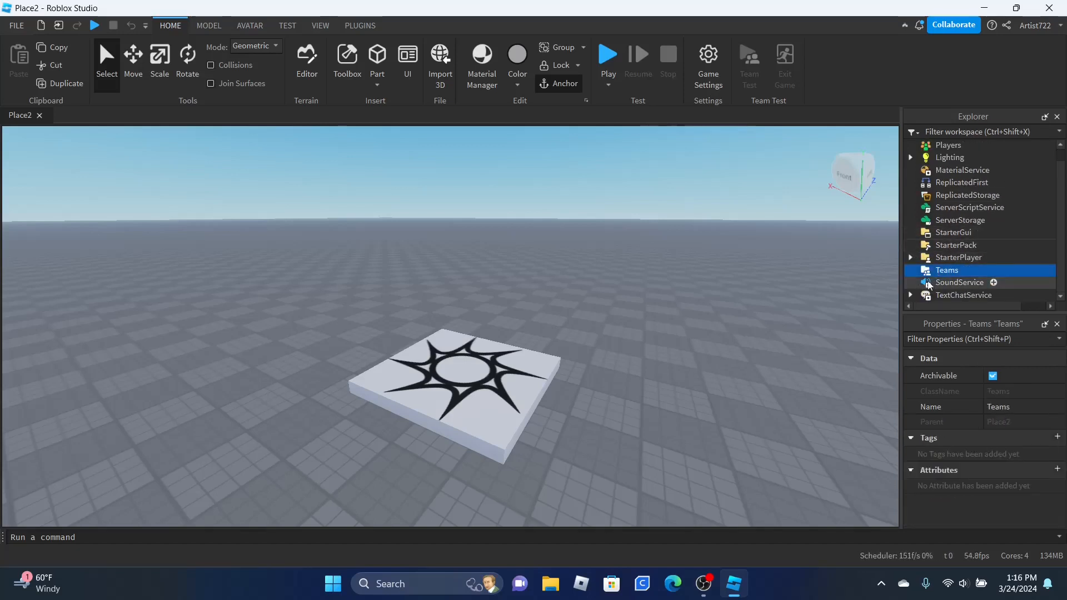
left_click(959, 239)
left_click(957, 250)
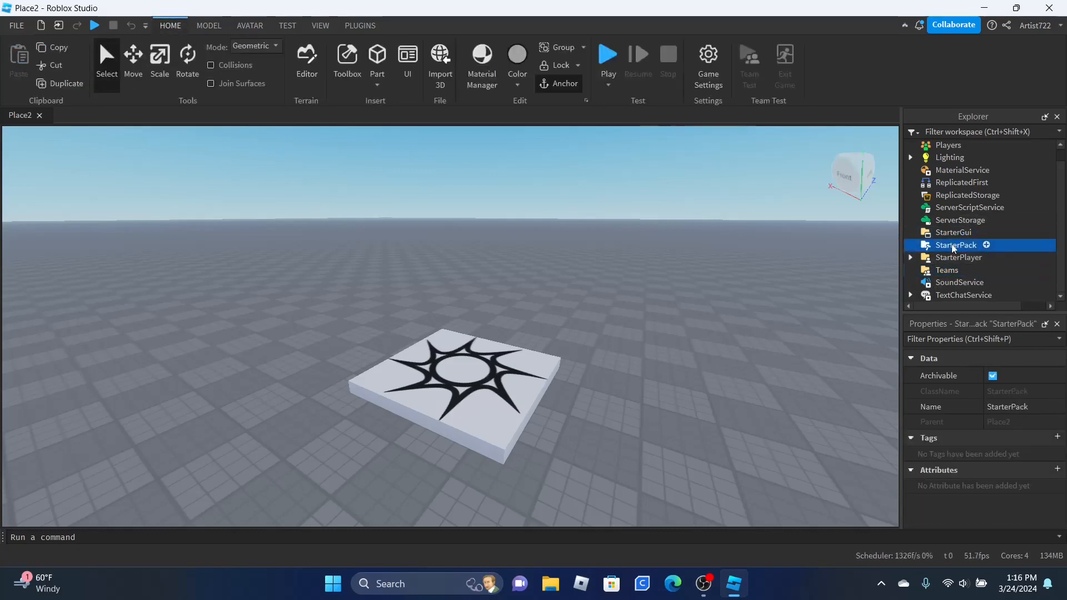
left_click(966, 235)
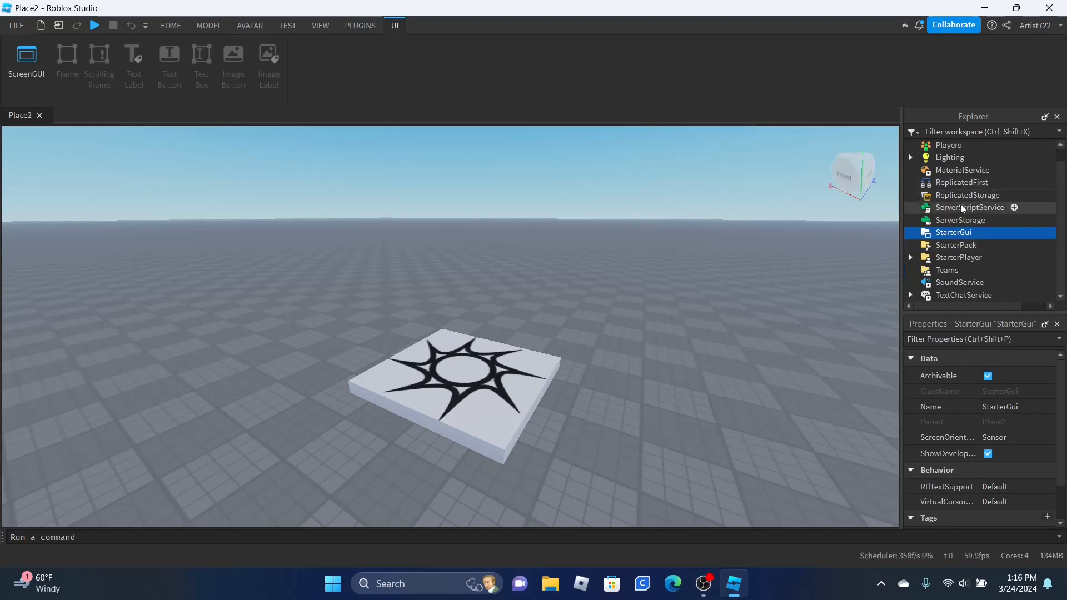
left_click(963, 249)
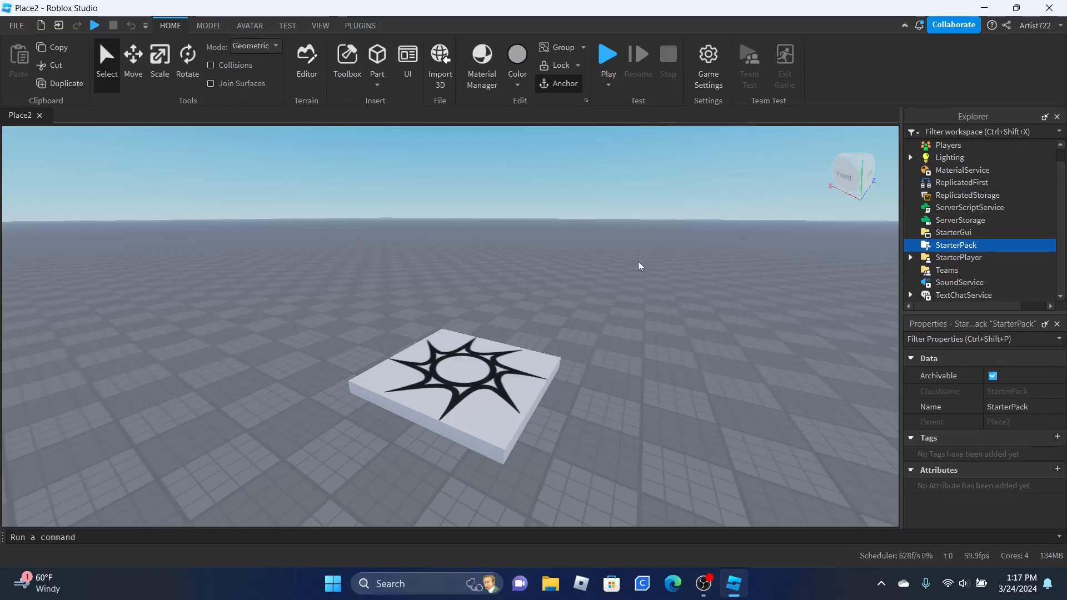
Step: Review the remaining services in the hierarchy, viewing Lighting, ServerScriptService, ServerStorage and ReplicatedStorage
mouse_move(941, 252)
scroll(976, 277, "up", 1)
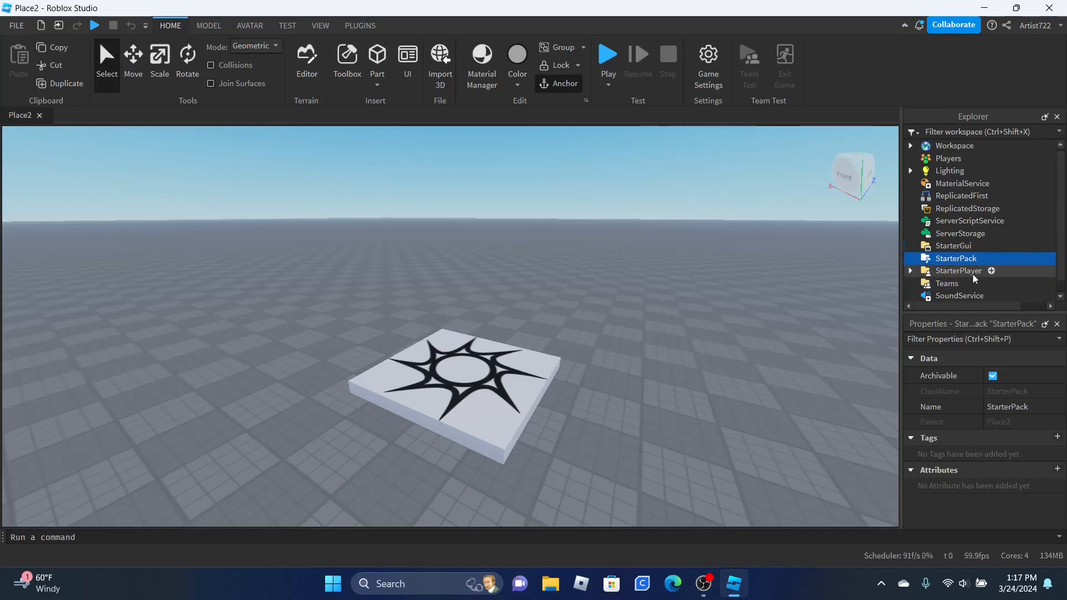
scroll(973, 279, "down", 1)
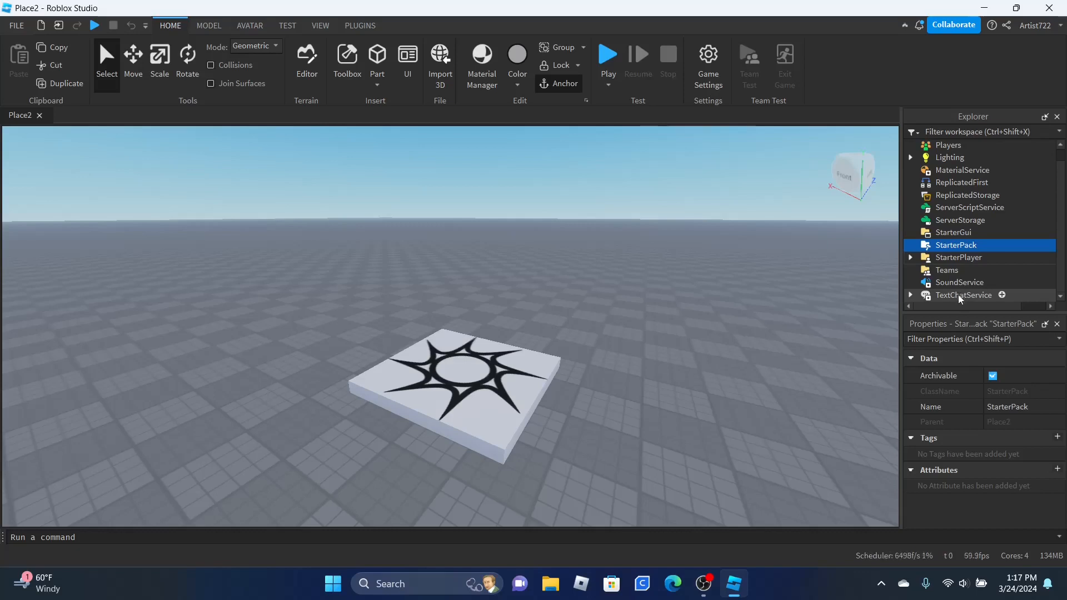
scroll(956, 236, "up", 1)
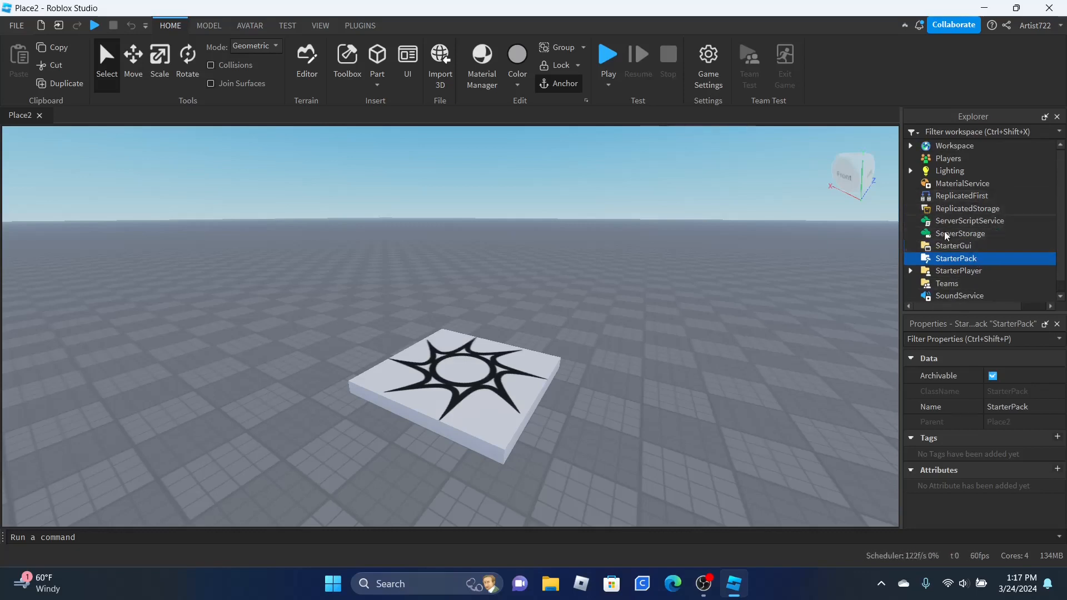
left_click(910, 171)
left_click(910, 171)
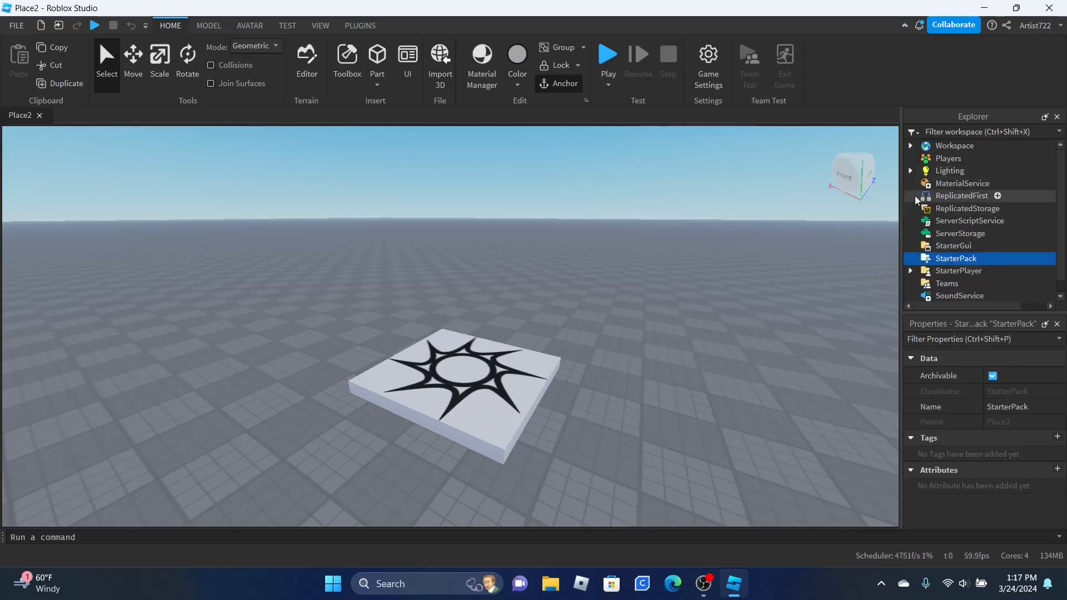
left_click(946, 222)
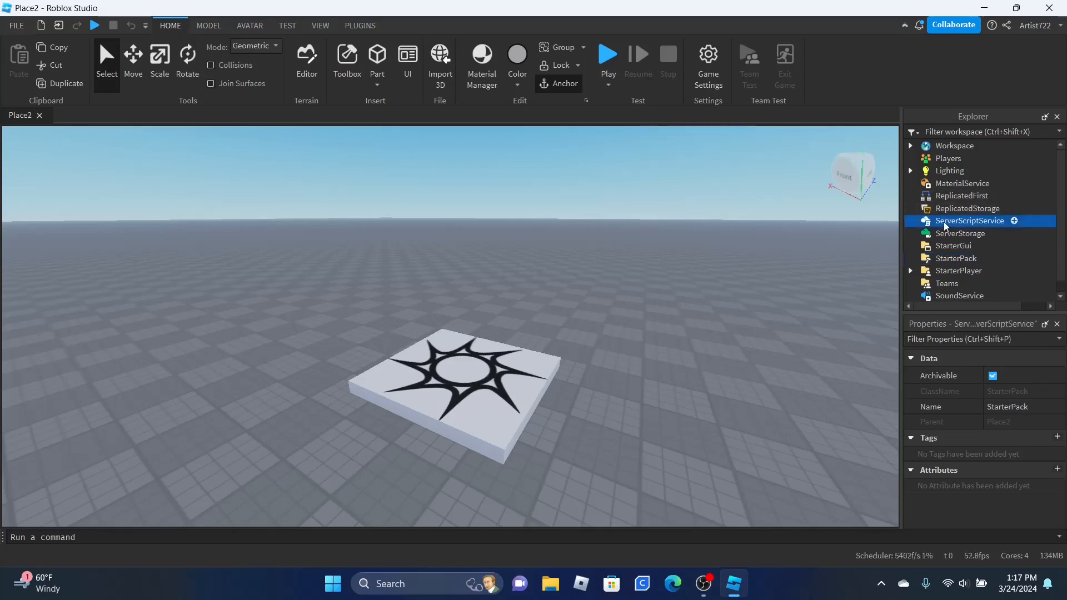
left_click(949, 234)
left_click(963, 210)
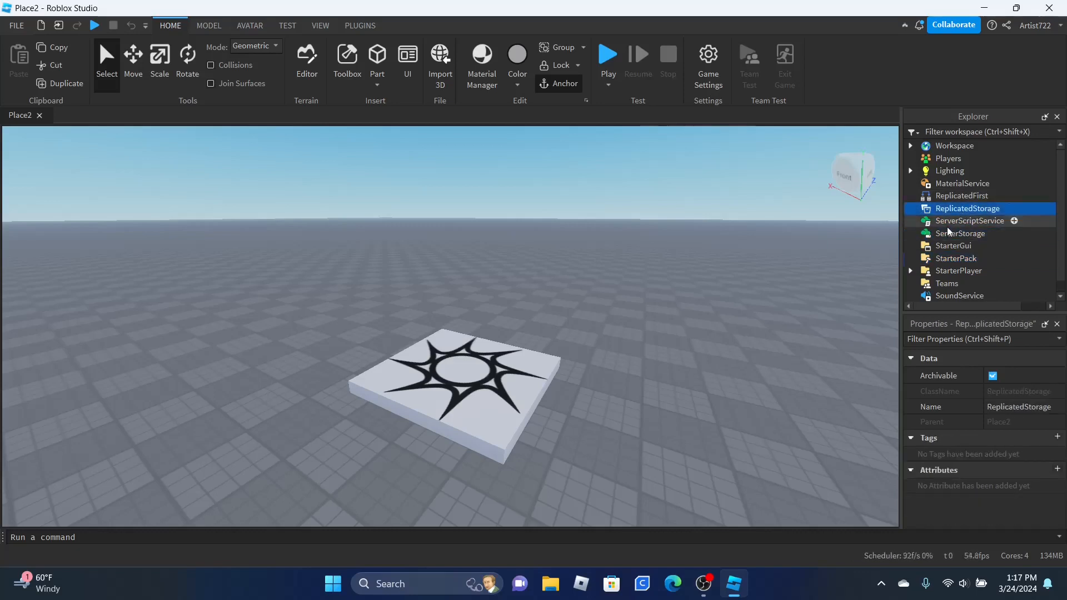
Step: Add a ScreenGui object under StarterGui and delete it again
left_click(946, 249)
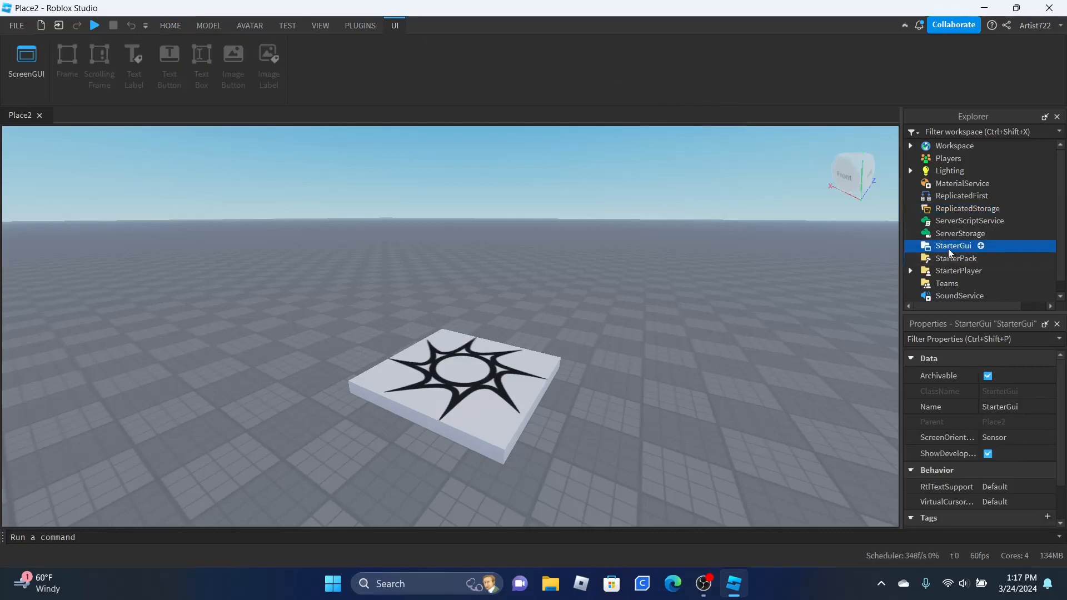
left_click(980, 246)
left_click(960, 295)
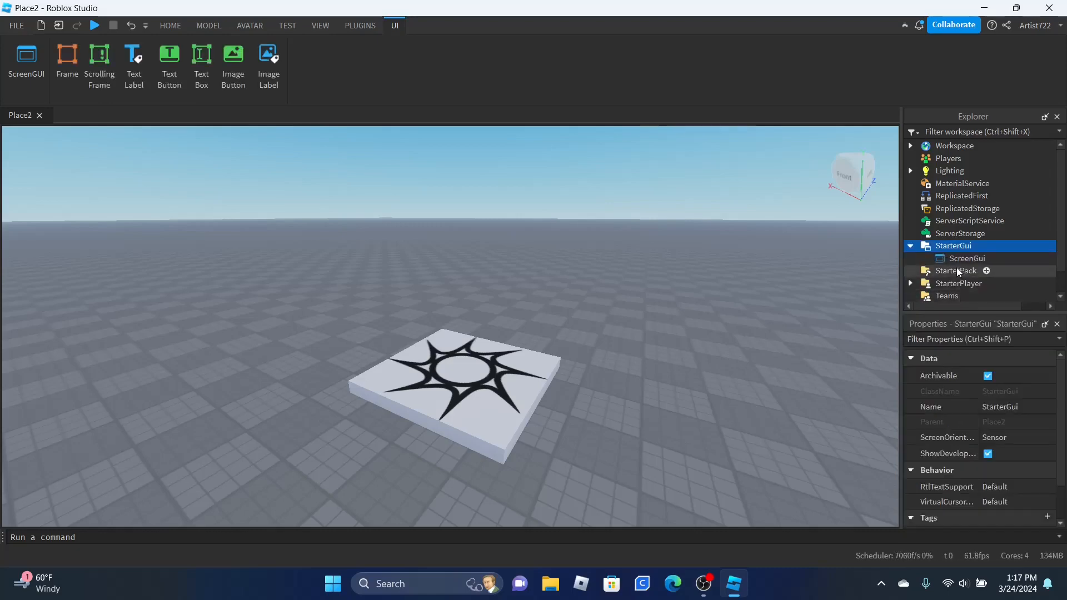
left_click(910, 245)
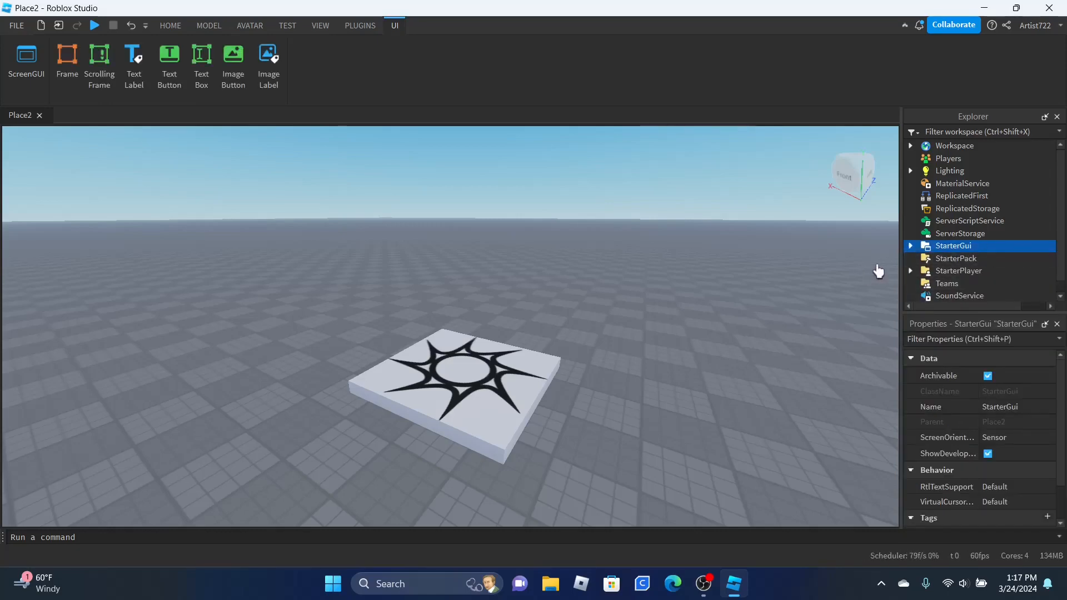
left_click(910, 246)
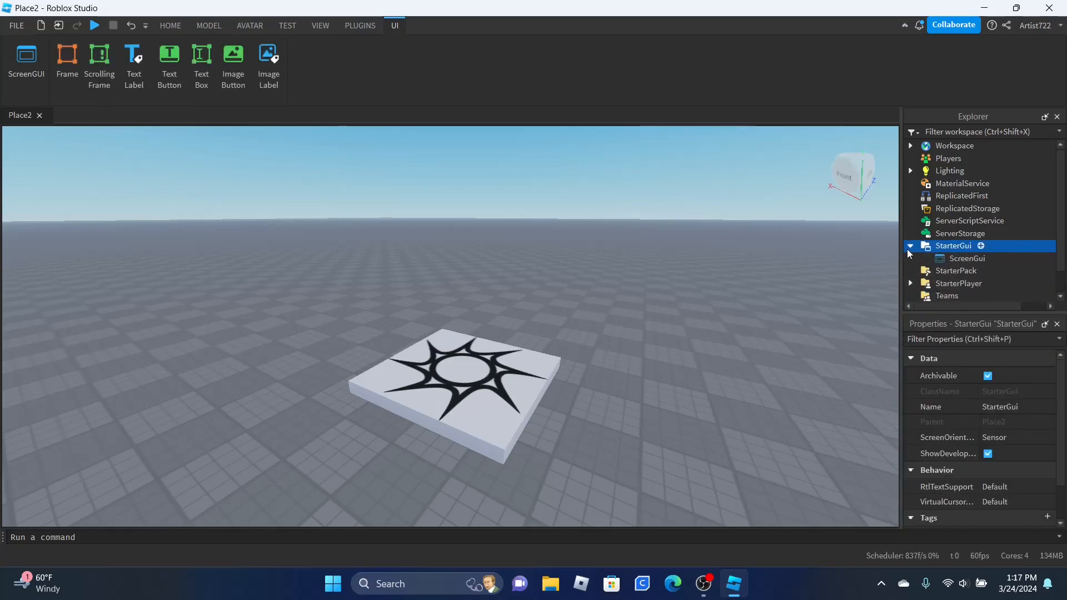
left_click(965, 260)
key("Delete")
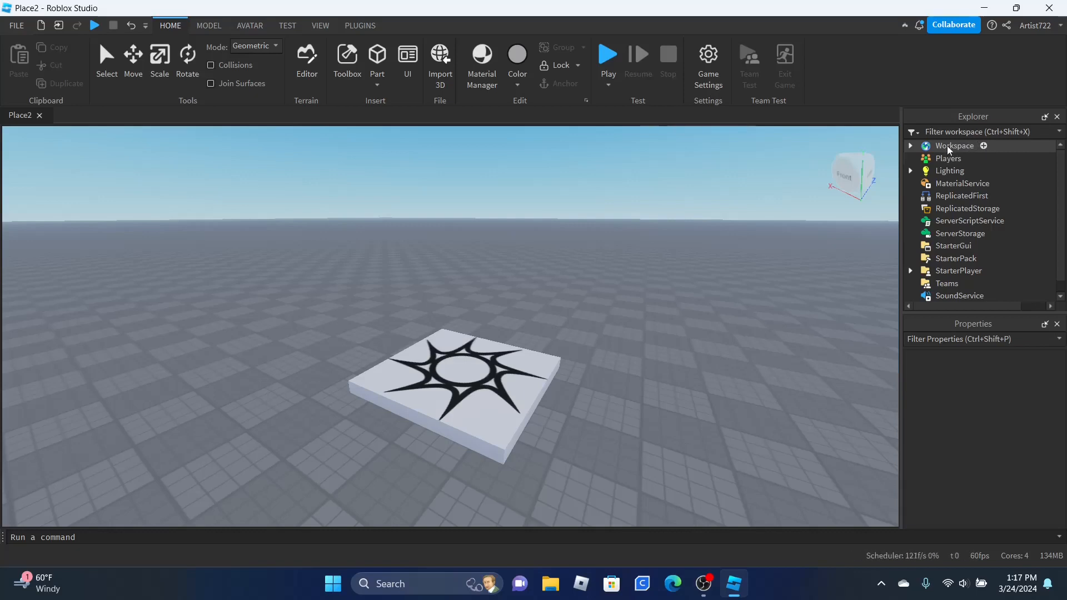
Step: Insert a Part into Workspace and move it freehand across the baseplate beside the spawn location
left_click(984, 146)
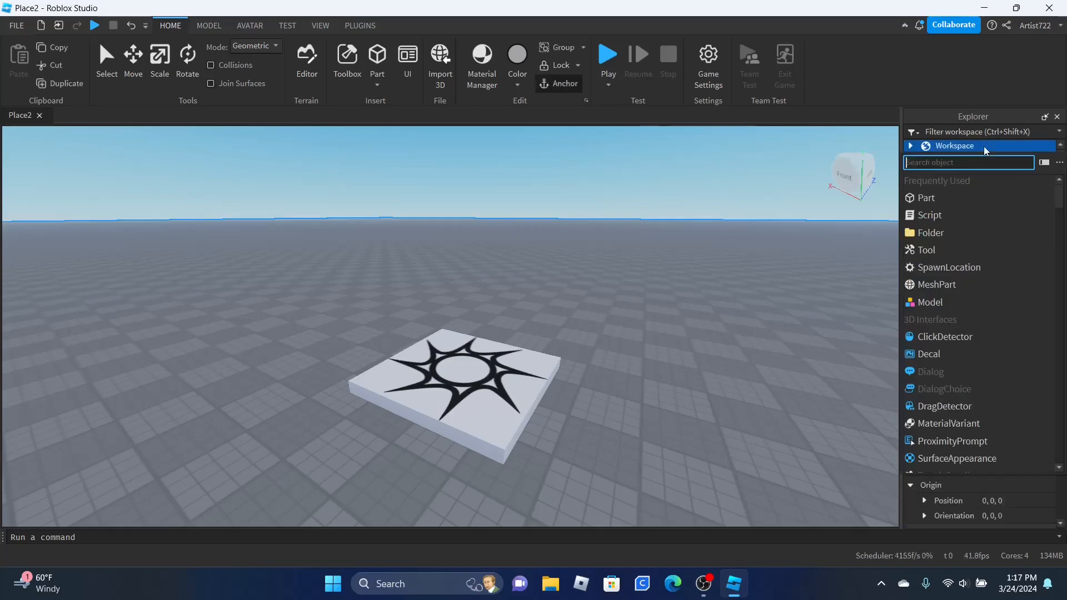
left_click(938, 199)
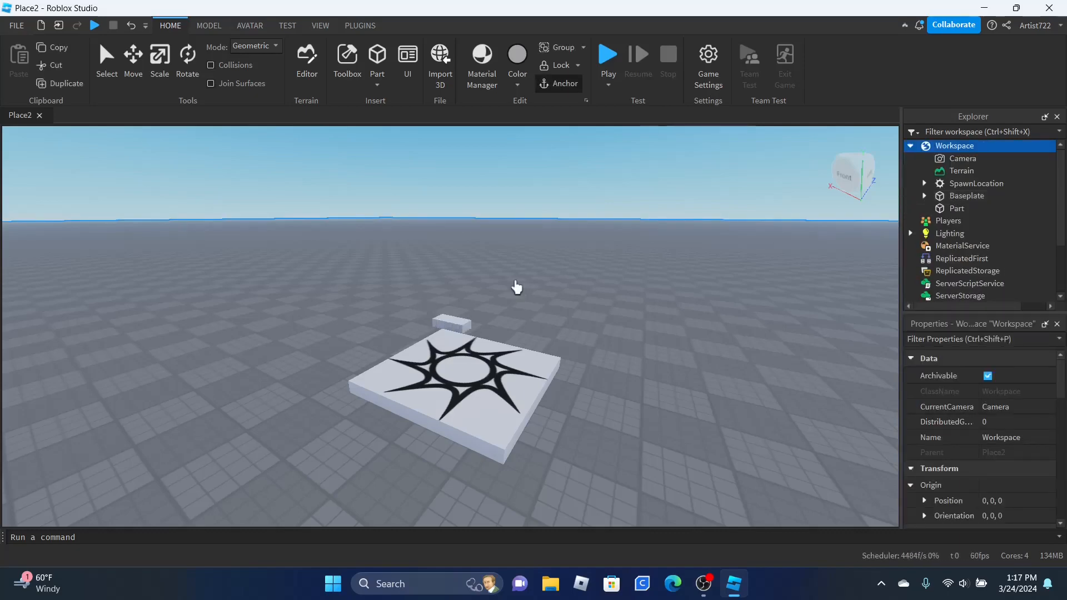
middle_click_drag(476, 310, 563, 255)
key("d")
right_click_drag(564, 256, 500, 316)
key("w")
left_click(106, 58)
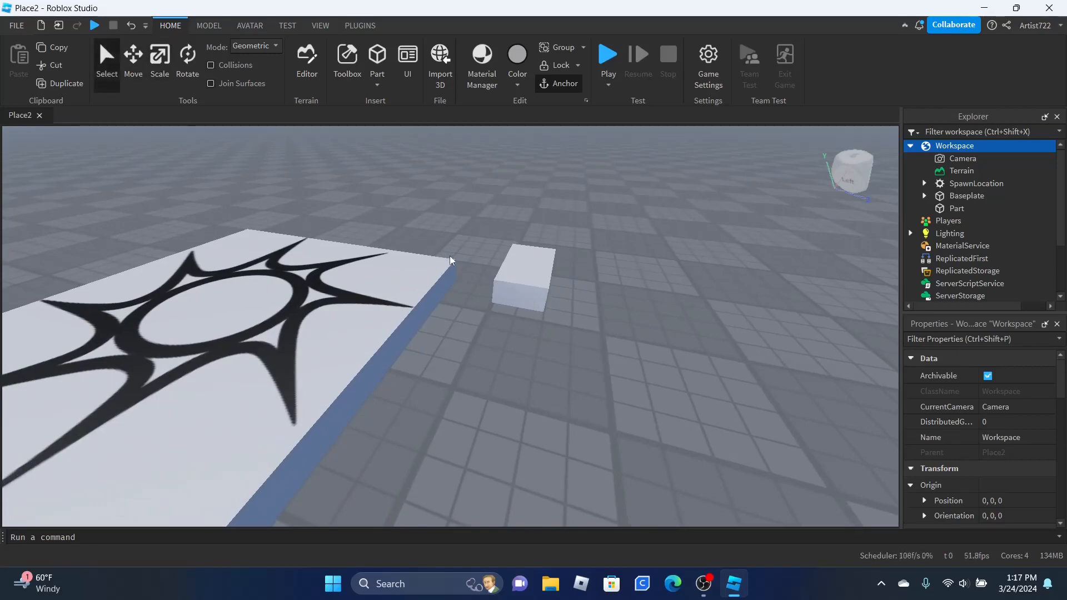
left_click(537, 262)
left_click_drag(536, 263, 545, 382)
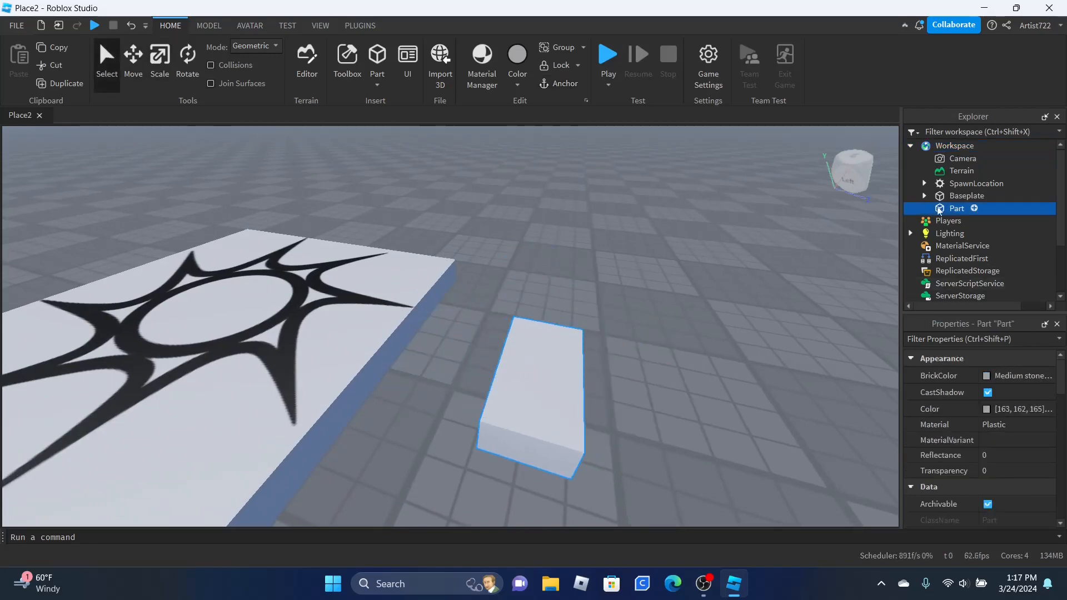
left_click(911, 146)
Step: Set the new part's BrickColor to Carnation pink
scroll(518, 262, "down", 5)
right_click_drag(518, 262, 619, 238)
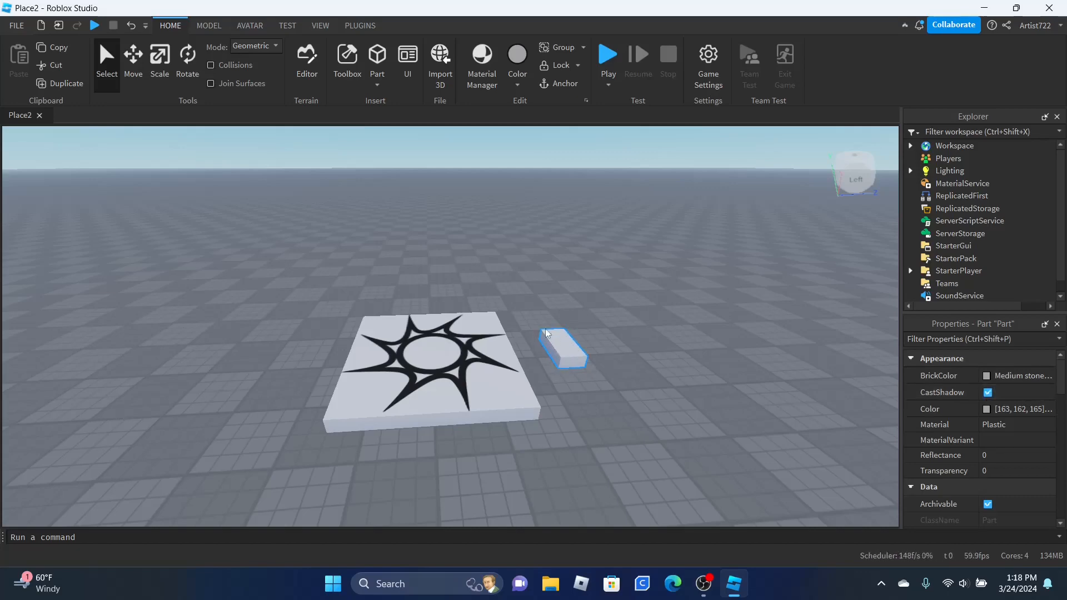
left_click(986, 376)
left_click(987, 422)
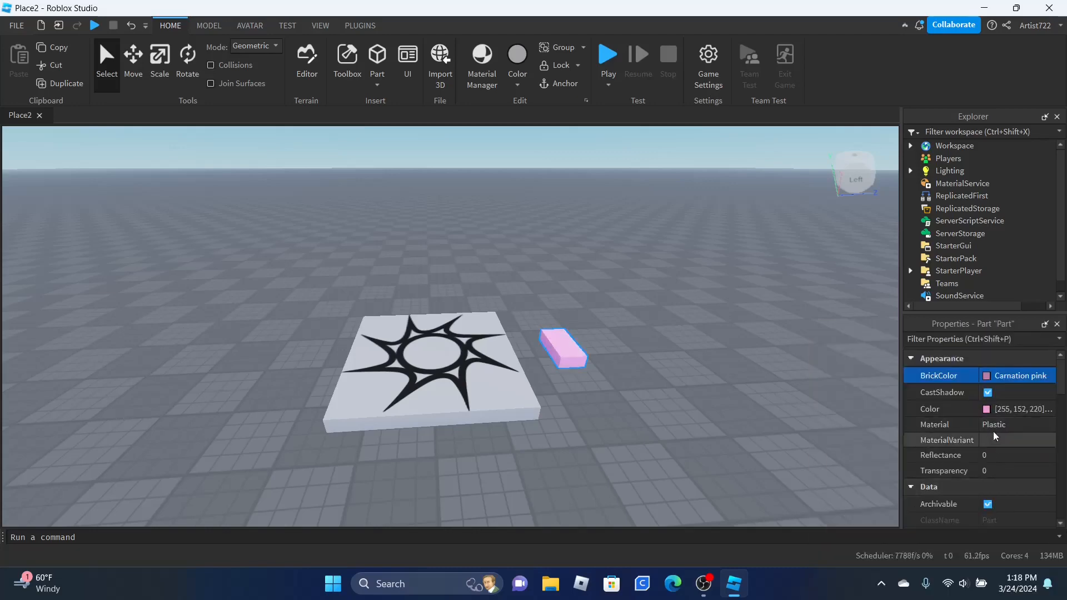
Step: Examine the part's Data, Transform, Pivot, Collision, Part and Assembly properties, and clear the selection
scroll(1008, 462, "down", 2)
scroll(1006, 445, "down", 4)
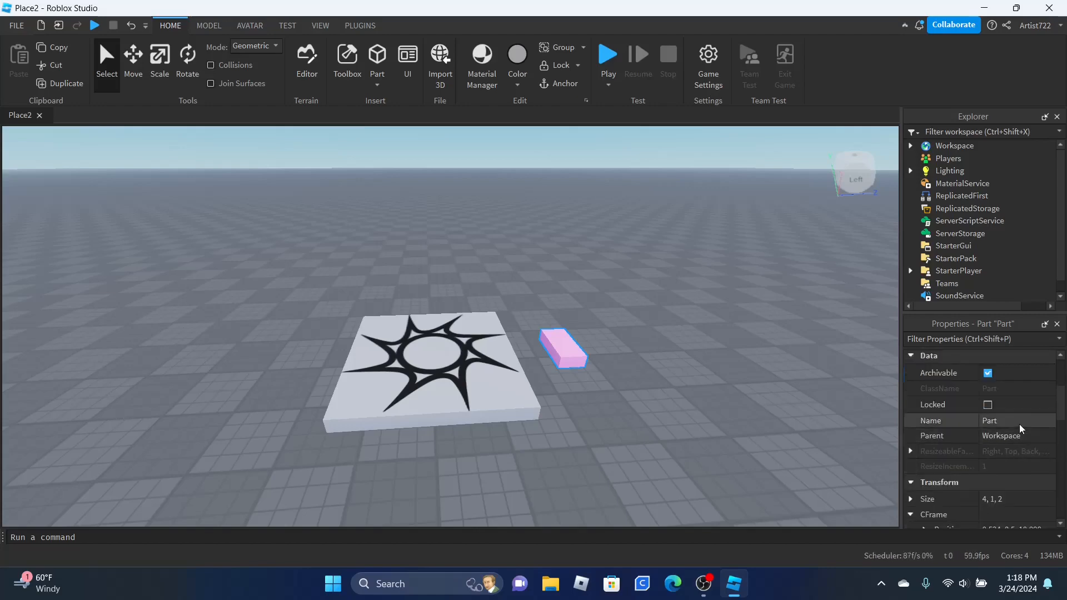
scroll(1019, 433, "down", 4)
scroll(1011, 425, "down", 8)
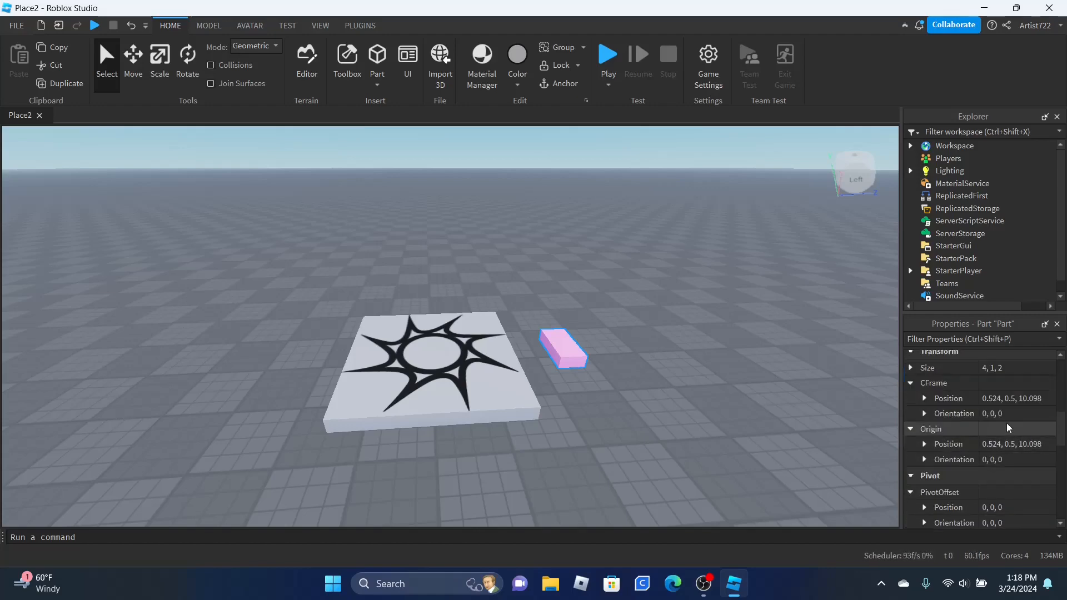
scroll(1007, 428, "down", 4)
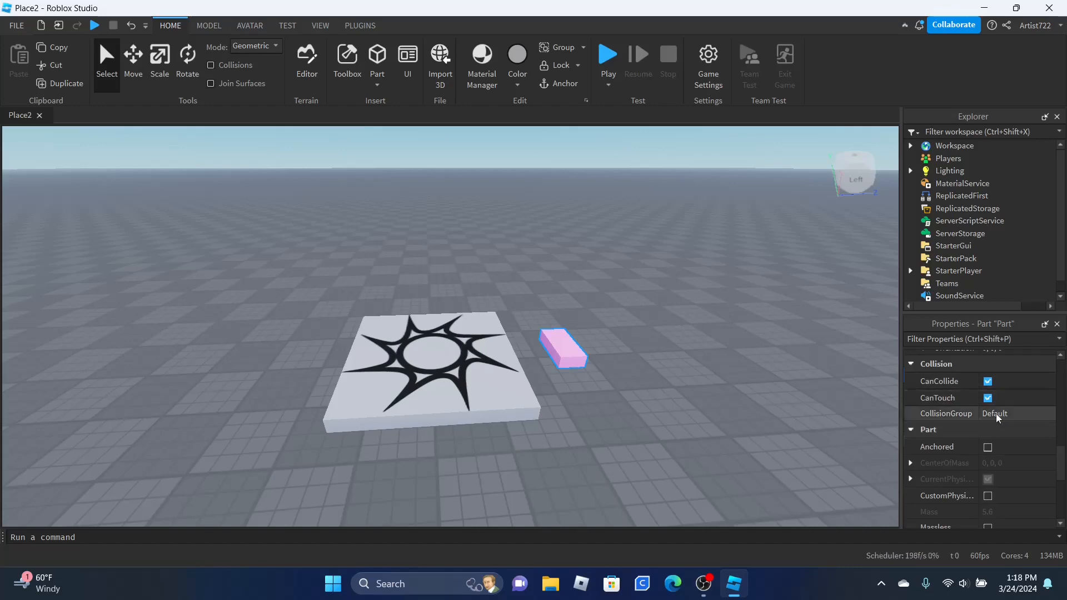
scroll(1012, 442, "down", 7)
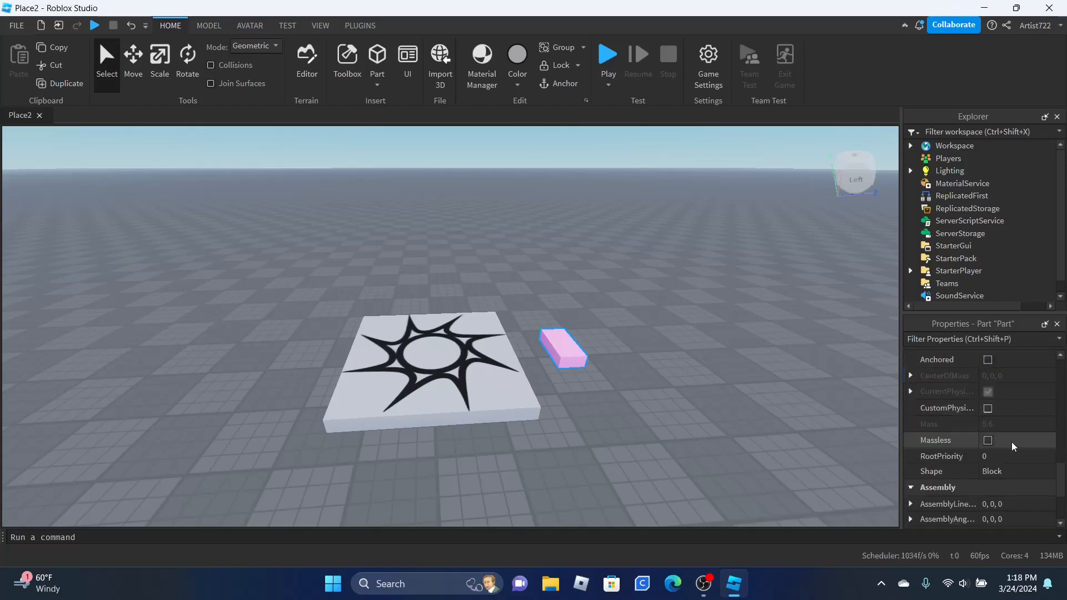
scroll(1008, 472, "up", 20)
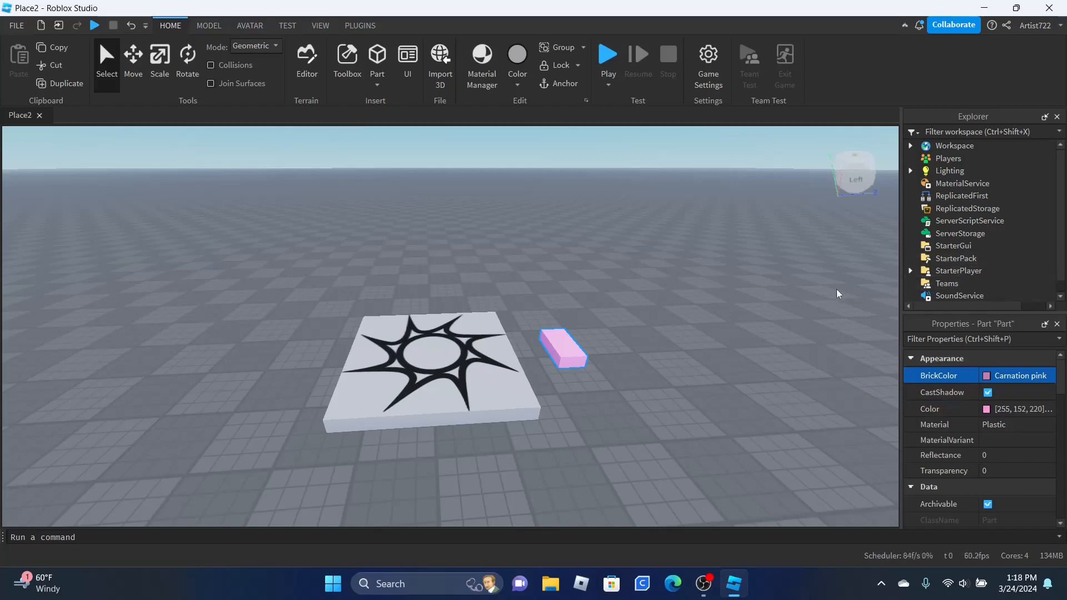
left_click(729, 309)
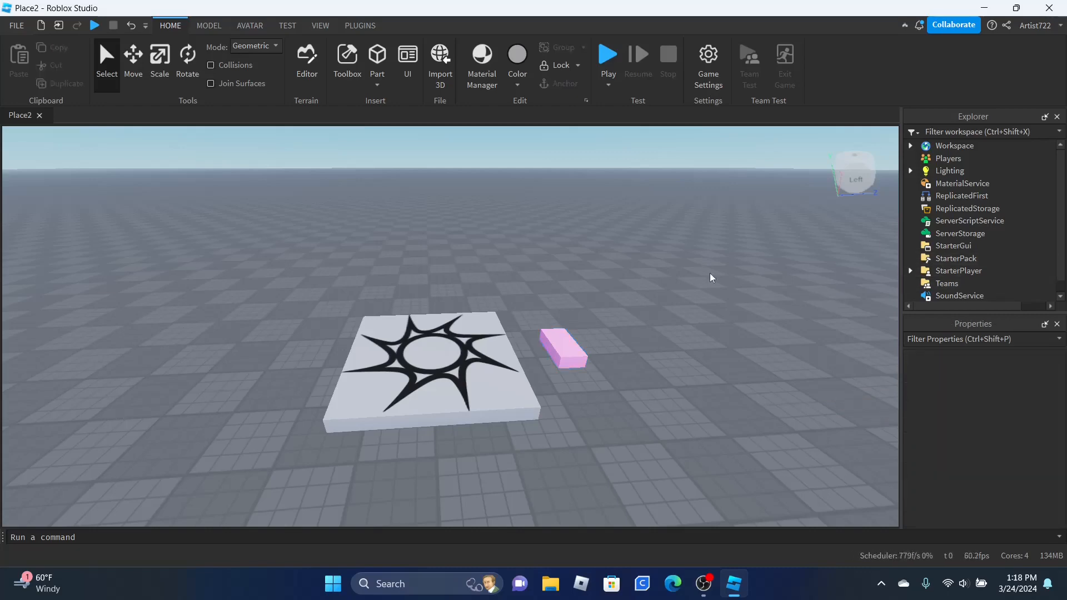
Step: Review the Model, Test, View and Plugins tool sets and return to the Home tools
right_click_drag(405, 187, 405, 188)
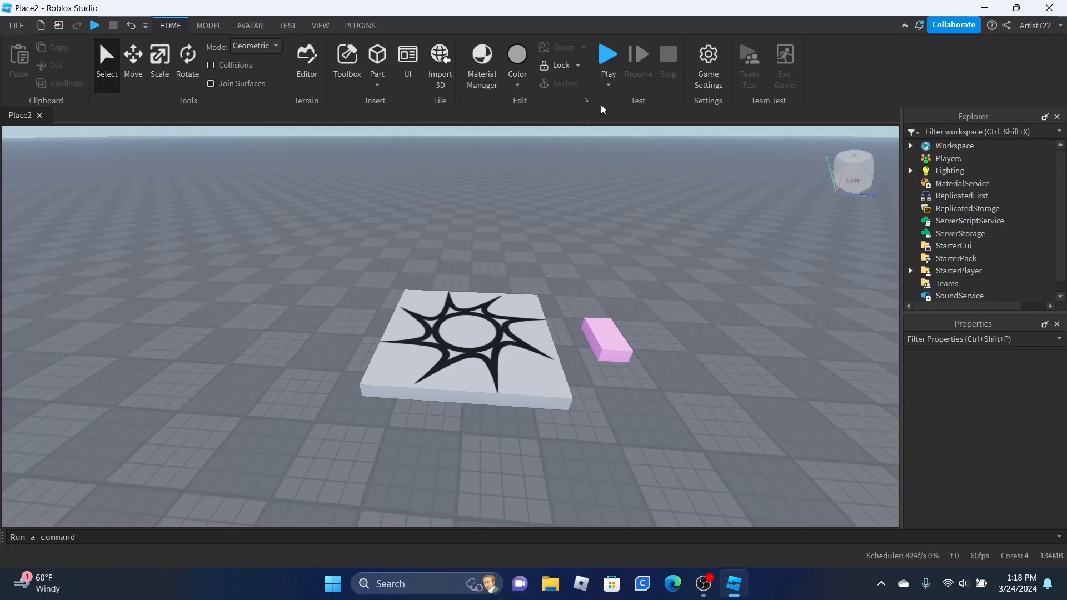
left_click(209, 26)
left_click(289, 27)
left_click(320, 25)
left_click(359, 27)
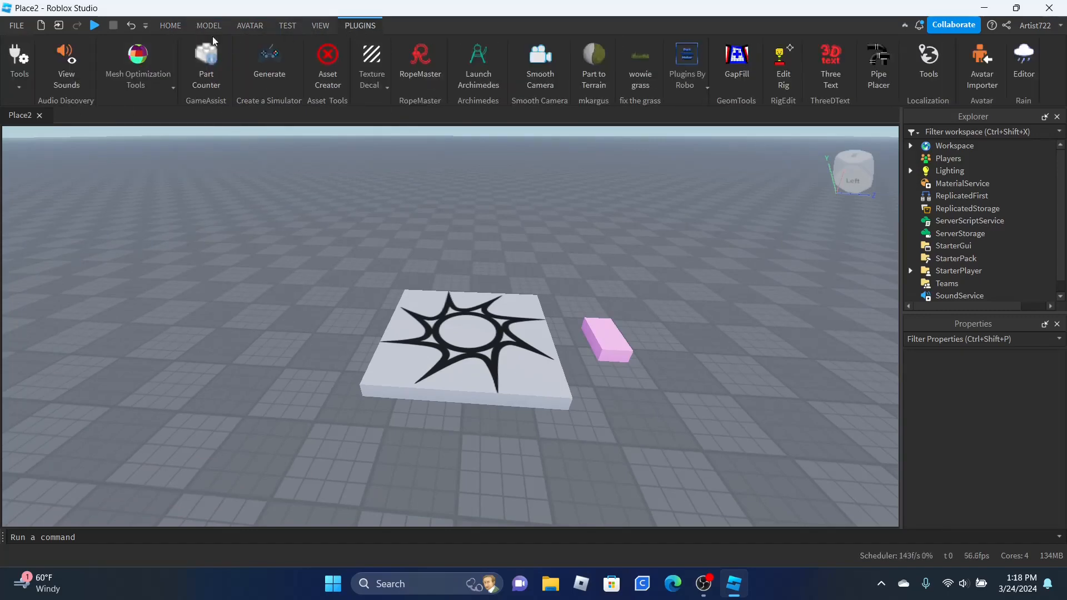
left_click(173, 27)
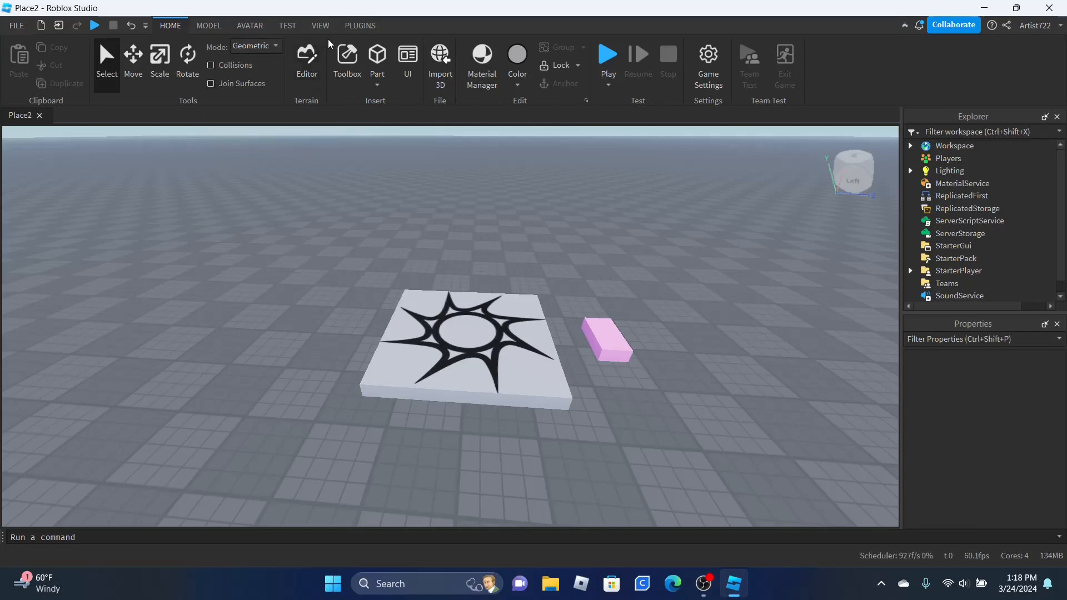
Step: Select the pink part and move it freehand along the baseplate, farther from the spawn location
key("w")
key("d")
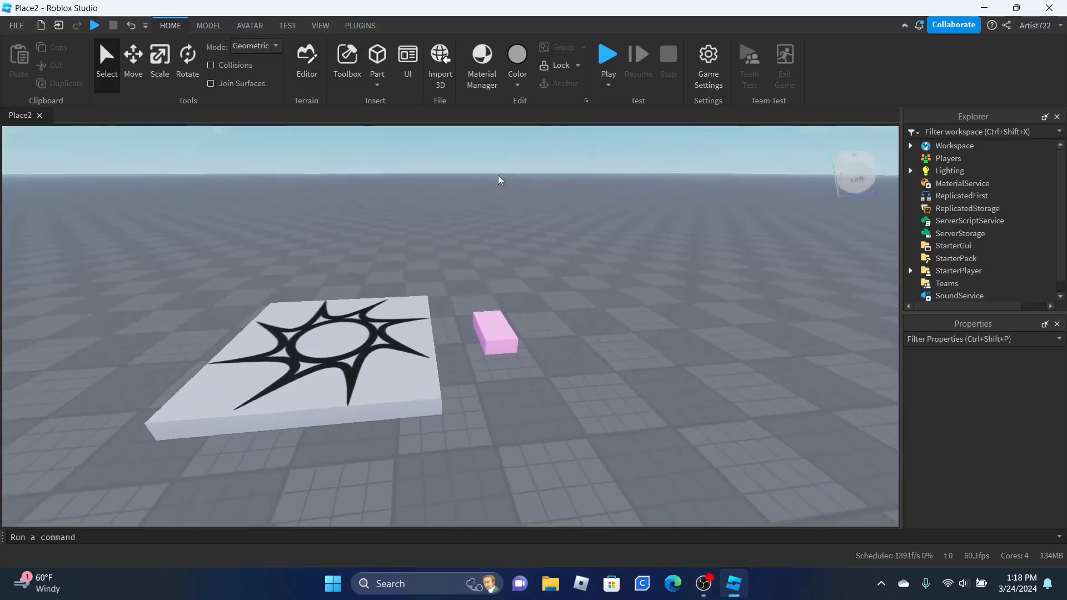
left_click(459, 297)
key("s")
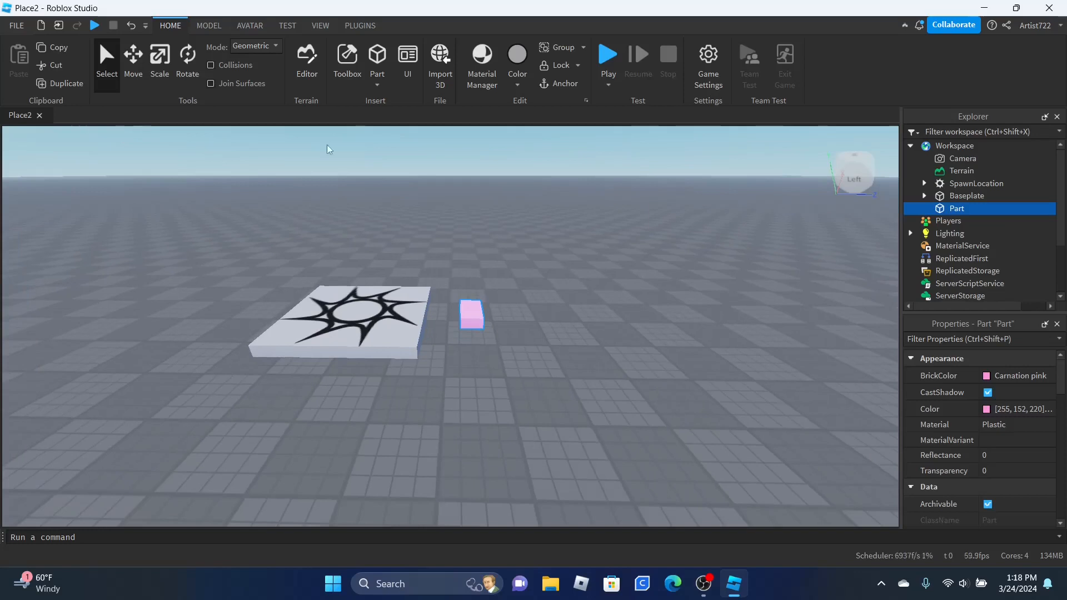
left_click_drag(474, 311, 613, 200)
left_click_drag(591, 308, 540, 325)
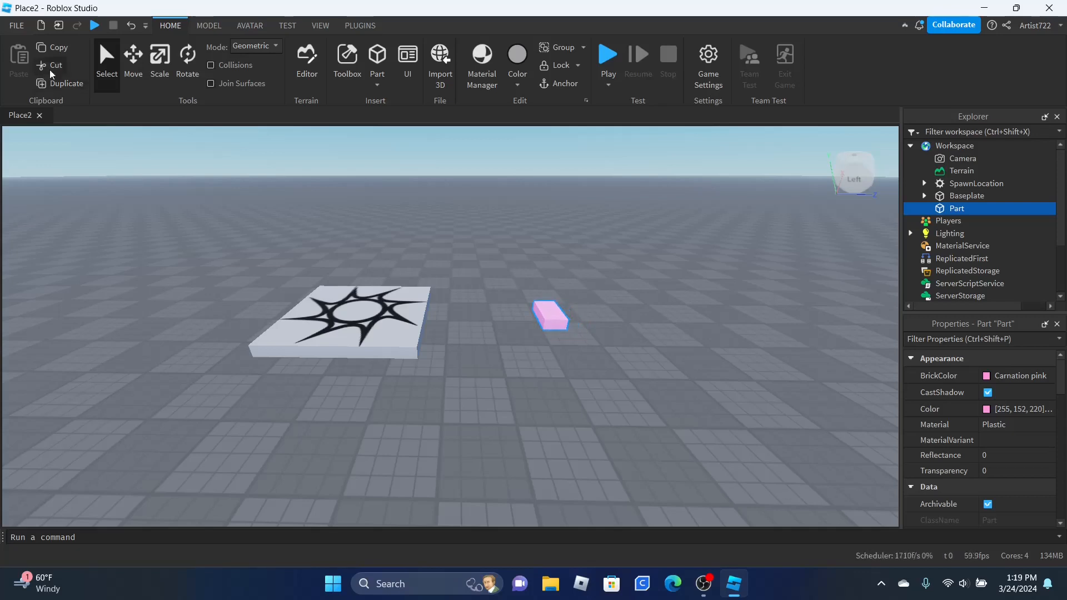
Step: Reposition the pink part along its axes with the Move tool
left_click(138, 60)
left_click_drag(556, 272, 567, 177)
mouse_move(611, 236)
left_mouse_down()
mouse_move(705, 236)
mouse_move(628, 245)
mouse_move(695, 247)
mouse_move(599, 252)
left_mouse_up()
left_click_drag(548, 285, 532, 263)
left_click_drag(513, 211, 674, 314)
Step: Scale the pink part up into a large block and rotate it upright with the Rotate tool
left_click(159, 61)
left_click_drag(576, 281, 602, 191)
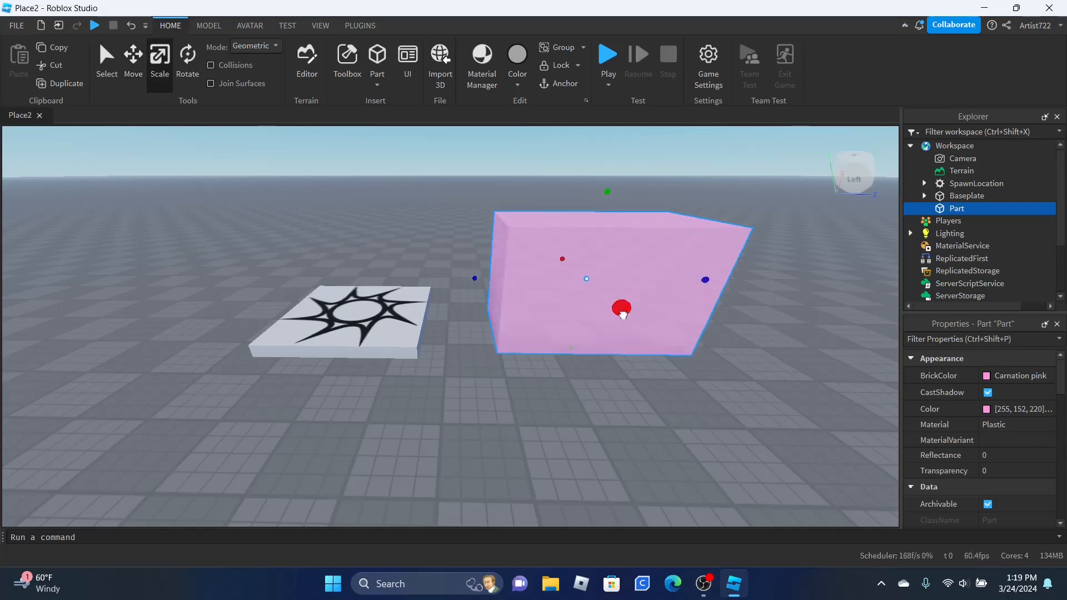
left_click(187, 61)
left_click_drag(629, 206, 487, 242)
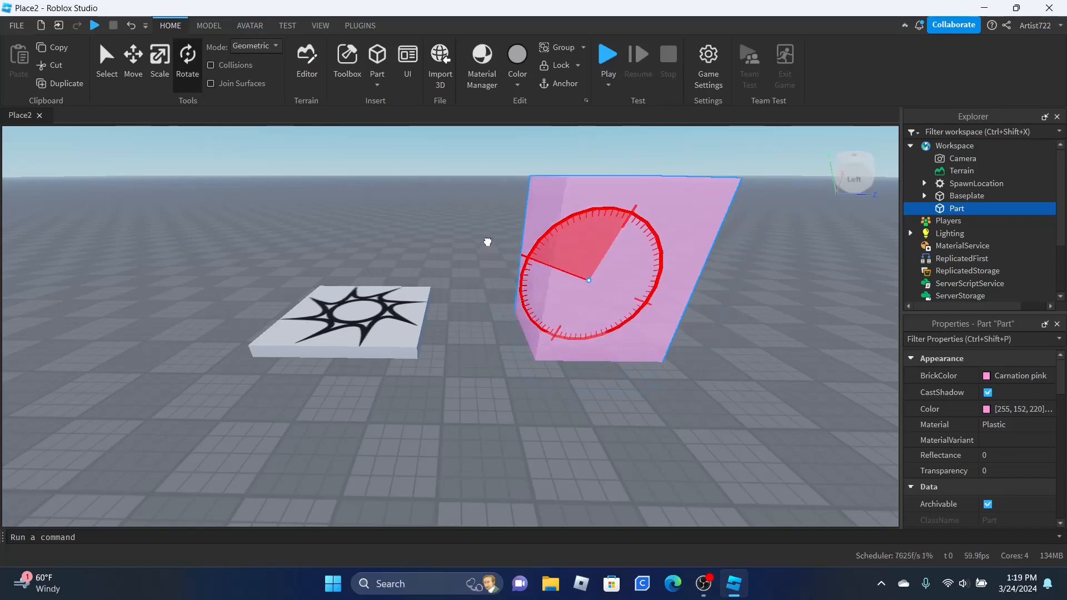
Step: Shift the rotated block up and down along its vertical axis with the Move tool
left_click(137, 72)
left_click_drag(578, 314, 586, 251)
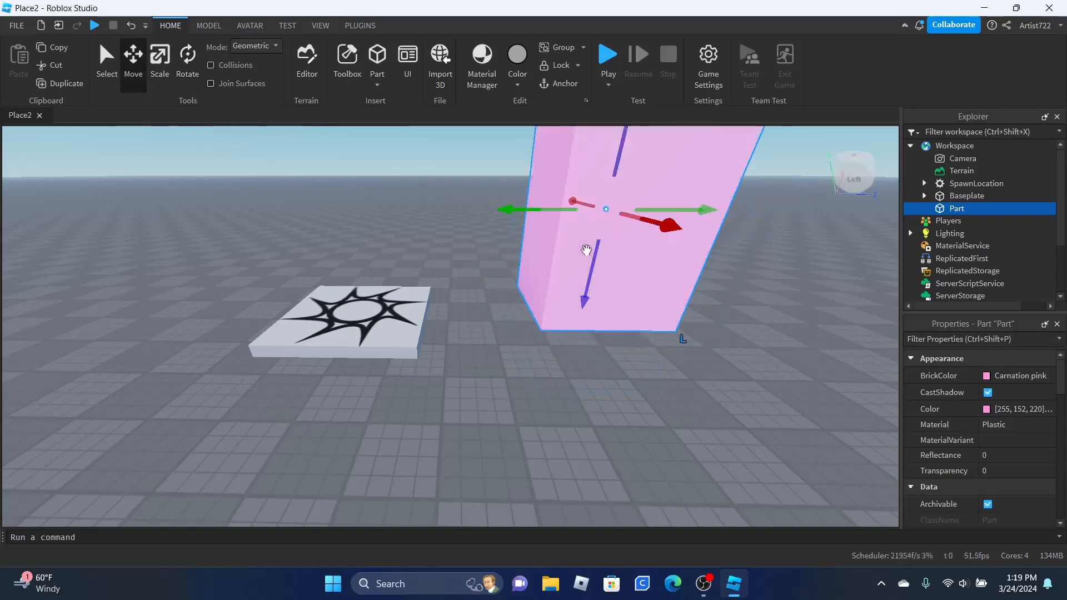
right_click_drag(457, 292, 464, 292)
left_click_drag(475, 264, 478, 317)
right_click_drag(479, 316, 481, 317)
key("s")
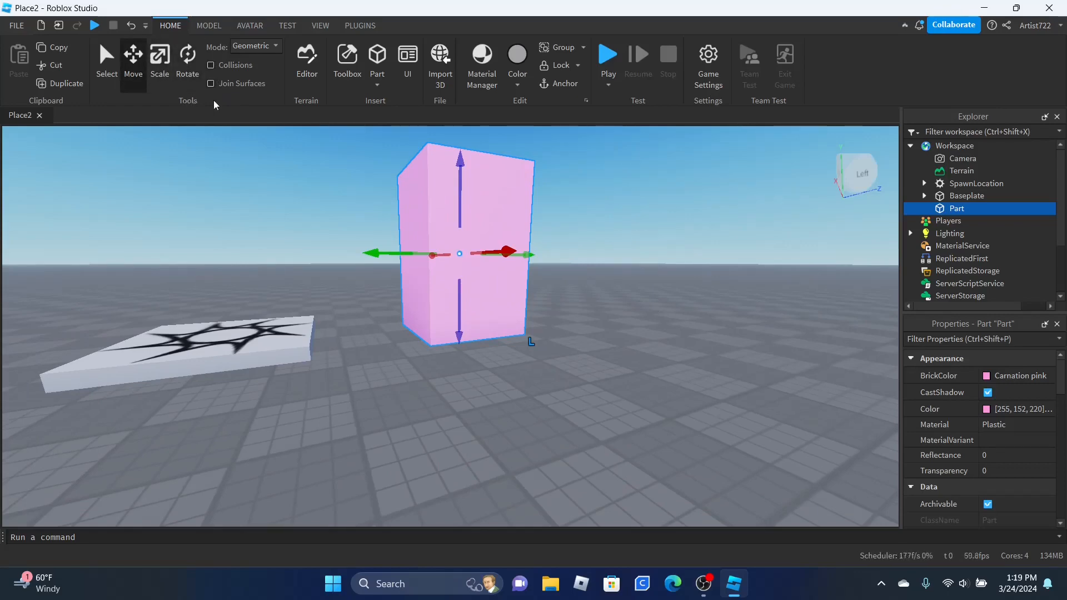
Step: Toggle the Collisions option, test moving the pink block against the baseplate, and deselect it
left_click(211, 66)
left_click_drag(453, 308, 472, 365)
right_click_drag(473, 365, 484, 334)
scroll(484, 334, "down", 2)
key("Escape")
left_click(474, 296)
left_click_drag(475, 300, 450, 307)
right_click_drag(451, 307, 451, 306)
key("s")
key("d")
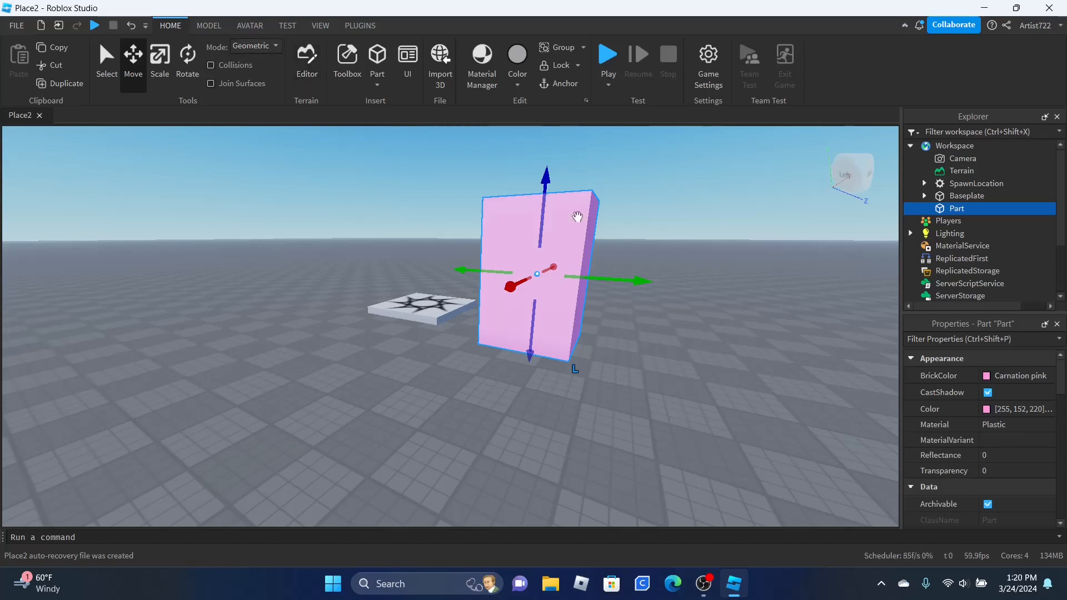
left_click(459, 243)
Step: Open the Terrain Editor and show its terrain editing tools
mouse_move(460, 245)
right_mouse_down()
mouse_move(471, 245)
mouse_move(450, 240)
right_mouse_up()
key("s")
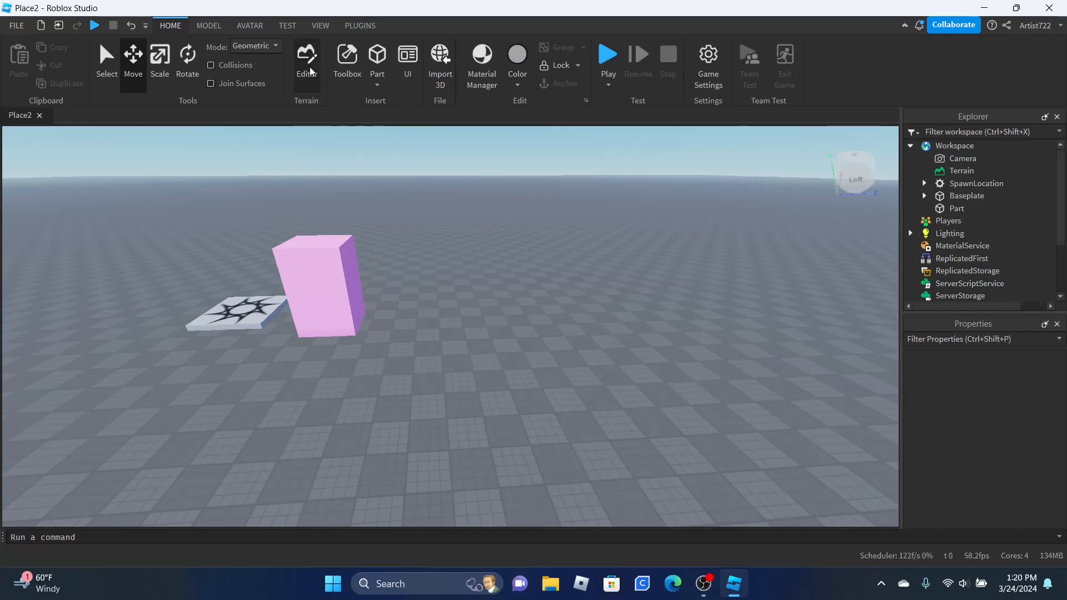
left_click(307, 77)
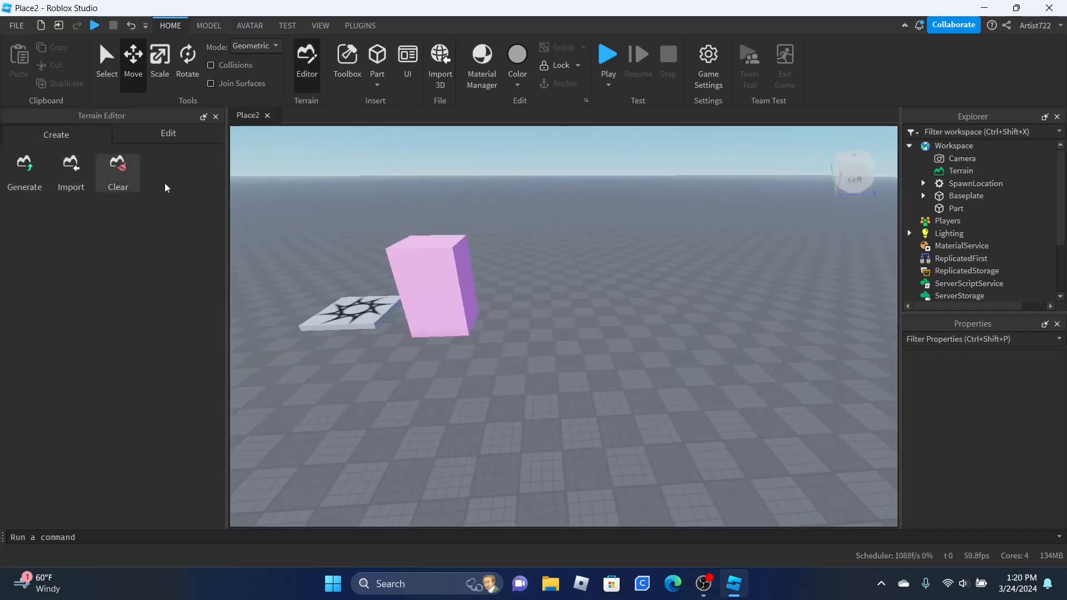
left_click(216, 117)
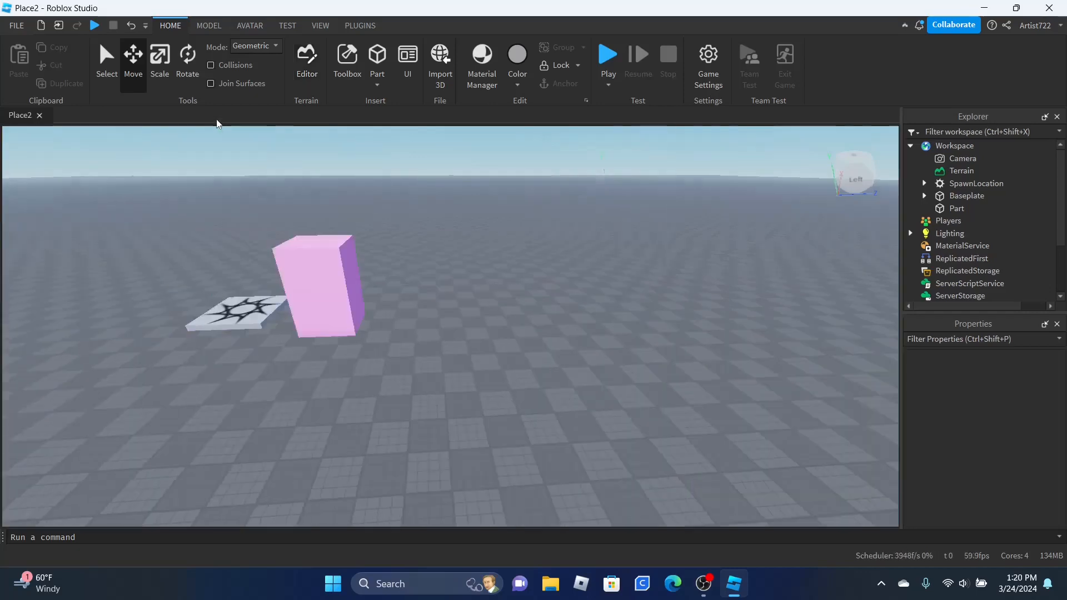
left_click(313, 73)
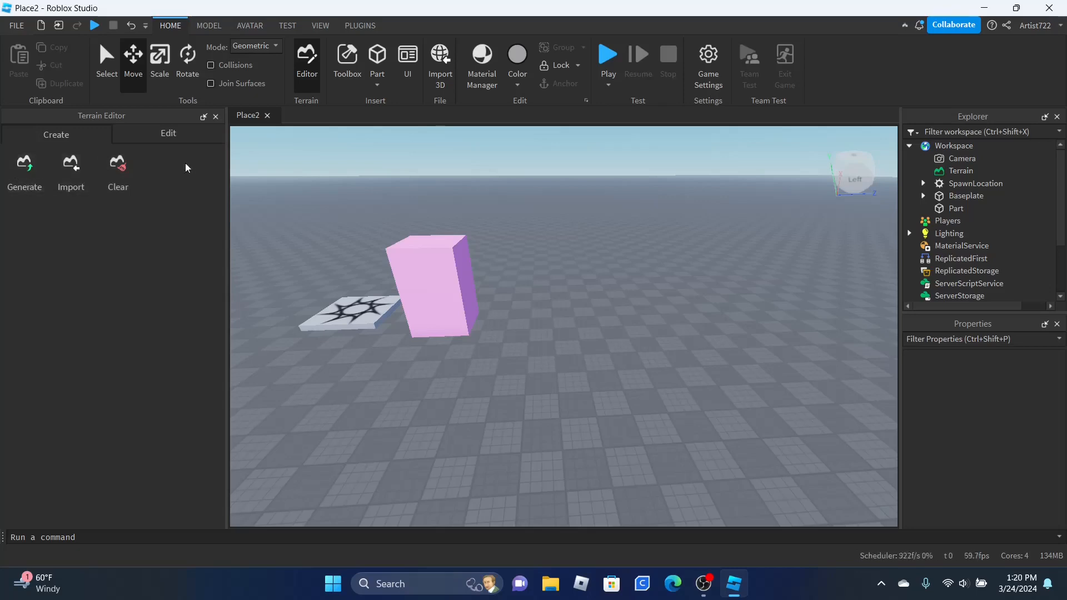
right_click_drag(466, 207, 466, 208)
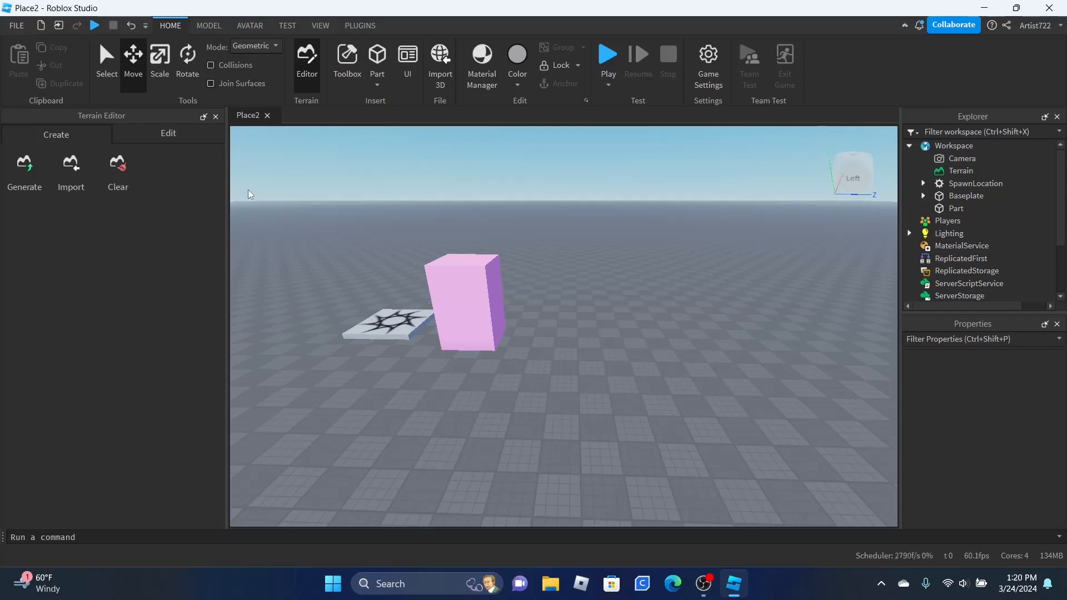
left_click(168, 136)
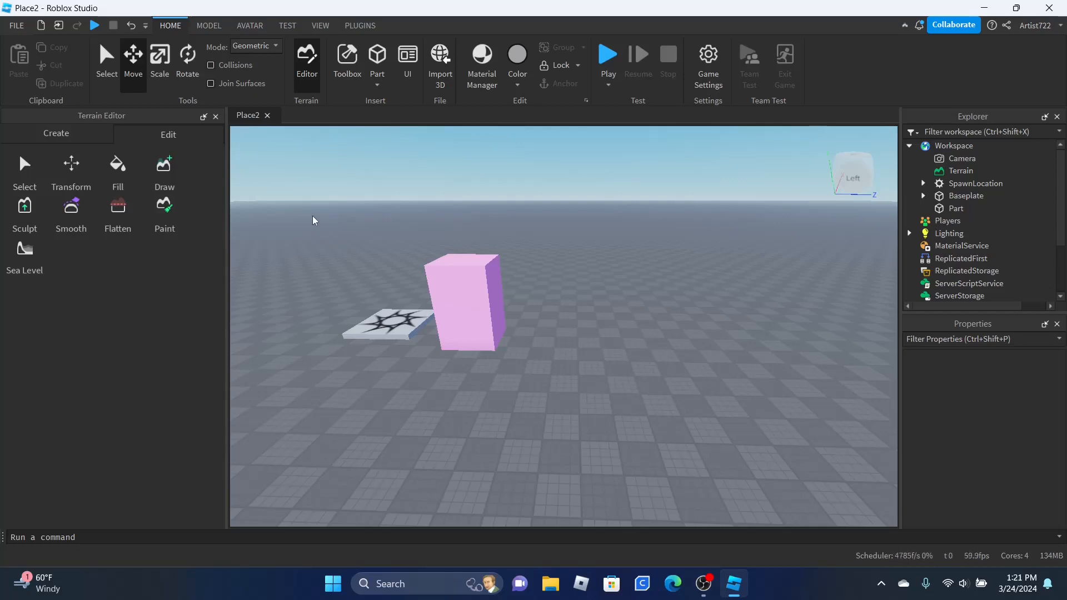
Step: Activate the terrain Draw tool and review its brush and material settings
left_click(164, 173)
key("d")
mouse_move(511, 207)
right_mouse_down()
mouse_move(503, 200)
mouse_move(503, 212)
right_mouse_up()
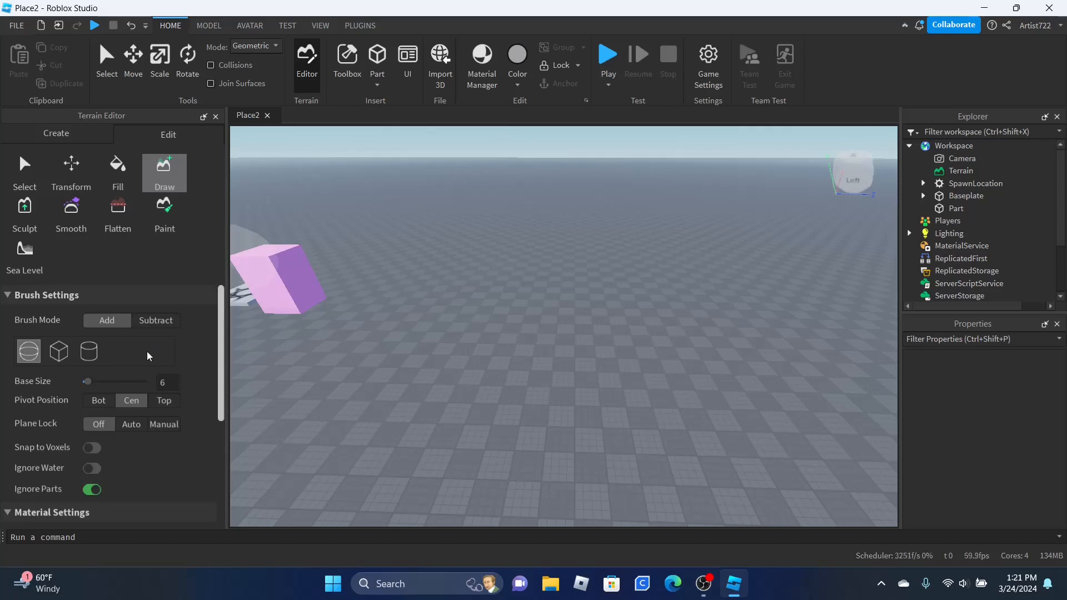
scroll(153, 352, "down", 4)
scroll(86, 355, "up", 1)
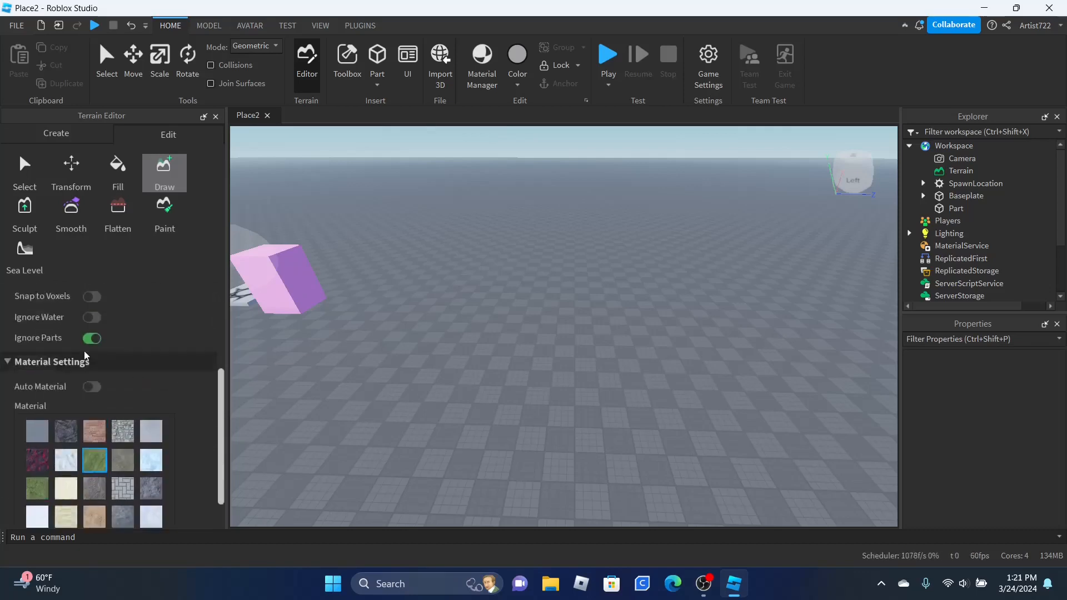
scroll(87, 355, "up", 3)
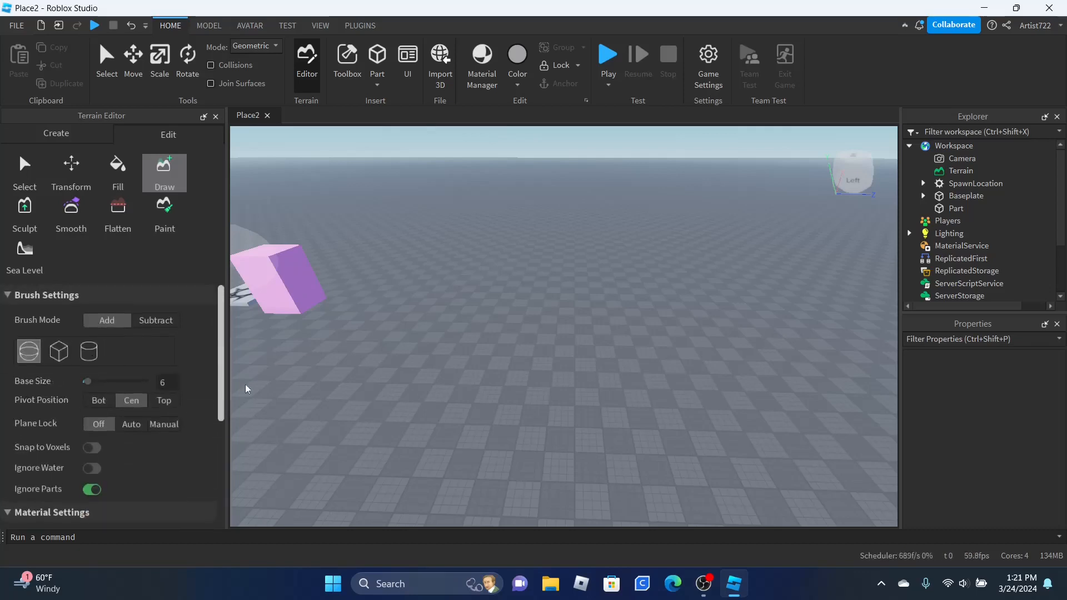
Step: Give the Draw brush a cube shape with base size and height 8, and show the terrain materials
left_click(58, 351)
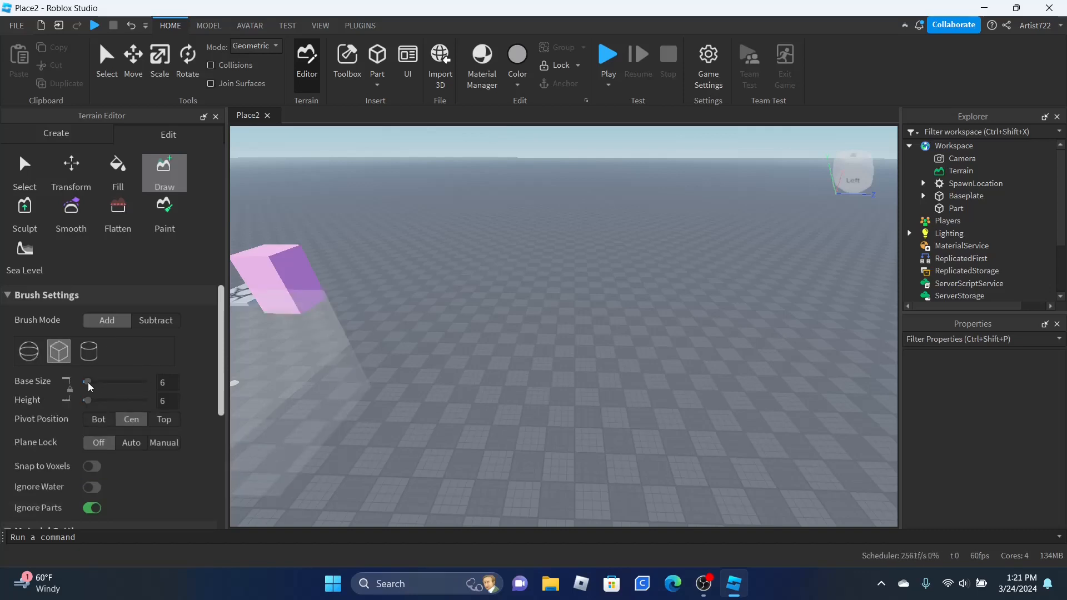
left_click_drag(89, 387, 91, 387)
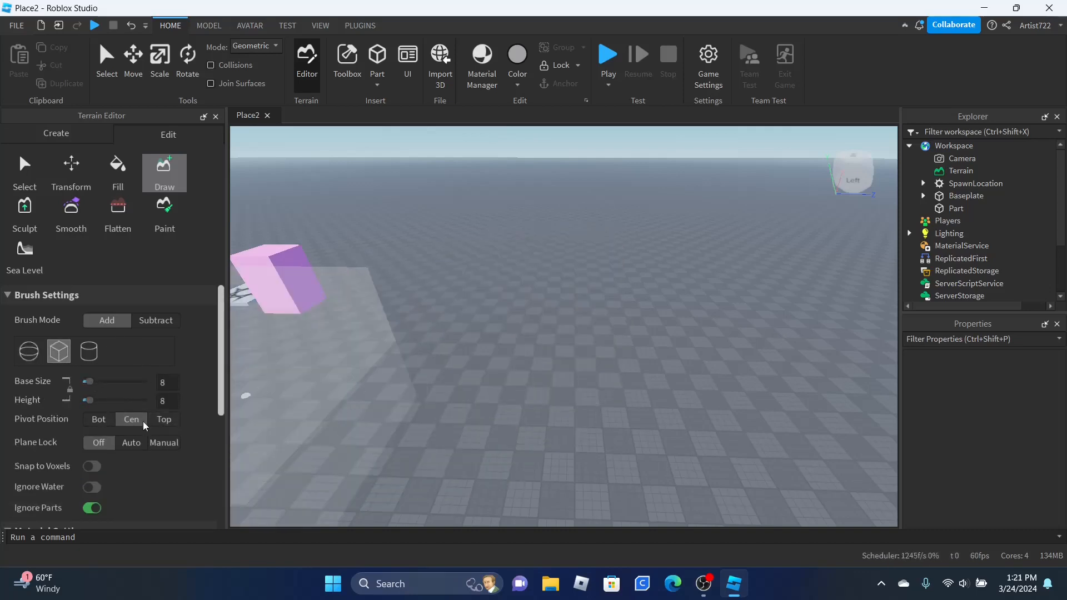
scroll(142, 439, "down", 5)
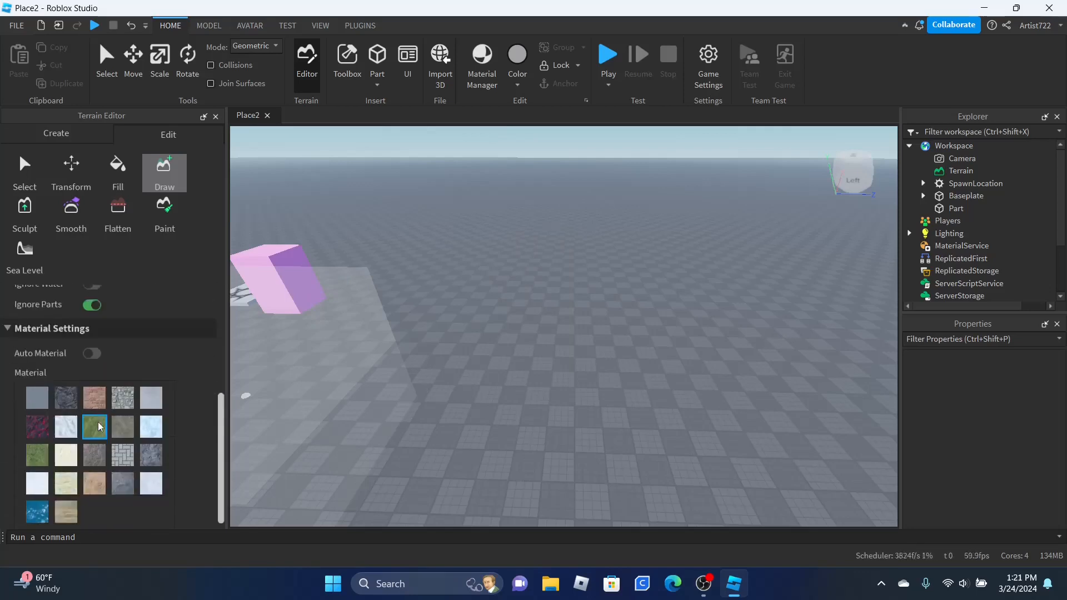
Step: Choose the dark rock material and draw a wide rock terrain slab on the baseplate beside the pink block
left_click(147, 451)
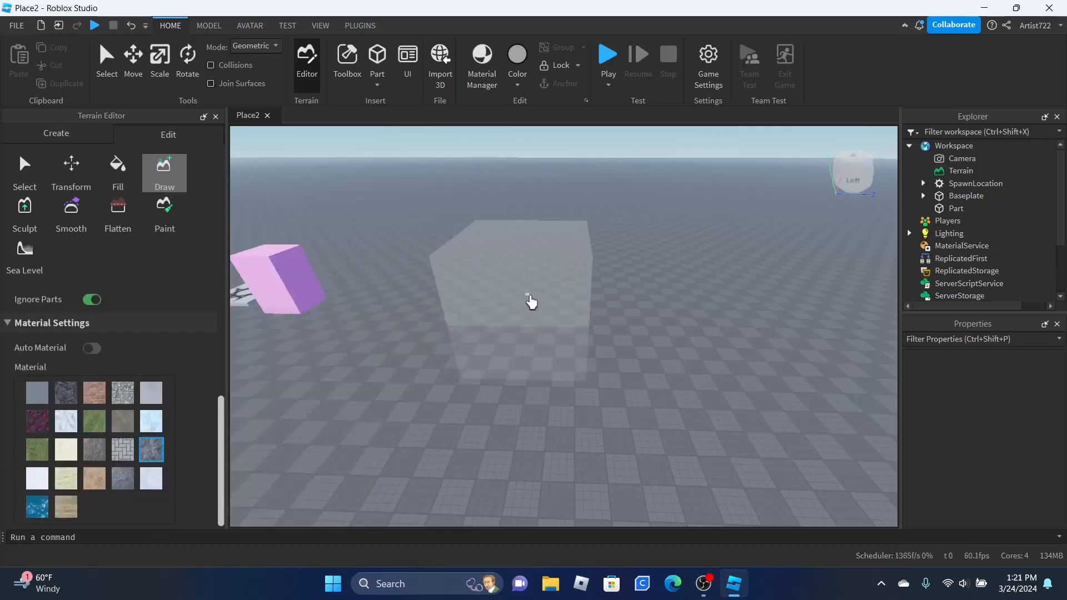
mouse_move(464, 301)
left_mouse_down()
mouse_move(562, 300)
mouse_move(594, 314)
mouse_move(600, 397)
mouse_move(515, 414)
mouse_move(530, 353)
mouse_move(626, 345)
left_mouse_up()
right_click_drag(595, 369, 679, 233)
scroll(678, 234, "down", 2)
scroll(681, 200, "up", 3)
scroll(681, 200, "down", 3)
scroll(680, 200, "up", 1)
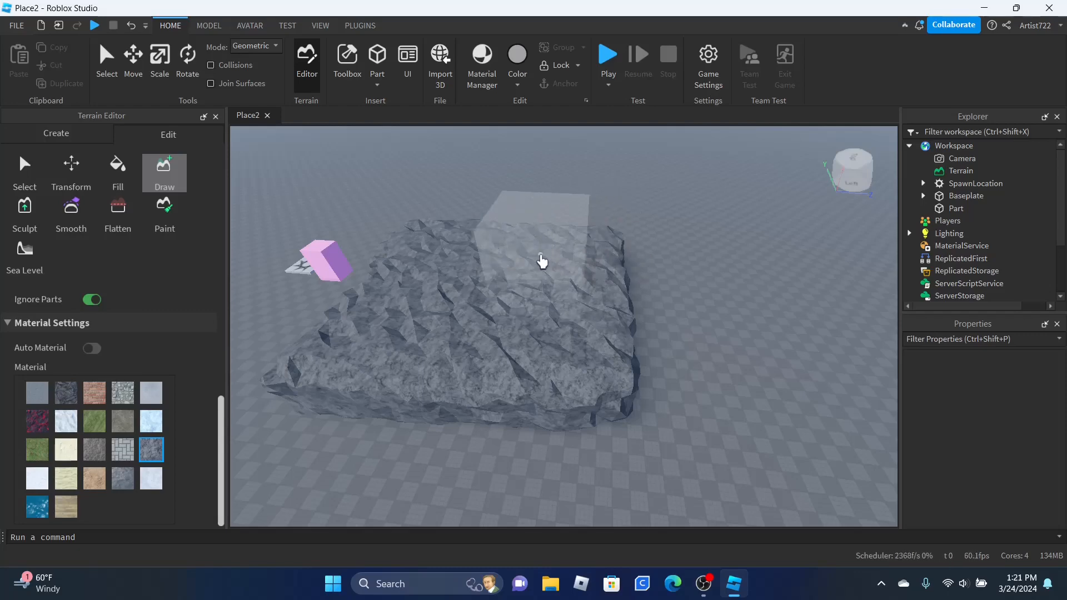
Step: Place a terrain Fill region beside the rock slab and resize it to about 72 × 32 × 84
left_click(115, 168)
left_click_drag(542, 281, 793, 291)
left_click_drag(700, 412, 706, 468)
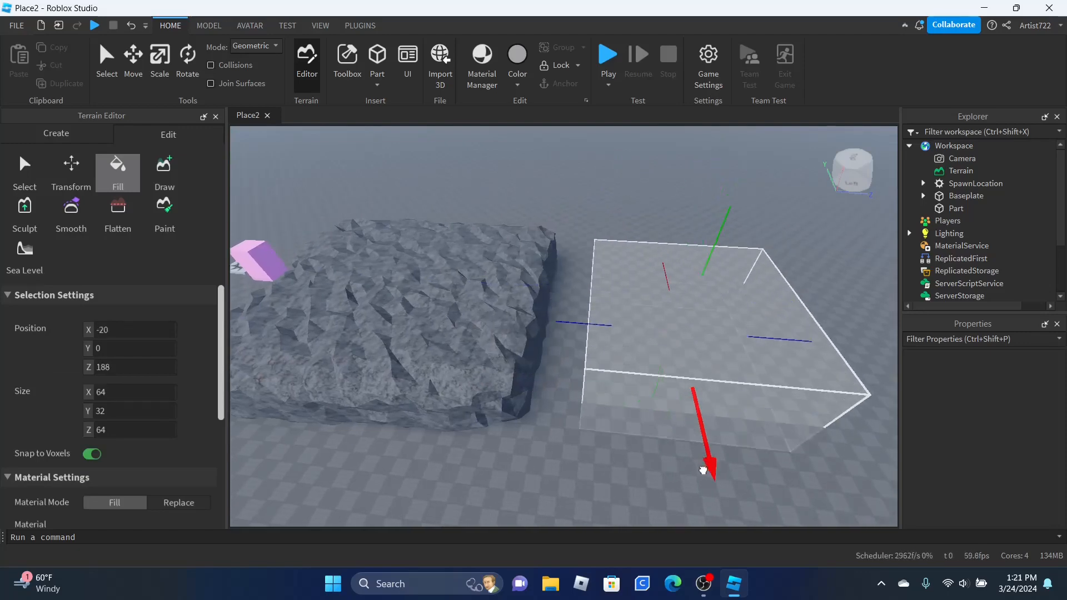
key("d")
left_click_drag(748, 335, 810, 337)
left_click_drag(655, 264, 660, 251)
key("d")
scroll(112, 389, "down", 4)
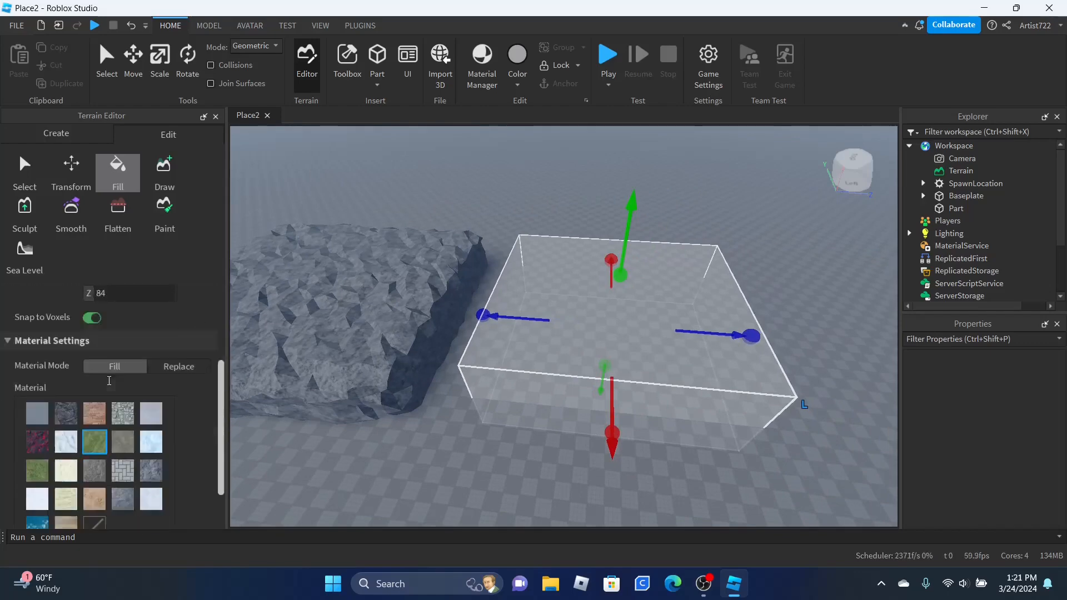
Step: Fill the region with the grey paving-stone material to make a second terrain slab
left_click(102, 380)
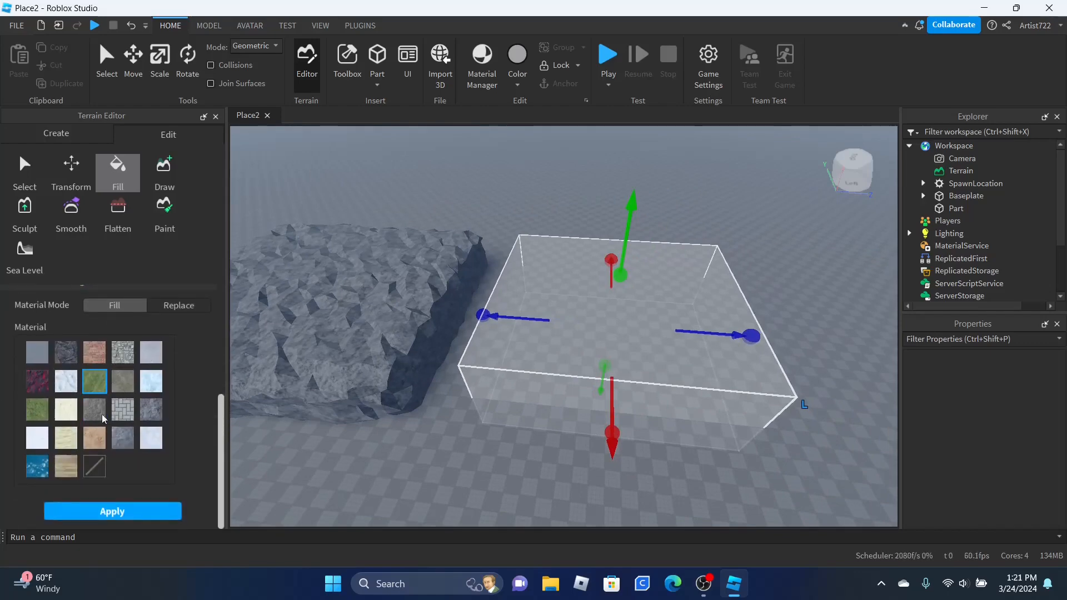
left_click(122, 410)
left_click(140, 511)
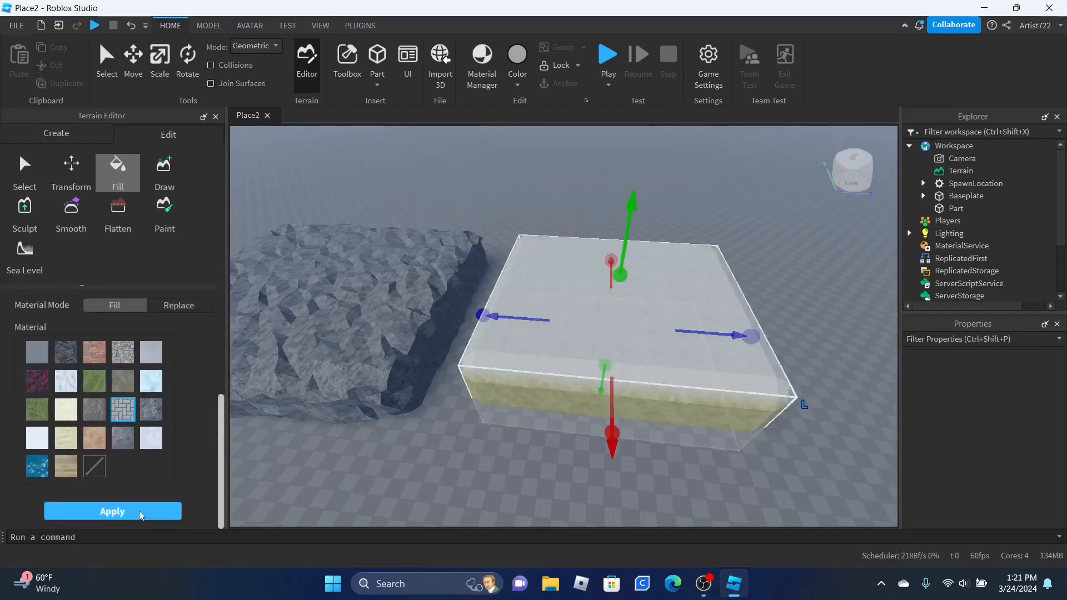
right_click_drag(556, 248, 519, 195)
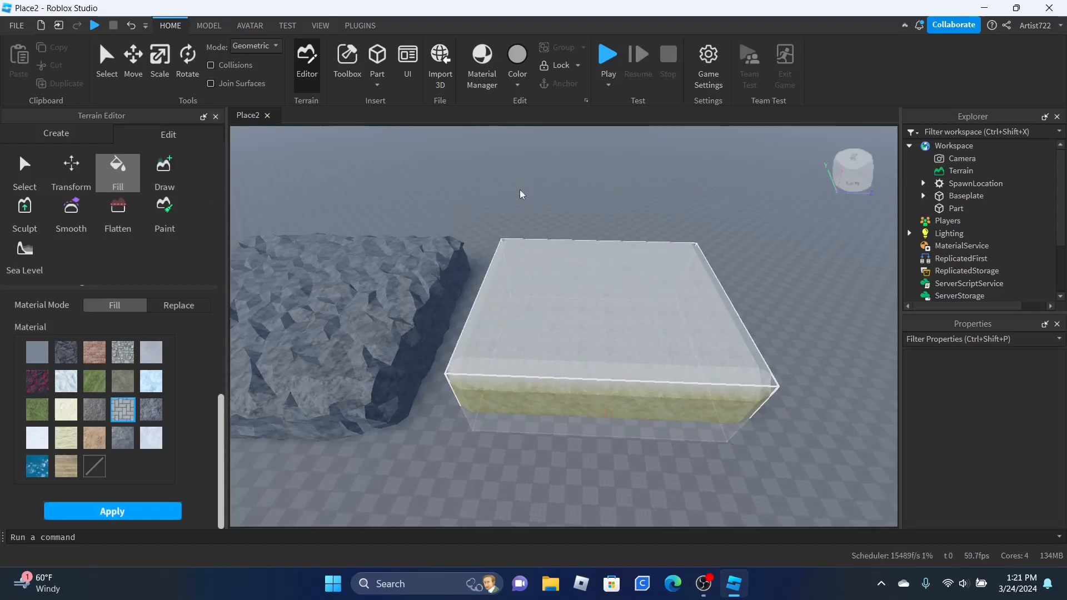
scroll(489, 199, "up", 2)
Step: Activate the terrain Paint tool and choose Concrete as its material
left_click(171, 166)
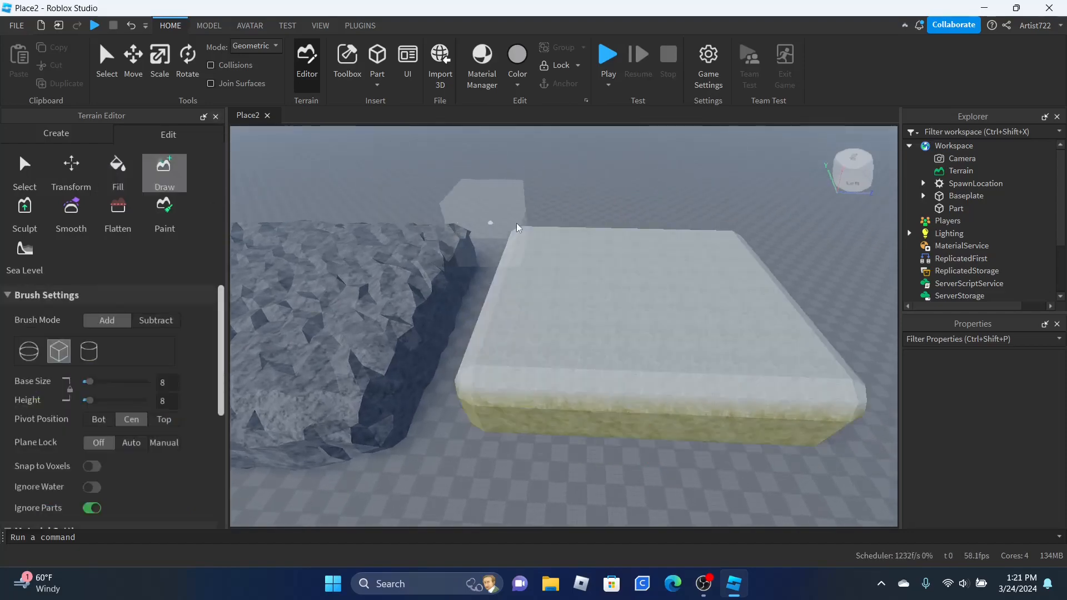
right_click_drag(517, 227, 386, 250)
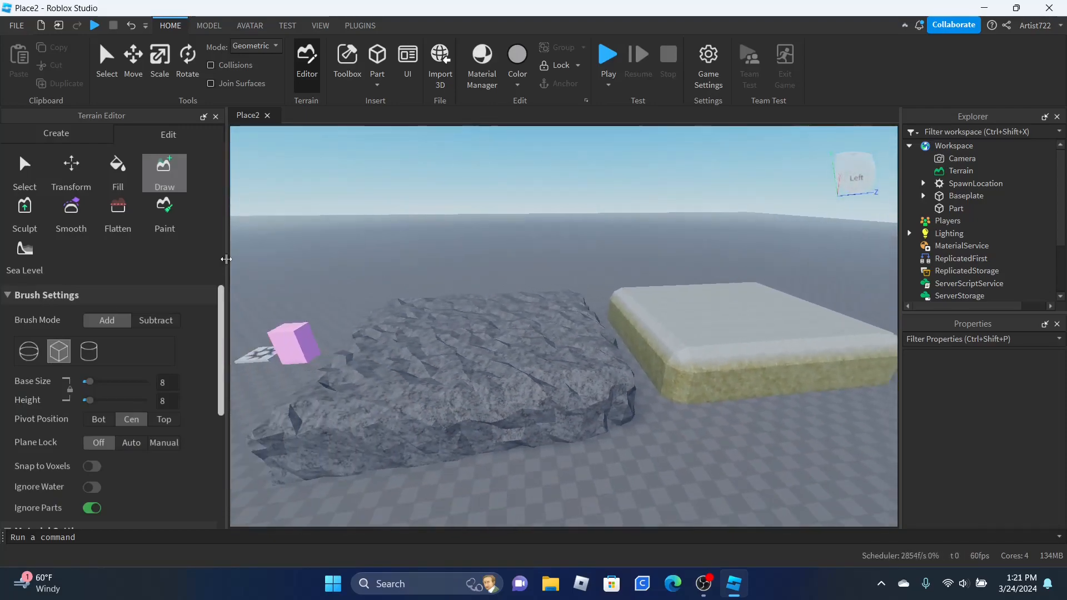
left_click(177, 221)
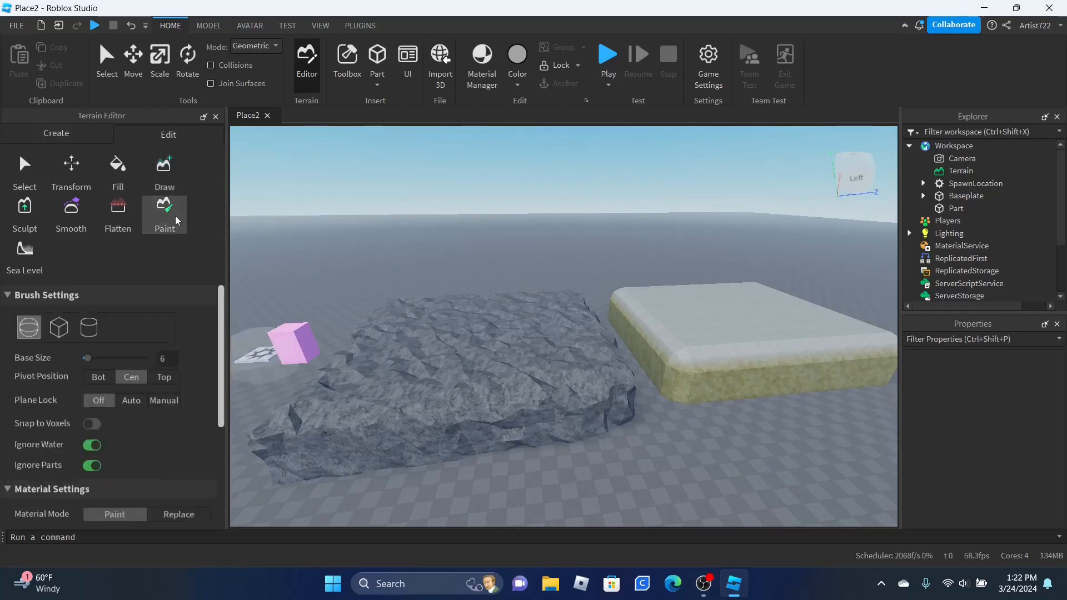
right_click_drag(636, 276, 628, 276)
scroll(632, 276, "up", 4)
scroll(628, 276, "down", 3)
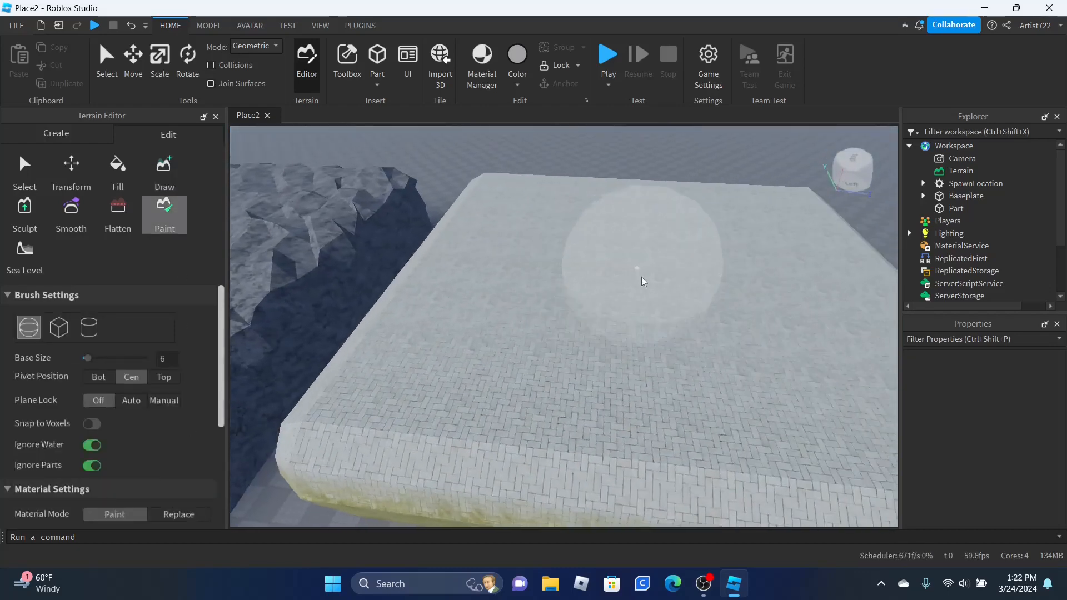
scroll(112, 422, "down", 5)
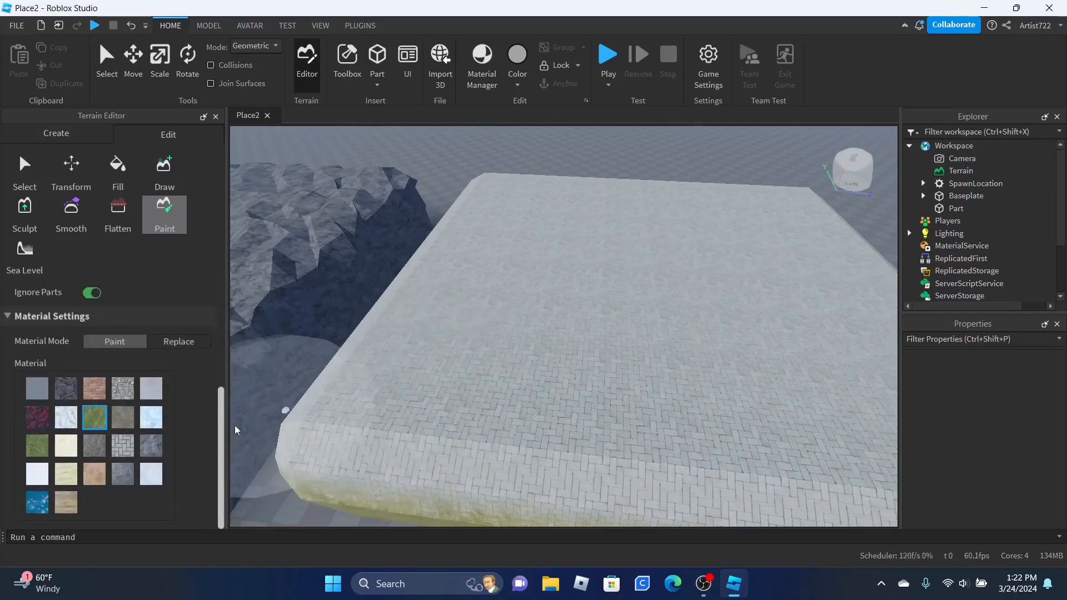
left_click(162, 237)
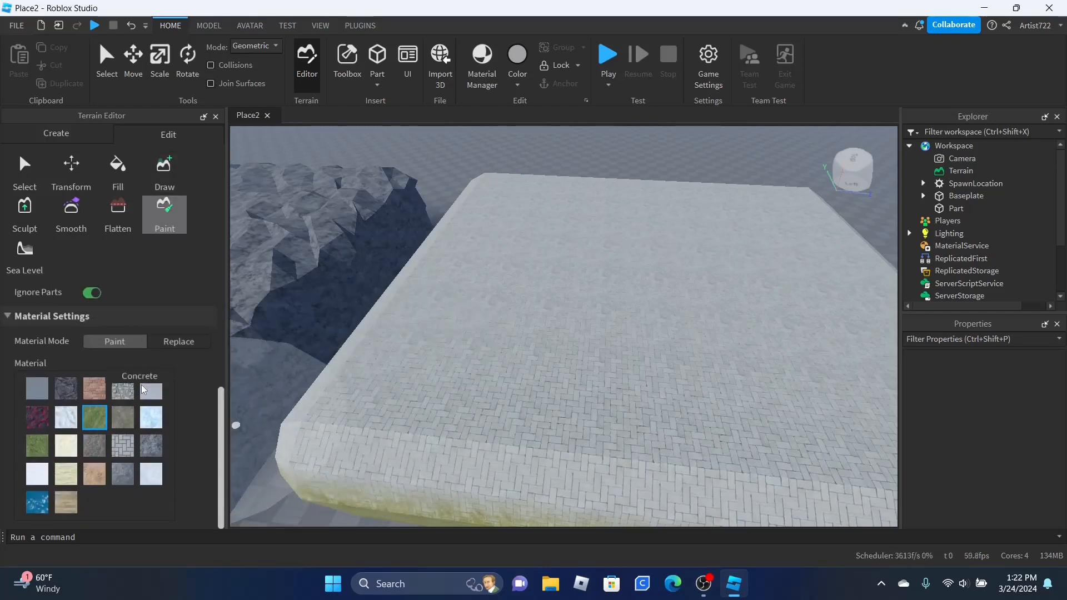
Step: Paint the top and sides of the paved terrain slab with Concrete
mouse_move(453, 325)
left_mouse_down()
mouse_move(395, 384)
mouse_move(545, 405)
mouse_move(611, 348)
left_mouse_up()
key("d")
key("s")
key("d")
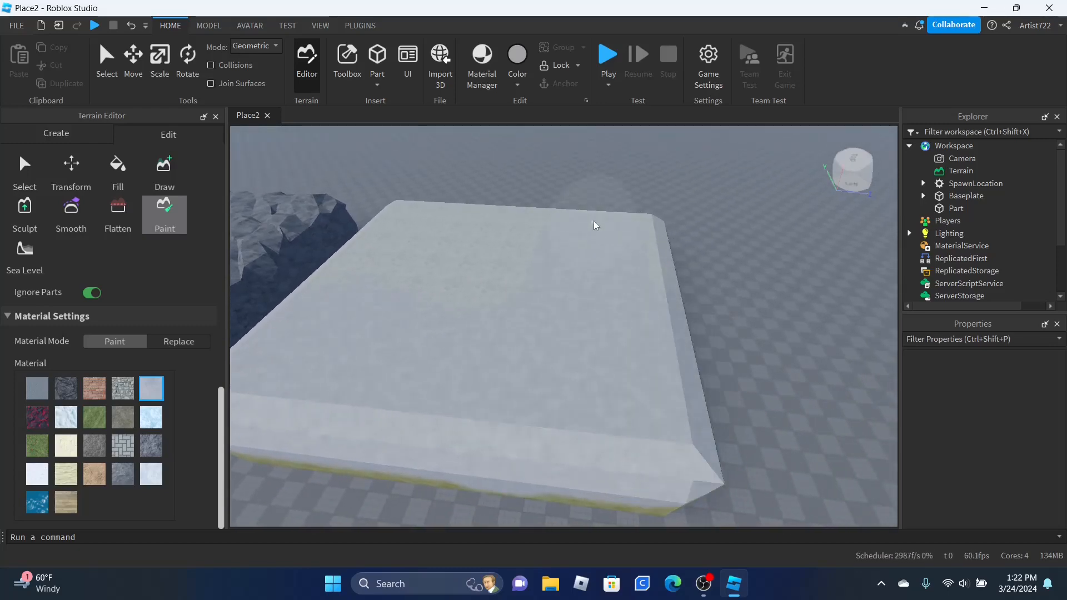
key("a")
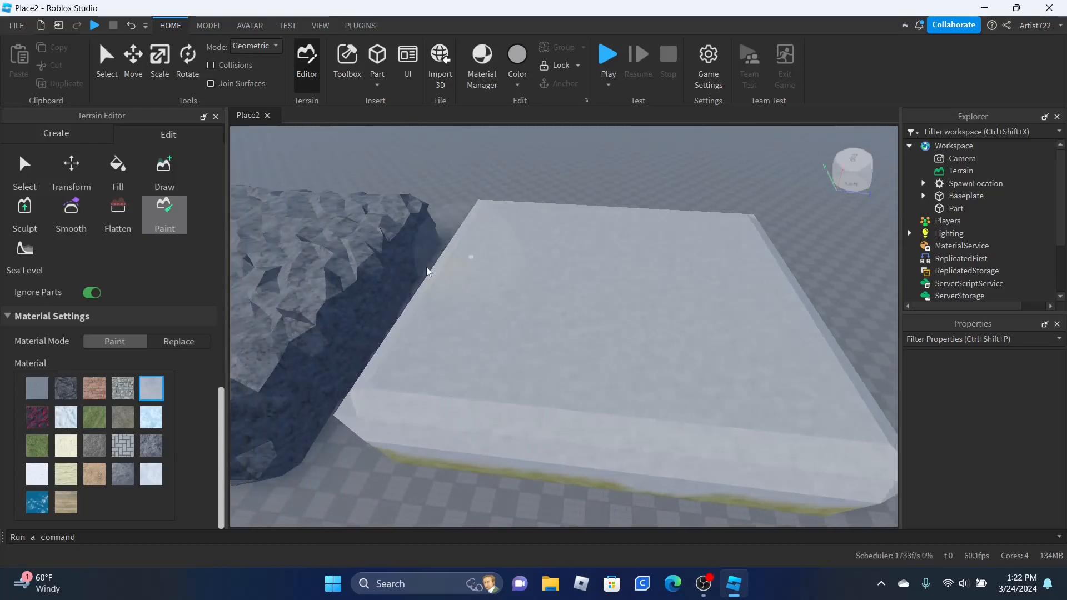
key("s")
key("a")
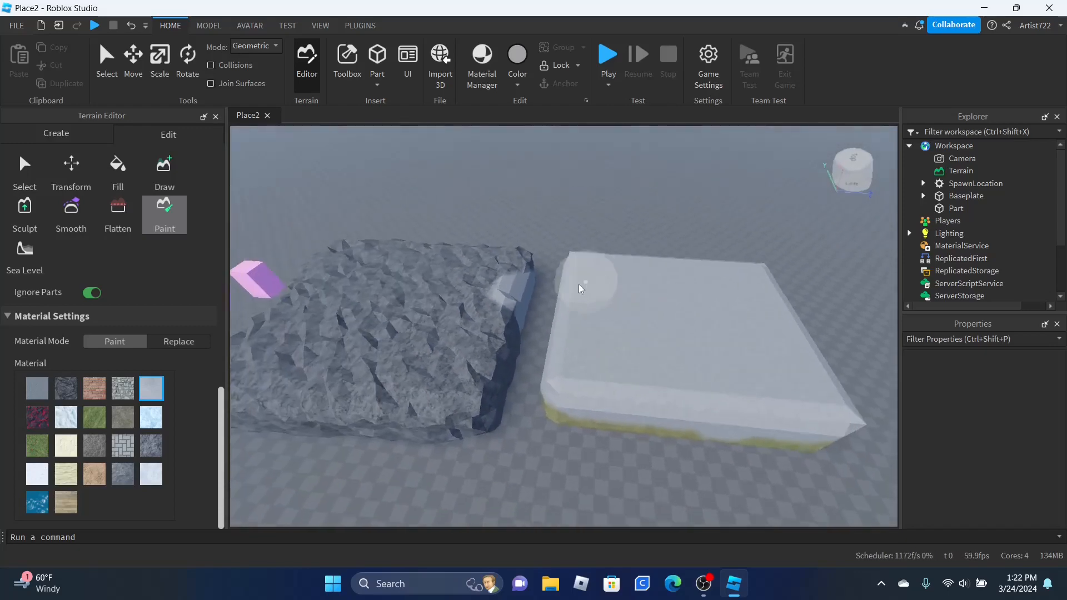
Step: Paint over the dark rock terrain slab with the same Concrete material
key("a")
mouse_move(532, 297)
left_mouse_down()
mouse_move(527, 369)
mouse_move(507, 400)
mouse_move(500, 406)
mouse_move(480, 380)
left_mouse_up()
key("d")
right_click_drag(443, 305, 444, 304)
key("w")
key("w")
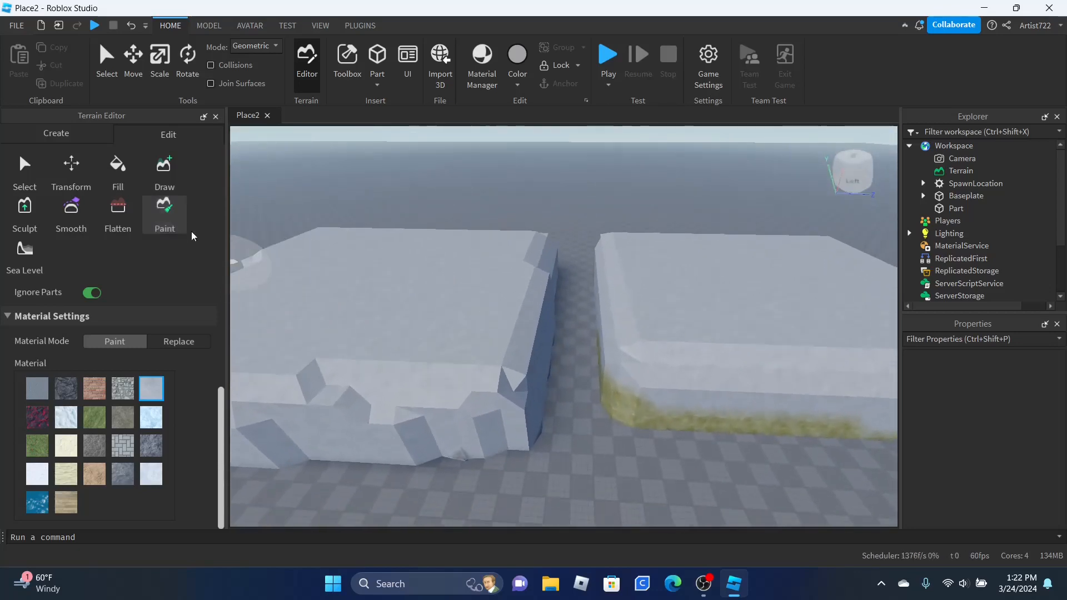
key("s")
key("d")
Step: Smooth the jagged front edge of the repainted rock slab with the Smooth brush
left_click(84, 222)
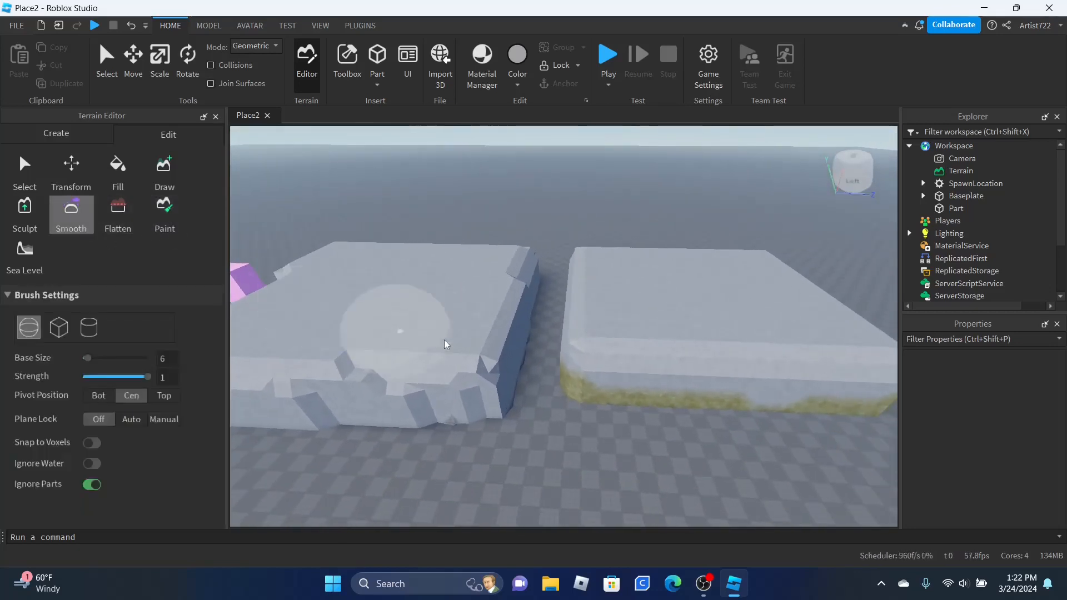
key("a")
key("w")
key("d")
left_click_drag(545, 403, 460, 350)
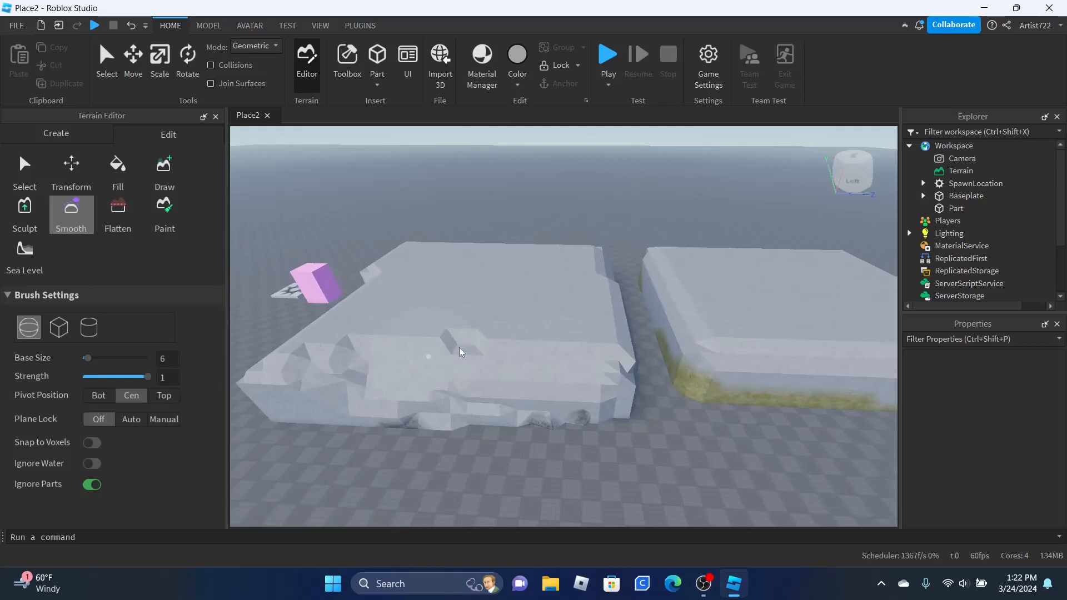
Step: Flatten the top surface of the slab next to the pink block with the Flatten brush
left_click(124, 228)
key("a")
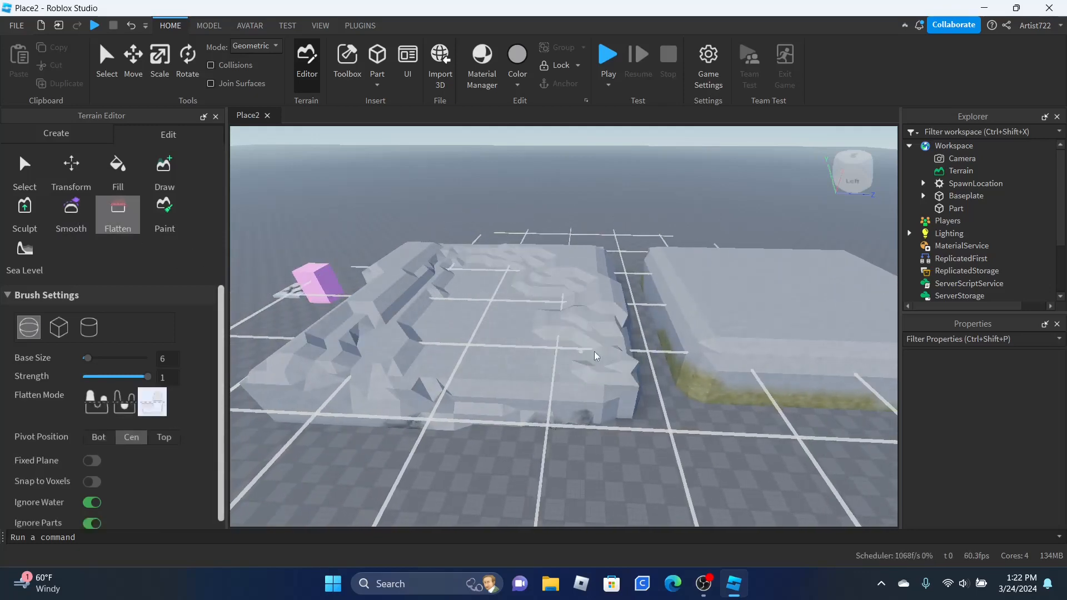
key("w")
key("a")
mouse_move(600, 306)
left_mouse_down()
mouse_move(522, 297)
mouse_move(476, 333)
mouse_move(442, 343)
mouse_move(531, 248)
mouse_move(569, 262)
mouse_move(441, 289)
mouse_move(583, 245)
mouse_move(489, 250)
mouse_move(514, 253)
left_mouse_up()
key("d")
key("a")
key("s")
key("a")
right_click_drag(607, 386, 586, 355)
key("d")
Step: Sculpt a grassy mound onto the slab near its edge facing the second slab, using the Sculpt tool in Add mode
left_click(25, 211)
mouse_move(431, 334)
left_mouse_down()
mouse_move(426, 319)
mouse_move(489, 276)
left_mouse_up()
key("a")
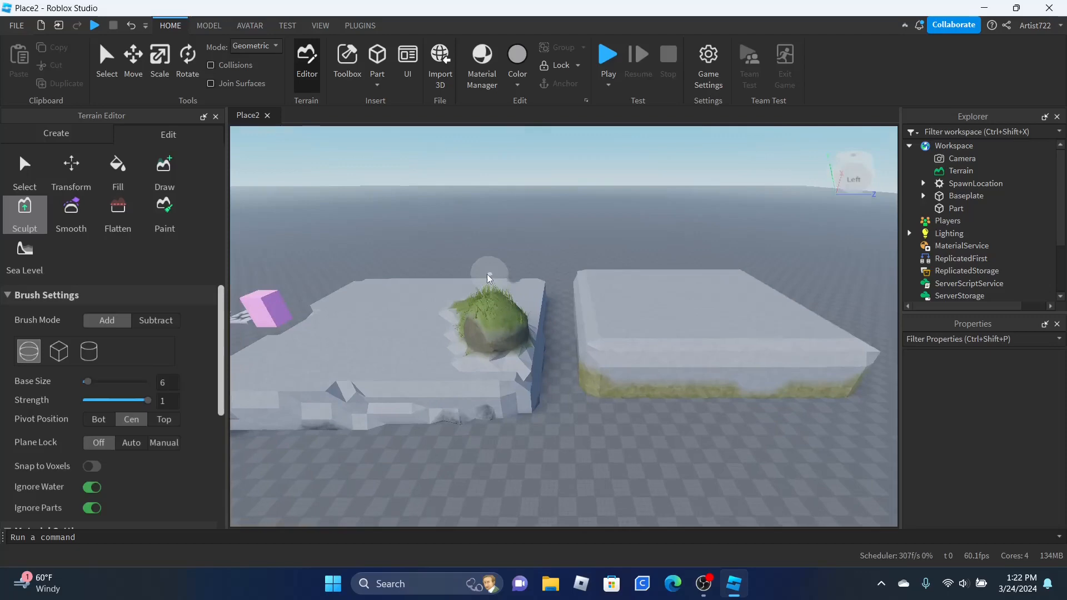
key("w")
key("s")
right_click_drag(490, 274, 476, 278)
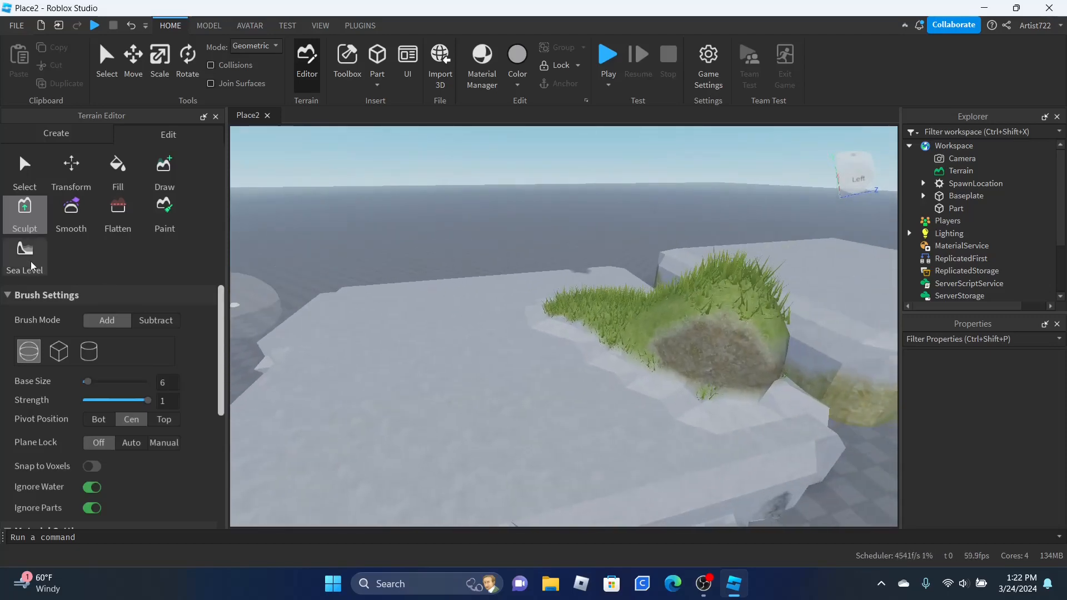
Step: Examine the Sea Level tool's region and options, and the Select tool's region around the second slab
left_click(27, 262)
key("s")
right_click_drag(367, 355, 367, 362)
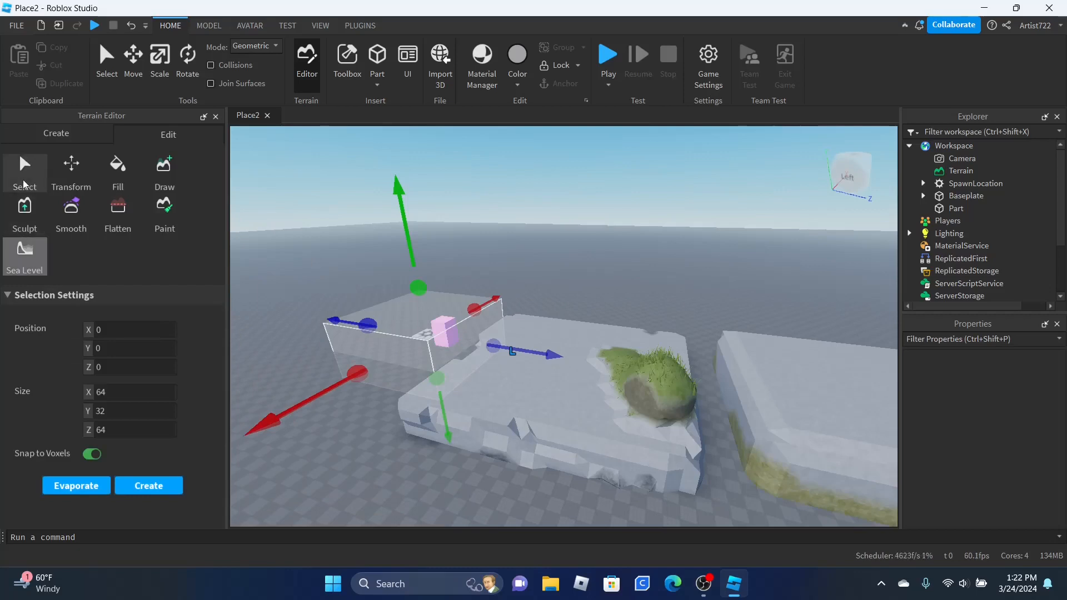
left_click(24, 167)
key("d")
right_click_drag(667, 315, 689, 315)
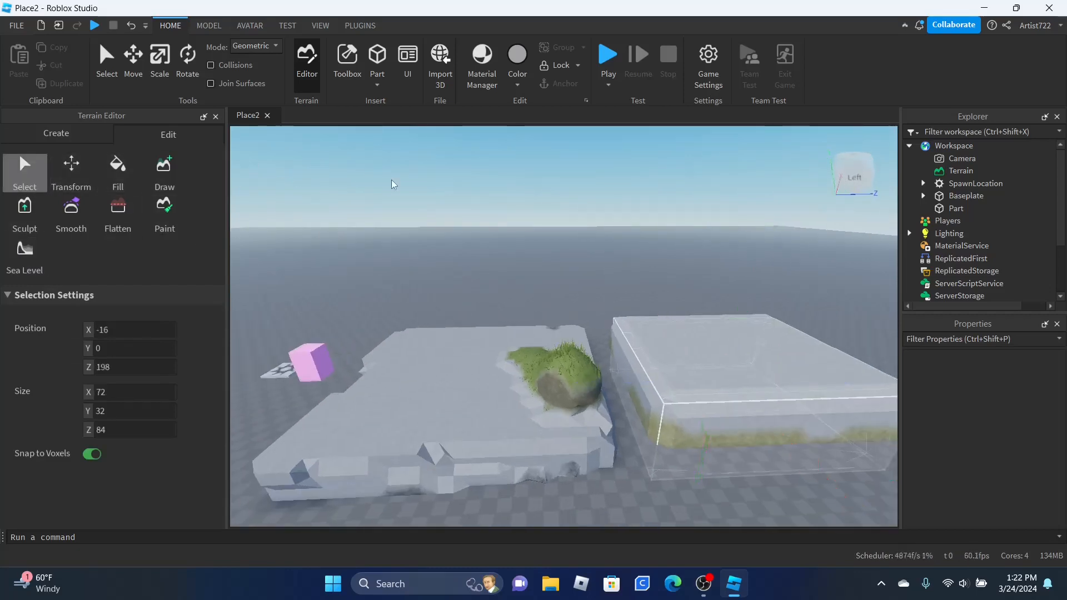
right_click_drag(432, 216, 567, 219)
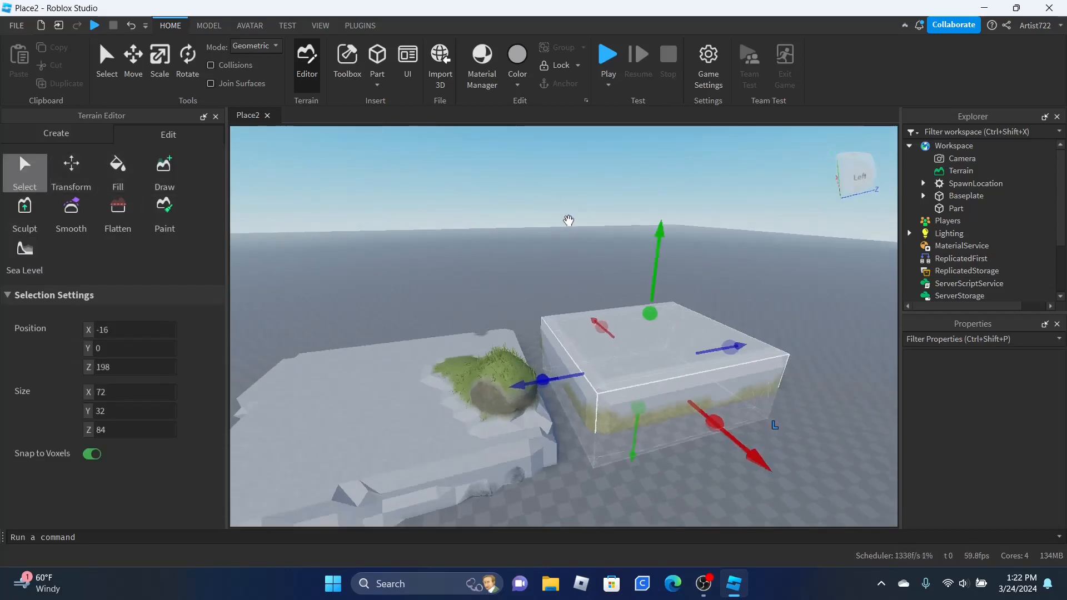
Step: Close the Terrain Editor and return to the open baseplate beside the spawn location
left_click(216, 116)
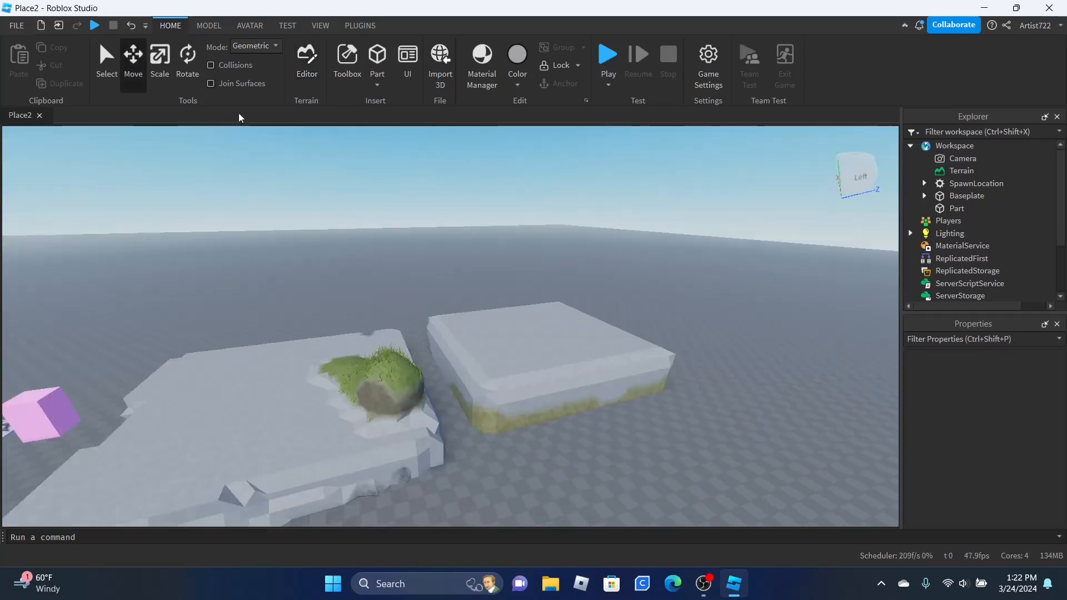
right_click_drag(445, 127, 462, 127)
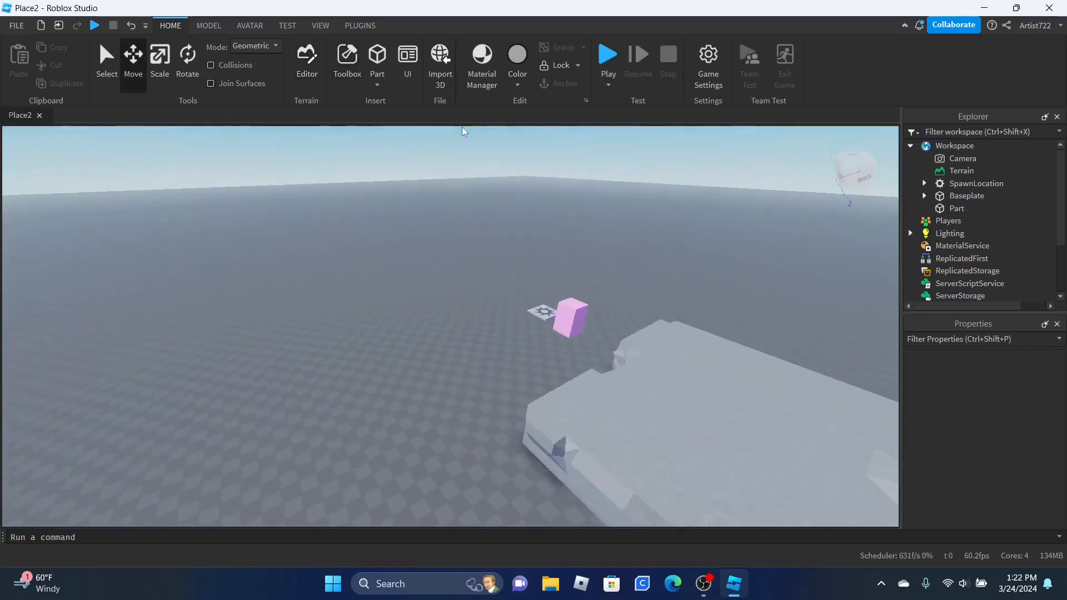
key("w")
right_click_drag(461, 192, 461, 191)
key("a")
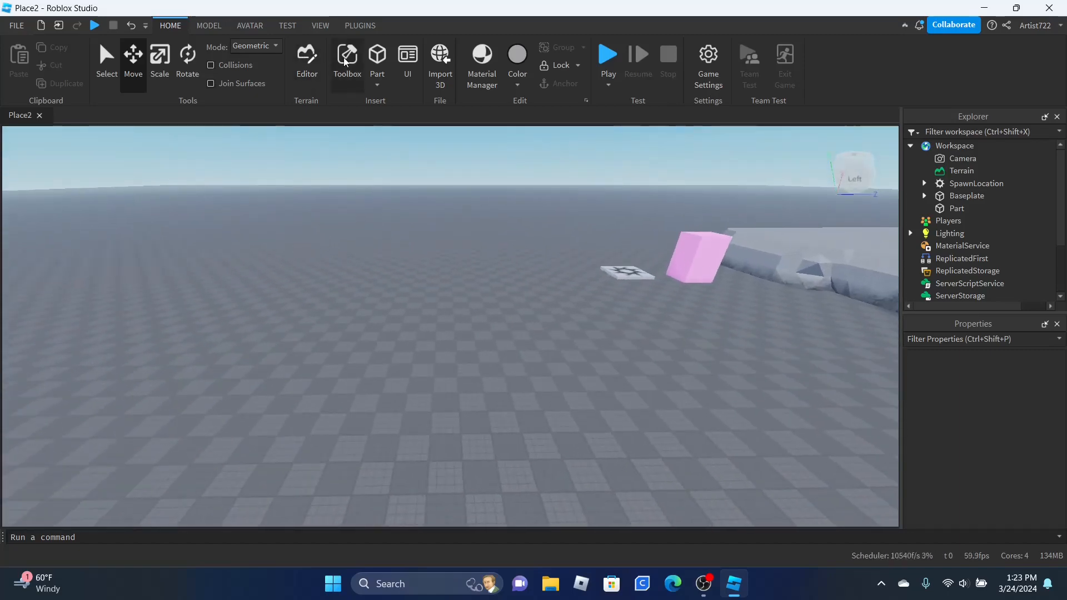
Step: Open the Toolbox, browse its model categories and trending models, and close it again
left_click(347, 61)
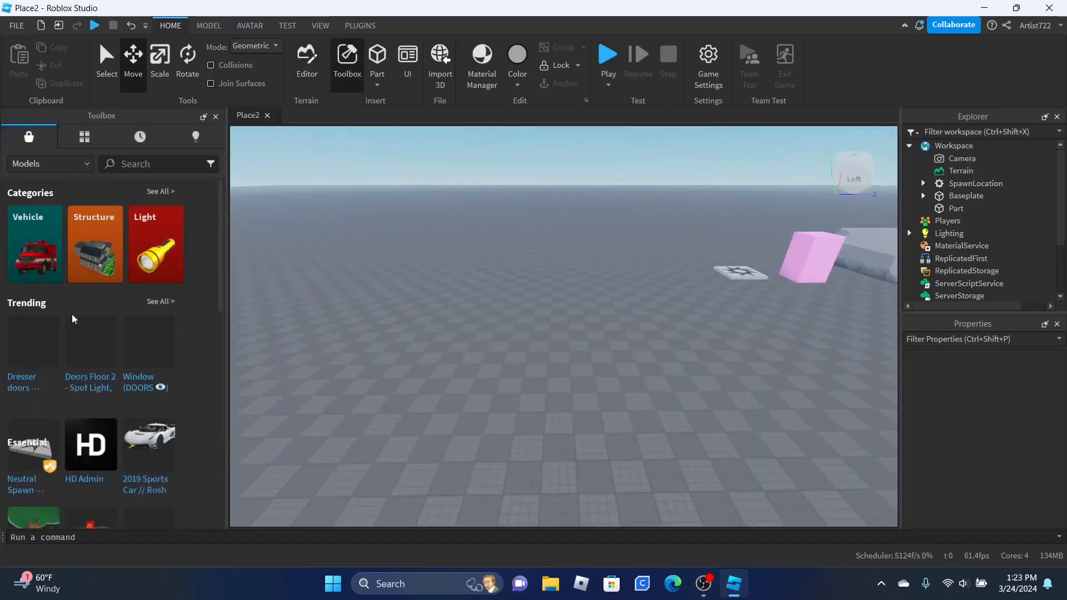
scroll(74, 322, "down", 3)
scroll(74, 321, "down", 5)
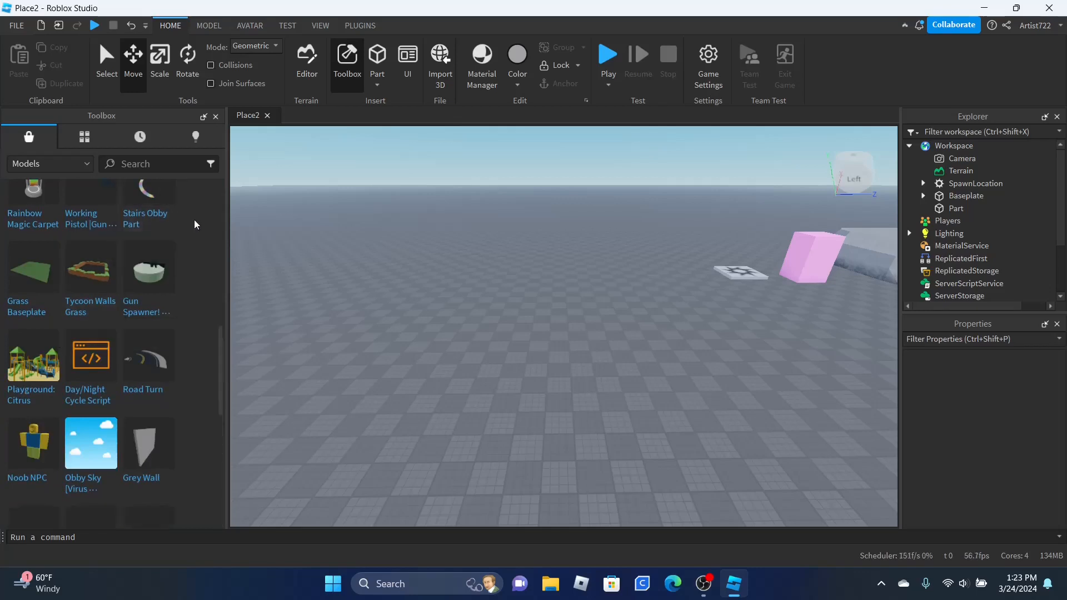
left_click(215, 116)
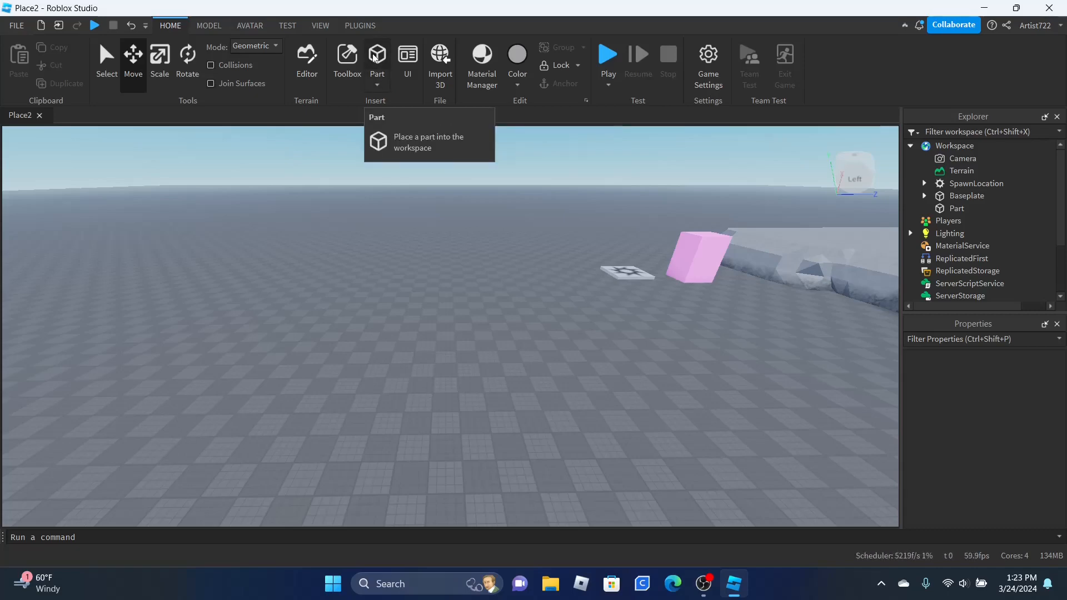
Step: Insert a new block part on the baseplate near the spawn location, focus on it, and deselect it
left_click(372, 57)
left_click_drag(450, 325, 516, 195)
key("d")
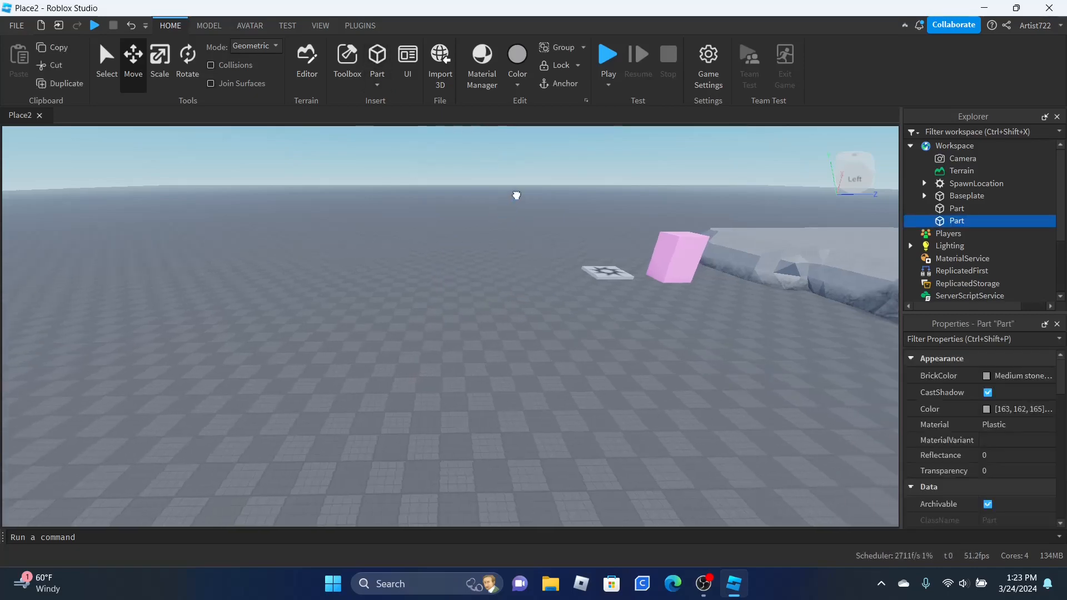
key("f")
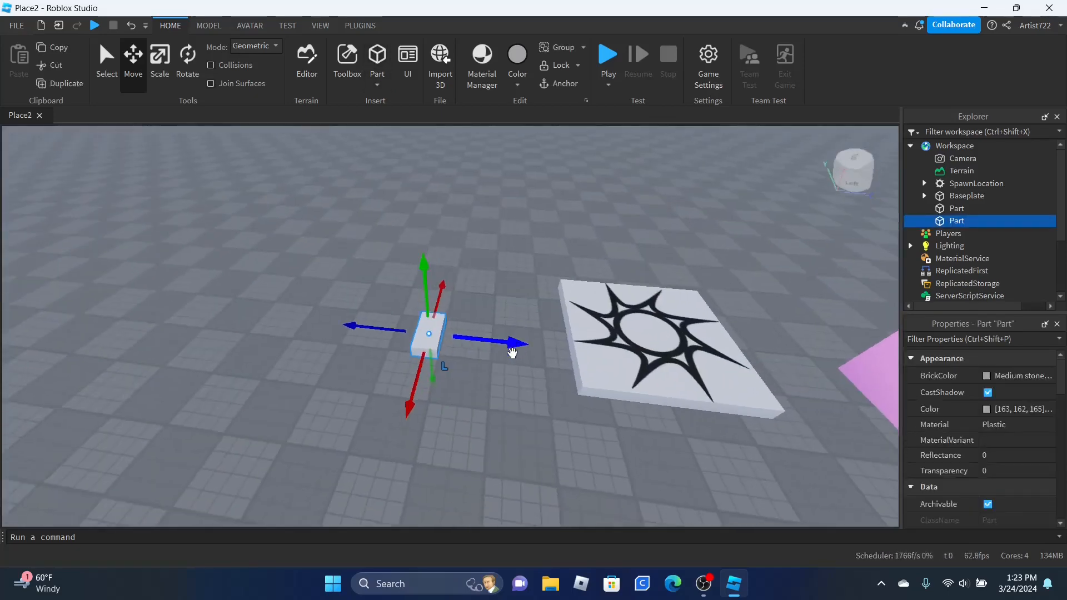
right_click_drag(513, 353, 492, 285)
scroll(492, 285, "up", 1)
left_click(489, 245)
right_click_drag(488, 246, 489, 233)
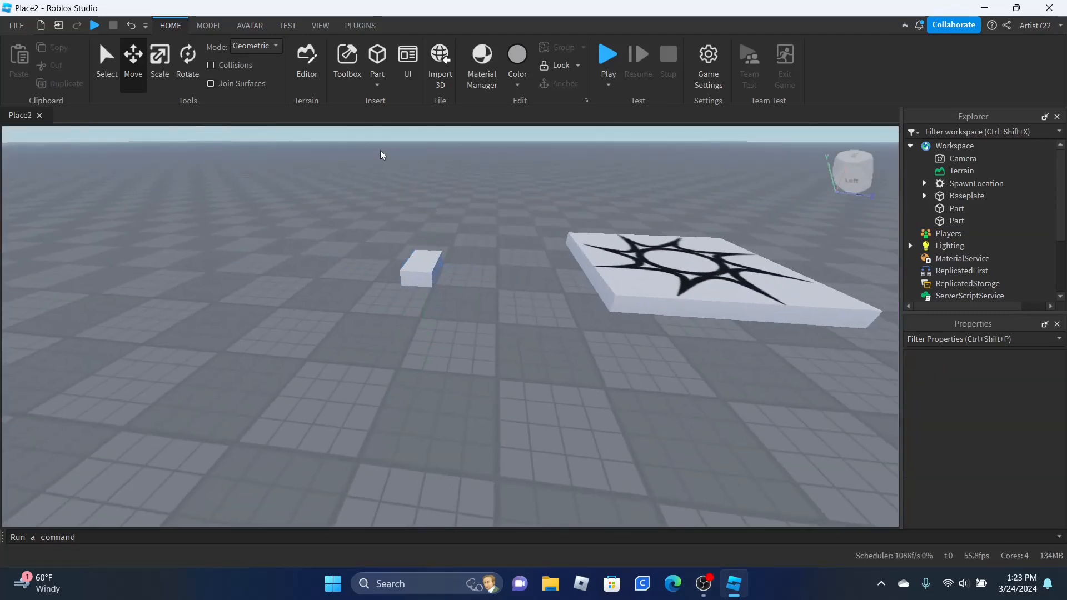
Step: Insert a cylinder part on the baseplate, place it between the block and the spawn location, and deselect it
left_click(377, 85)
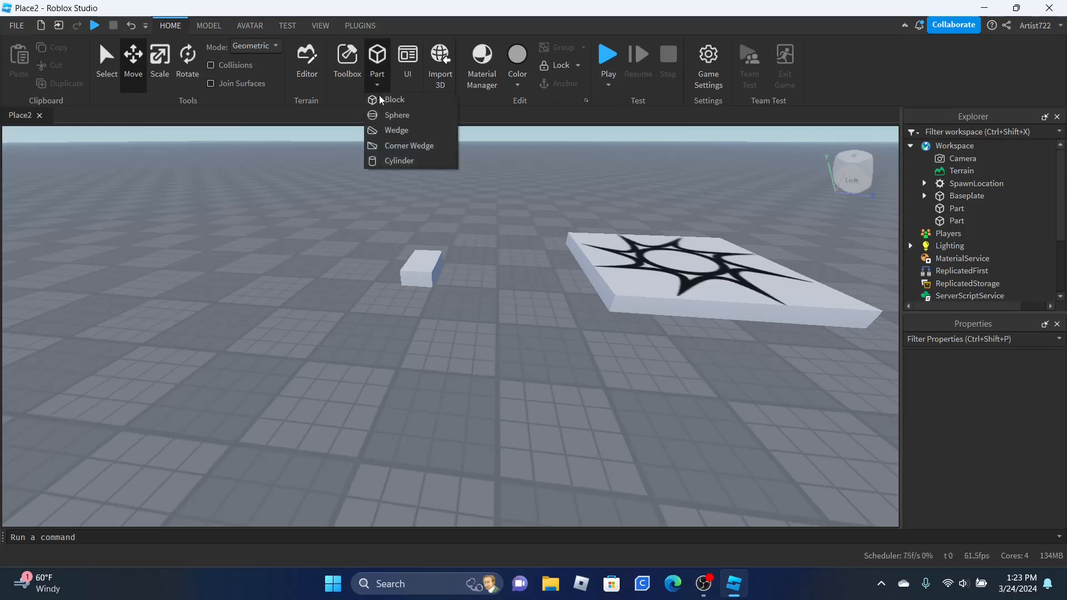
left_click(389, 161)
left_click_drag(460, 308, 470, 280)
left_click(378, 93)
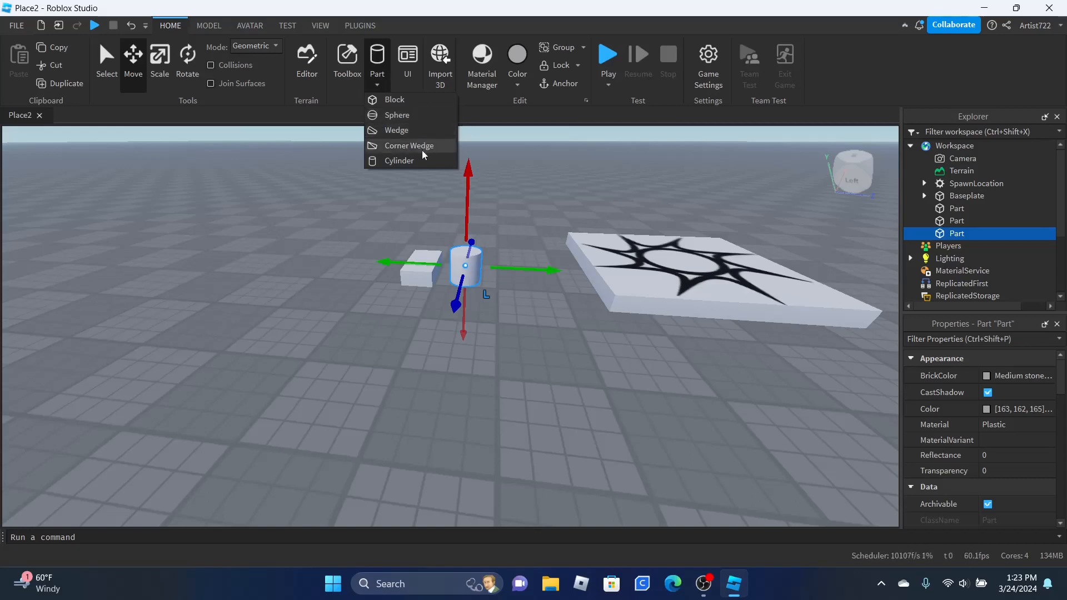
left_click(543, 153)
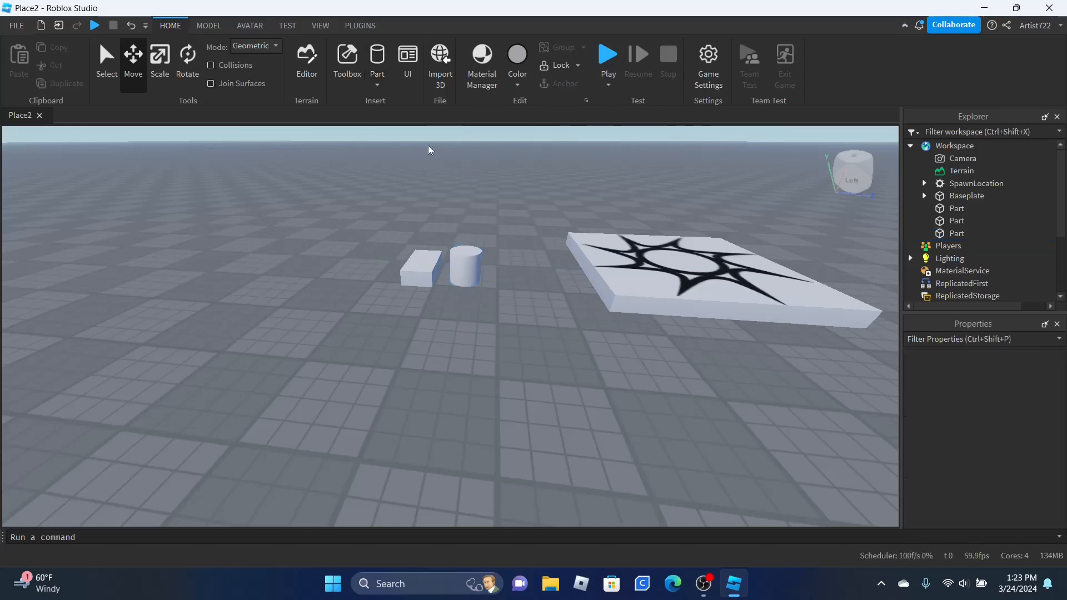
left_click(410, 56)
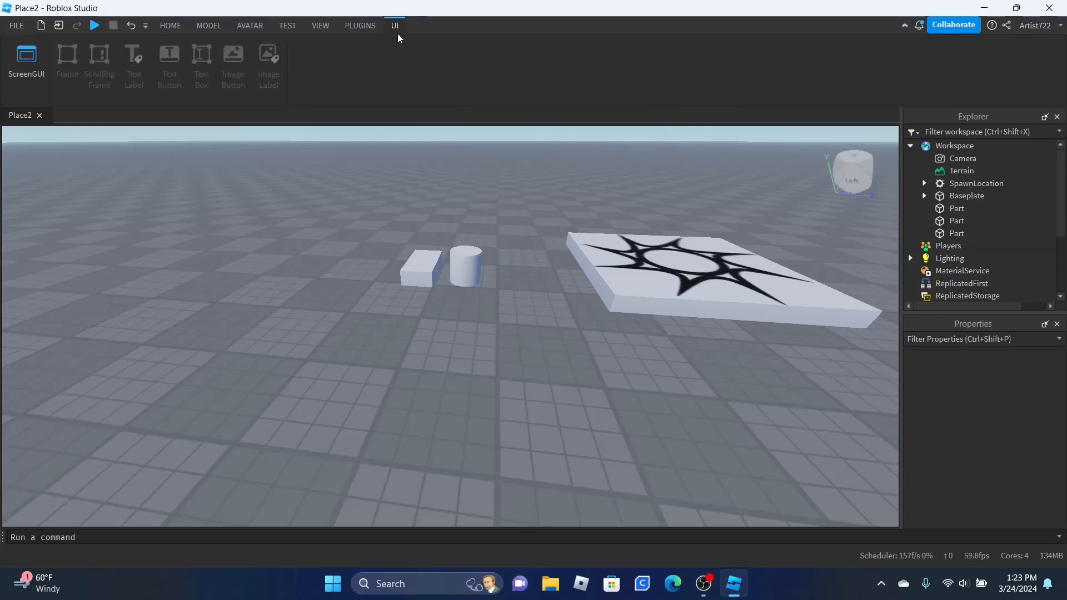
left_click(169, 27)
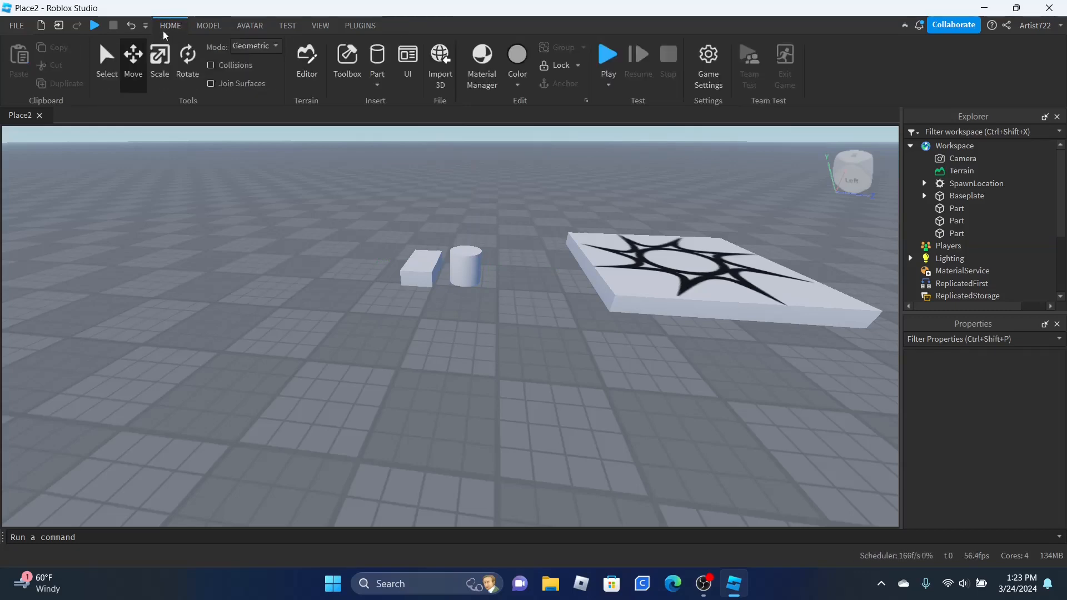
left_click(401, 61)
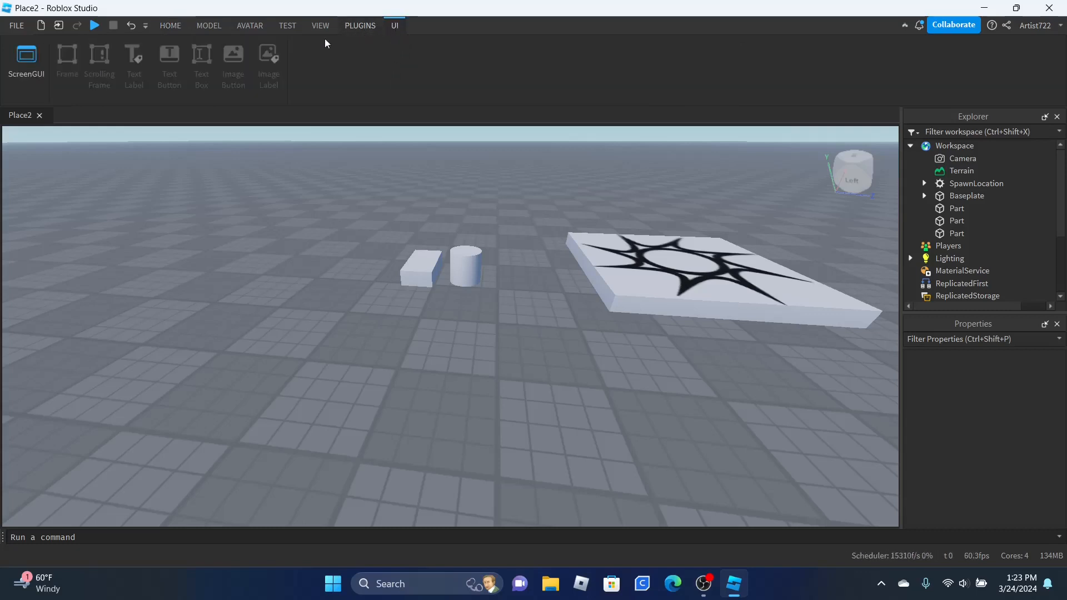
left_click(165, 25)
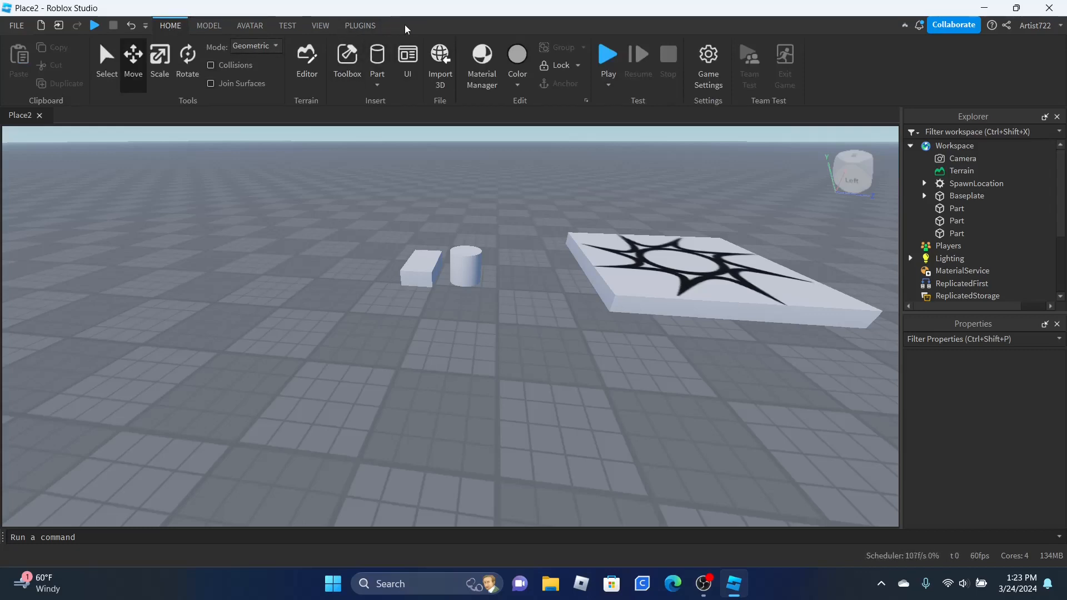
Step: Add a ScreenGui to StarterGui and locate it in the Explorer
left_click(404, 64)
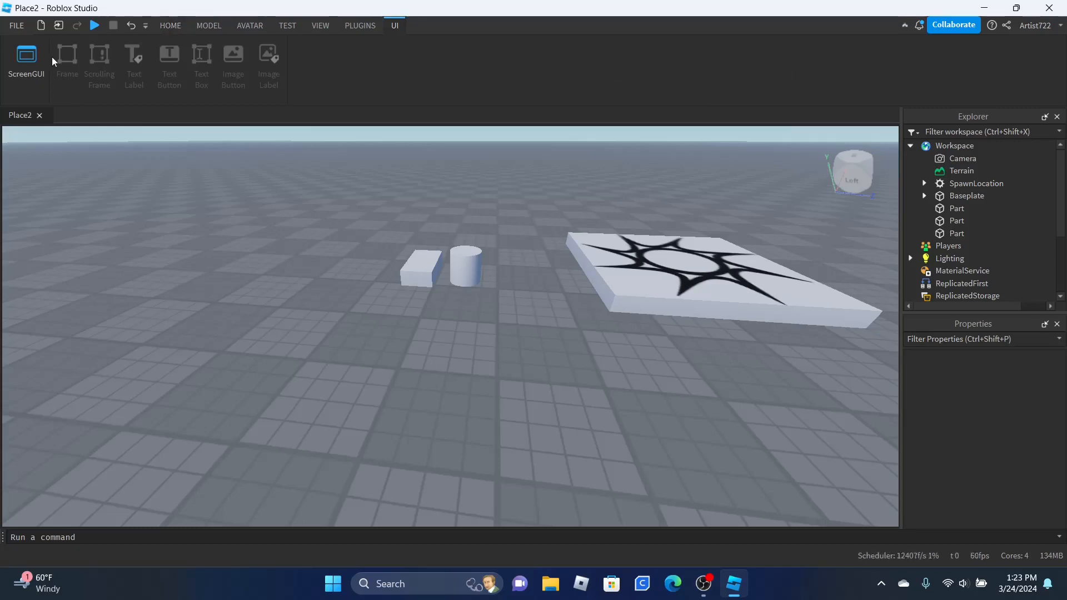
left_click(21, 70)
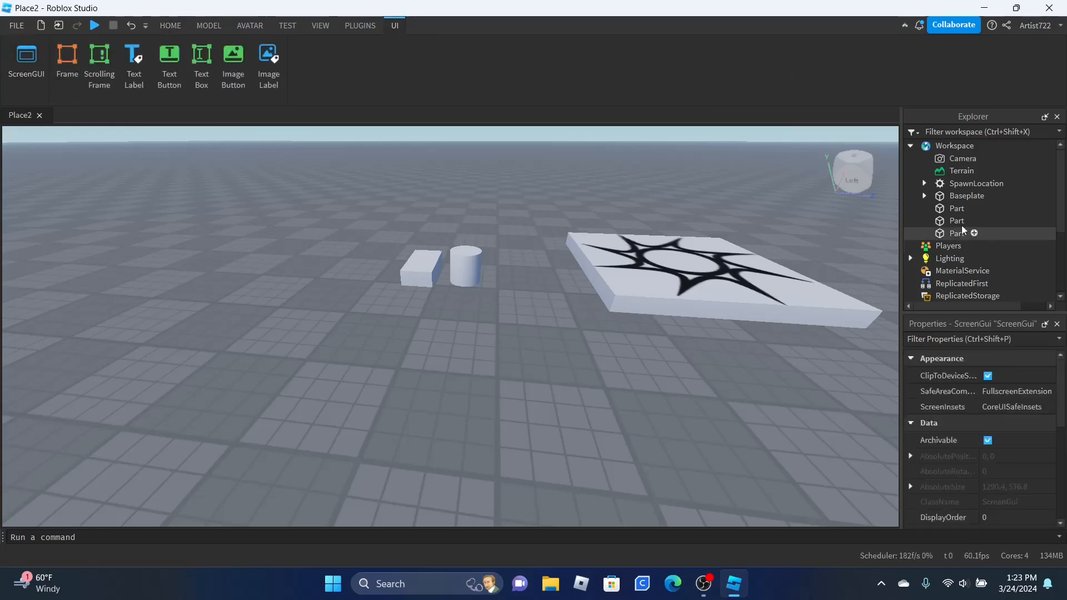
scroll(978, 233, "down", 3)
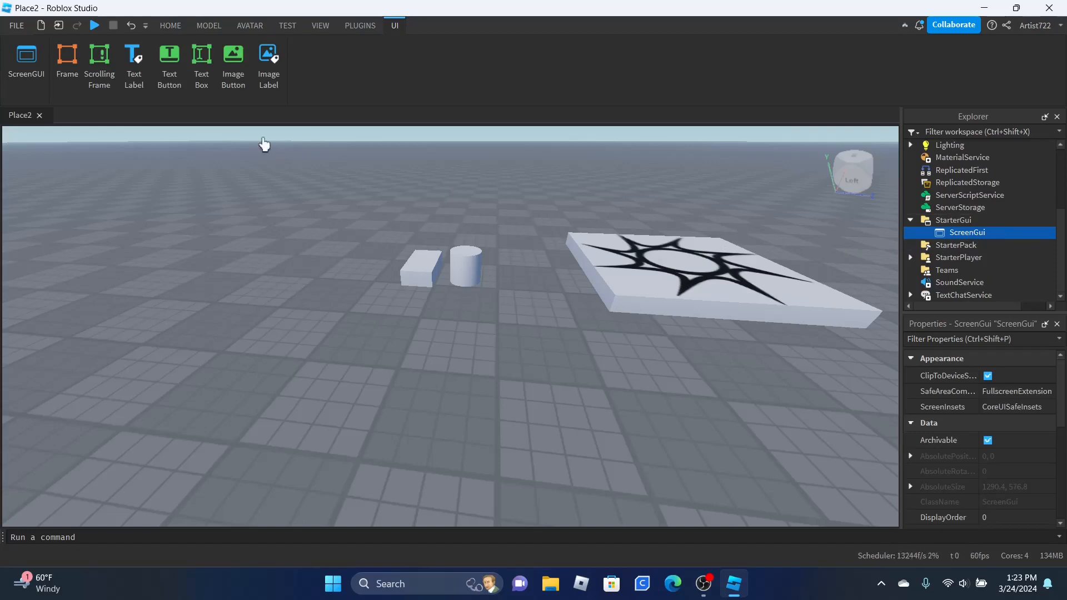
Step: Add a Frame to the ScreenGui and resize it to about 950 x 324 across the middle of the viewport
left_click(67, 61)
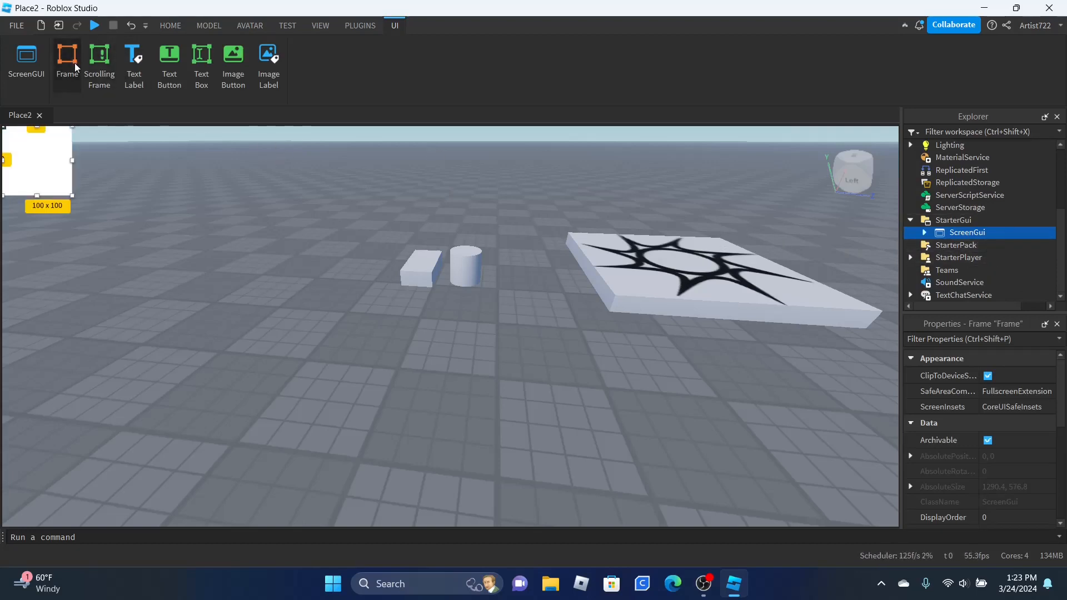
left_click_drag(38, 167, 804, 269)
left_click(470, 364)
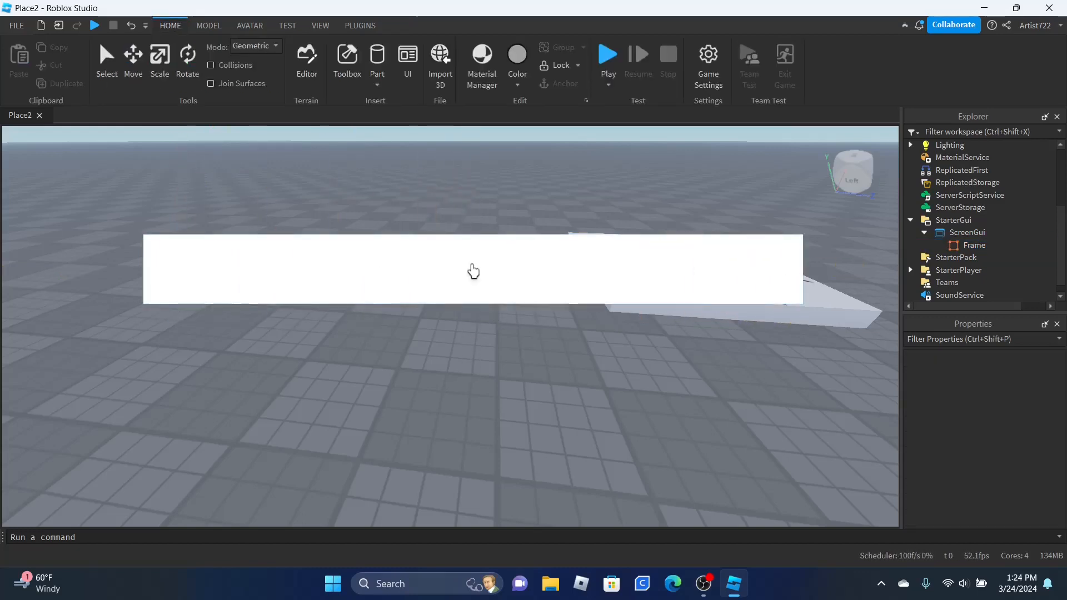
left_click(973, 245)
left_click_drag(475, 307, 473, 461)
Step: Add a 200 x 50 text label to the ScreenGui and place it near the middle of the white frame
left_click(140, 61)
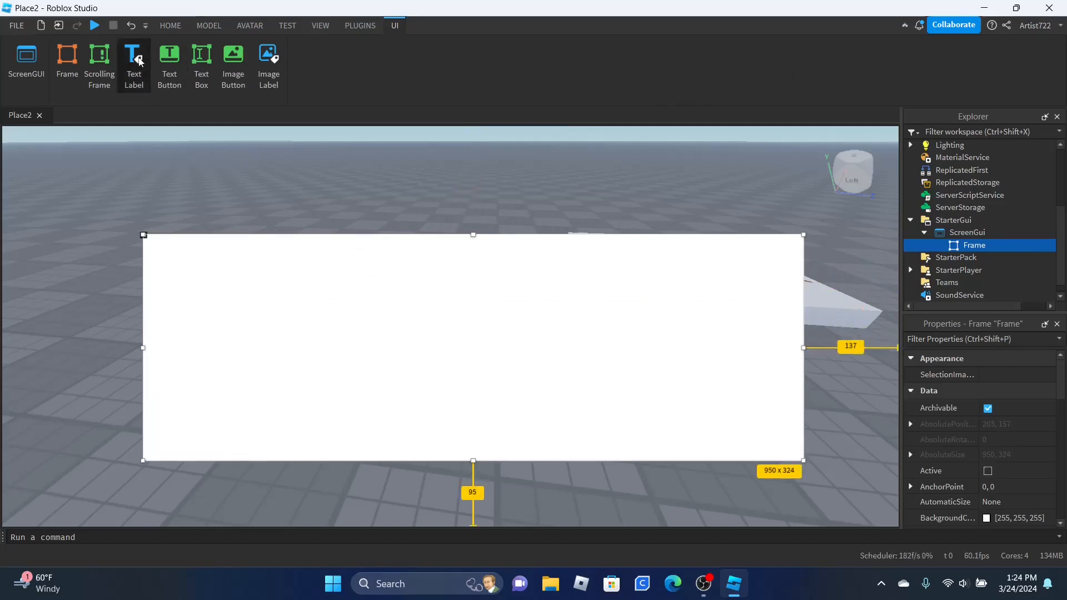
left_click_drag(85, 145, 455, 321)
mouse_move(473, 322)
left_mouse_down()
mouse_move(452, 320)
mouse_move(508, 319)
mouse_move(479, 326)
left_mouse_up()
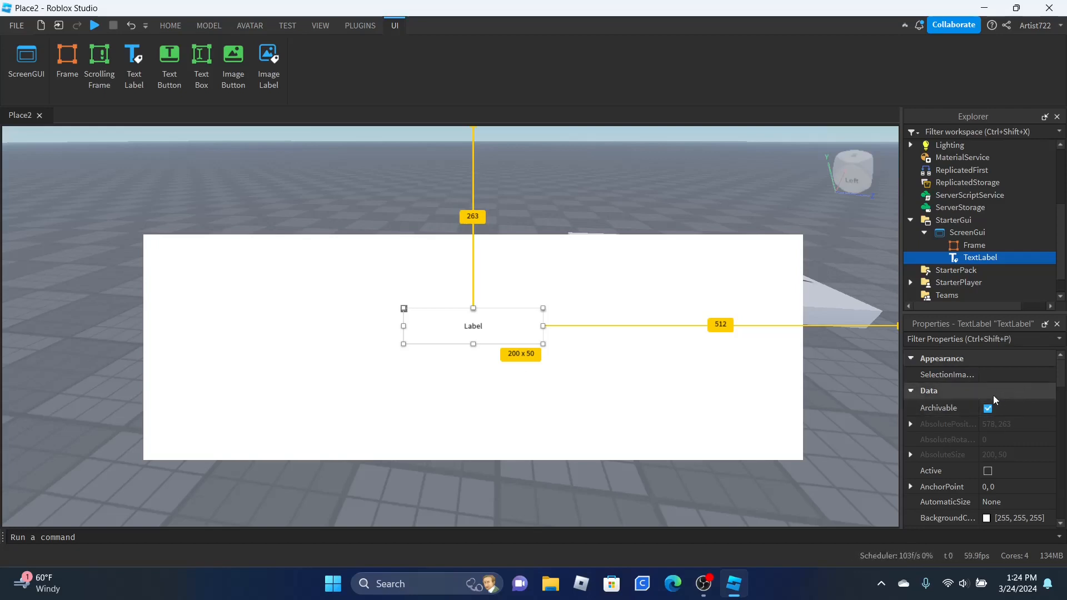
Step: Set the text label's font to Fredoka One, and switch RichText on and back off
scroll(993, 396, "down", 5)
scroll(992, 398, "down", 6)
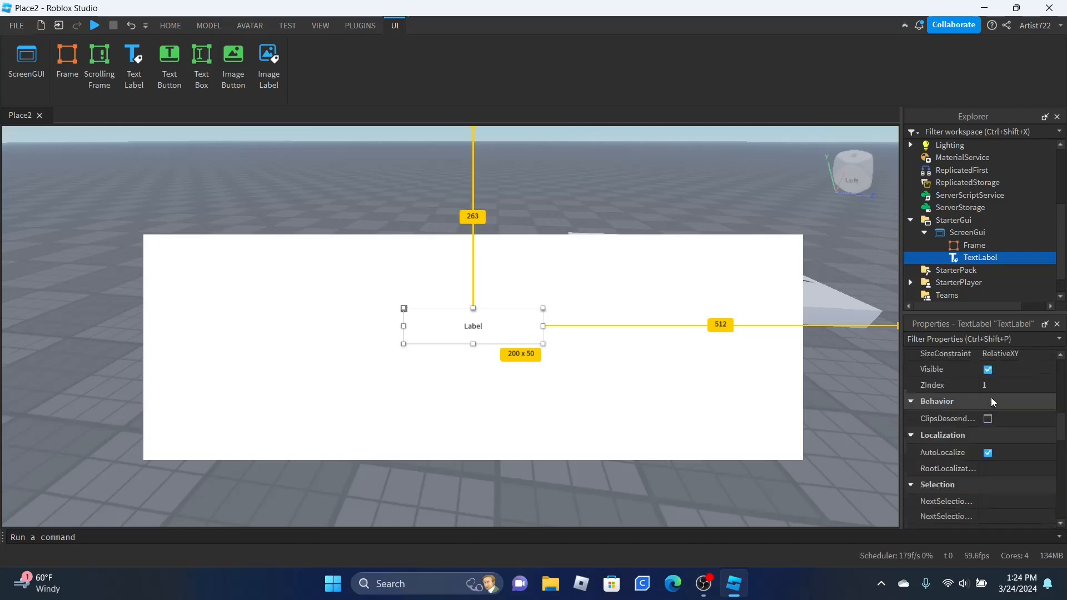
scroll(989, 401, "up", 1)
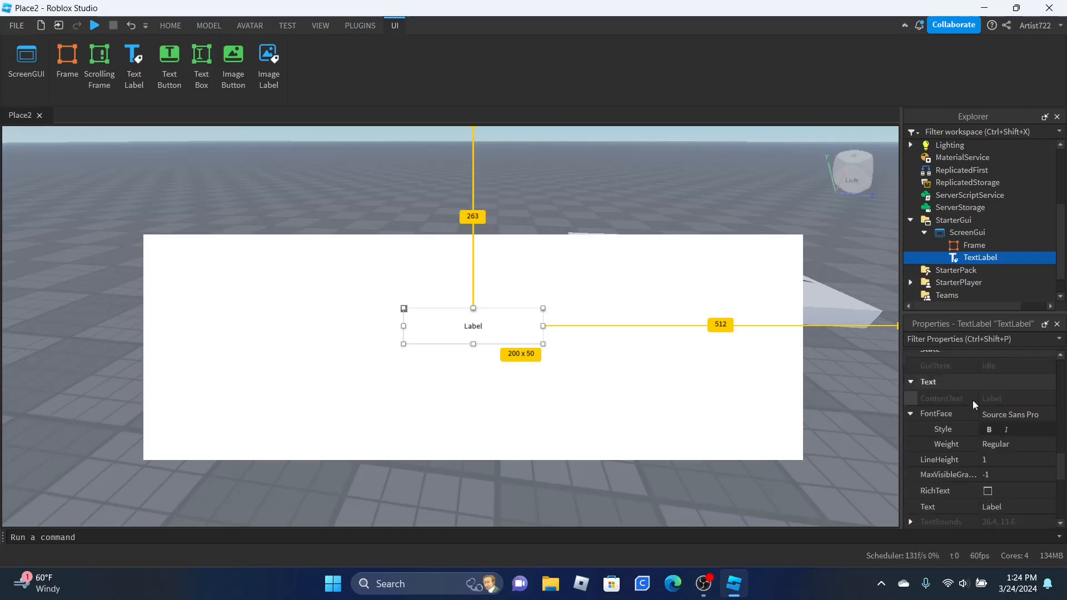
scroll(993, 420, "down", 2)
scroll(996, 421, "up", 3)
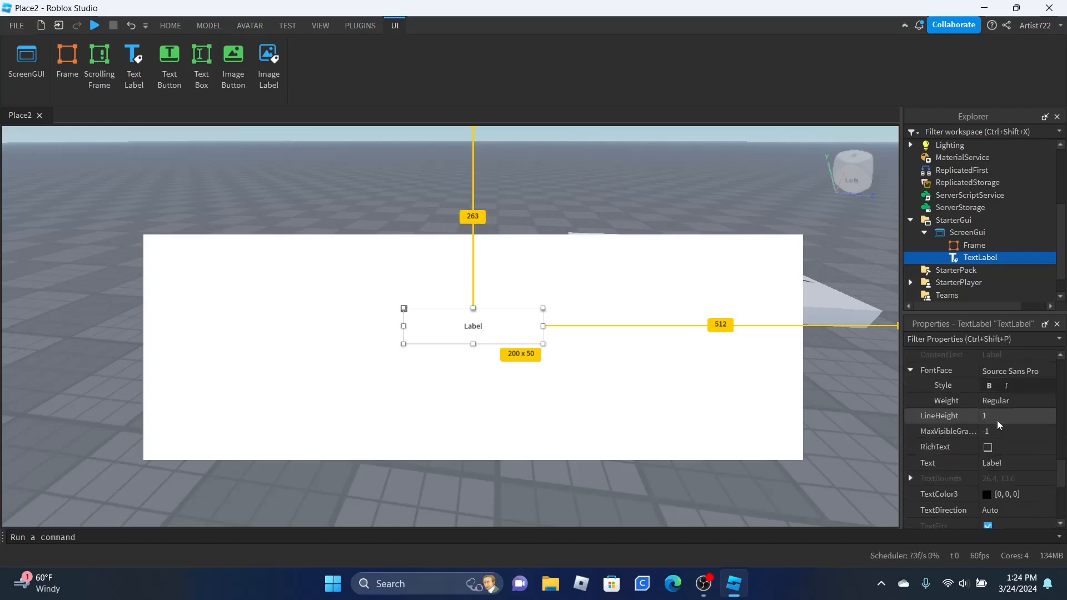
left_click(1032, 372)
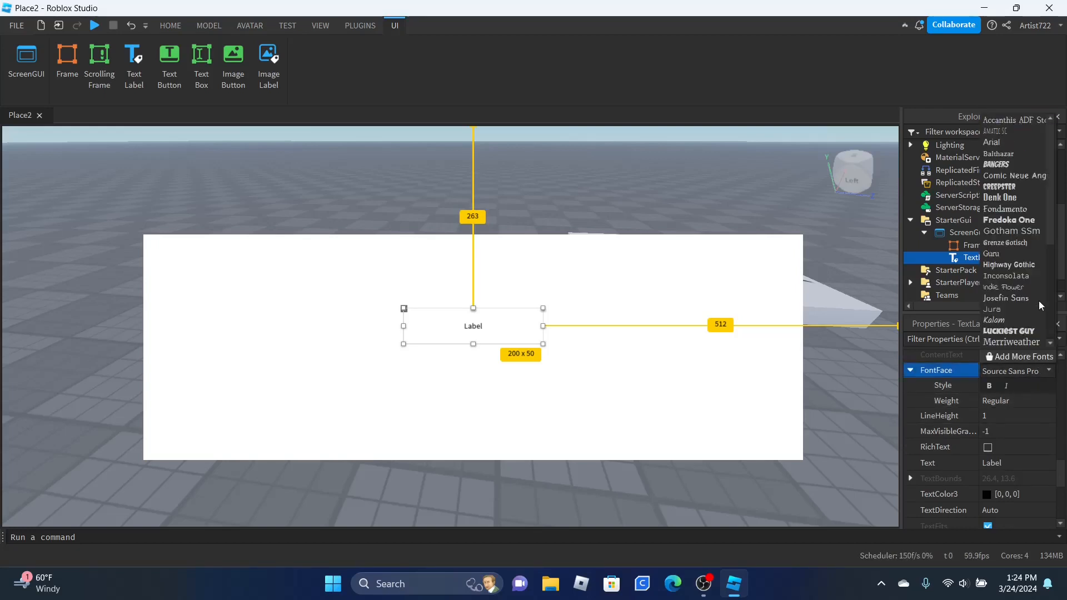
left_click(1017, 220)
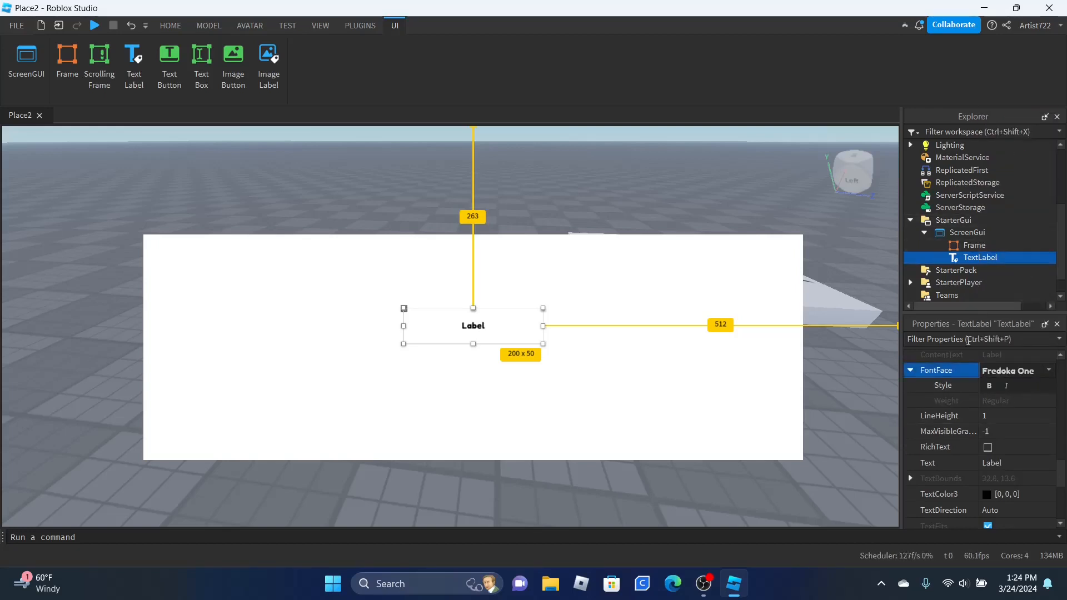
left_click(989, 447)
left_click(989, 448)
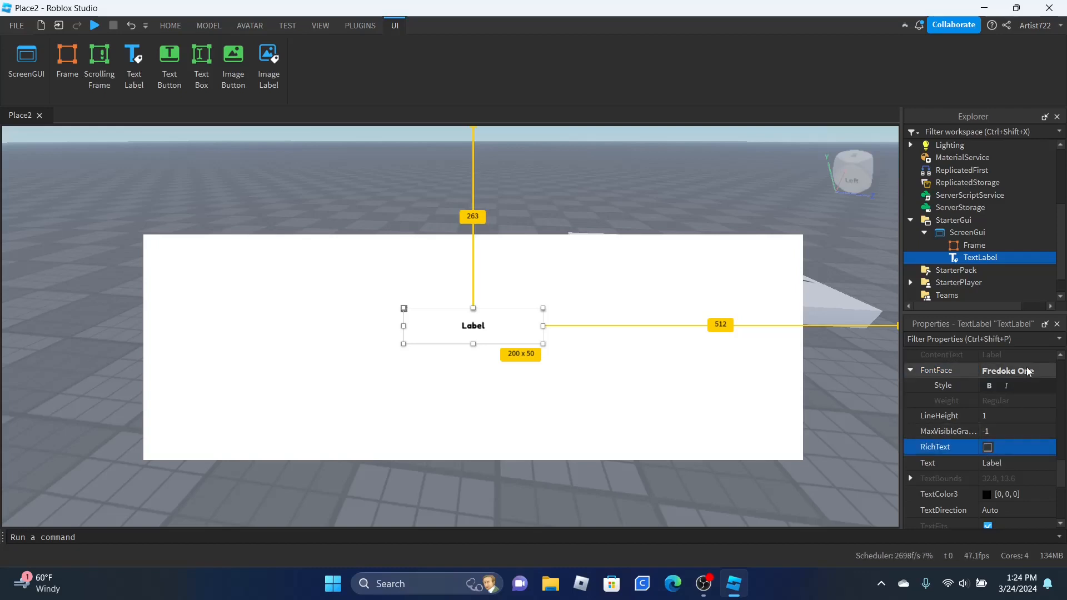
Step: Change the label's text color to a muted blue, RGB 81, 101, 167
scroll(1018, 426, "down", 1)
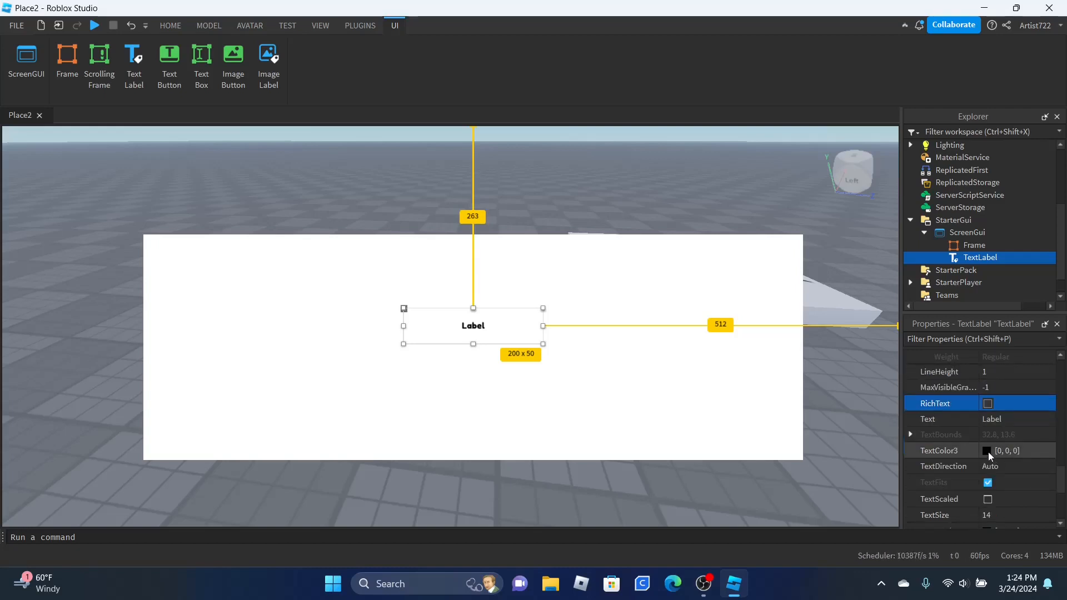
left_click(988, 452)
left_click(624, 414)
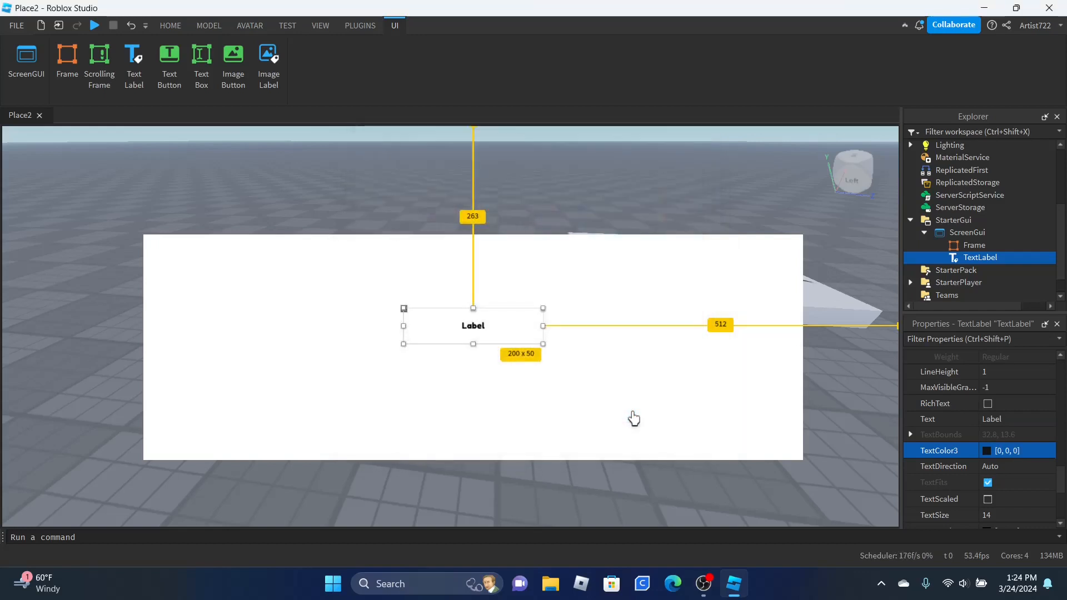
left_click(989, 452)
left_click(581, 232)
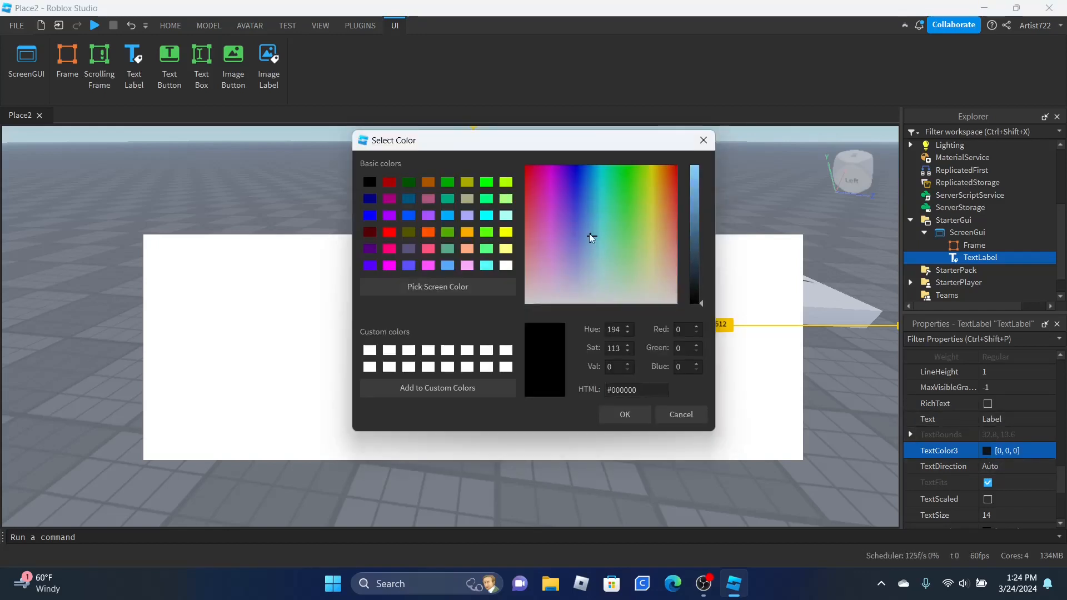
left_click(701, 229)
left_click(624, 414)
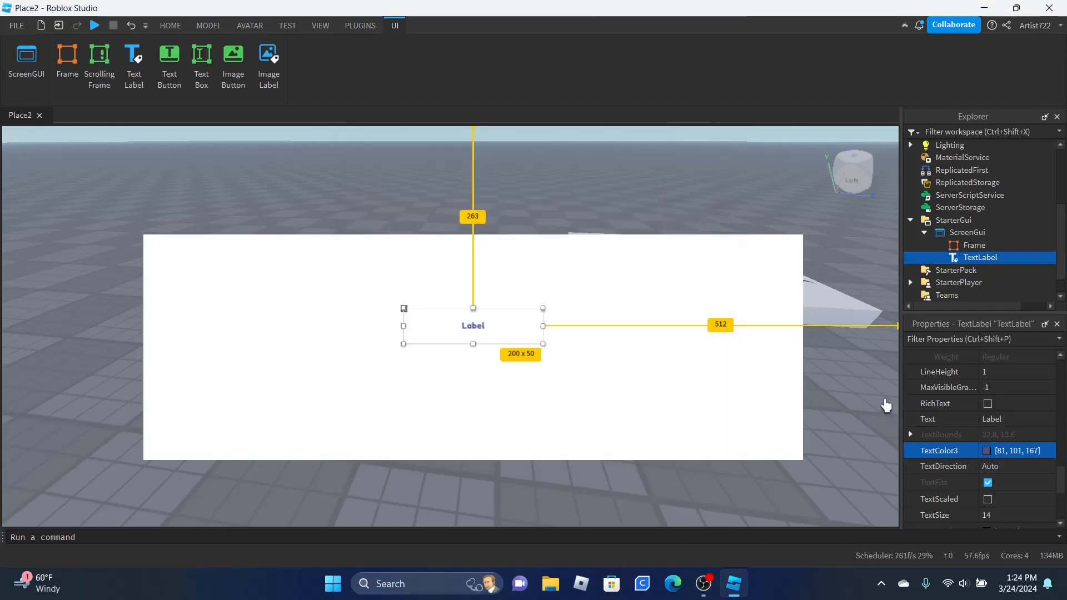
Step: Enable TextScaled on the label and set its text to "Hello world"
scroll(1045, 411, "down", 2)
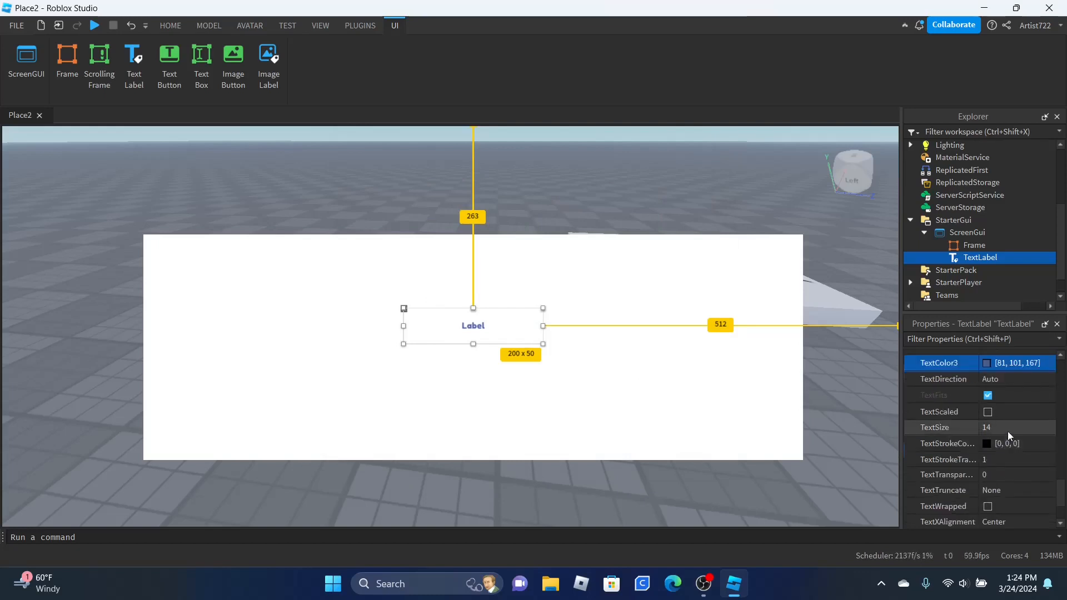
left_click(987, 413)
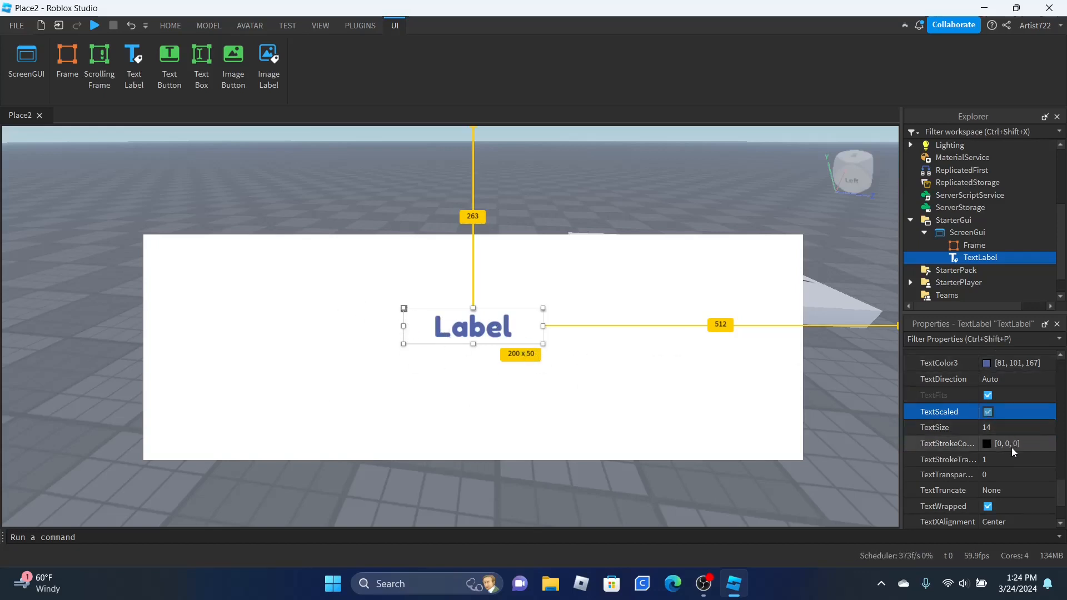
scroll(1012, 455, "down", 1)
scroll(1017, 476, "up", 2)
scroll(1018, 476, "up", 1)
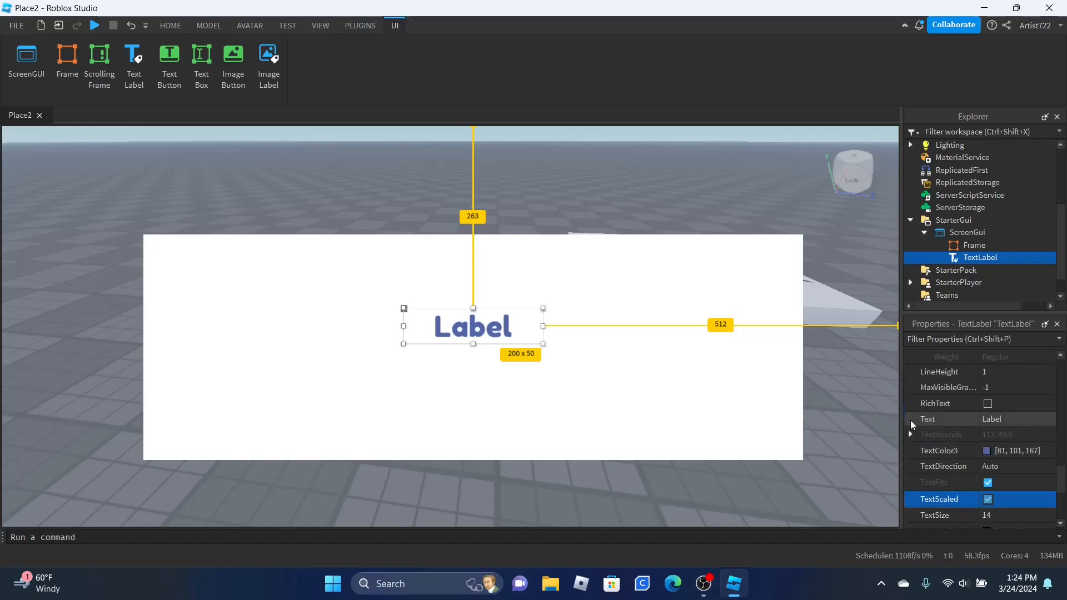
left_click(981, 420)
key("BackSpace")
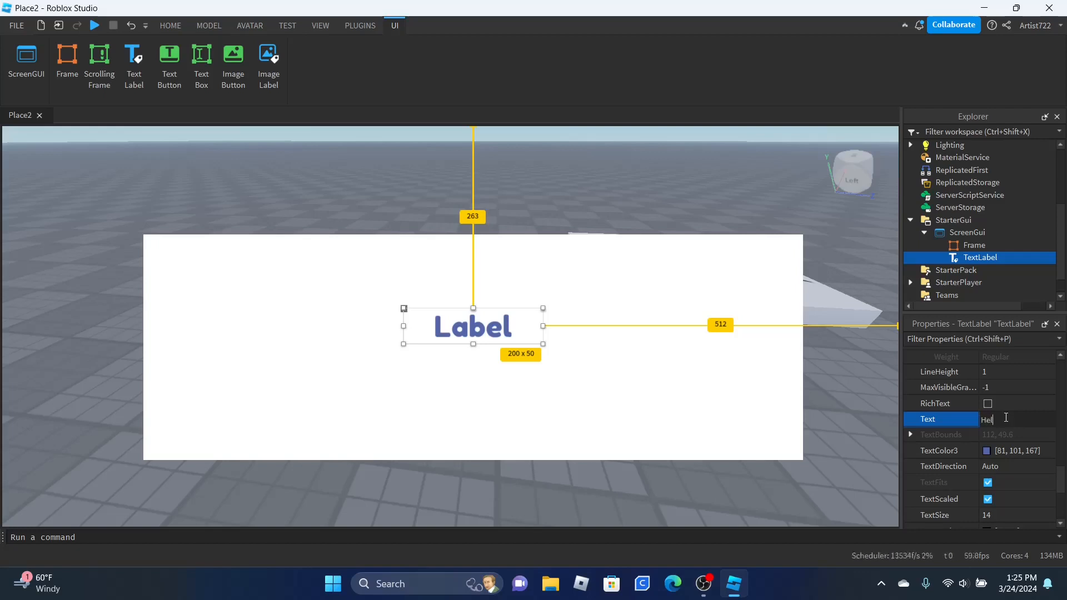
key("Return")
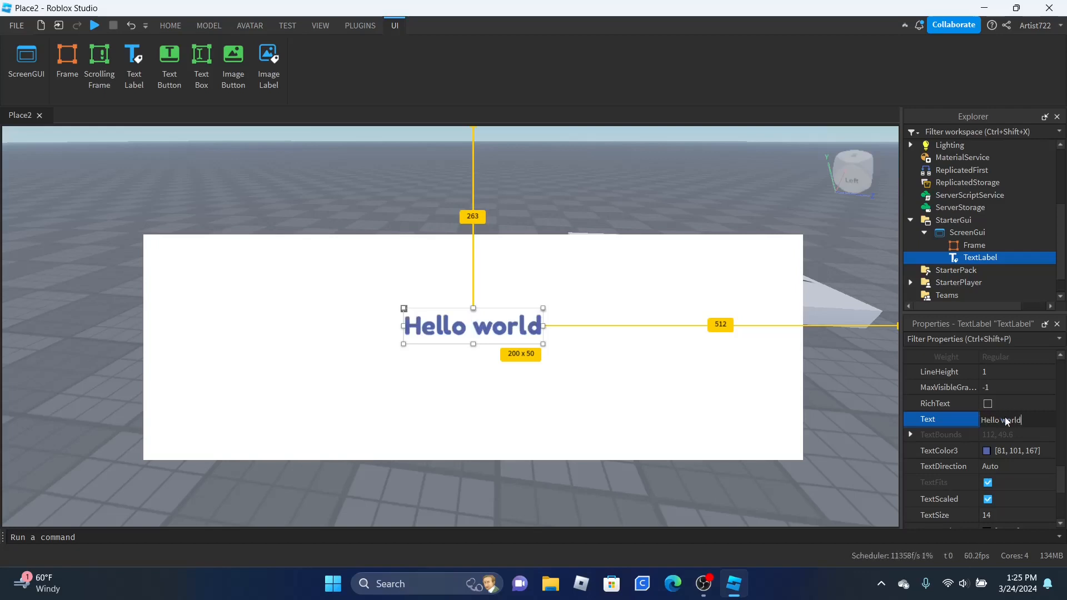
Step: Delete the ScreenGui together with its frame and text label
left_click(958, 235)
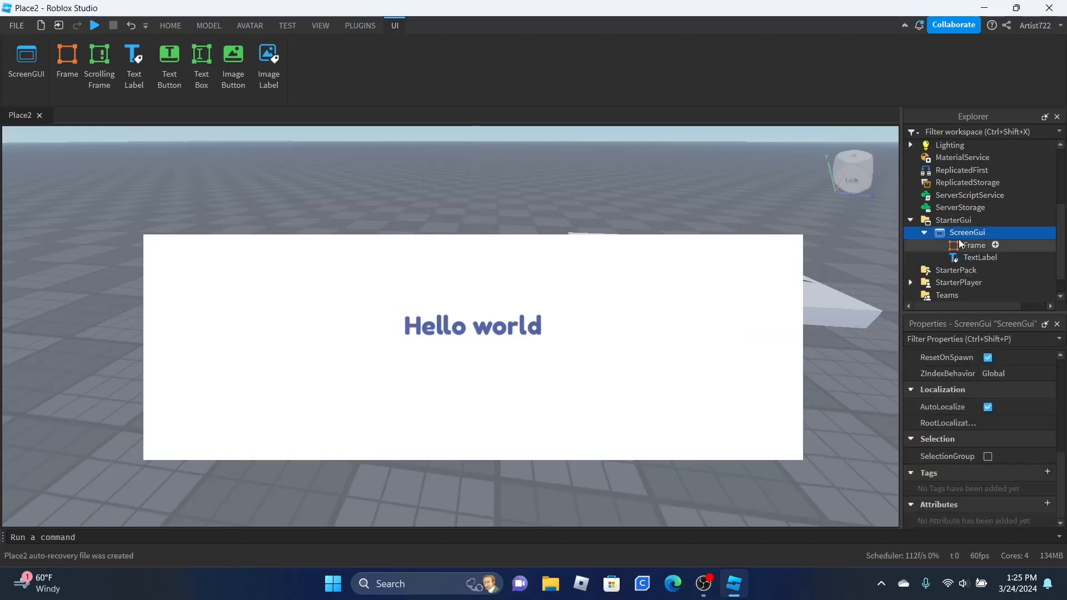
key("Delete")
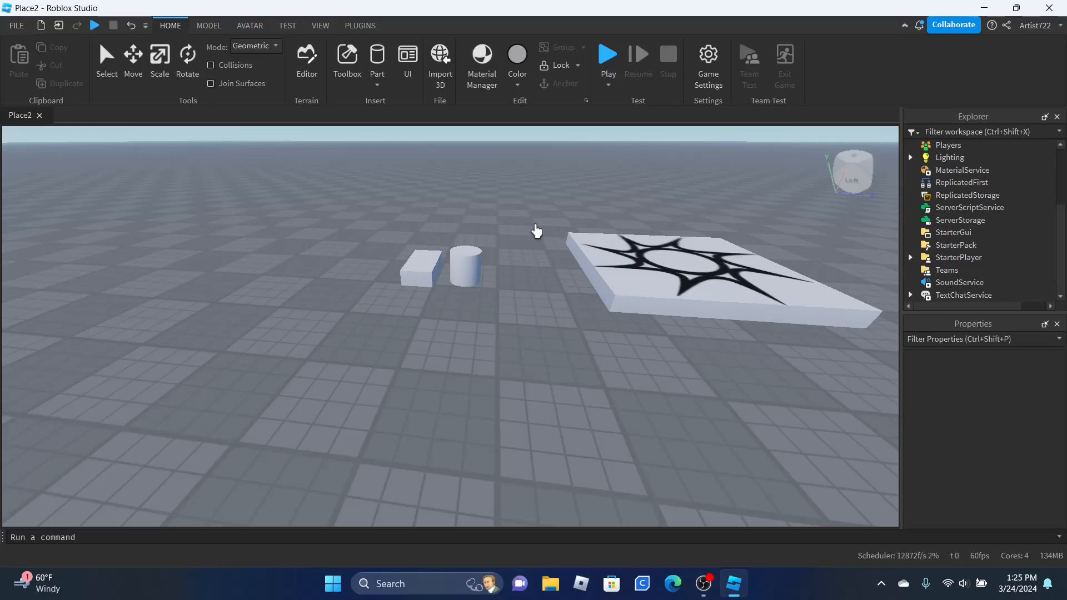
Step: Open the file chooser for importing a 3D mesh and close it without importing anything
left_click(441, 69)
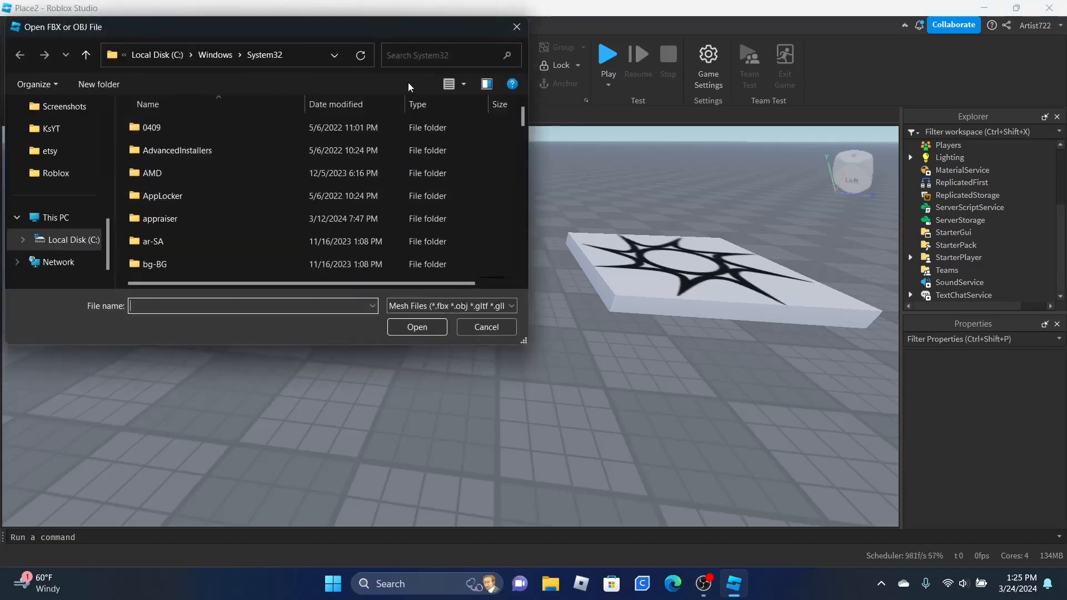
left_click(517, 12)
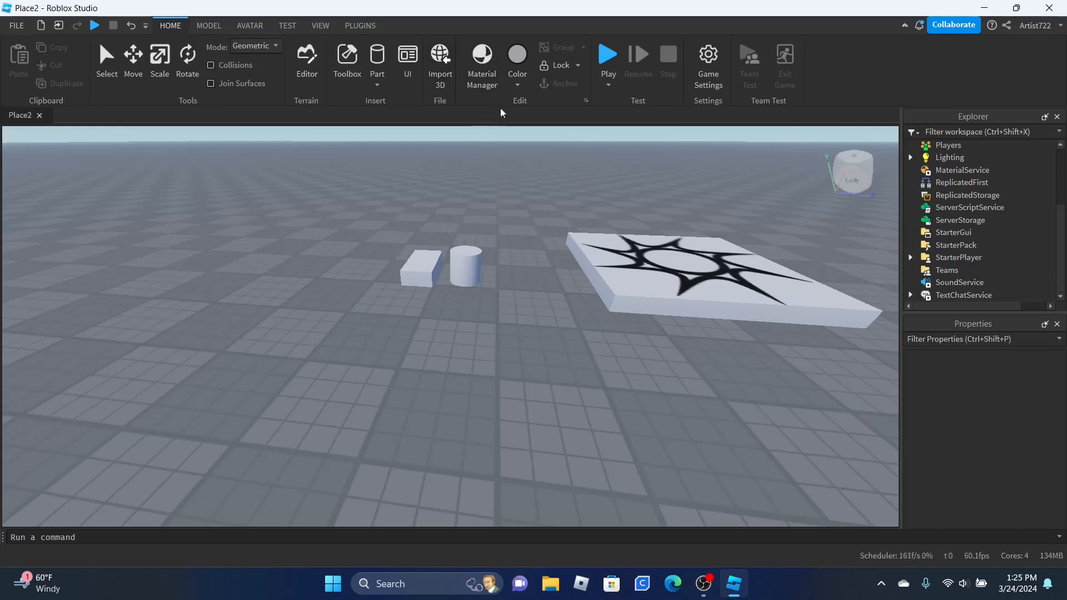
Step: Select the block part next to the cylinder with the Select tool
right_click_drag(472, 218, 516, 180)
scroll(539, 148, "up", 2)
scroll(517, 173, "up", 2)
key("q")
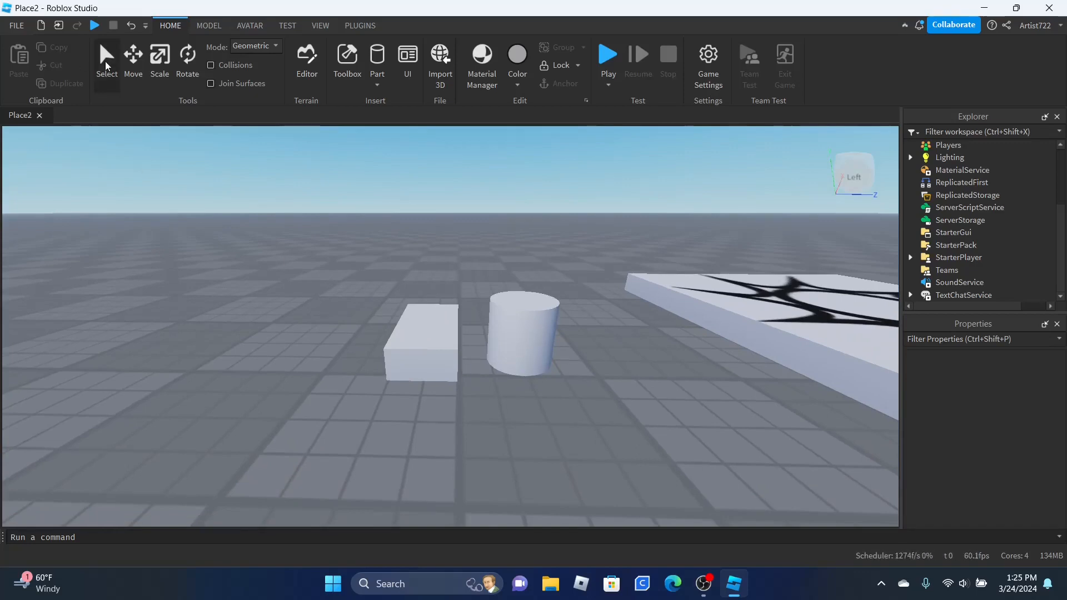
left_click(106, 58)
left_click(418, 343)
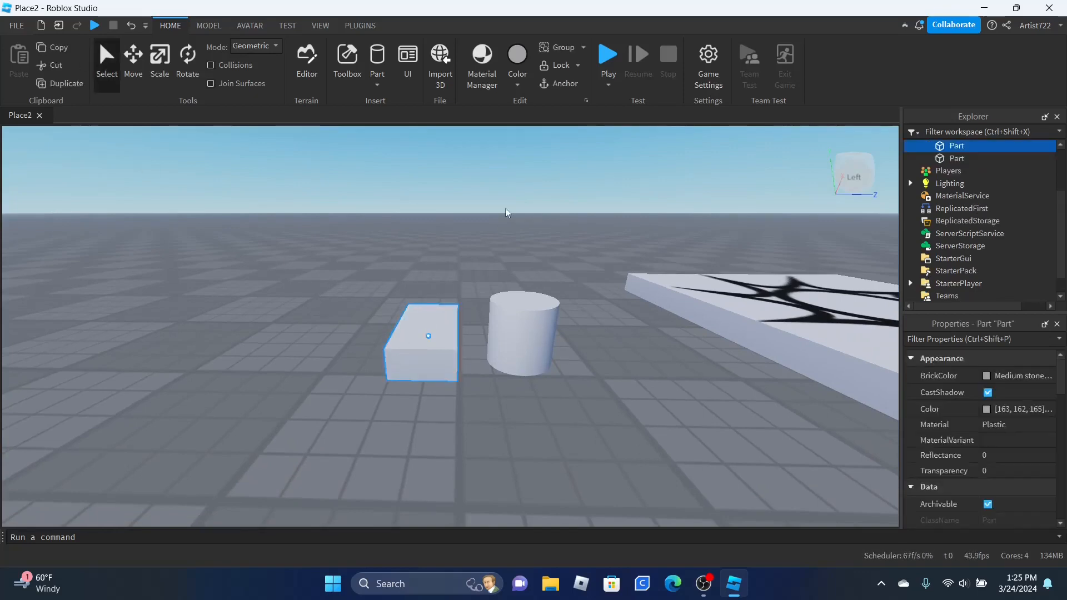
Step: Open the Material Manager, enlarge it, and preview the Marble material by rotating its sample sphere
left_click(482, 71)
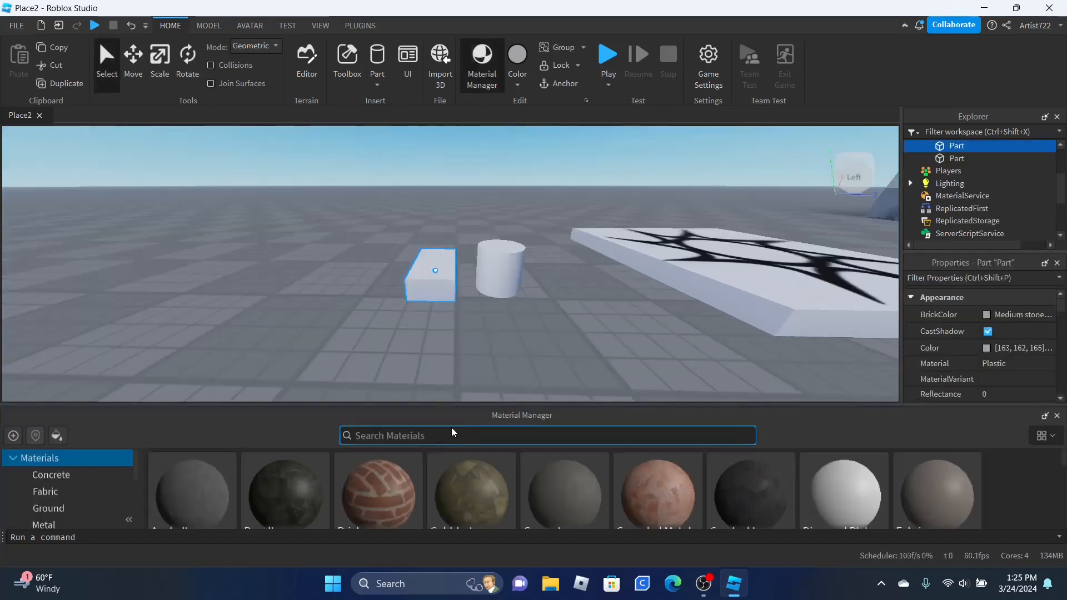
left_click_drag(594, 409, 589, 272)
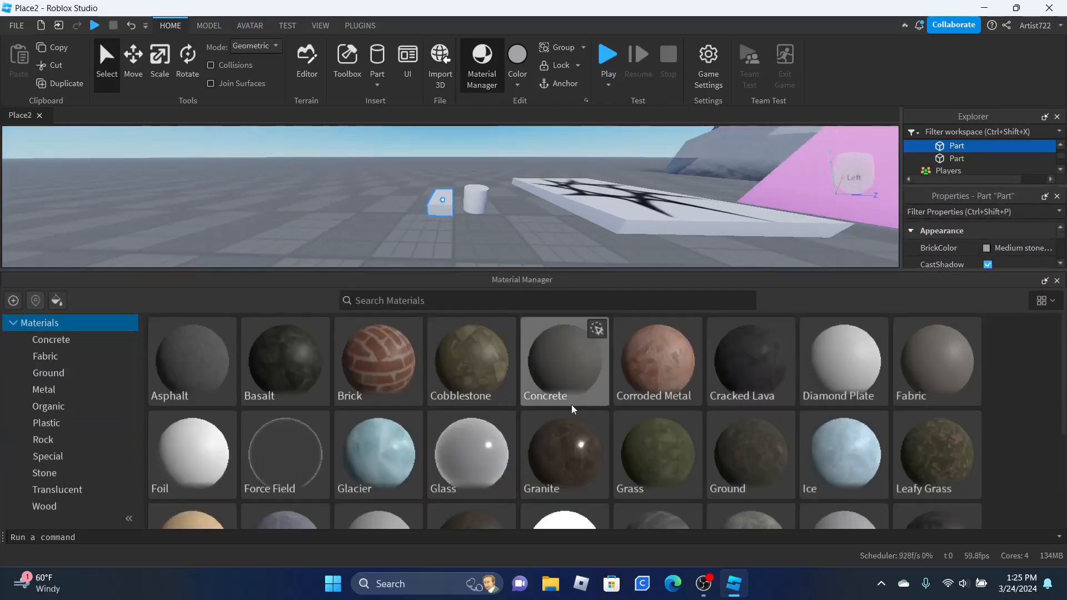
scroll(572, 409, "down", 3)
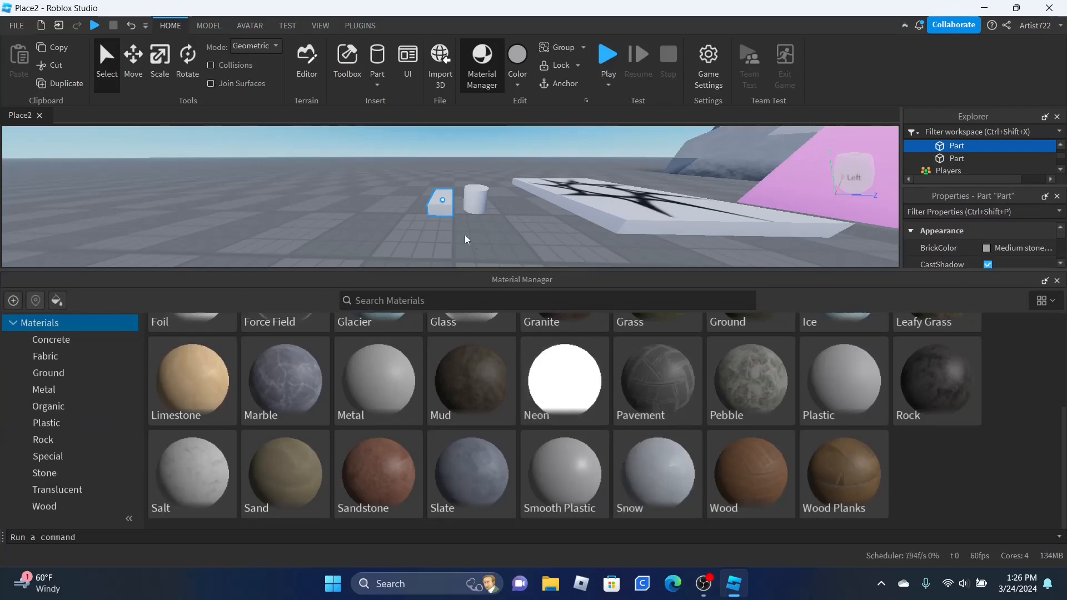
left_click(295, 386)
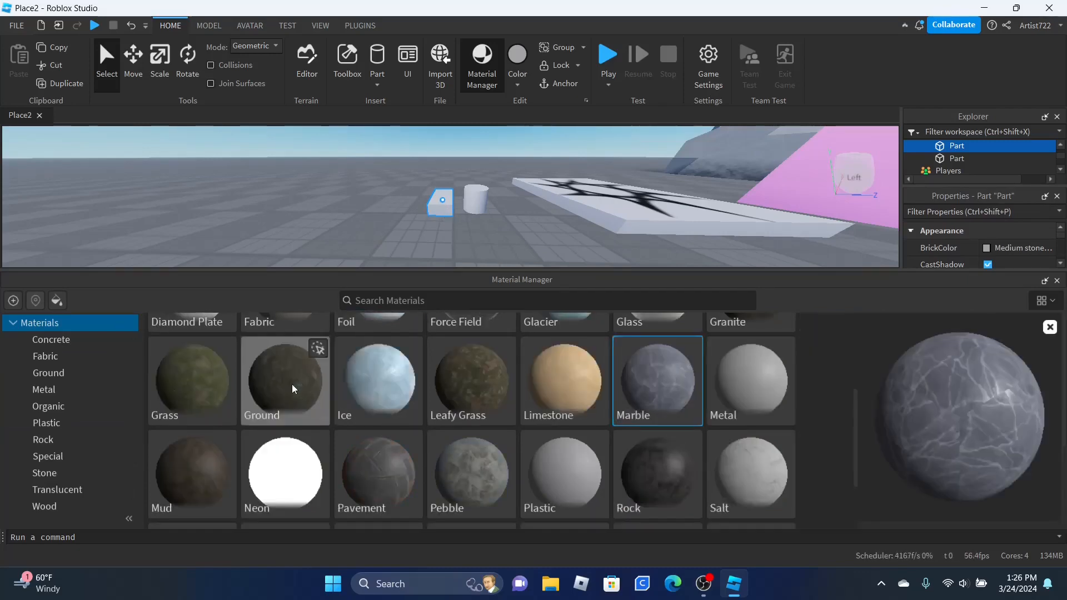
left_click_drag(943, 400, 903, 444)
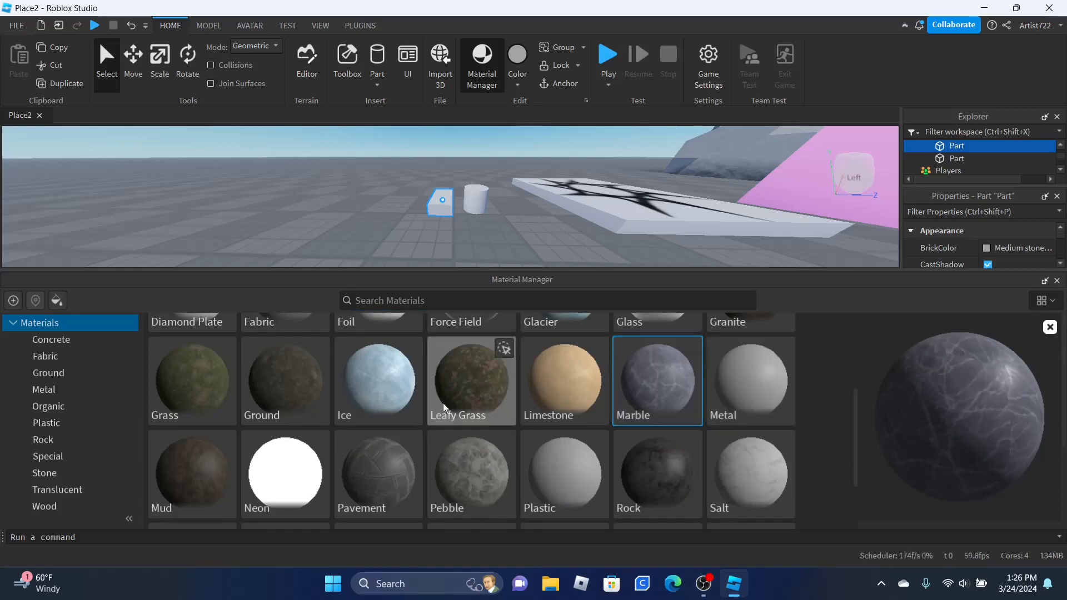
Step: Try the Neon, Pavement and Pebble materials on the block, return it to Plastic, and close the Material Manager
scroll(292, 416, "down", 2)
left_click(318, 348)
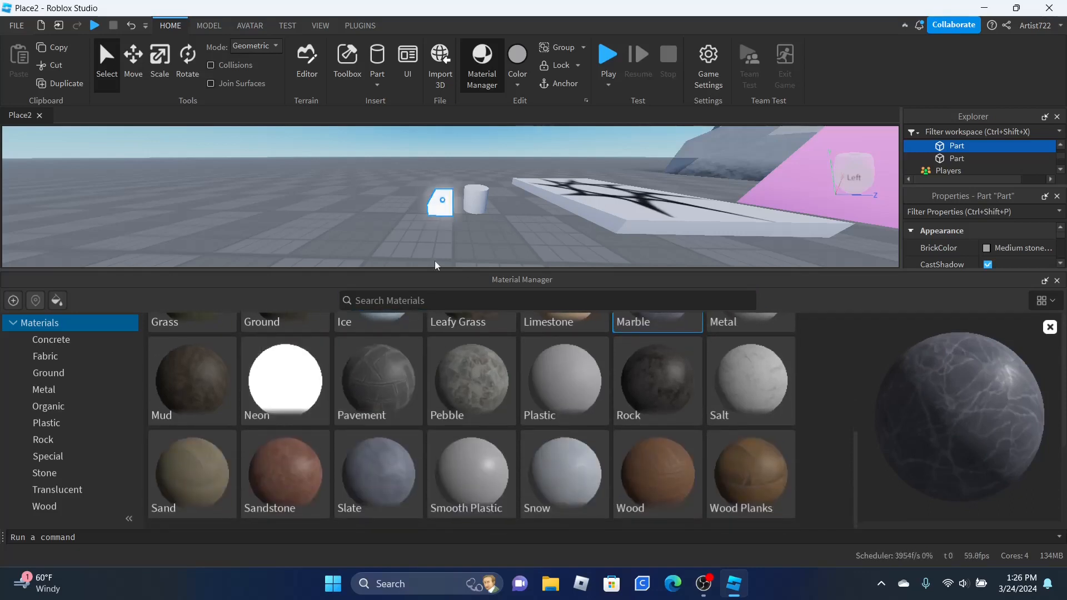
left_click(411, 349)
left_click(504, 350)
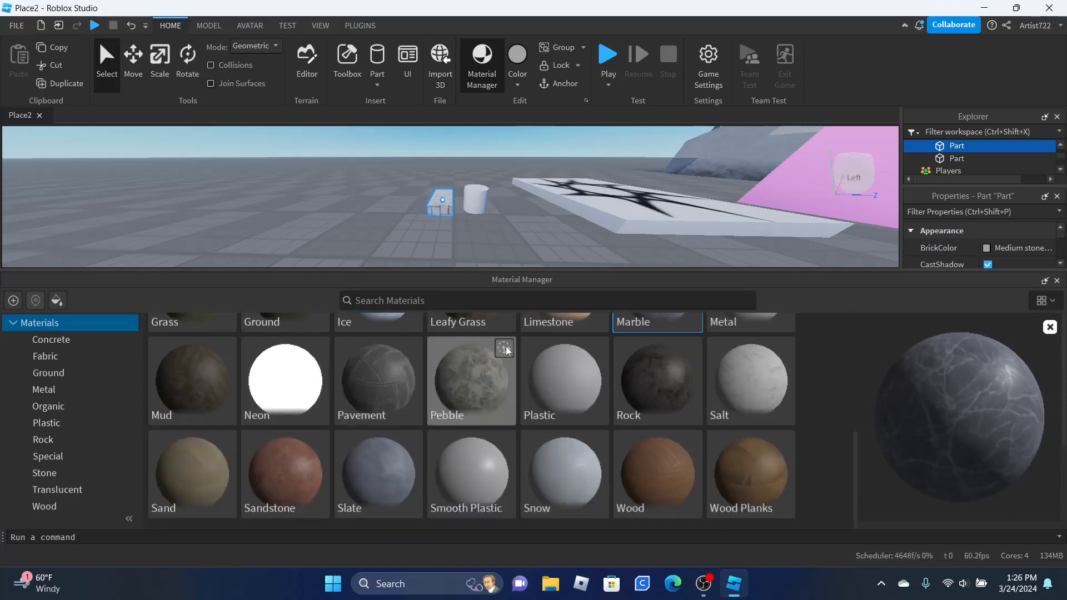
left_click(597, 349)
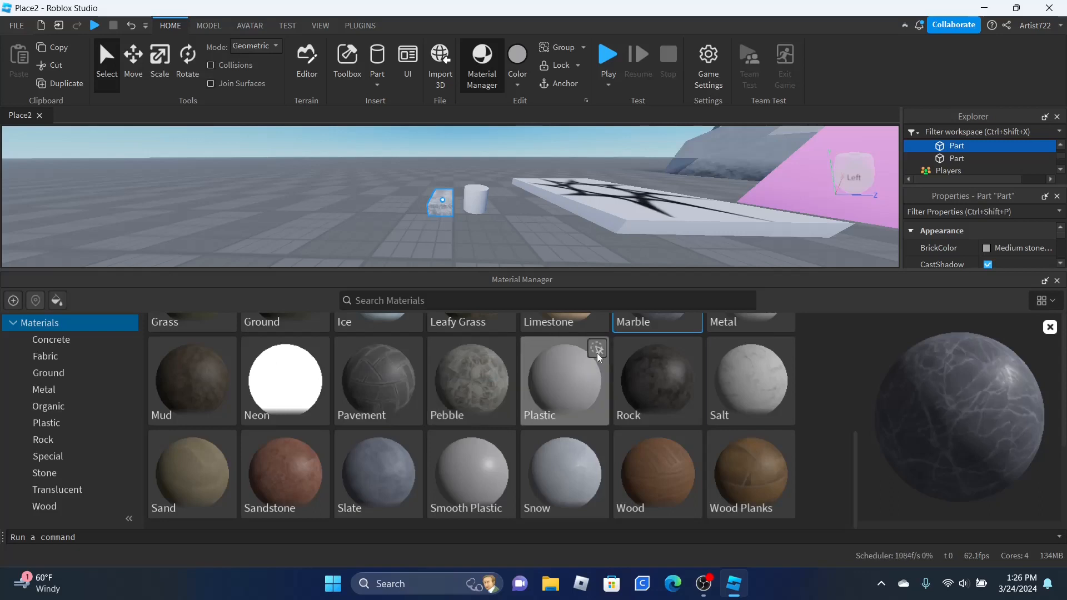
left_click(1057, 281)
left_click(500, 238)
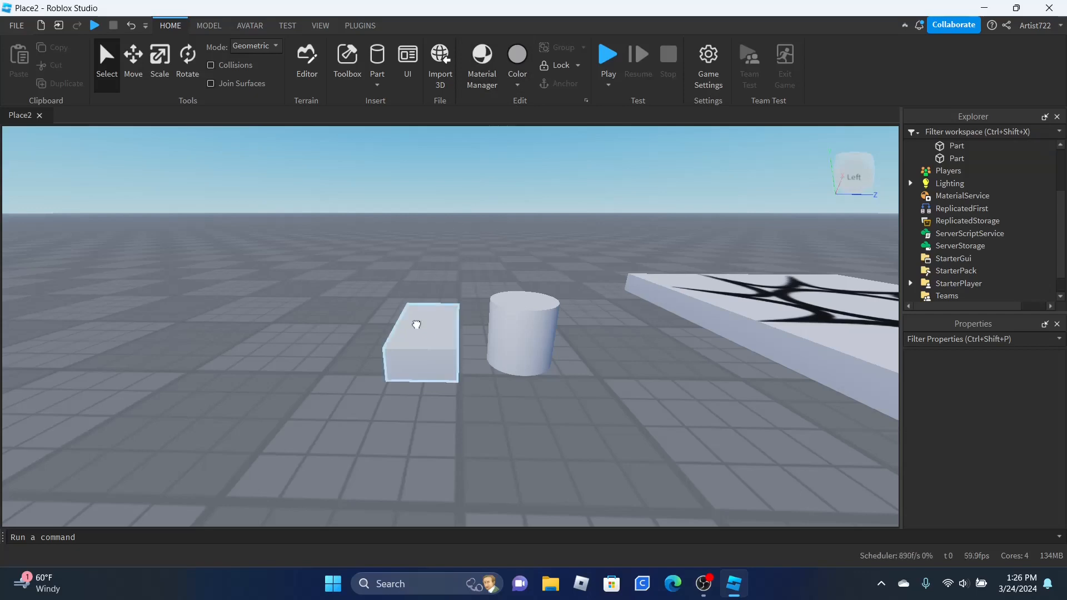
Step: Color the block next to the cylinder Lime green and deselect it
left_click(416, 319)
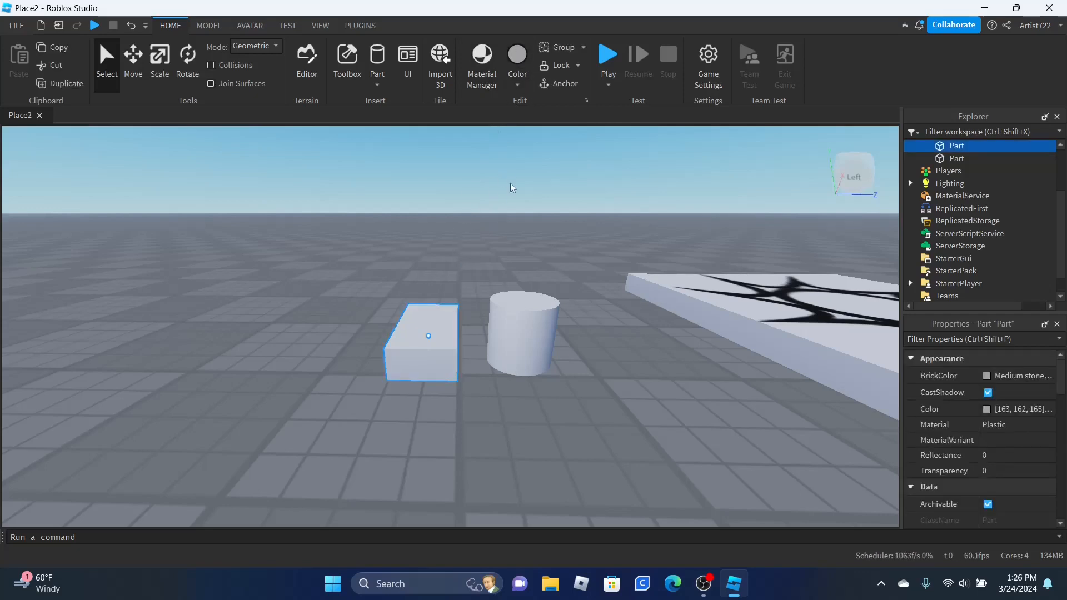
left_click(518, 84)
left_click(576, 175)
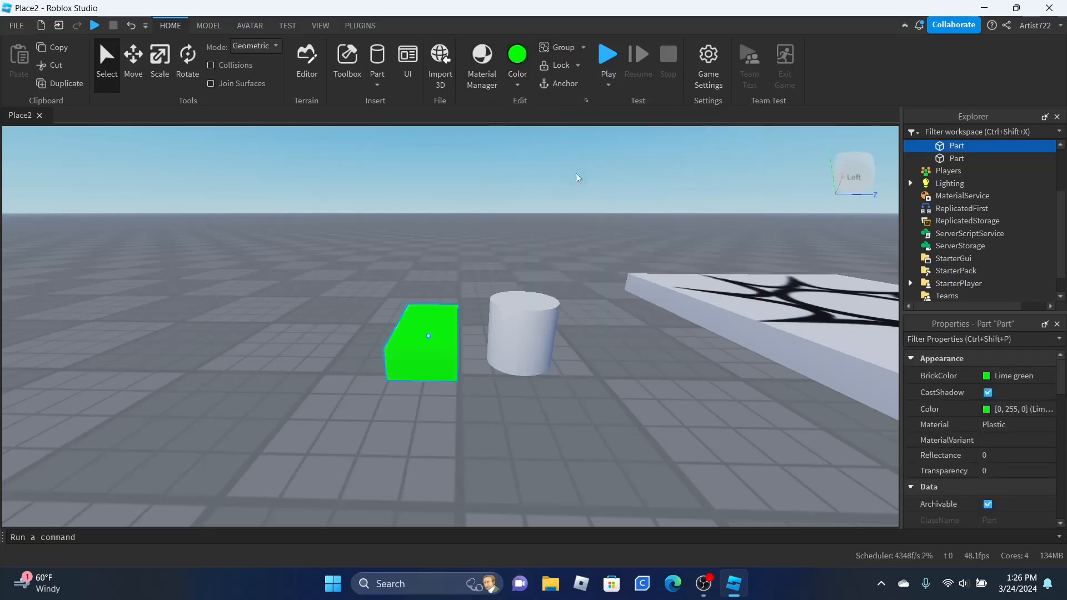
left_click(431, 227)
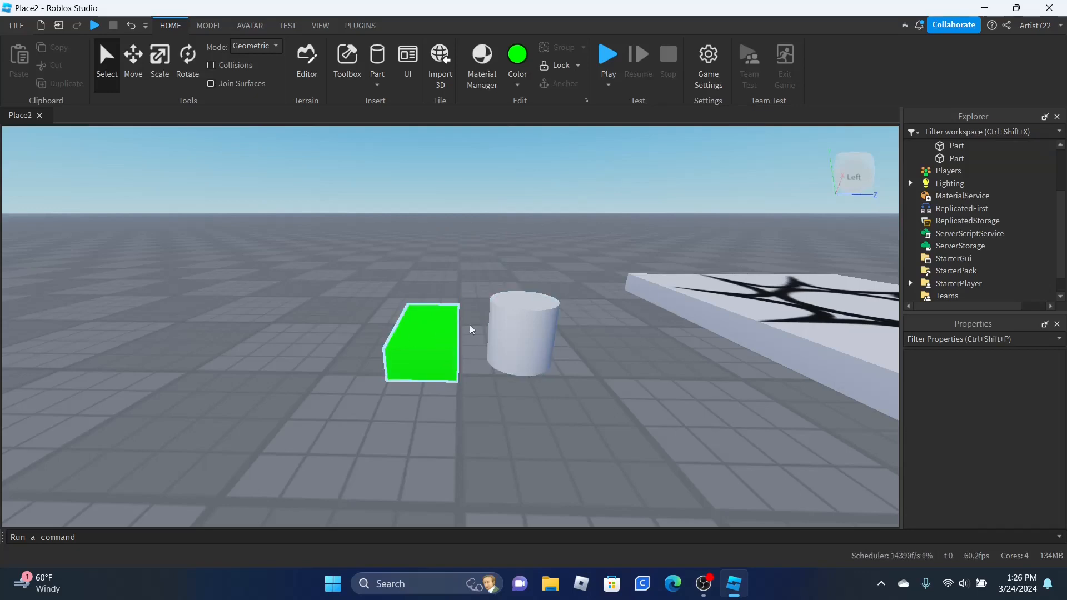
Step: Toggle Anchor for the green block and move the cylinder straight up into the air
left_click(407, 361)
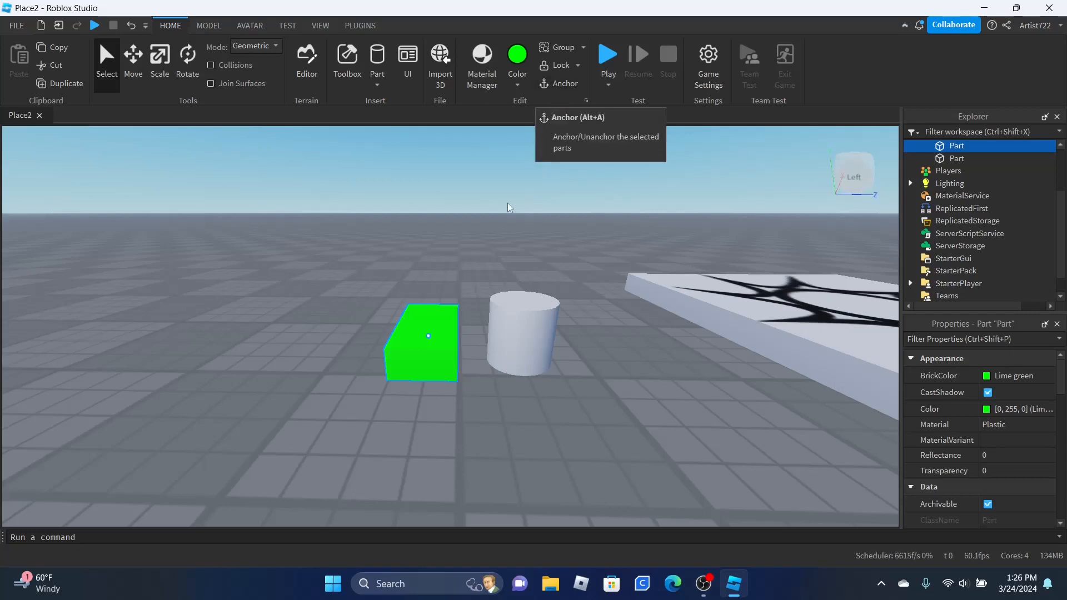
left_click(571, 88)
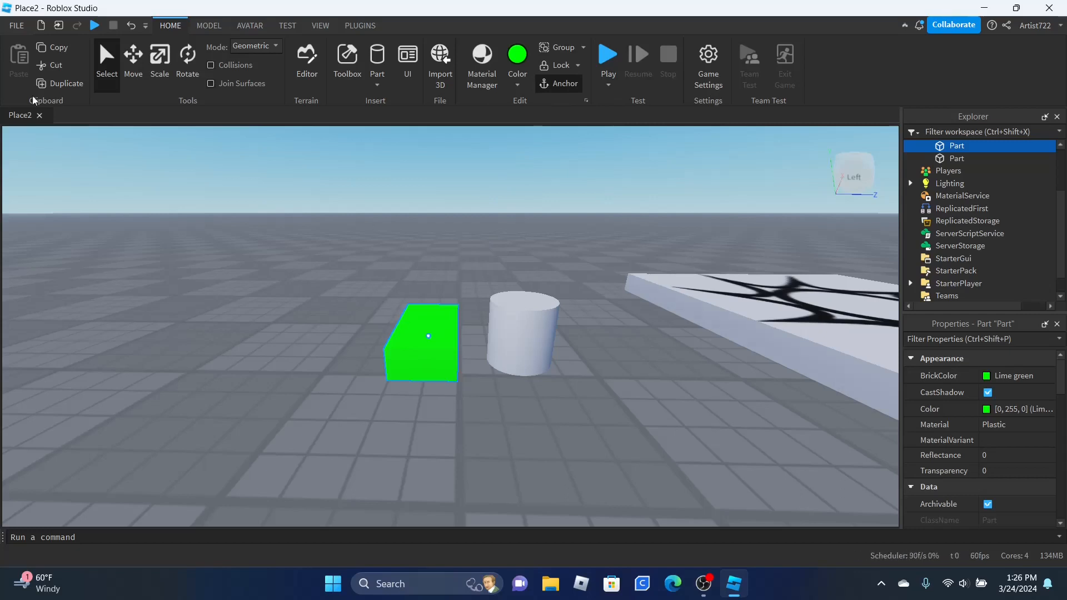
left_click(542, 362)
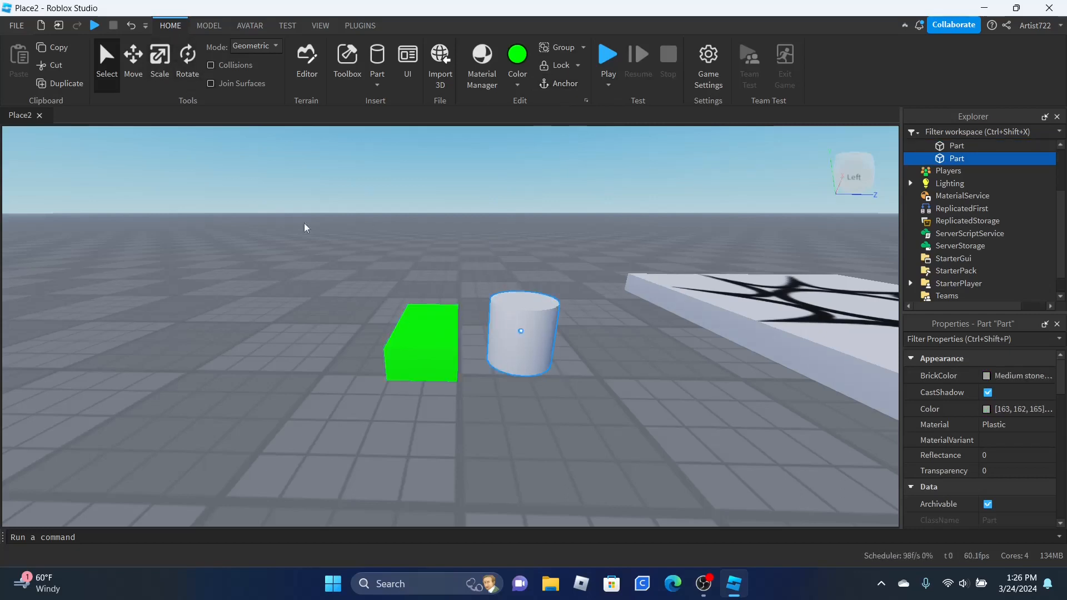
key("ctrl+2")
left_click_drag(513, 386, 522, 264)
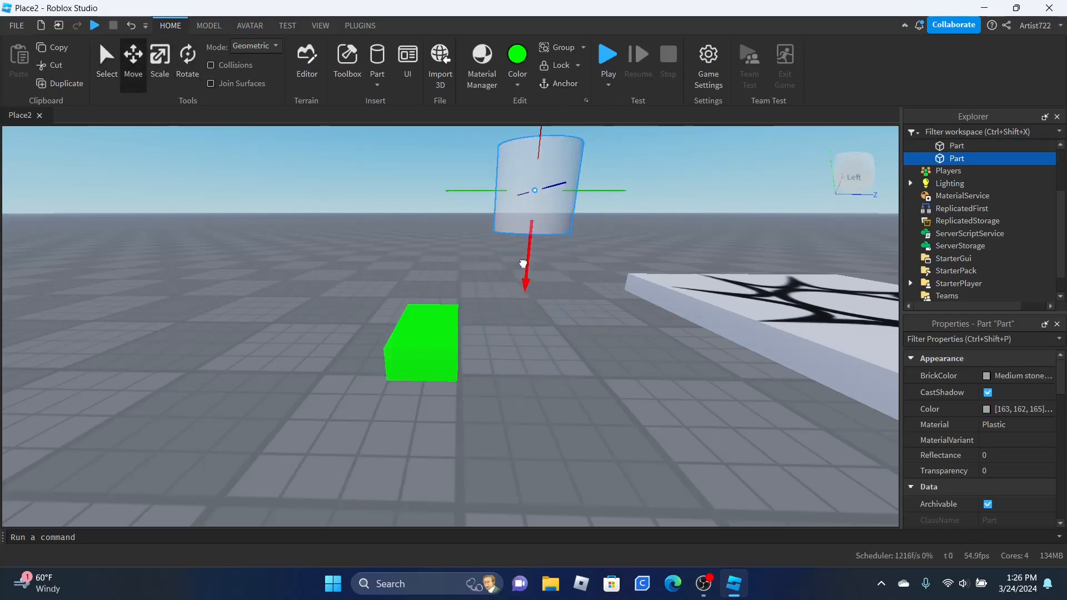
Step: Start a playtest to check how the green block and the raised cylinder behave
left_click(584, 310)
right_click_drag(583, 310, 556, 310)
key("s")
left_click(618, 52)
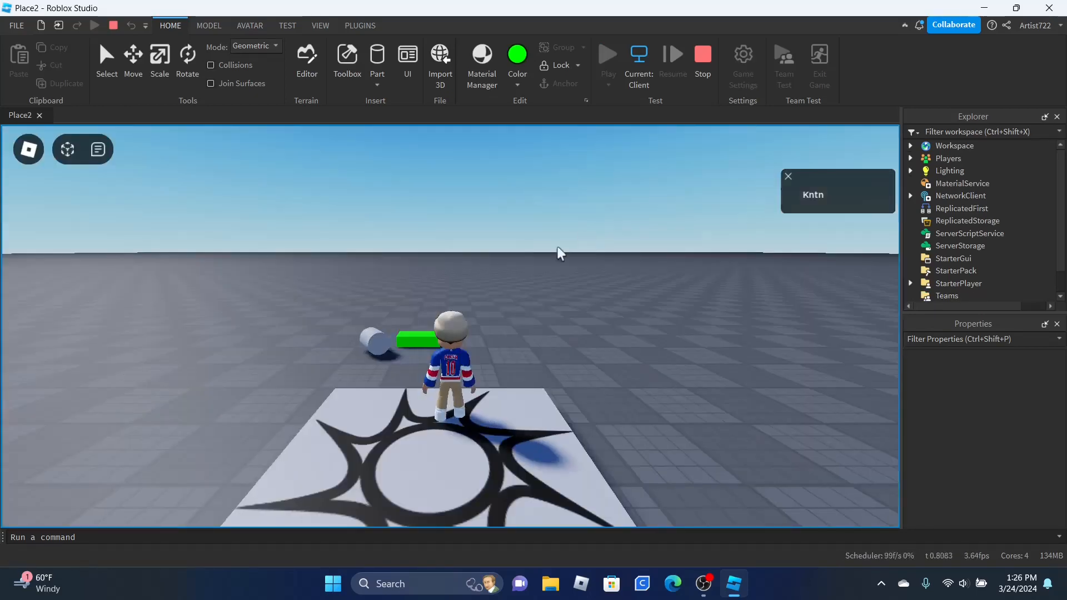
right_click_drag(516, 282, 460, 278)
scroll(517, 283, "up", 2)
Step: Walk the character around the parts and onto the green block, then stop the playtest
key("w")
key("a")
key("s")
key("a")
key("d")
key("a")
key("w")
key("a")
right_click_drag(450, 332, 451, 332)
key("w")
key("d")
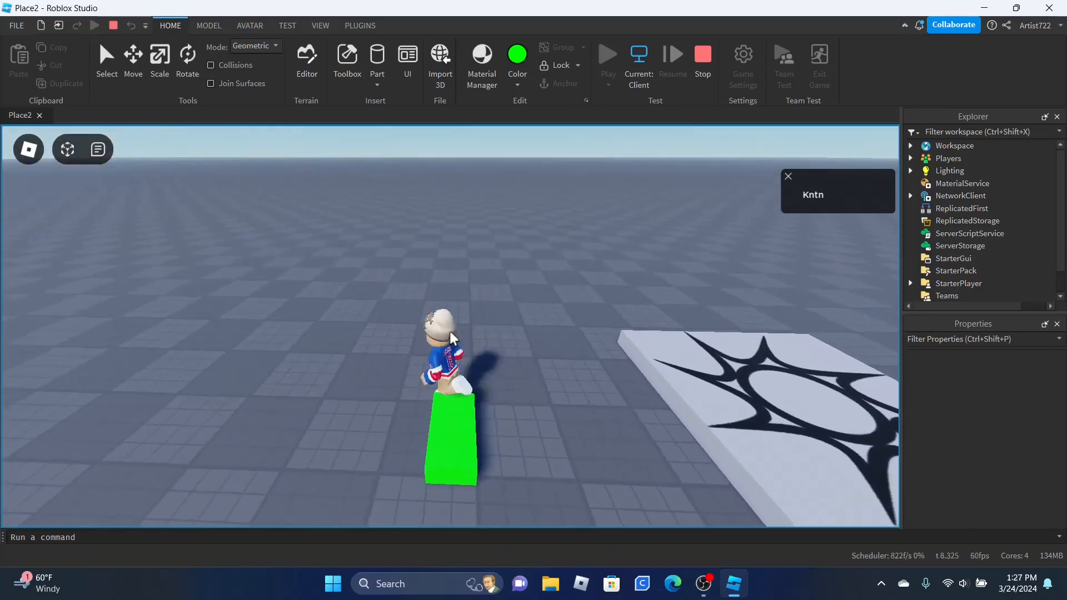
key("s")
key("w")
key("s")
key("d")
key("w")
key("a")
key("s")
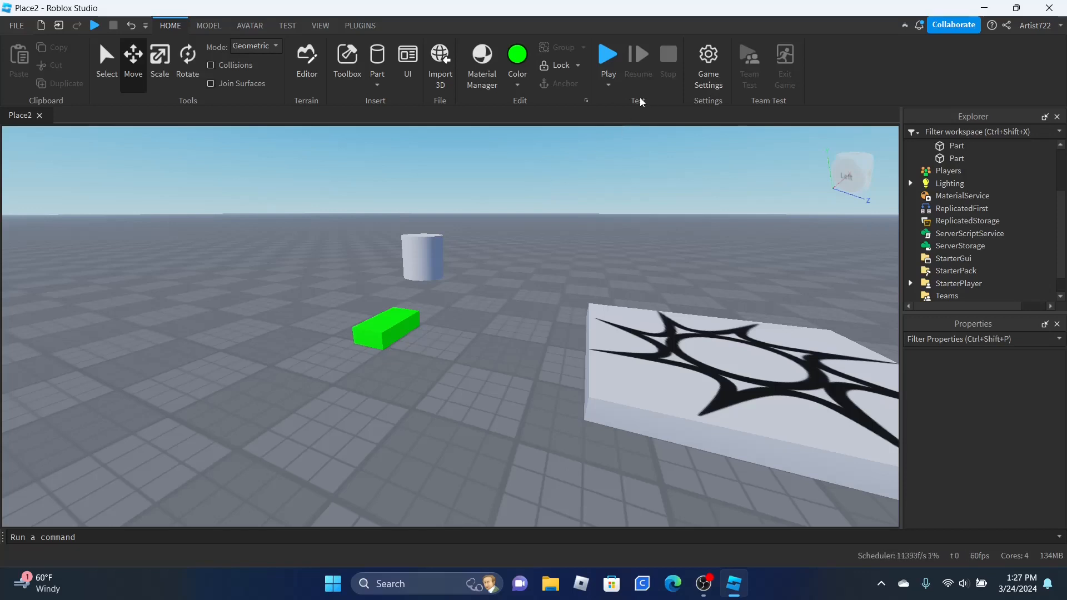
right_click_drag(517, 176, 550, 184)
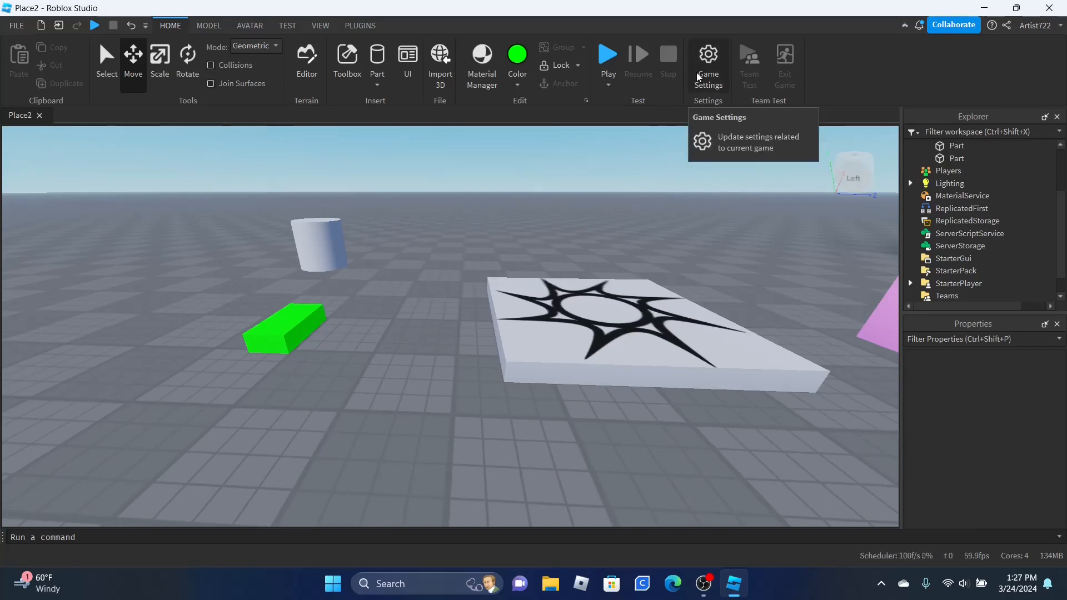
left_click(17, 26)
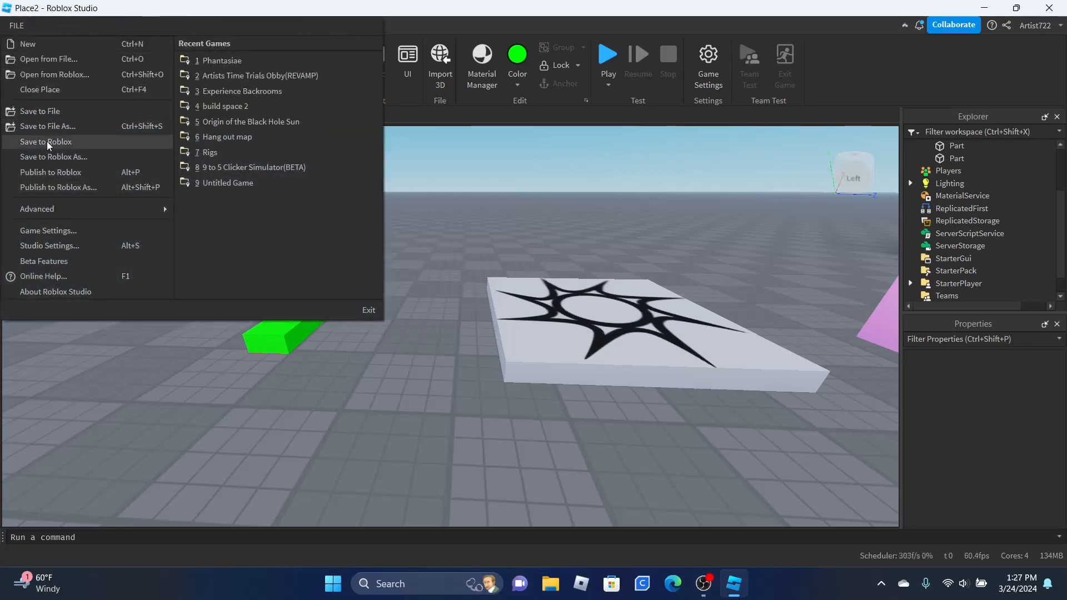
left_click(17, 26)
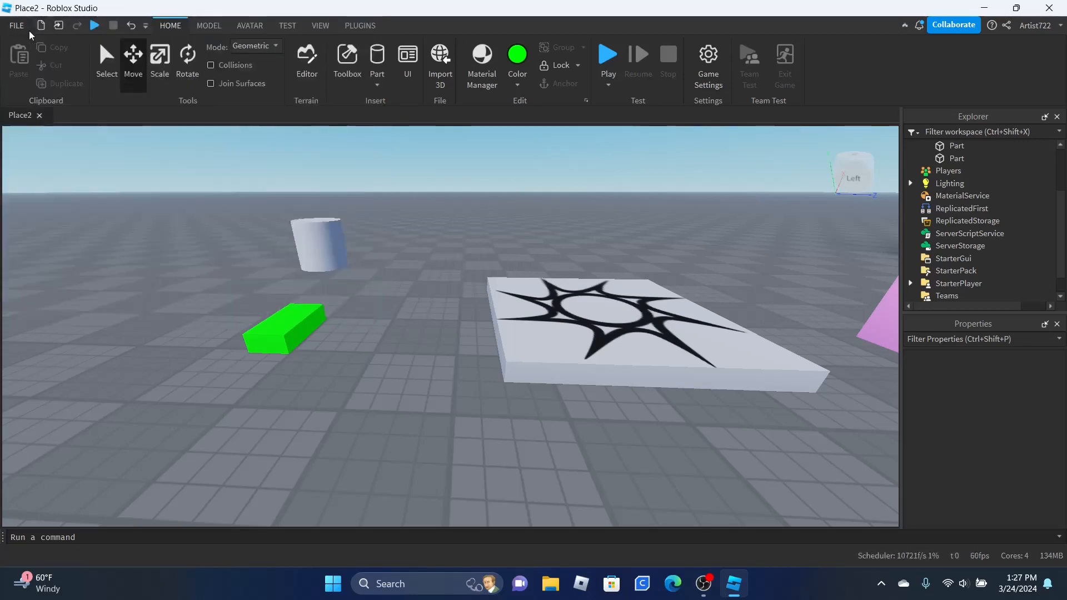
Step: Start saving the place to Roblox from Game Settings, naming it "Test world" with the description "This is my test world."
left_click(709, 61)
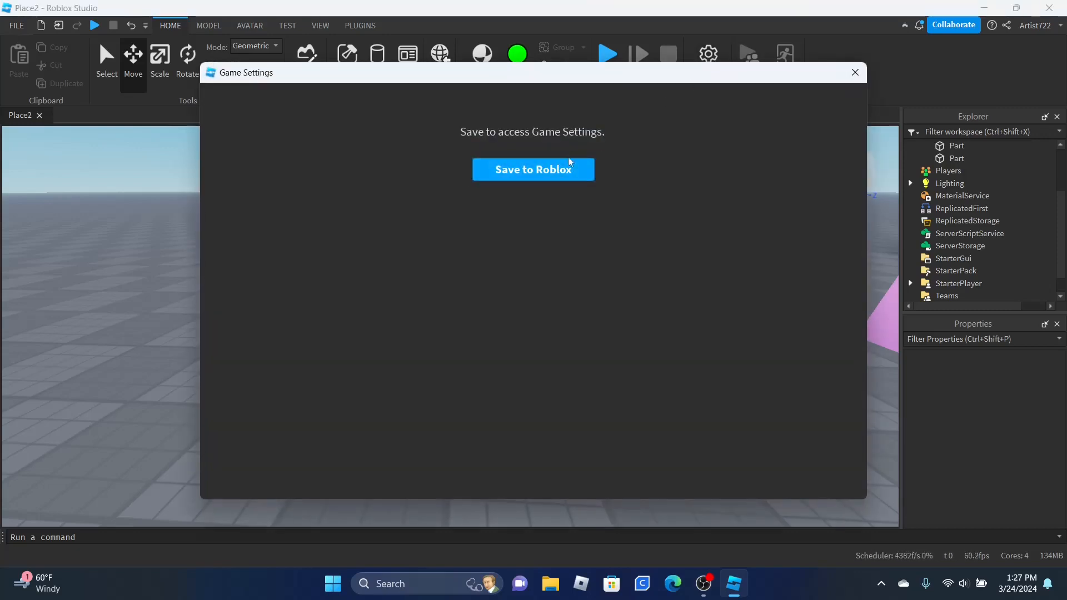
left_click(547, 169)
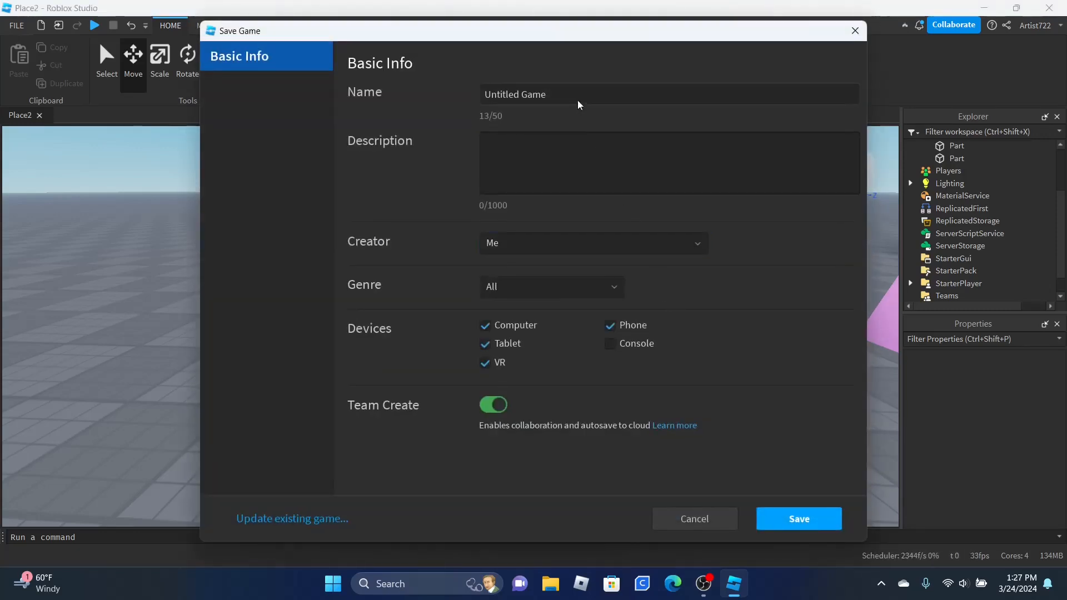
left_click(606, 100)
type("Test world")
left_click(539, 145)
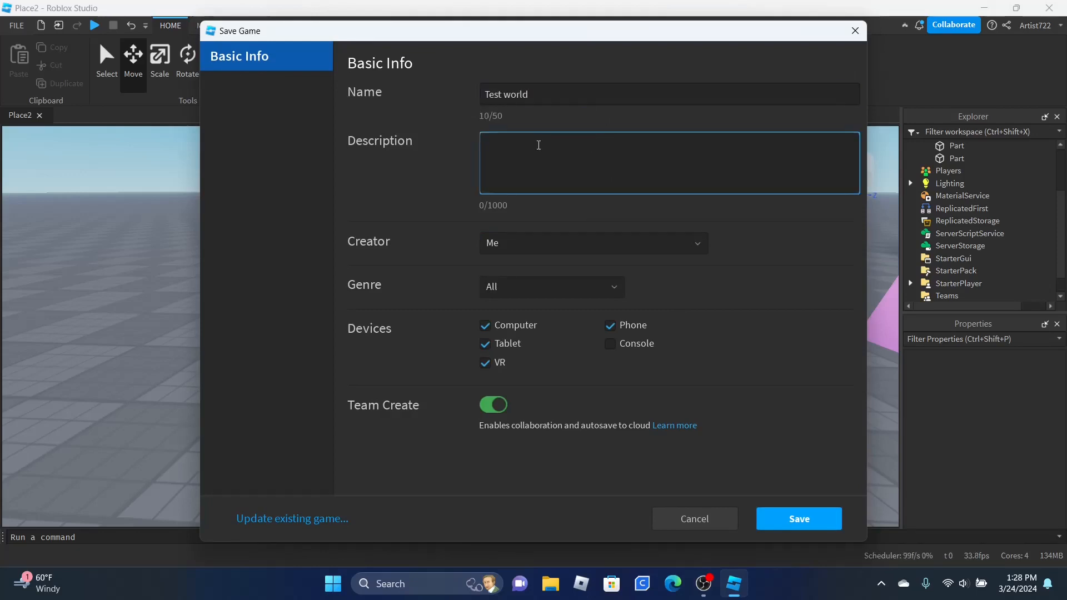
type("This is my test world.")
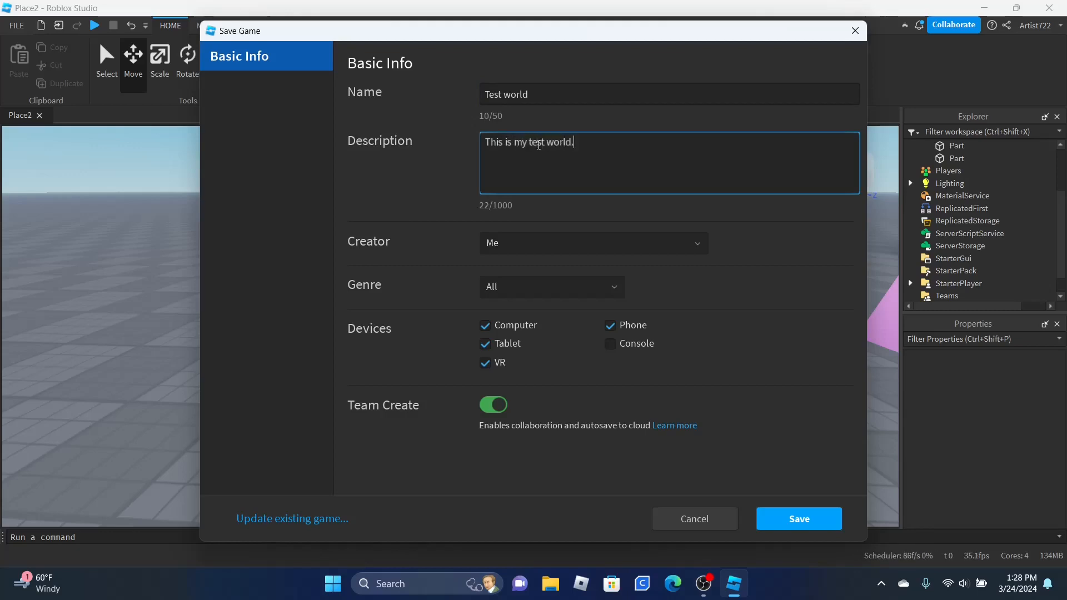
Step: Review the creator and genre choices, keep Me and All, and save the game to Roblox
left_click(676, 244)
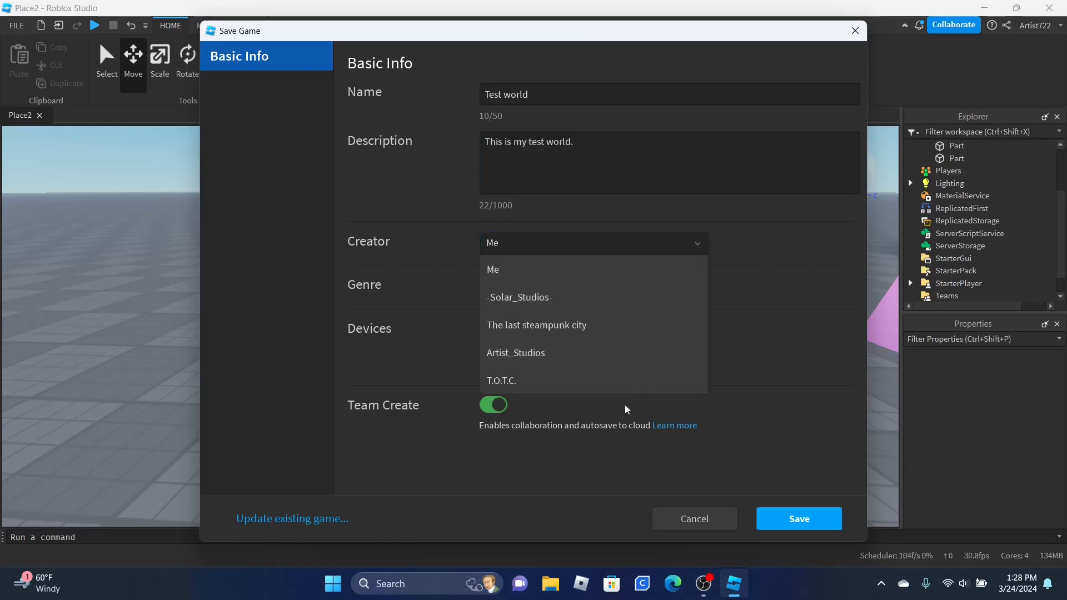
left_click(706, 243)
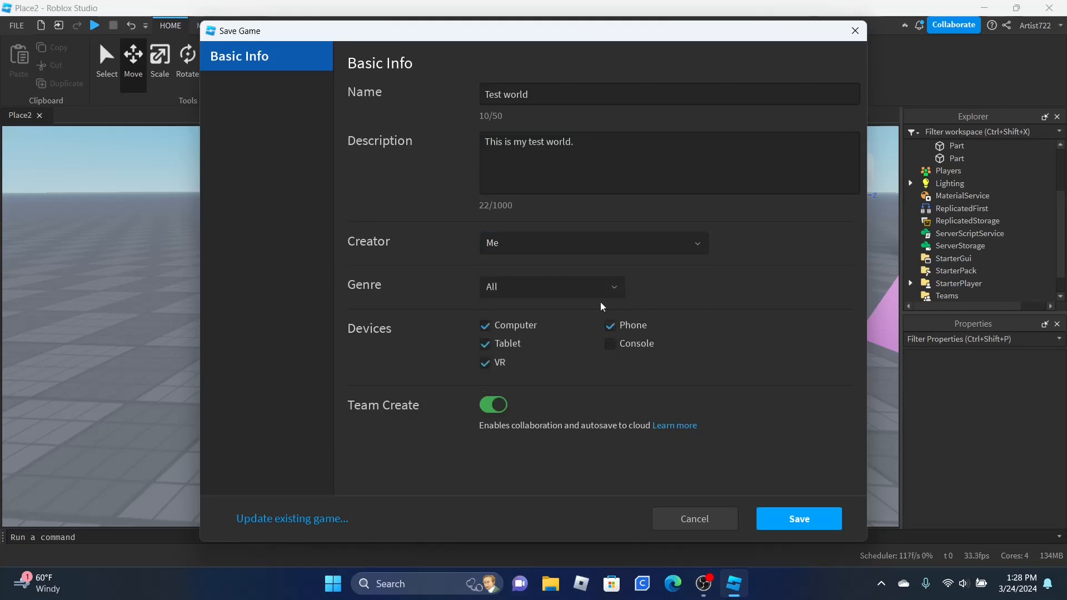
left_click(607, 289)
scroll(550, 361, "down", 1)
left_click(611, 287)
left_click(768, 523)
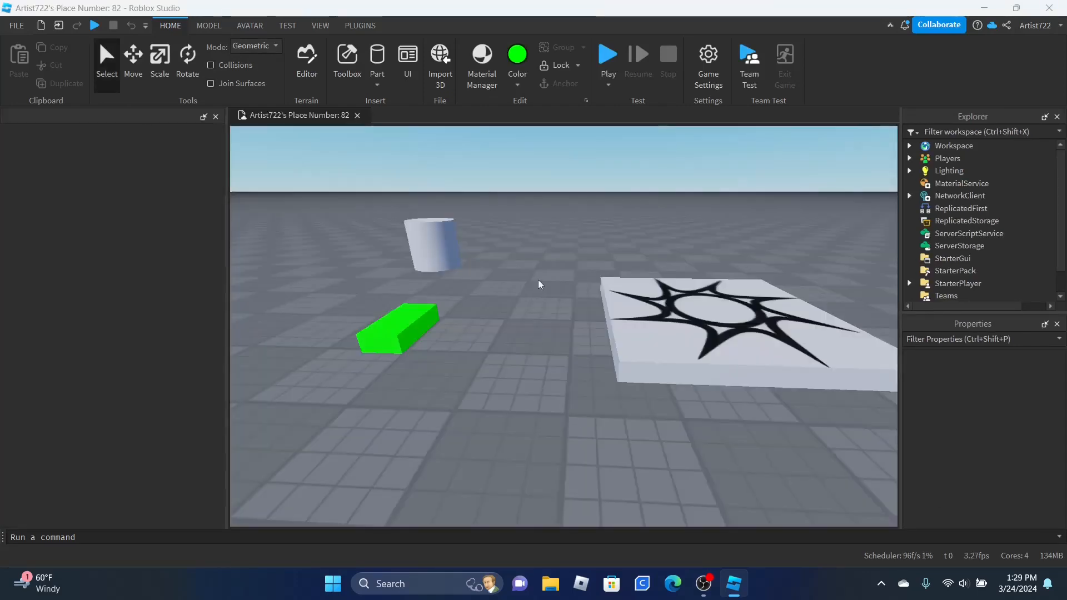
Step: Close the empty docked panel beside the viewport and view the saved place from above
right_click_drag(578, 238, 603, 226)
left_click(215, 117)
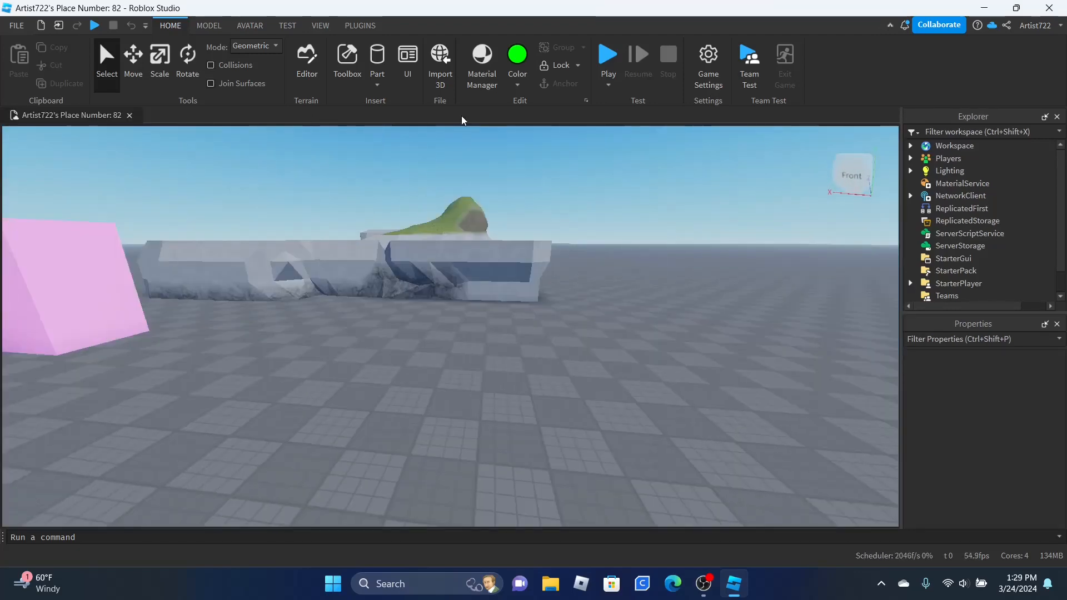
scroll(467, 155, "up", 4)
scroll(467, 157, "down", 6)
right_click_drag(466, 155, 467, 160)
scroll(467, 159, "up", 4)
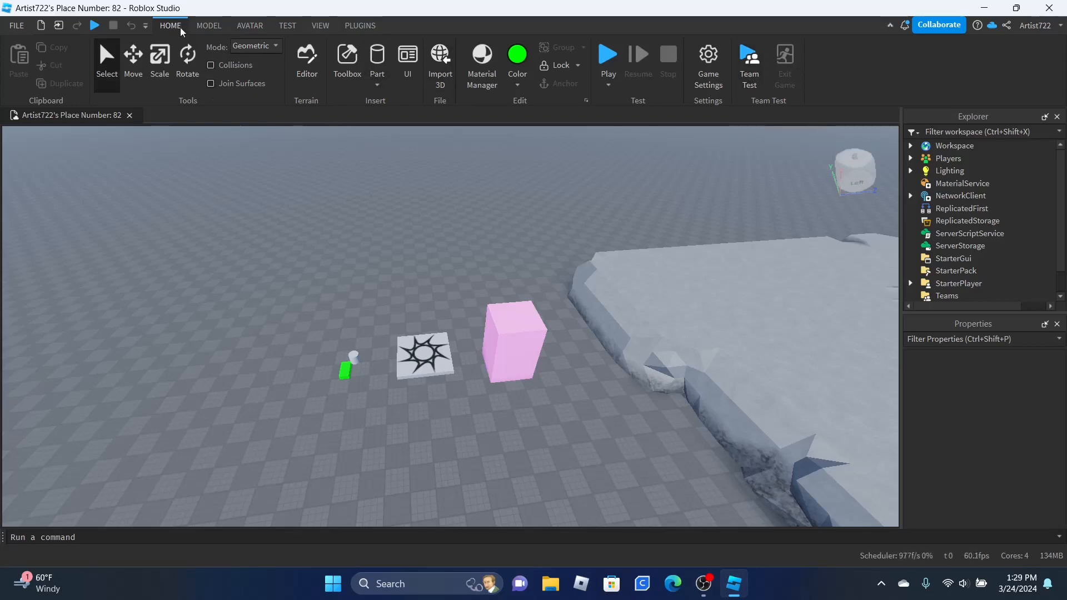
Step: Activate the Transform tool on the pink block and resize it from its upper corner handle
left_click(209, 26)
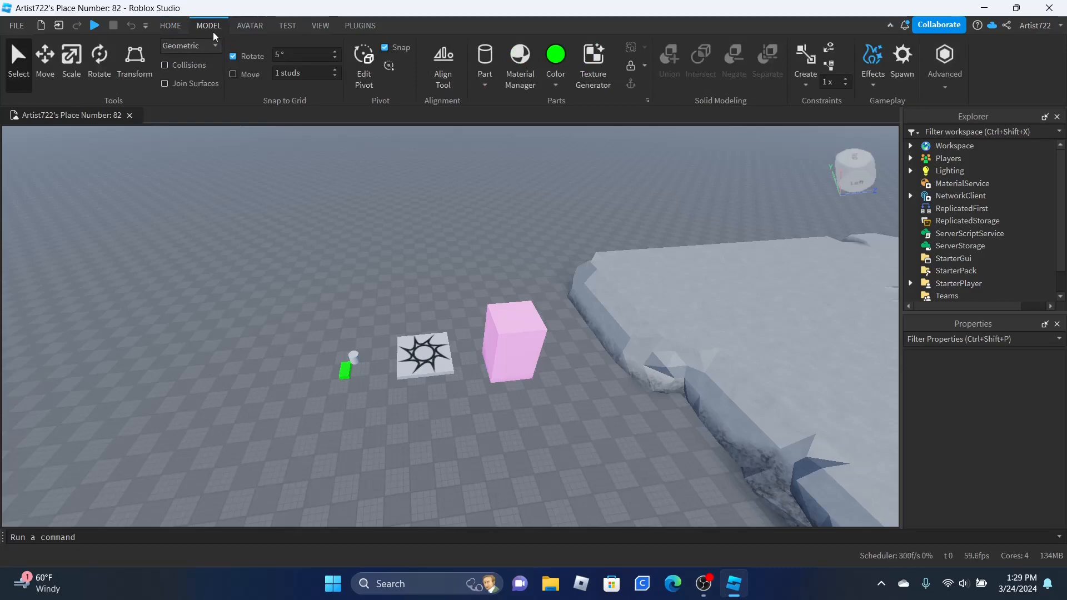
left_click(135, 61)
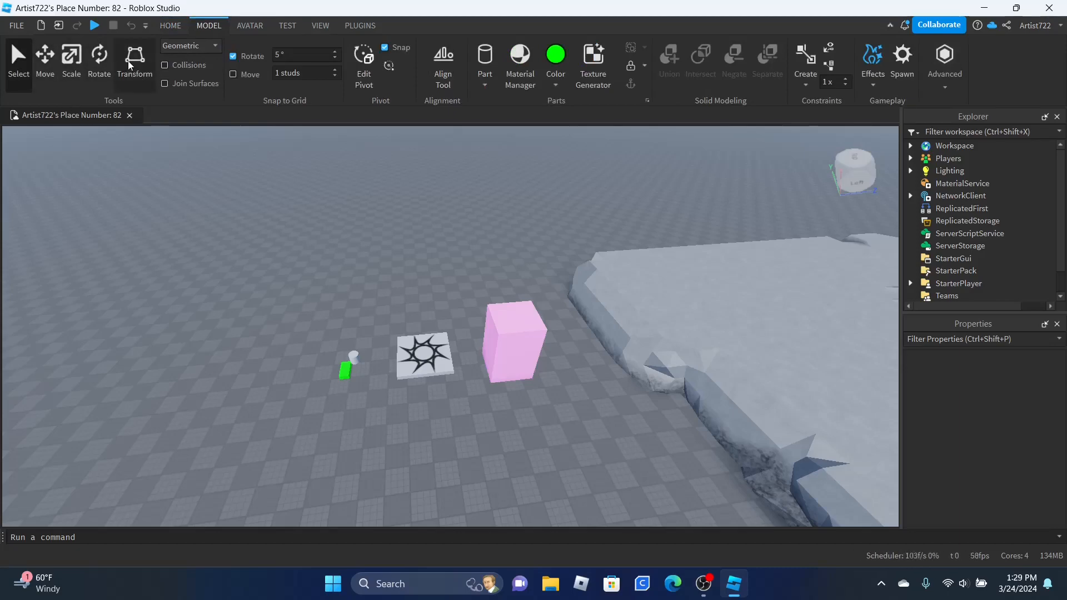
left_click(498, 327)
right_click_drag(548, 360, 548, 360)
scroll(548, 359, "up", 3)
scroll(548, 360, "up", 3)
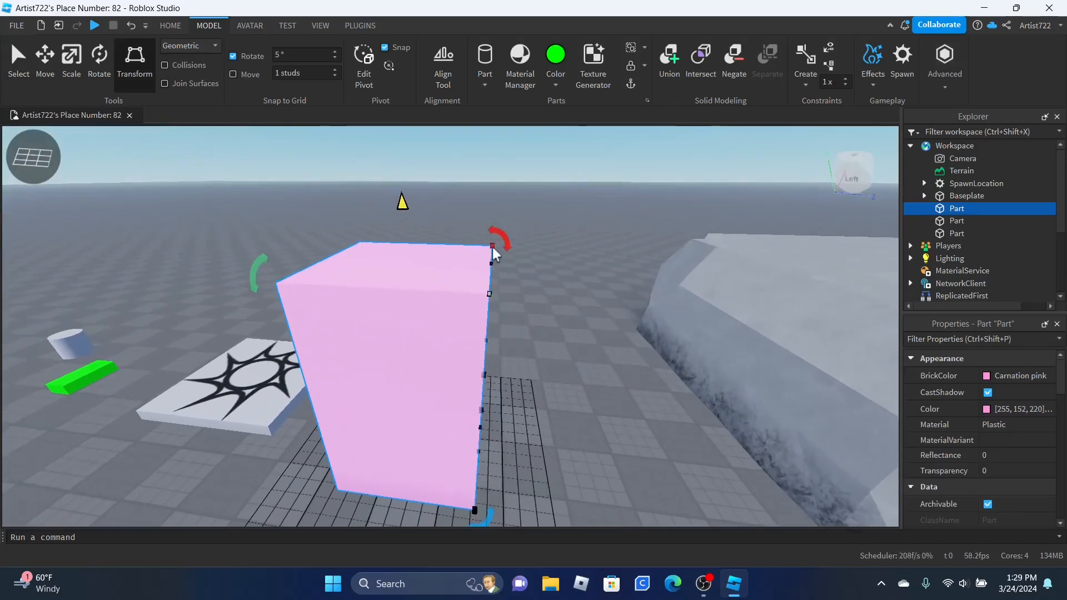
left_click_drag(489, 246, 469, 248)
right_click_drag(469, 249, 469, 249)
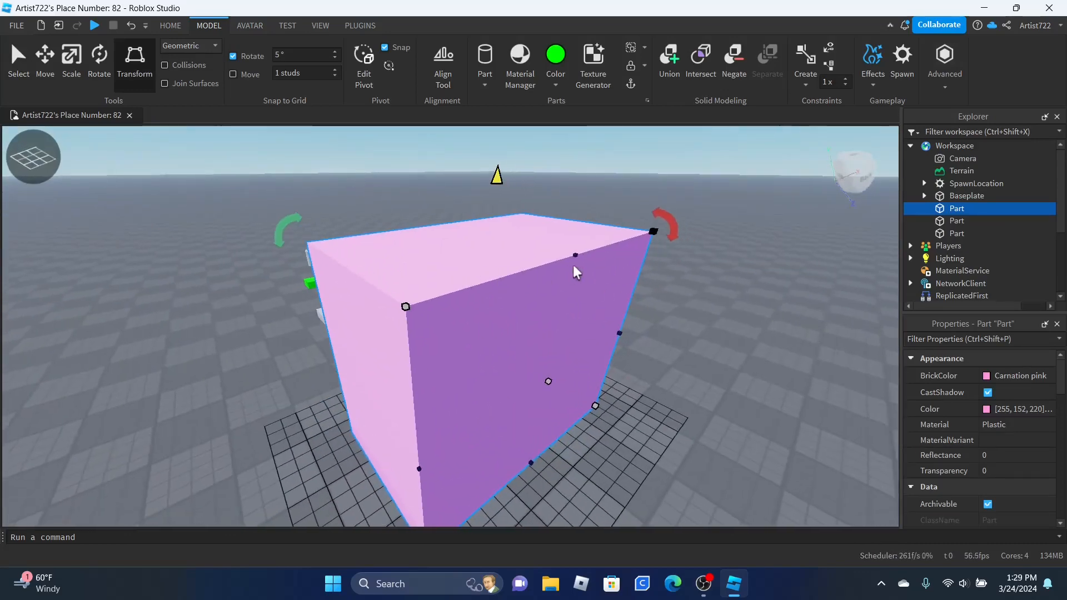
Step: Reshape the pink block further with the Transform handles on its top edge and corners
left_click_drag(576, 254, 582, 227)
left_click_drag(406, 259, 570, 269)
right_click_drag(569, 270, 569, 270)
scroll(567, 264, "down", 1)
left_click_drag(514, 244, 513, 285)
scroll(513, 284, "down", 2)
right_click_drag(513, 285, 512, 284)
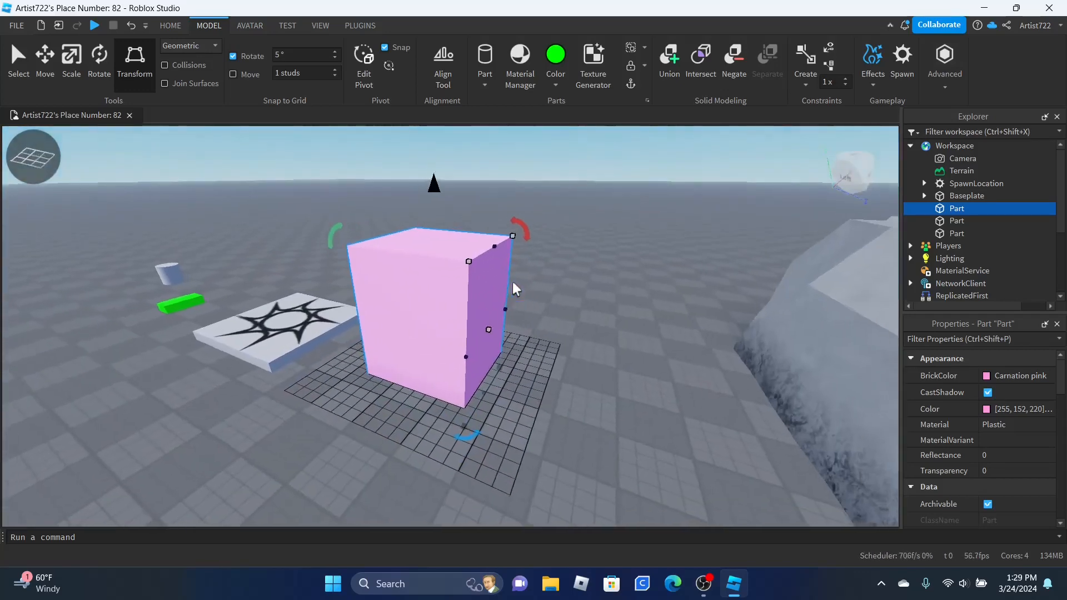
Step: Adjust the pink block's upper corner and base with the Transform handles, then deselect it
mouse_move(511, 226)
left_mouse_down()
mouse_move(527, 271)
mouse_move(522, 240)
left_mouse_up()
scroll(522, 343, "up", 3)
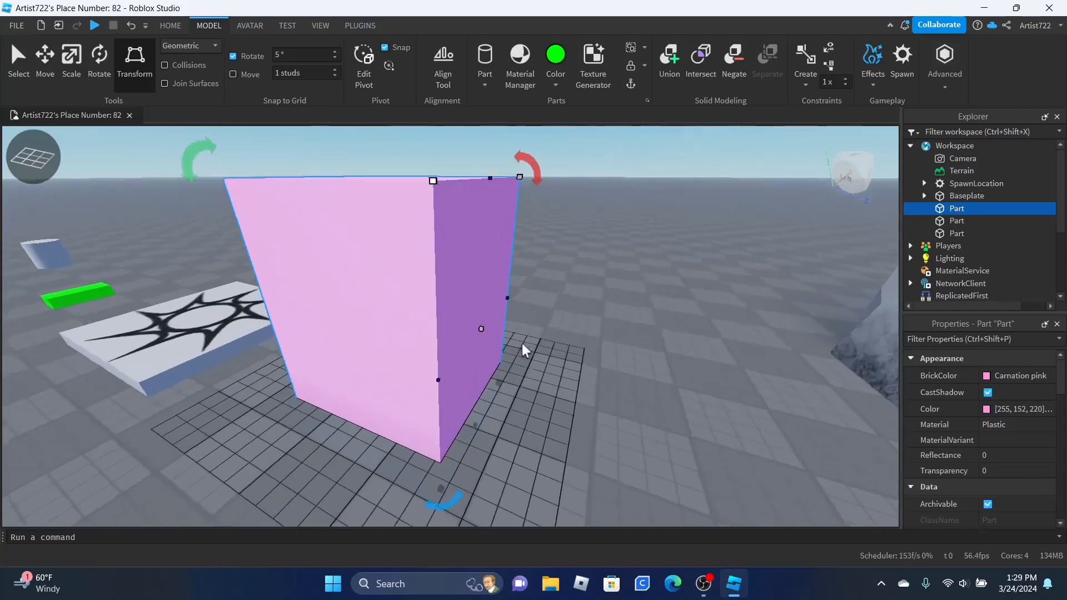
right_click_drag(522, 345, 521, 361)
left_click_drag(498, 370, 480, 349)
scroll(480, 349, "down", 2)
right_click_drag(480, 349, 481, 355)
left_click(424, 227)
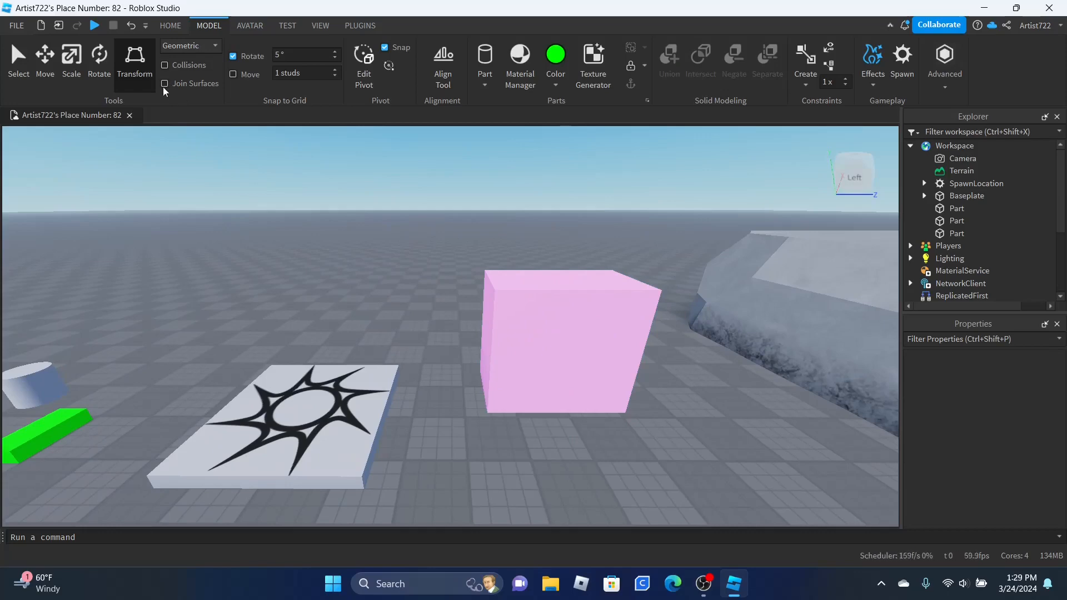
Step: Reselect the pink block, move it sideways with the Move tool, and shift it back with 1-stud move snapping enabled
left_click(543, 317)
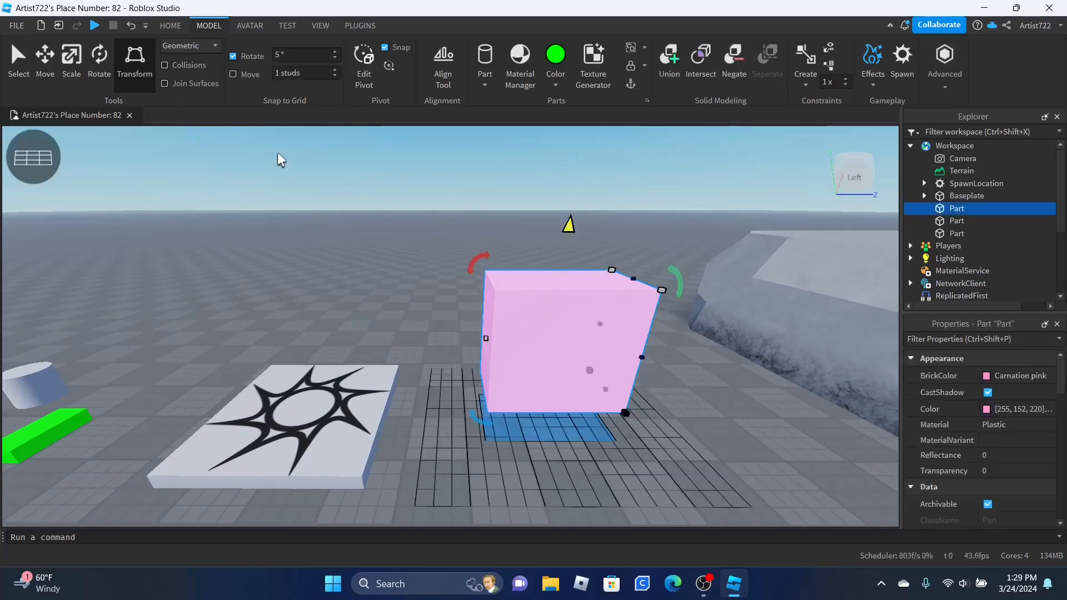
left_click(110, 52)
left_click(45, 54)
scroll(327, 203, "up", 5)
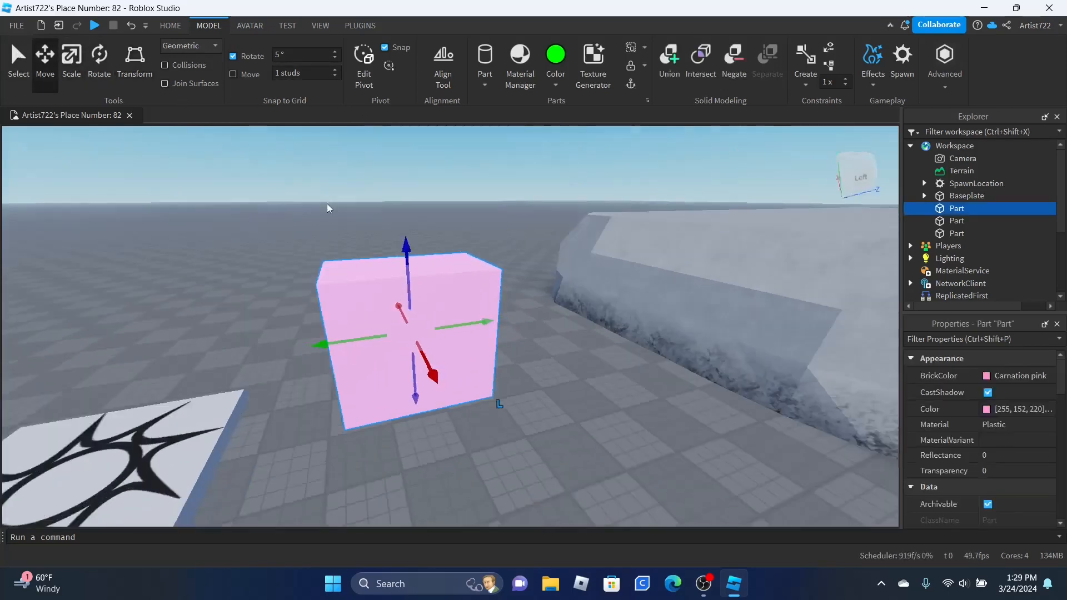
left_click_drag(478, 326, 539, 303)
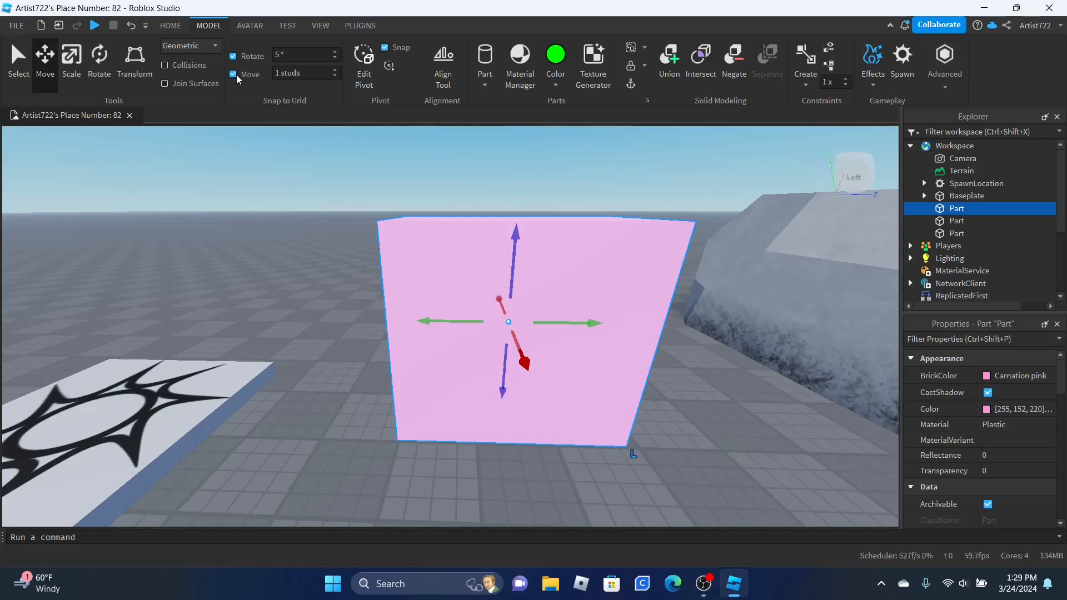
left_click_drag(598, 322, 573, 321)
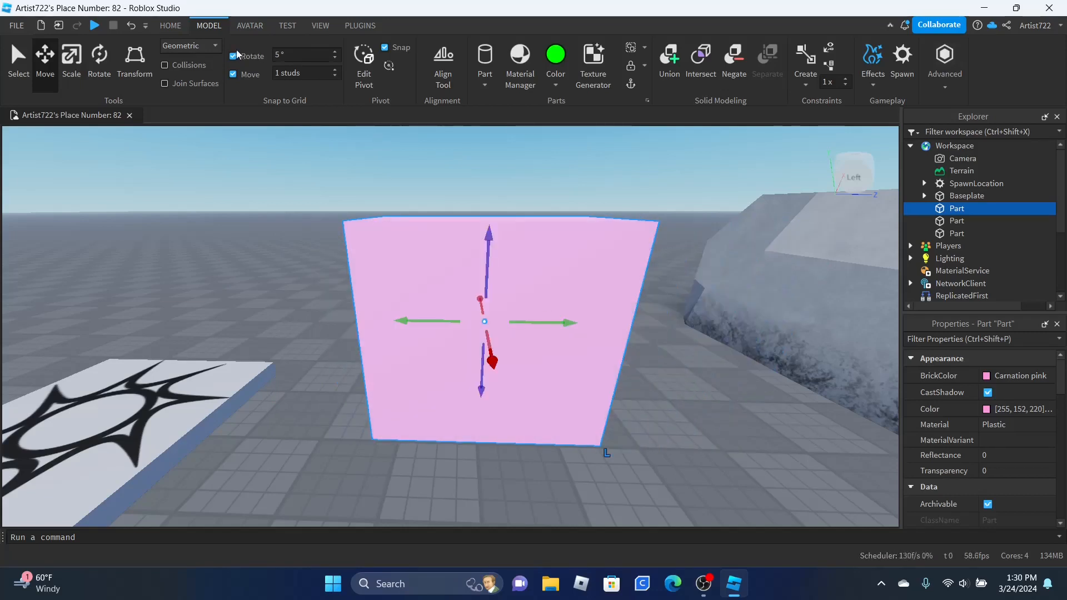
Step: Rotate the pink block until it stands on one corner, then raise it slightly with the Move tool
key("ctrl+4")
left_click_drag(498, 240, 522, 266)
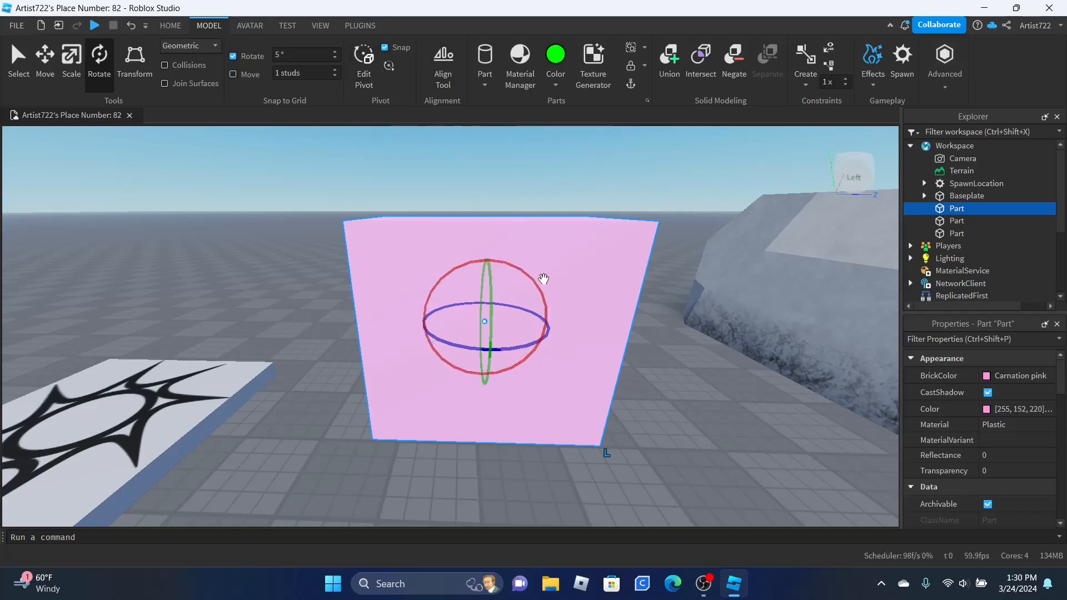
left_click_drag(544, 279, 610, 287)
right_click_drag(609, 286, 617, 285)
scroll(616, 289, "down", 2)
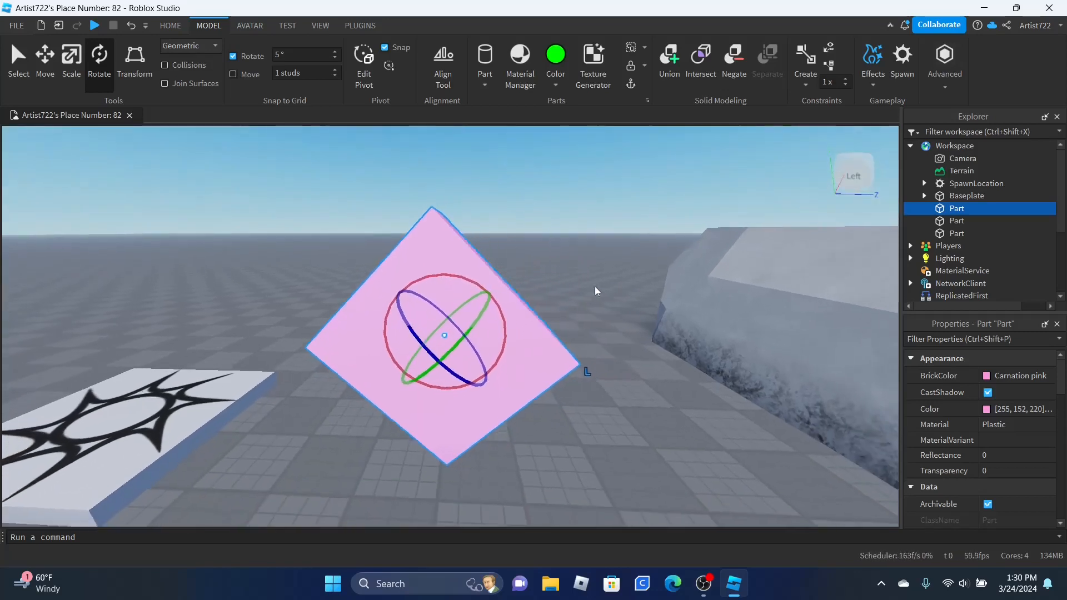
key("ctrl+2")
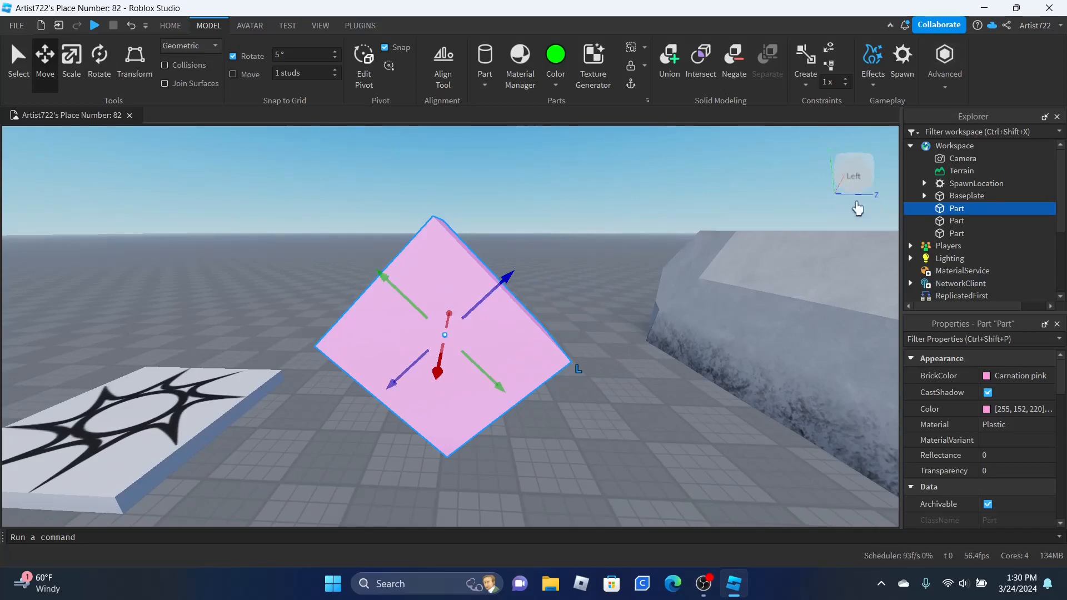
left_click_drag(530, 302, 487, 359)
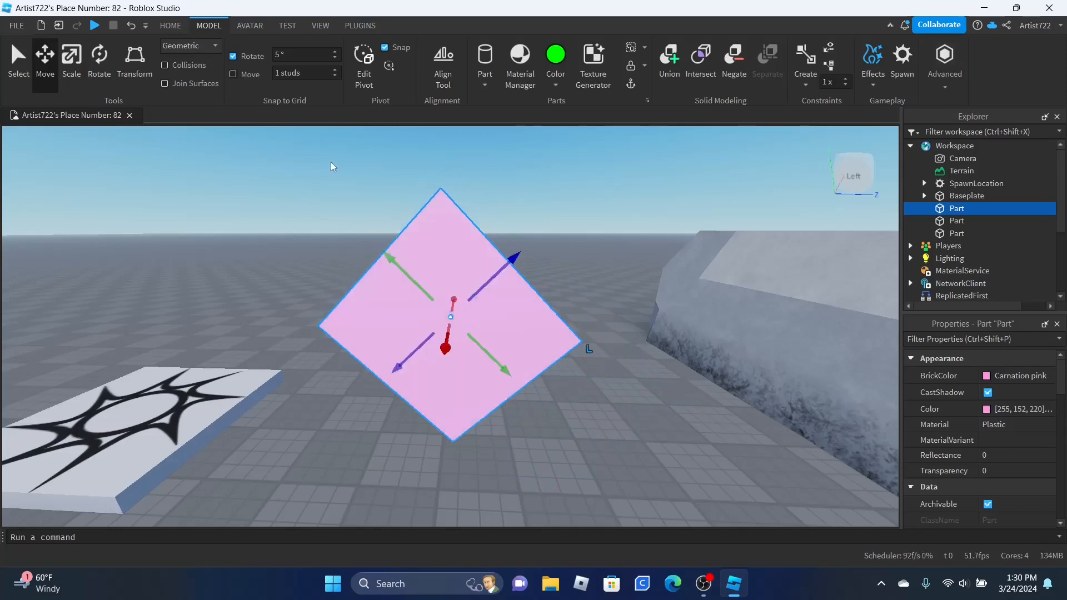
Step: Edit the pink block's pivot so its axes are level and slightly higher, then move the block sideways along them
left_click(364, 67)
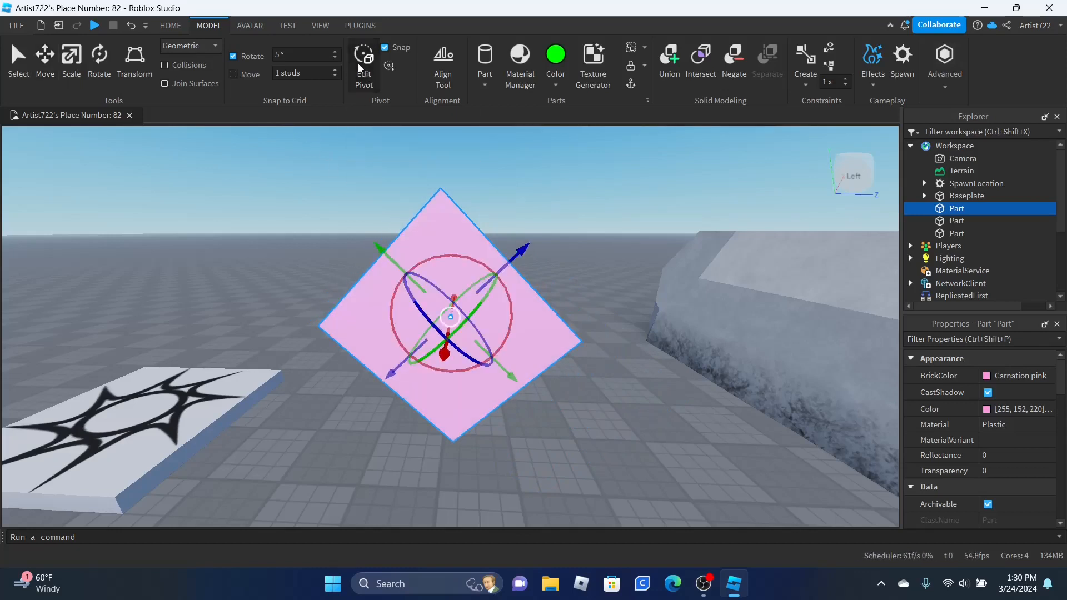
left_click_drag(469, 258, 519, 280)
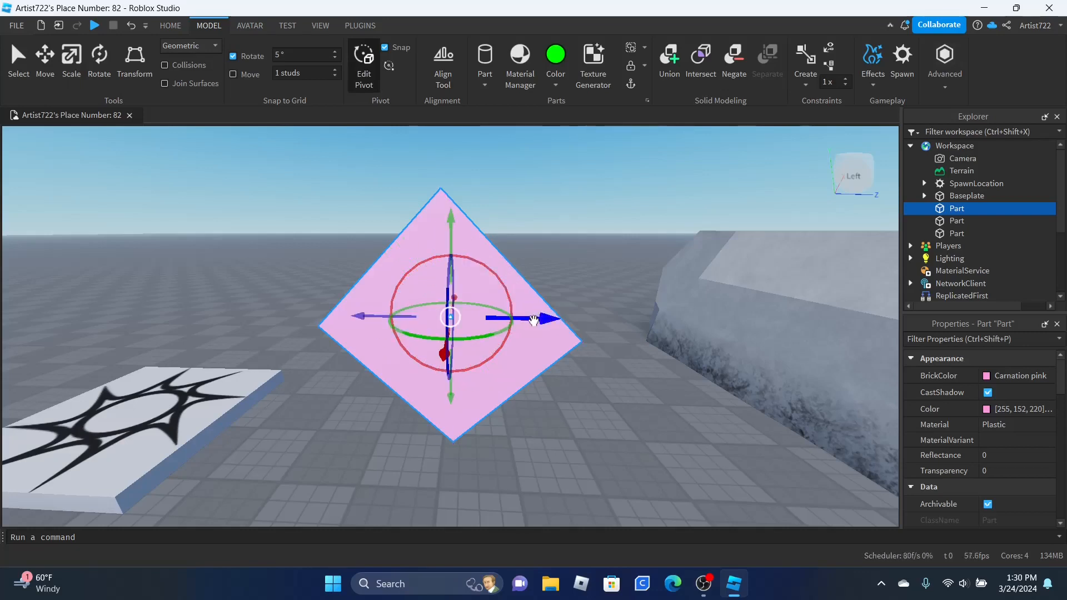
left_click_drag(459, 228, 457, 215)
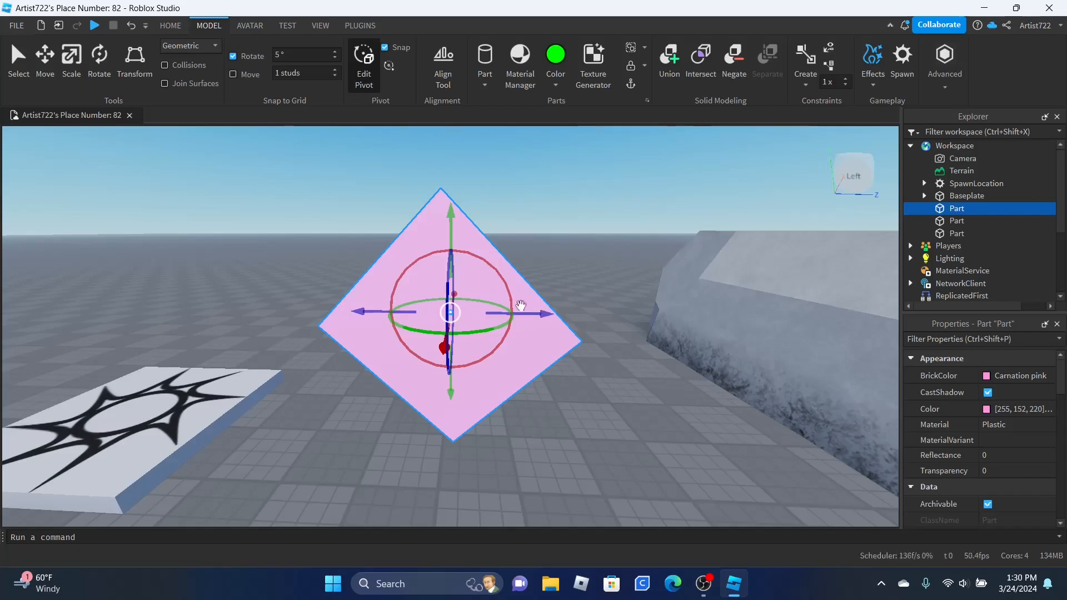
left_click(48, 59)
left_click_drag(505, 324, 570, 313)
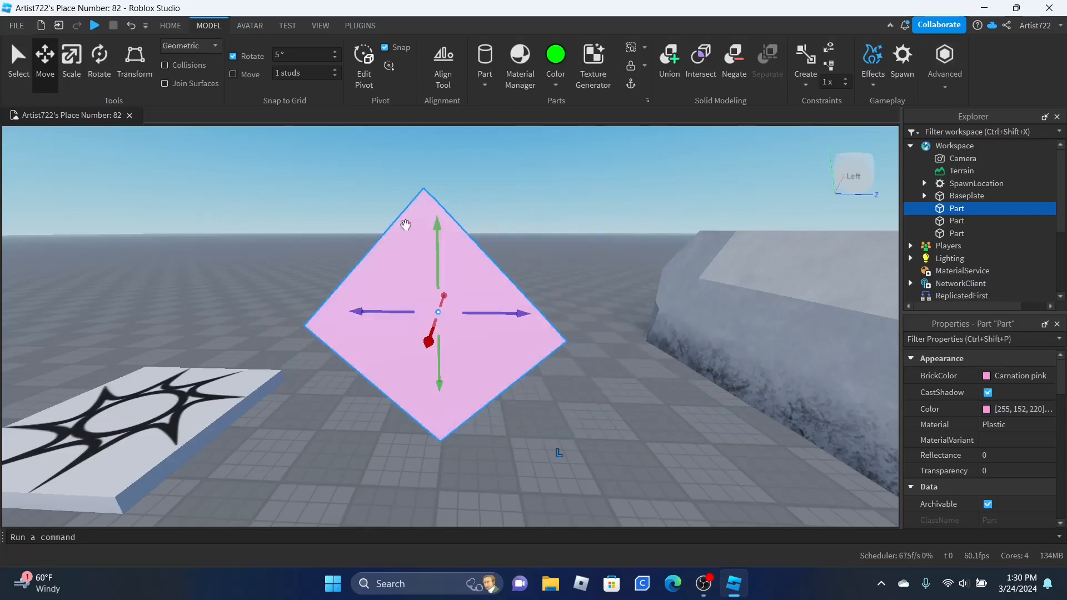
Step: Open the Align Tool, dismiss its introduction tip, and close the tool again
left_click(453, 66)
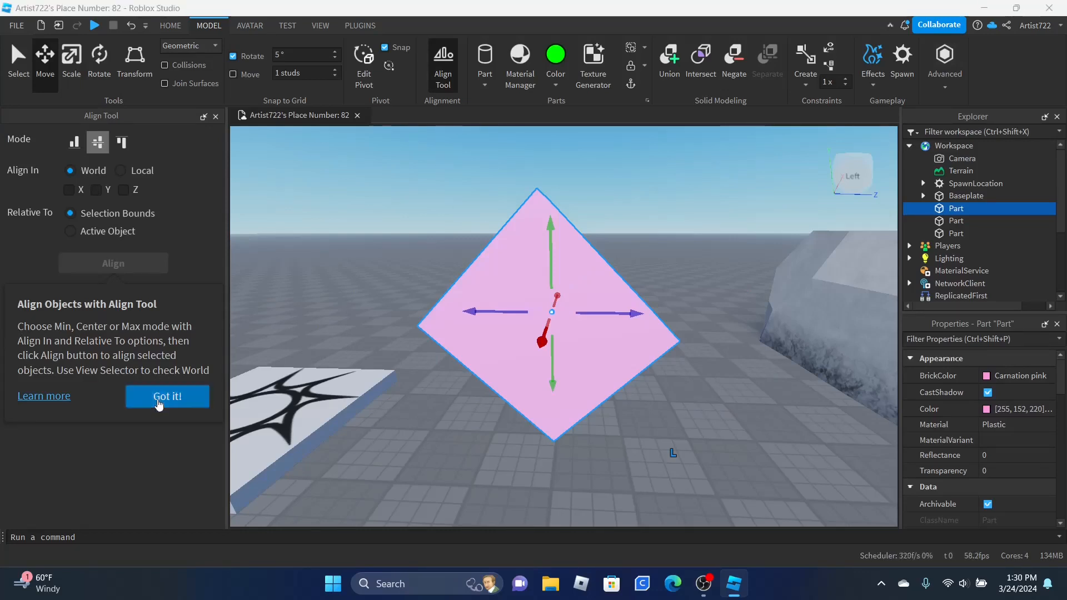
left_click(160, 399)
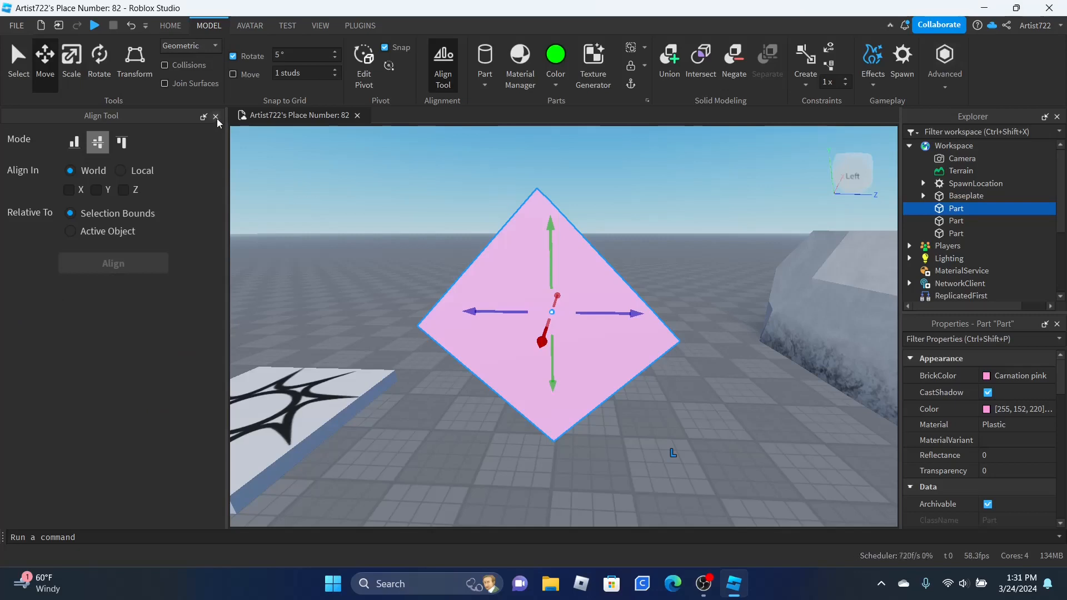
left_click(453, 55)
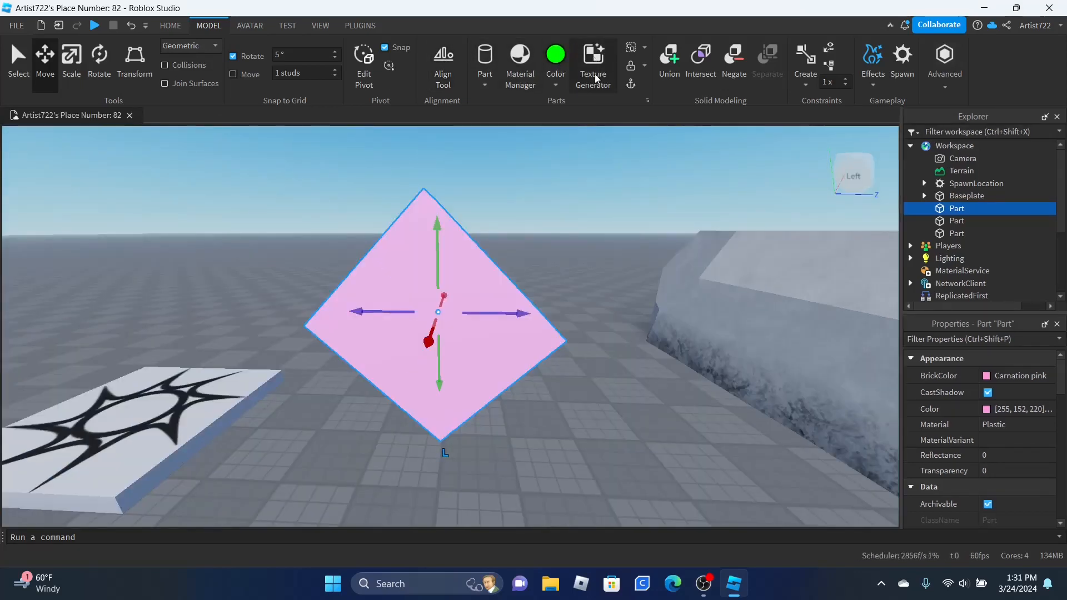
Step: Check Studio Settings, then browse the Beta Features list and close it without changing anything
left_click(12, 26)
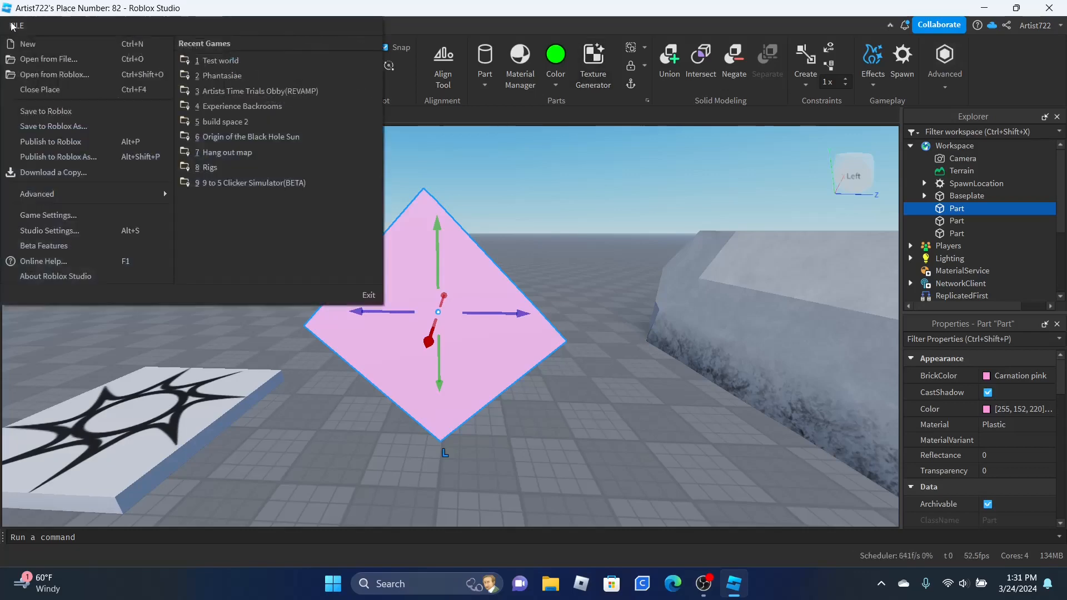
left_click(50, 236)
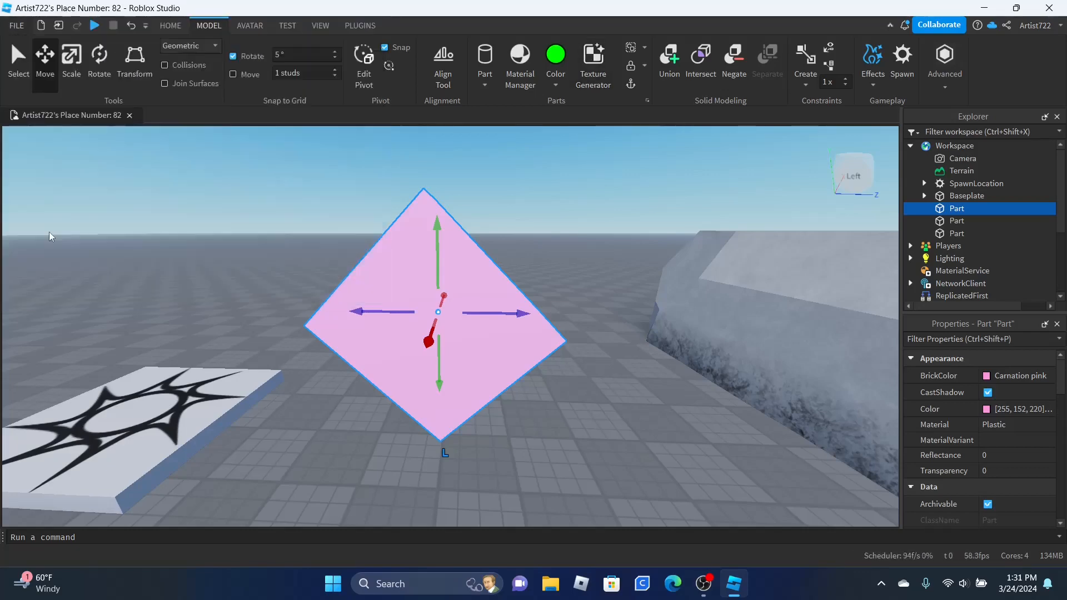
left_click(731, 152)
left_click(16, 25)
left_click(36, 244)
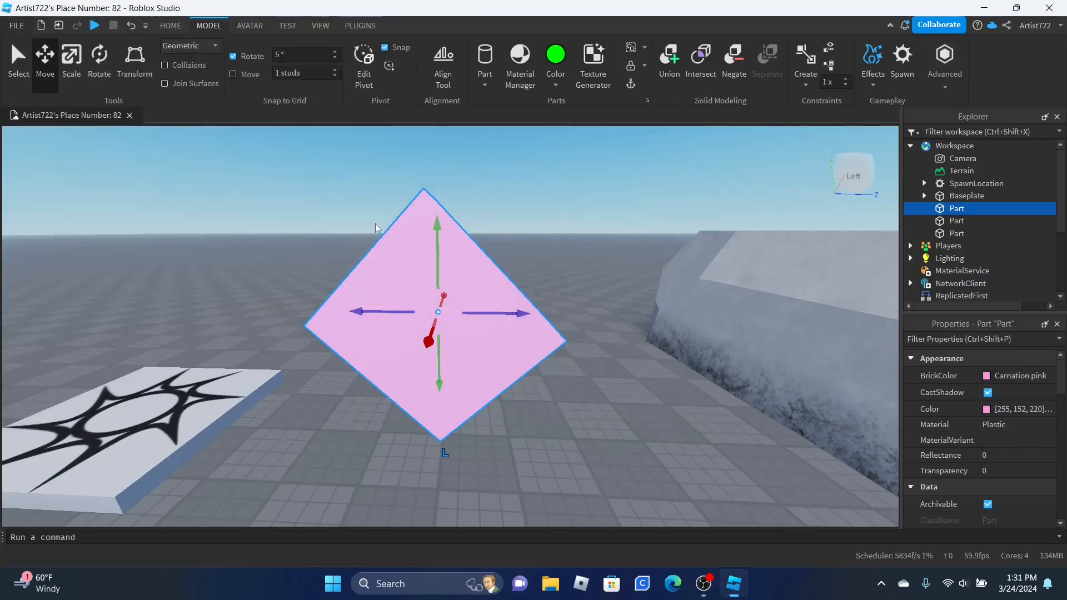
scroll(496, 332, "down", 5)
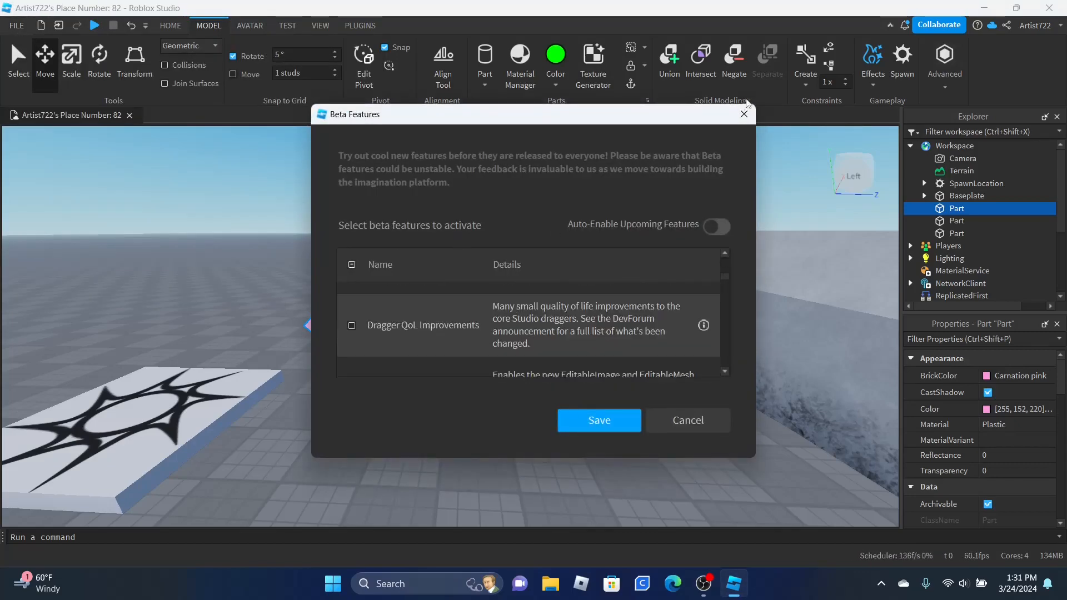
left_click(744, 114)
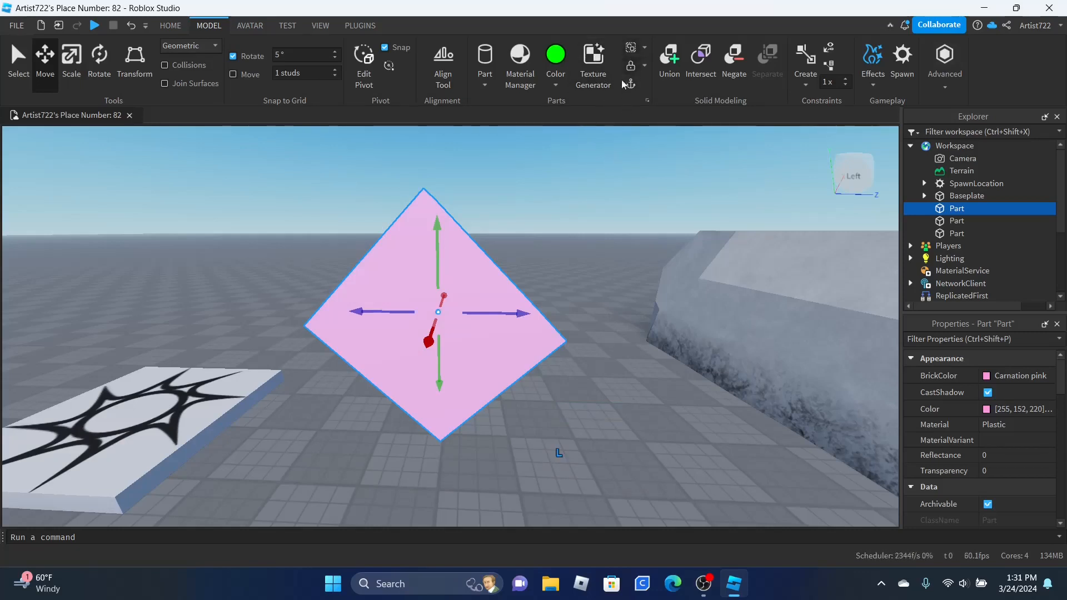
Step: Select the gray cylinder and the green block together and group them into a model
left_click(572, 191)
right_click_drag(572, 190, 576, 233)
key("w")
key("a")
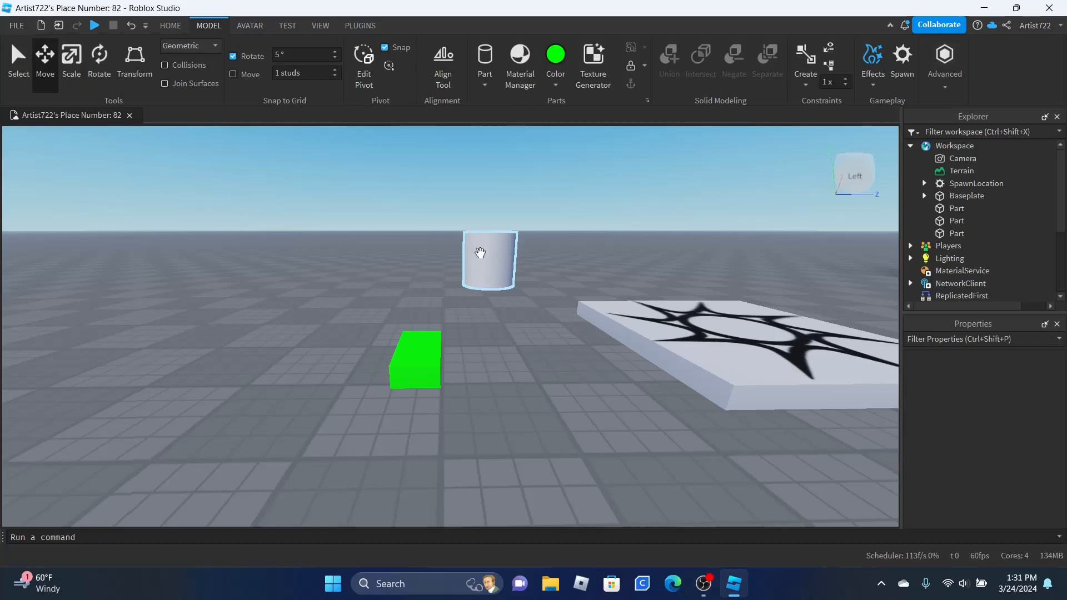
left_click(481, 253)
left_click(441, 355, "shift")
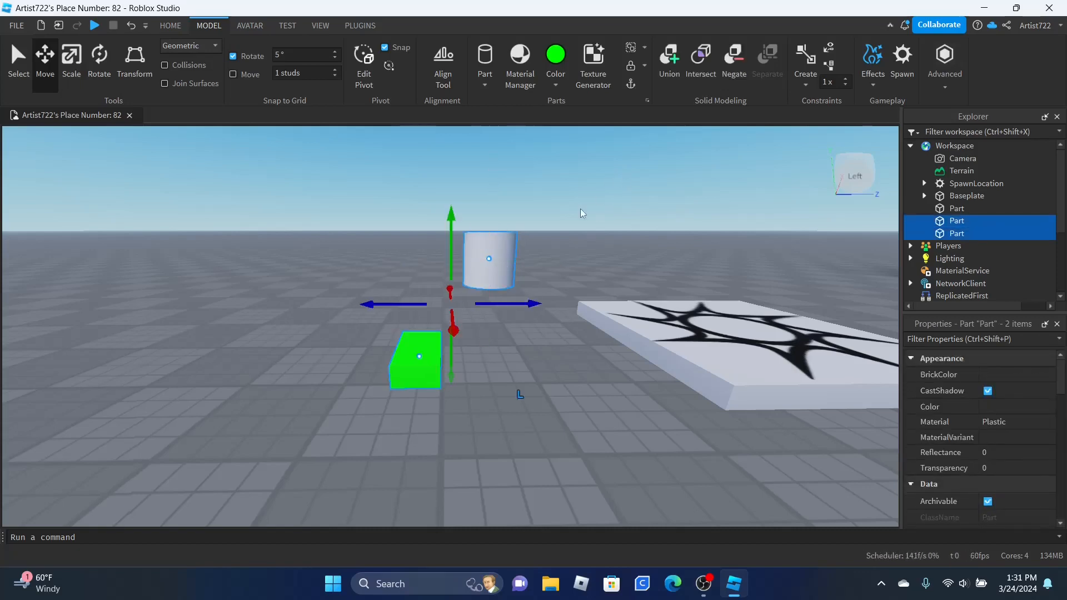
left_click(633, 52)
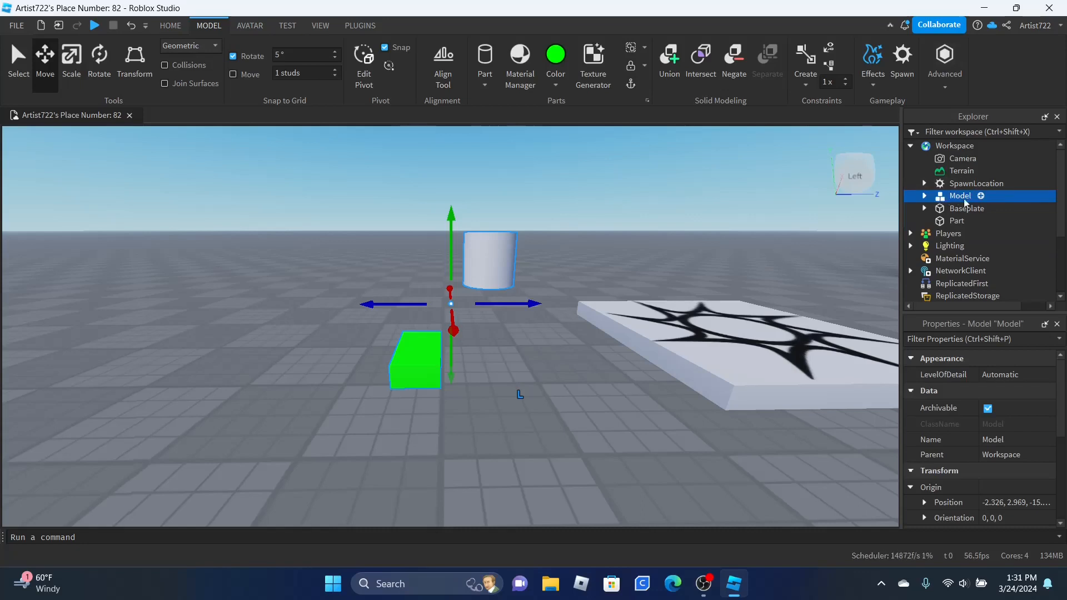
Step: Expand the new model, inspect its two parts one by one, then reselect the model and collapse it
left_click(924, 196)
left_click(953, 209)
left_click(953, 219)
left_click(953, 212)
left_click(946, 219)
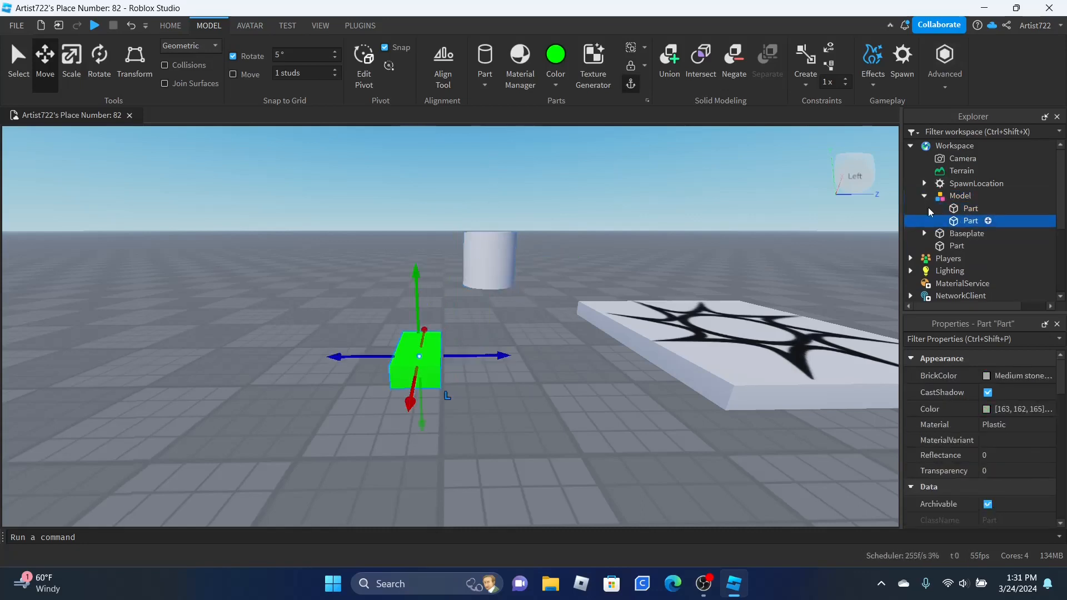
left_click(957, 196)
left_click(924, 196)
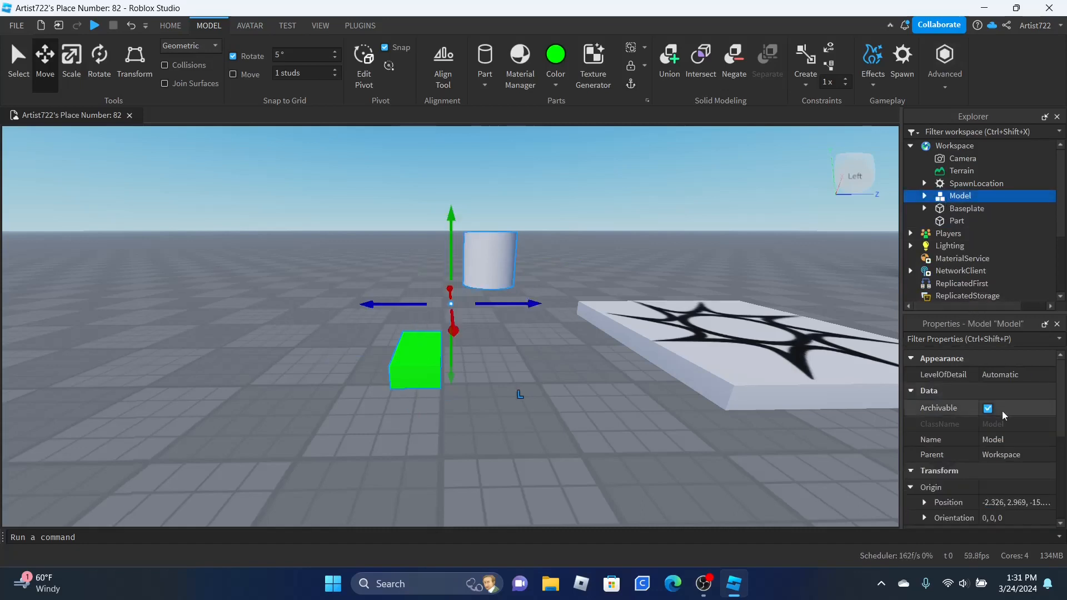
Step: Rename the grouped model as CylAndSquare and reselect it in the workspace hierarchy
left_click(1011, 437)
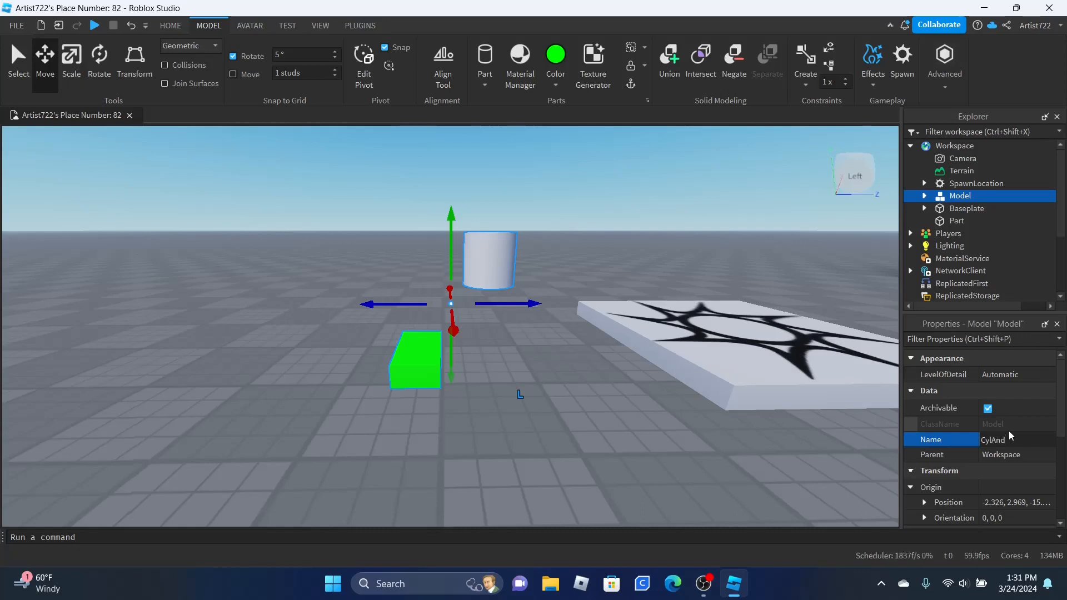
type("Squarre")
key("BackSpace")
type("e")
key("Return")
left_click(596, 187)
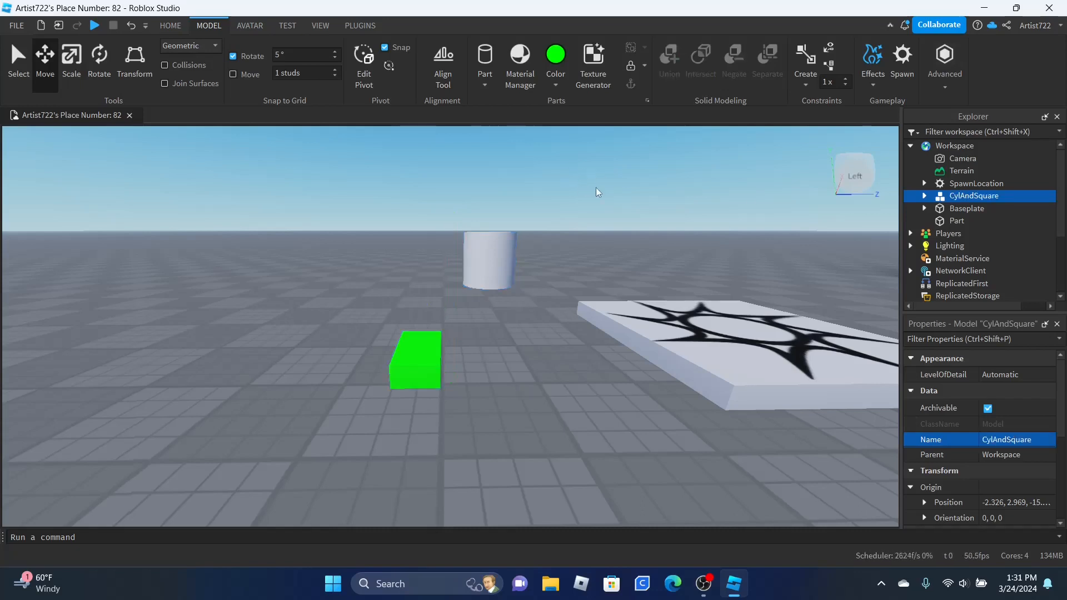
left_click(947, 199)
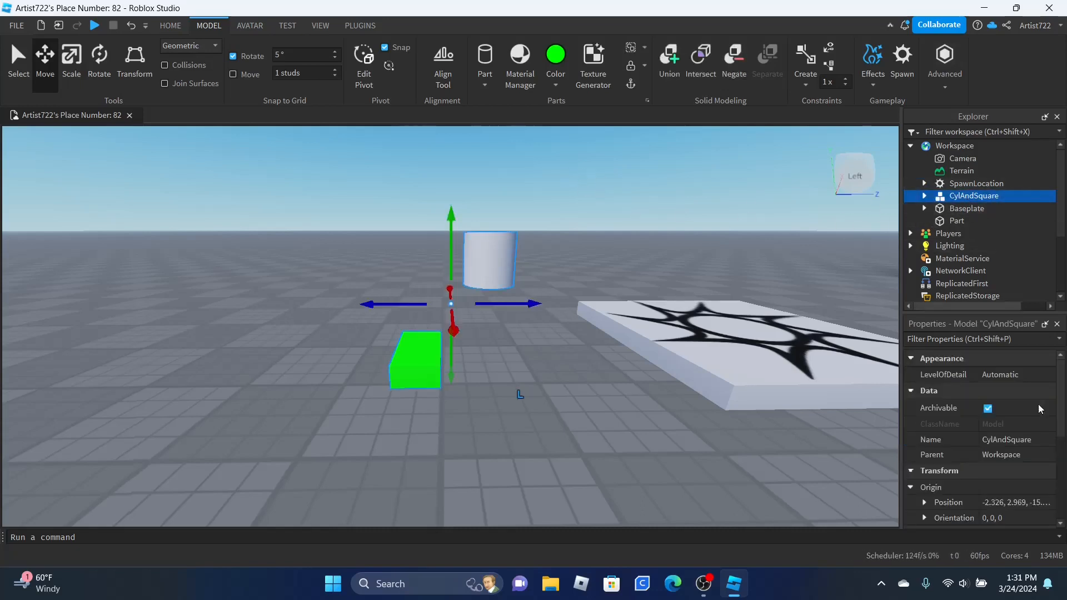
Step: Ungroup the CylAndSquare model into its separate cylinder and block parts
left_click(608, 155)
right_click_drag(607, 154, 606, 158)
key("d")
key("s")
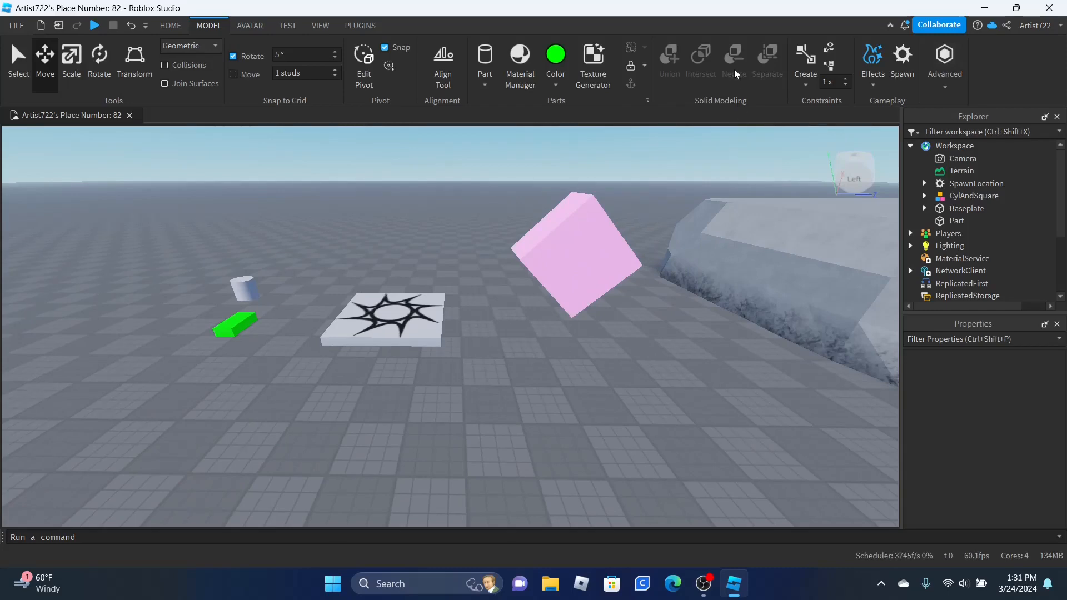
right_click_drag(698, 132, 699, 130)
key("w")
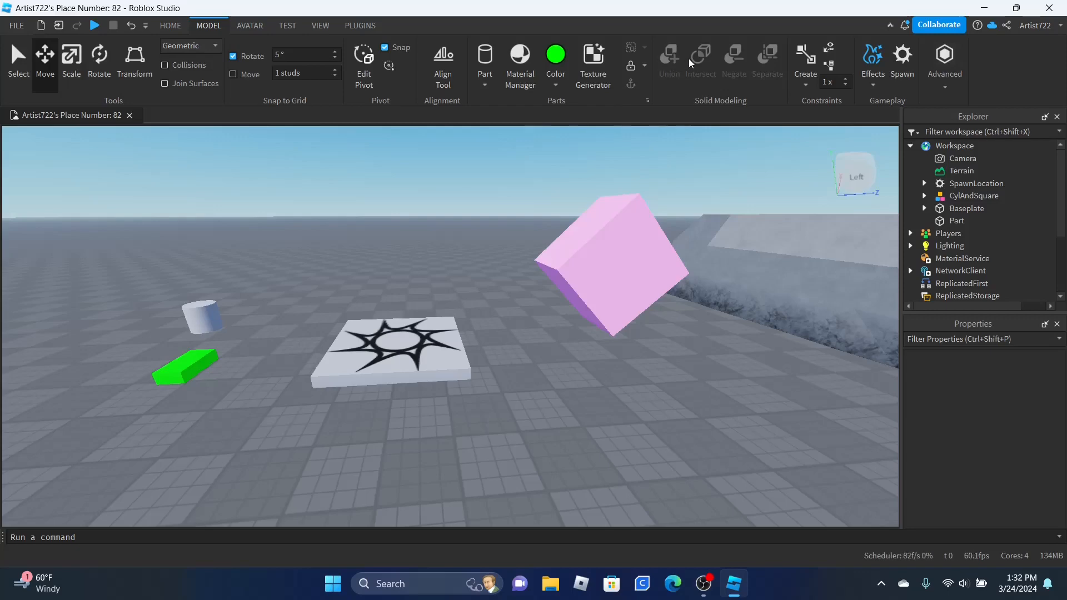
key("w")
right_click_drag(428, 181, 429, 180)
left_click(348, 382)
right_click_drag(665, 263, 665, 263)
right_click(967, 196)
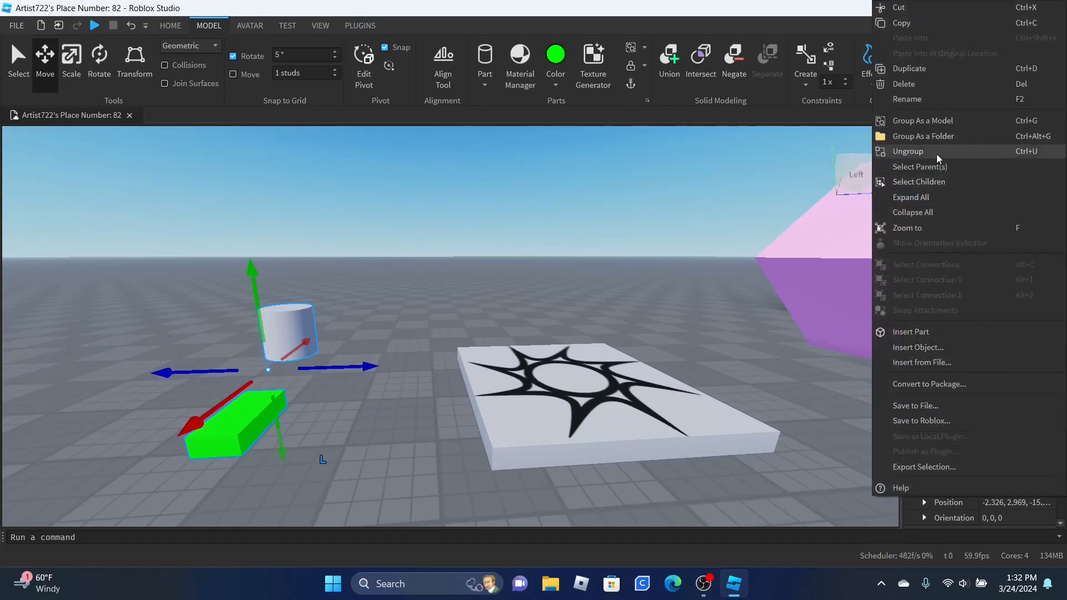
left_click(937, 154)
Step: Select the green block and the gray cylinder together and fuse them into one part with Union
left_click(599, 243)
right_click_drag(599, 243, 593, 232)
key("w")
left_click(420, 364)
left_click(503, 259, "ctrl")
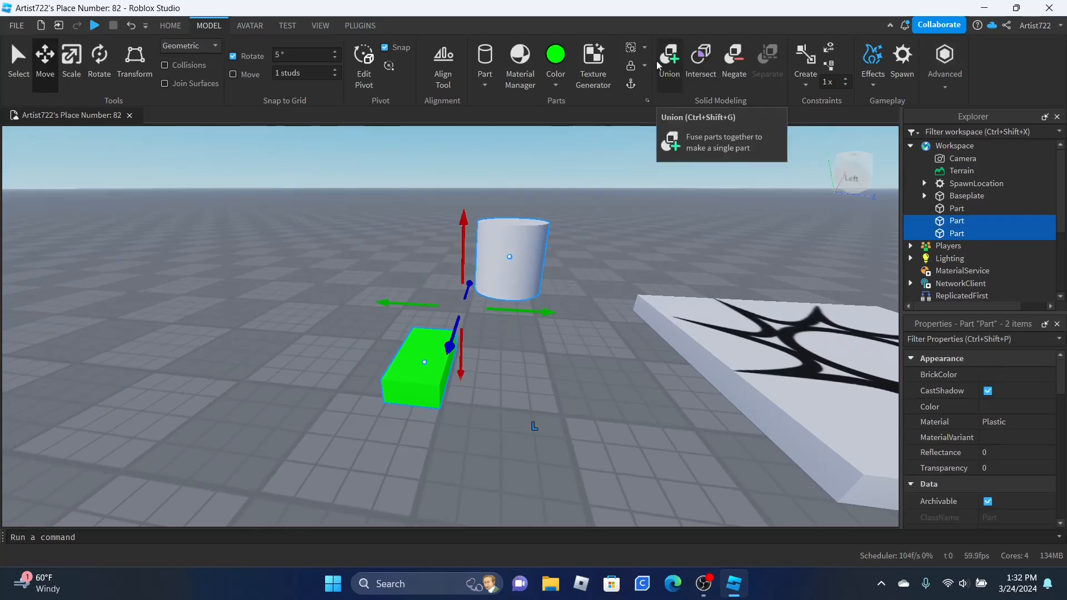
left_click(484, 83)
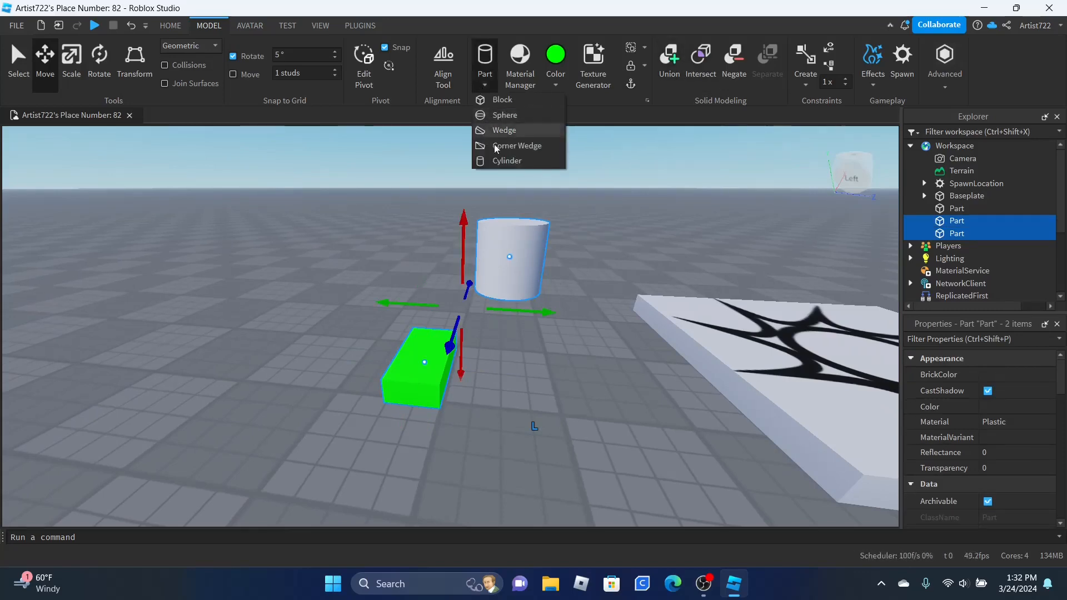
left_click(585, 182)
left_click(535, 259)
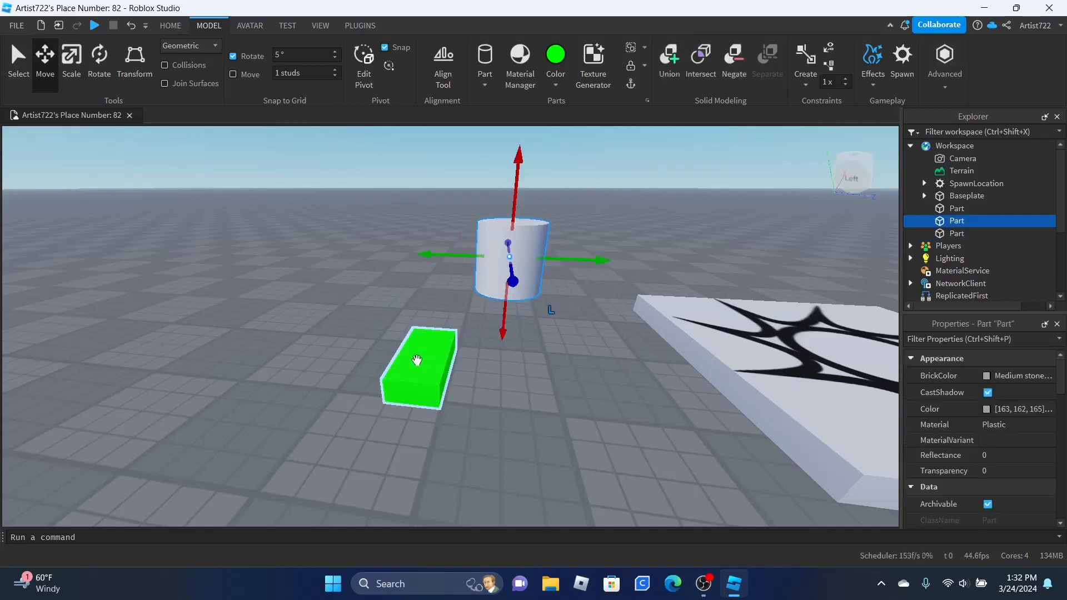
left_click(416, 360, "shift")
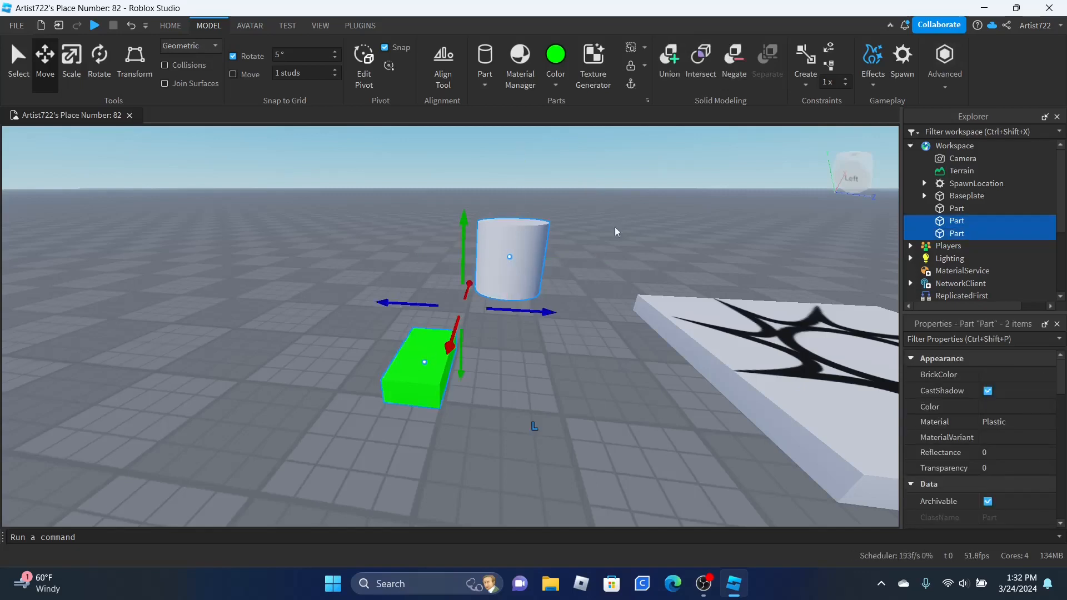
left_click(670, 66)
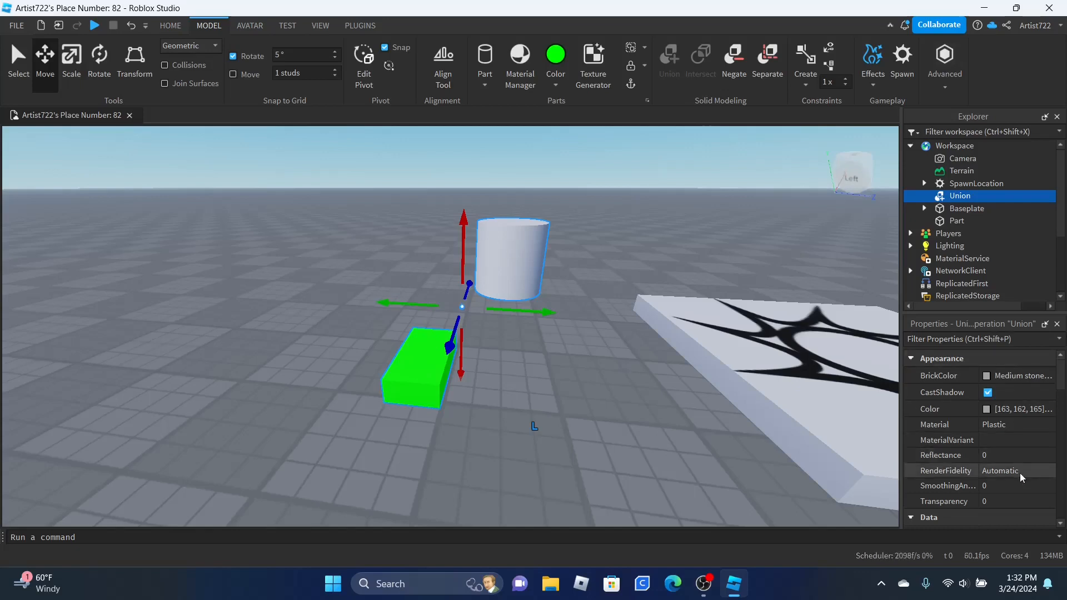
scroll(1019, 471, "down", 3)
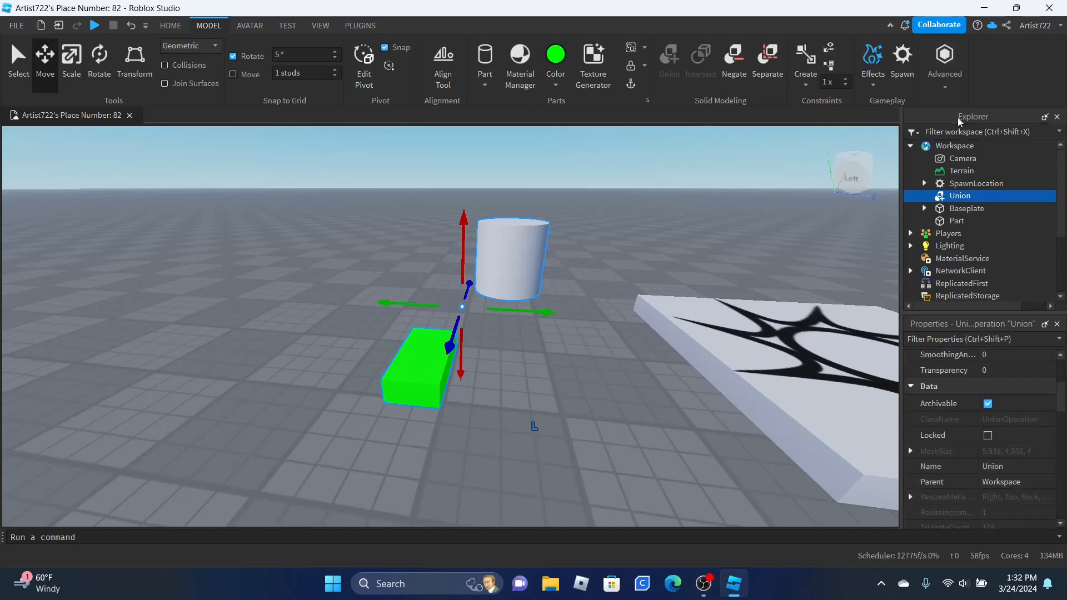
left_click(638, 202)
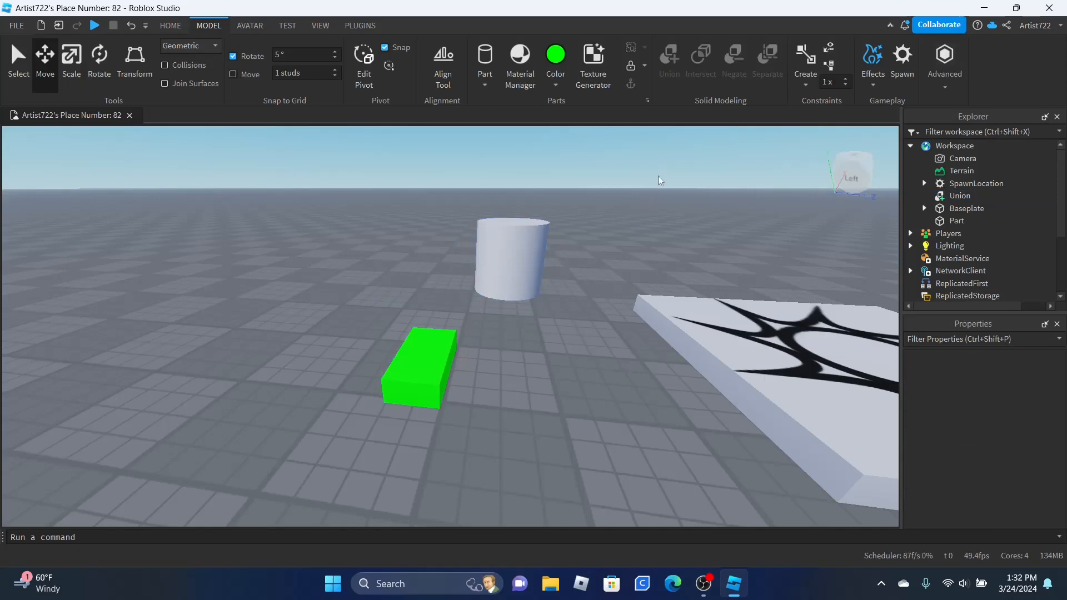
Step: Negate the cylinder-and-block union, then use Separate to turn it back into a regular union
left_click(526, 258)
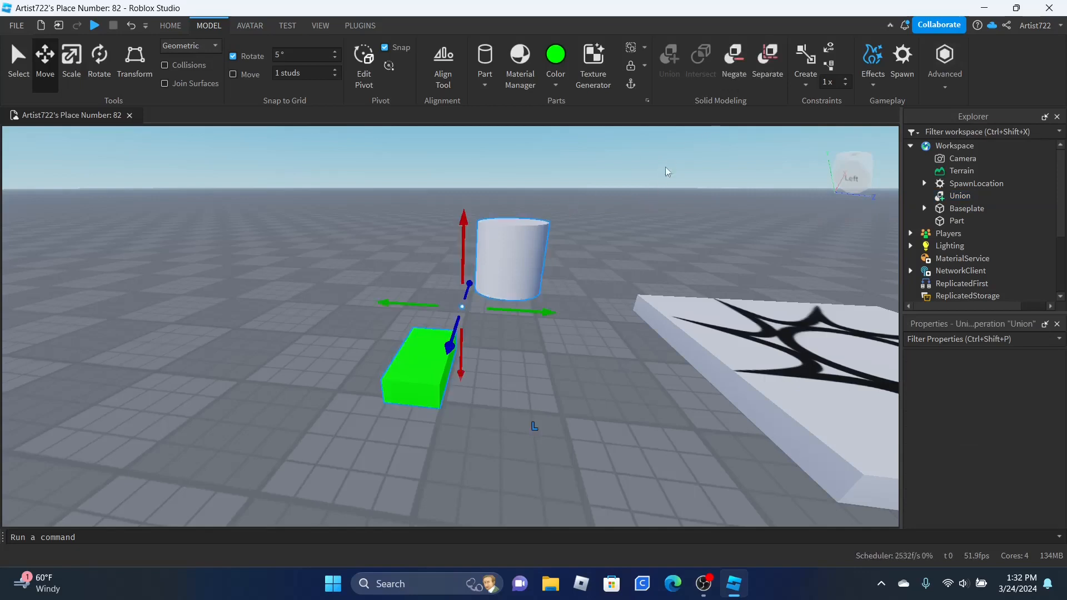
left_click(733, 55)
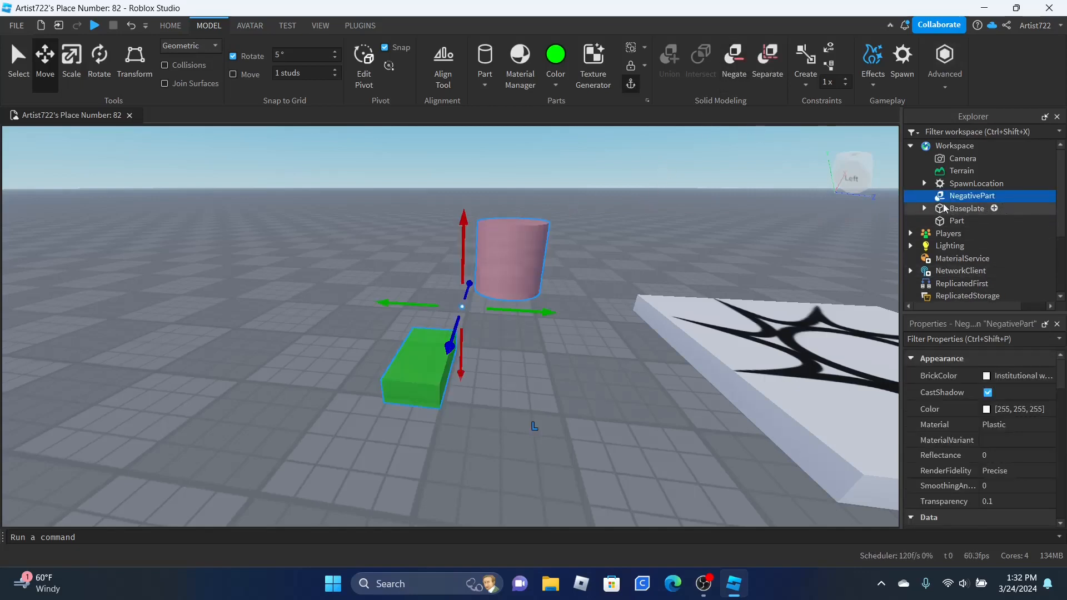
left_click(641, 188)
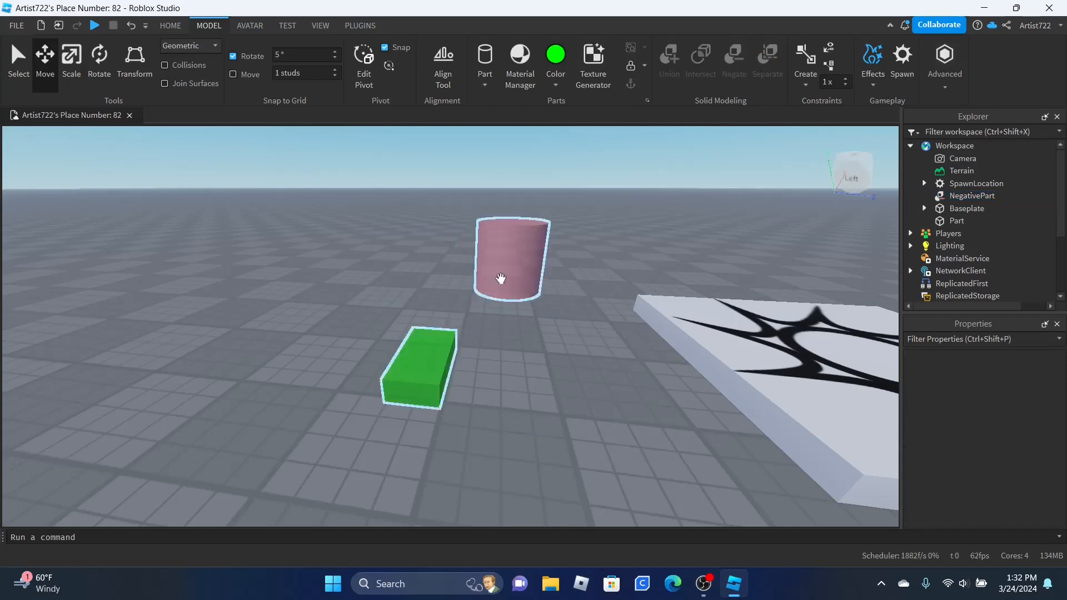
left_click(521, 274)
left_click(778, 64)
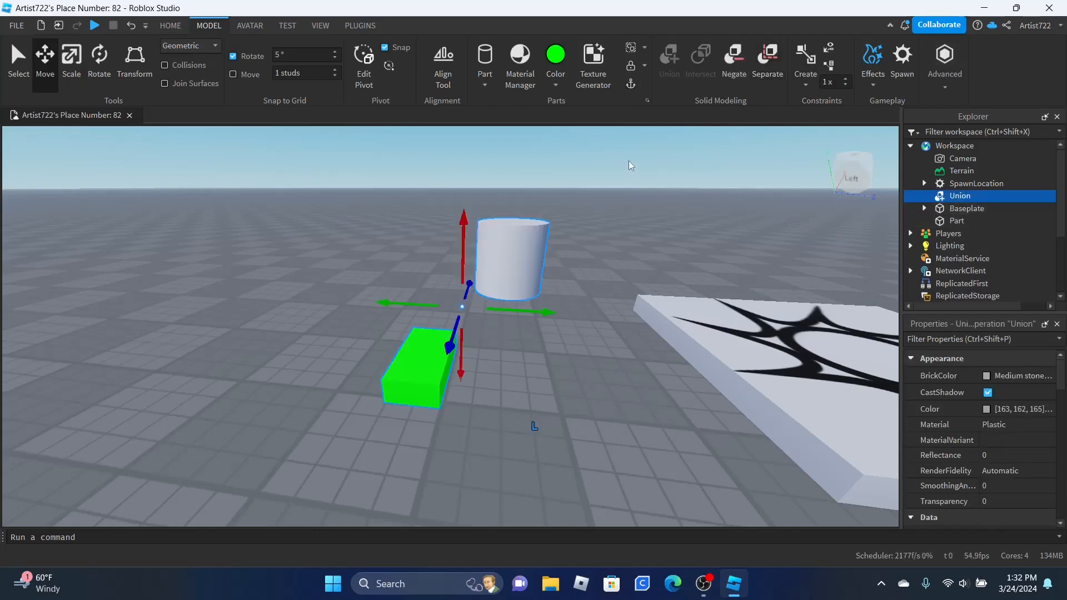
left_click(630, 182)
Step: Browse the available constraint types and the list of effects without adding any
right_click_drag(630, 183, 642, 179)
key("d")
key("s")
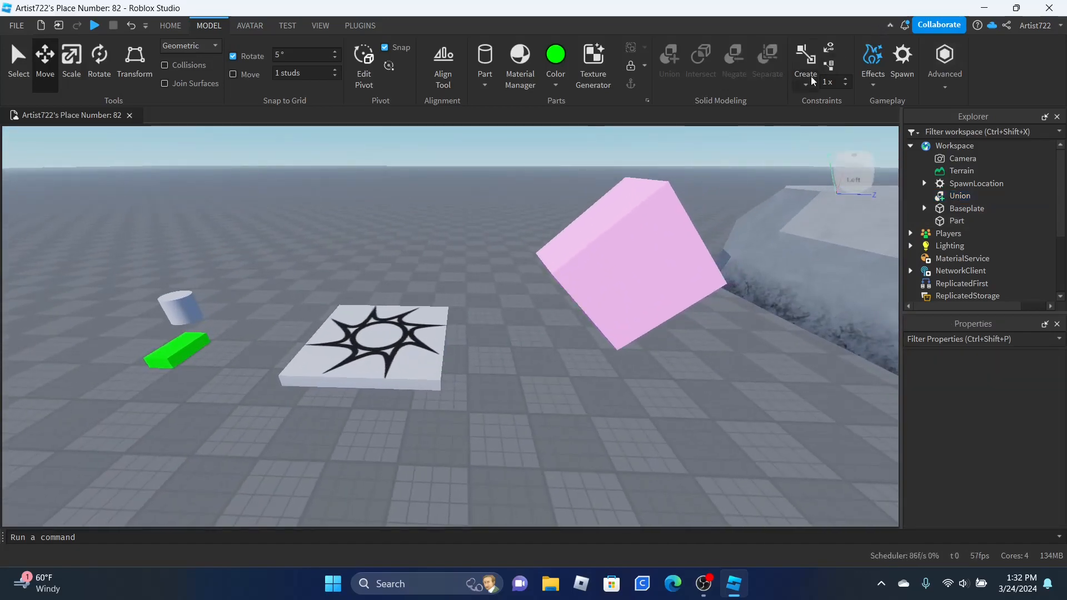
left_click(812, 75)
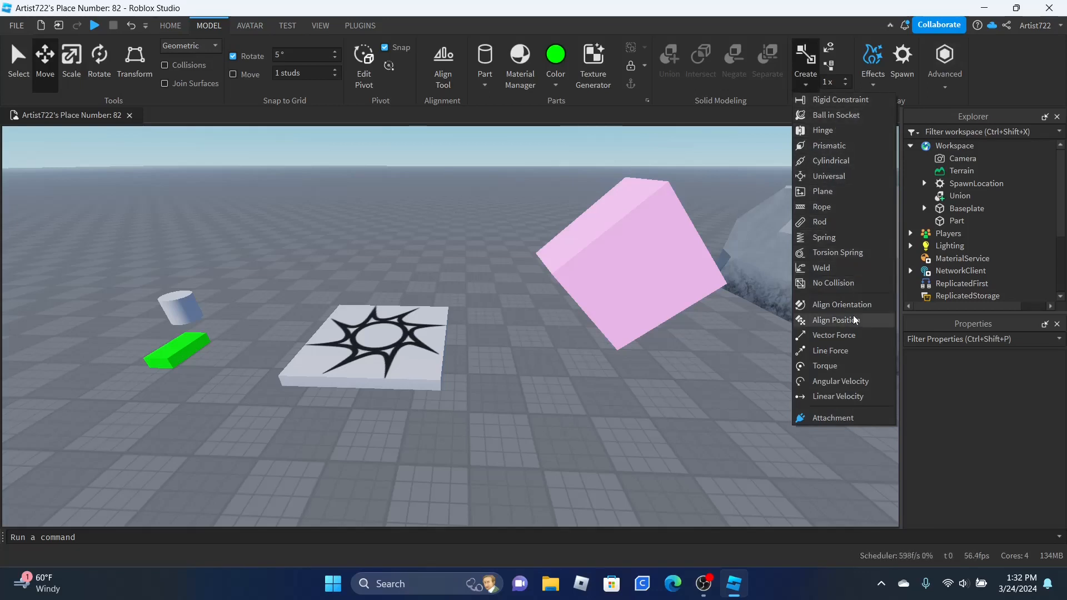
left_click(806, 82)
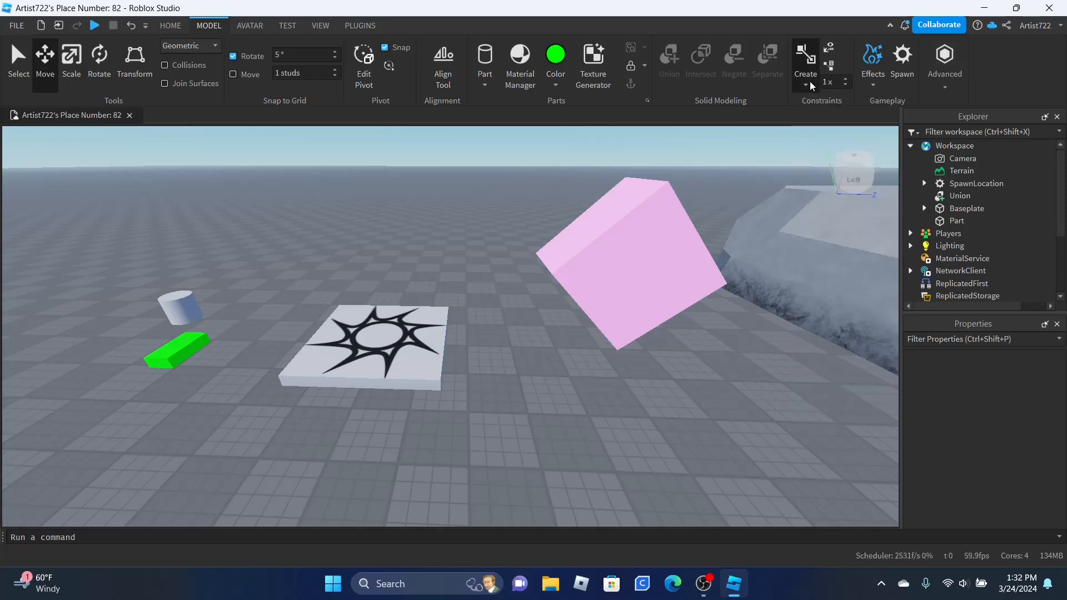
left_click(871, 63)
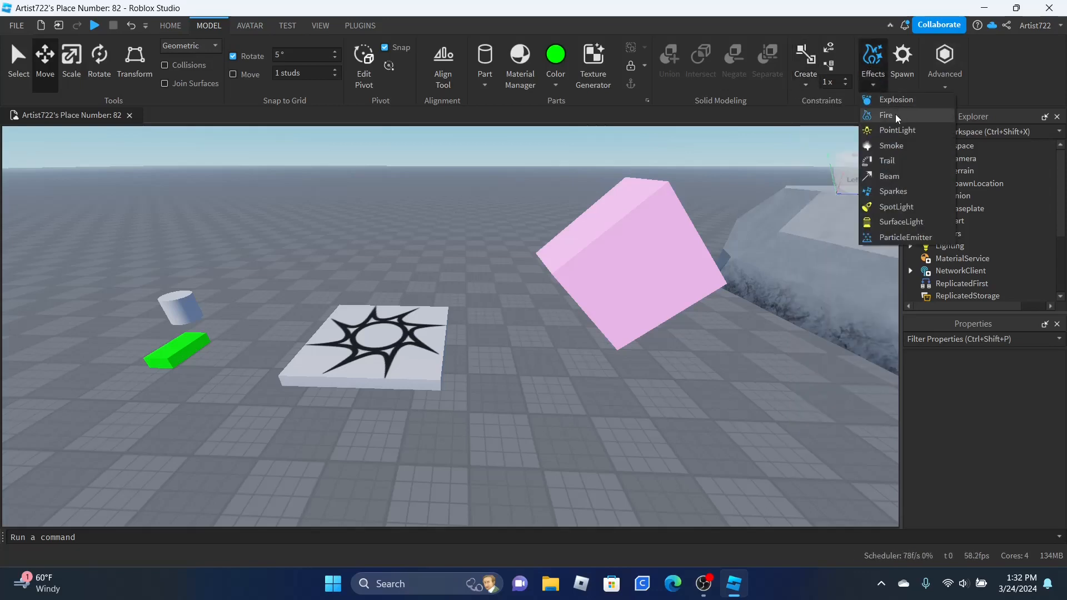
left_click(631, 205)
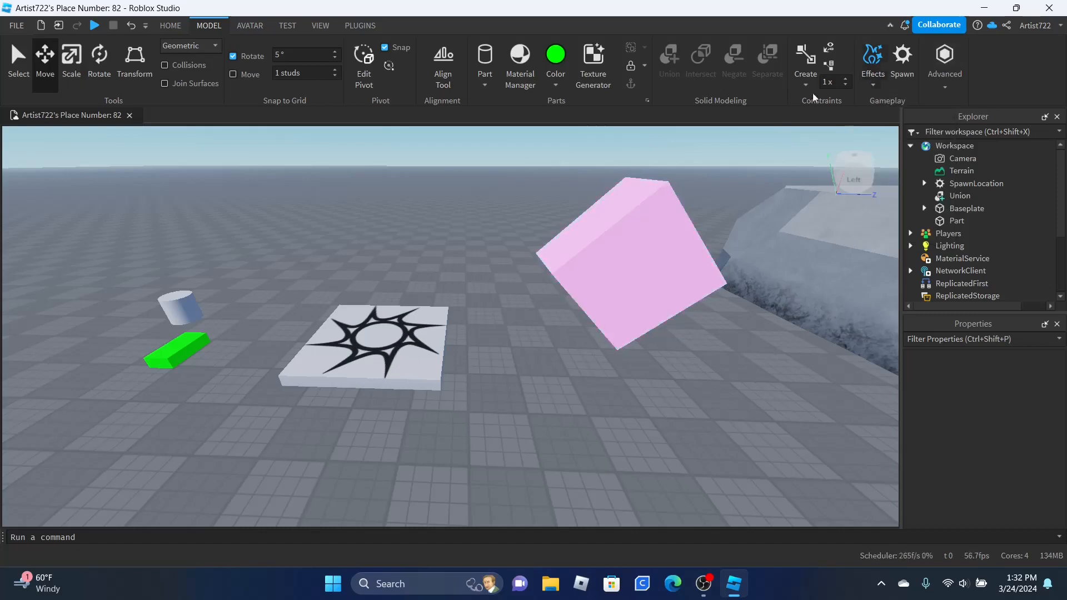
Step: Add a Fire effect to the tilted pink block and view it from closer up
left_click(871, 93)
left_click(882, 113)
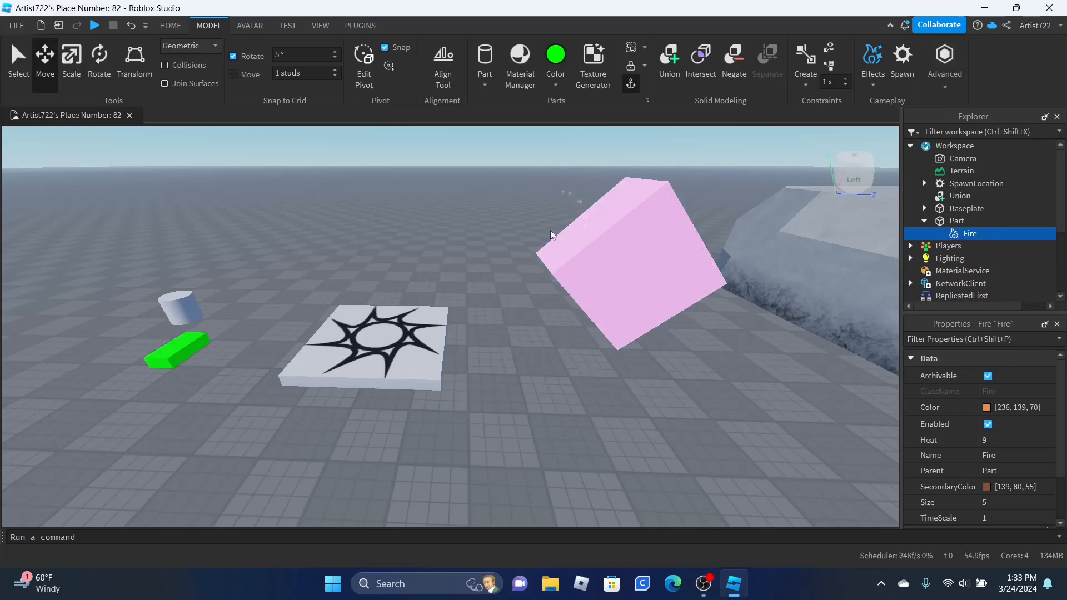
right_click_drag(679, 247, 683, 245)
right_click_drag(493, 176, 494, 176)
right_click_drag(698, 208, 698, 209)
left_click(464, 311)
left_click_drag(464, 311, 467, 293)
key("Delete")
Step: Look over the advanced object and script options, then bring up the avatar tools
left_click(957, 87)
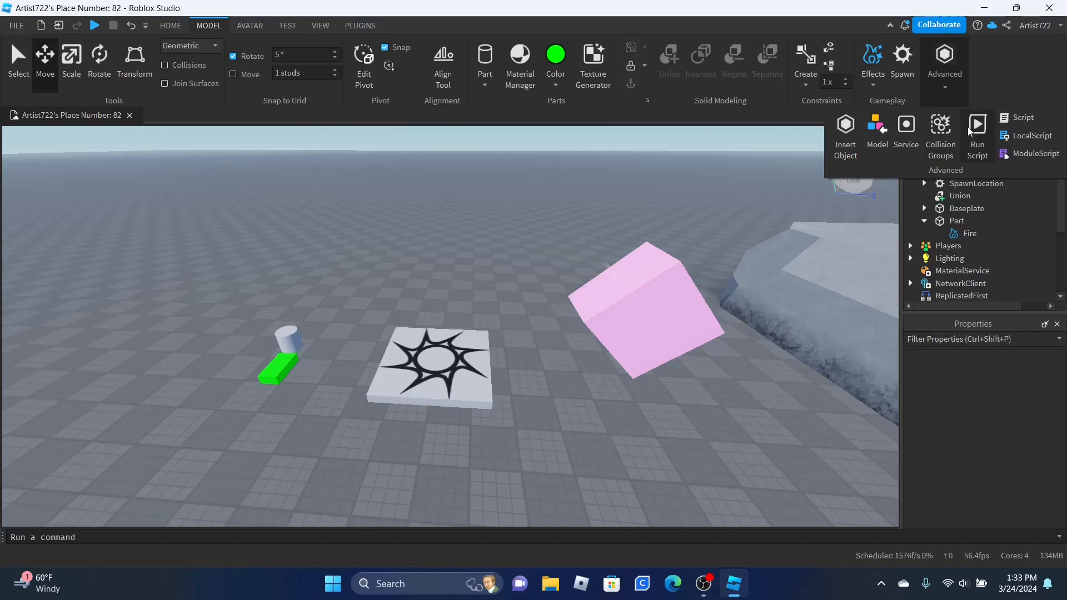
left_click(943, 94)
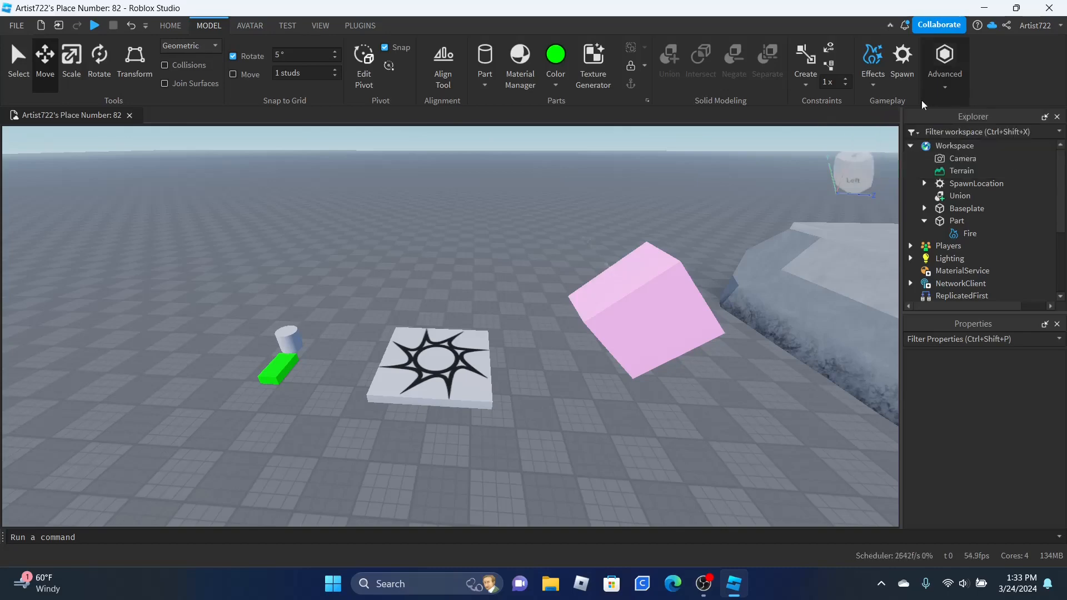
left_click(241, 28)
right_click_drag(530, 165, 544, 188)
key("a")
key("w")
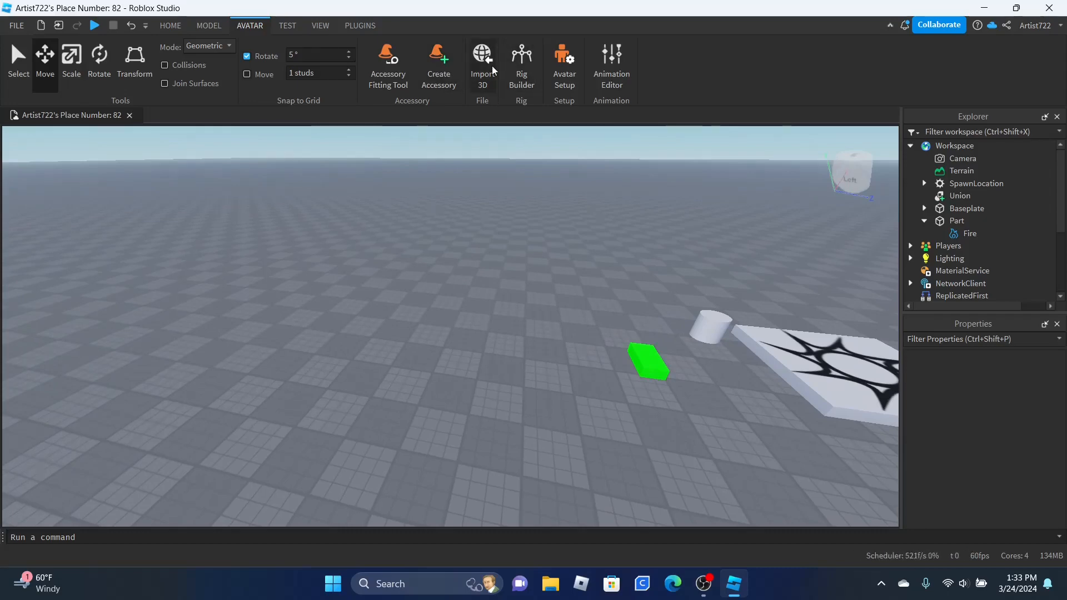
Step: Generate an R15 masculine rig of My Avatar, place it on the baseplate nearer the green block and turn it 90 degrees
left_click(527, 78)
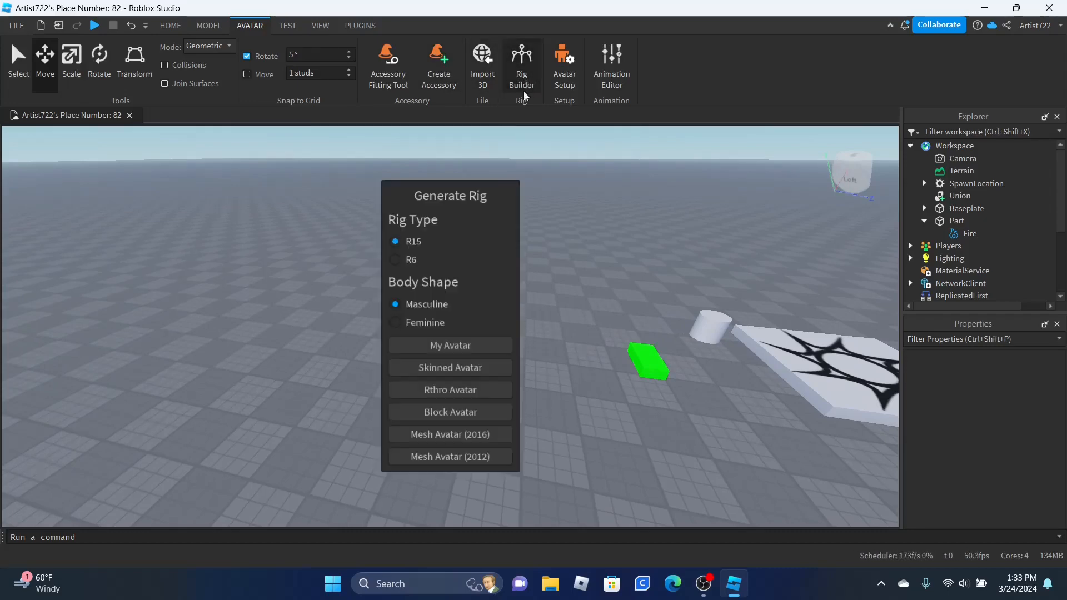
left_click(457, 355)
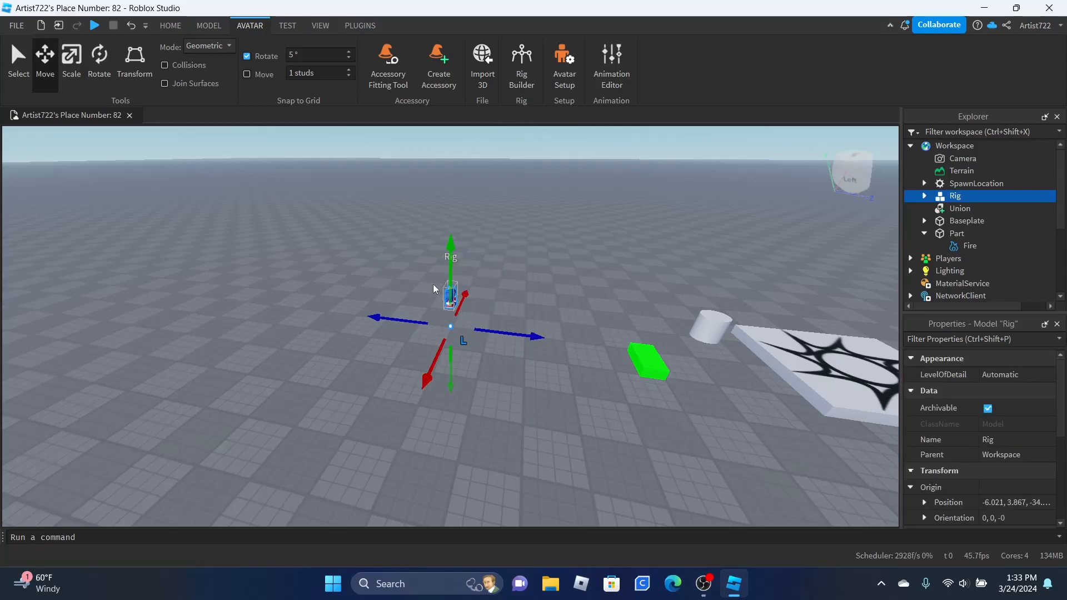
left_click_drag(446, 310, 514, 327)
key("ctrl+r")
left_click(581, 298)
scroll(578, 298, "up", 2)
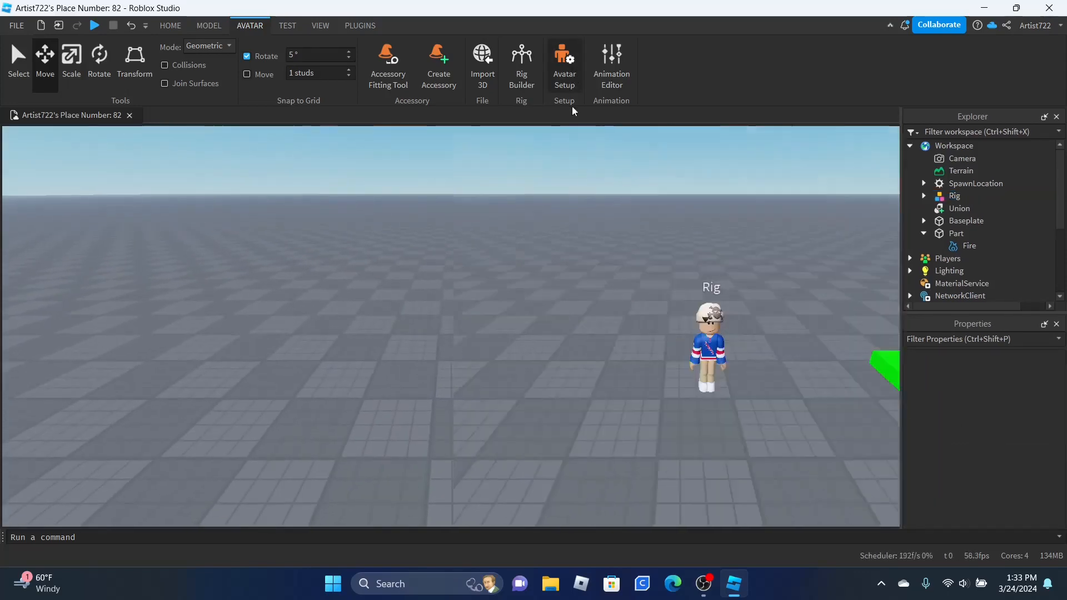
Step: Load the rig from the current place into Avatar Setup and preview the Walk movement animation on it
left_click(569, 80)
left_click(112, 339)
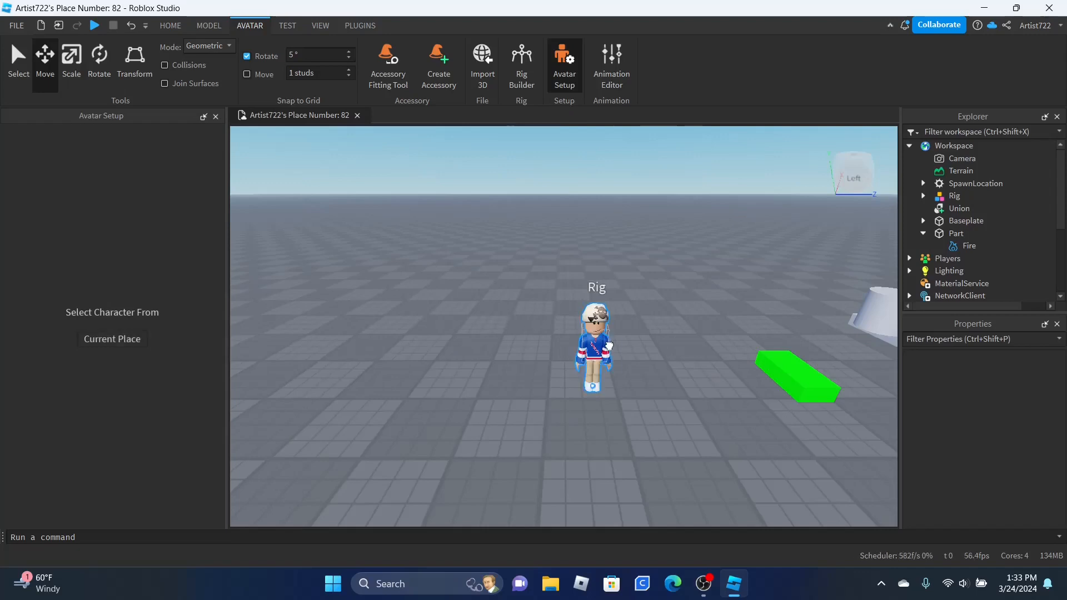
left_click(593, 348)
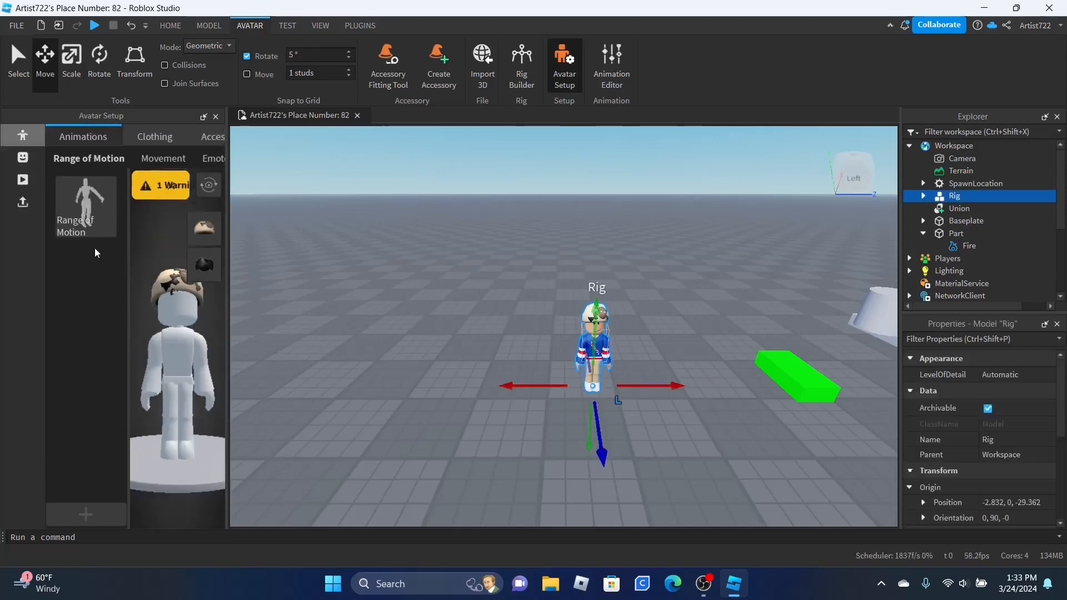
left_click(162, 158)
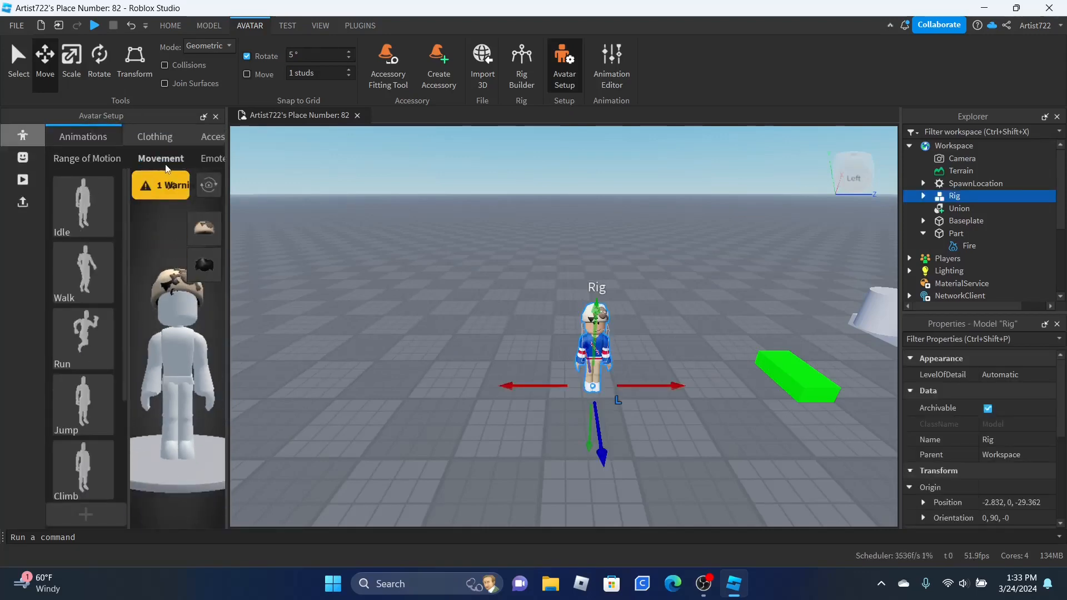
left_click(80, 295)
right_click_drag(386, 364, 381, 350)
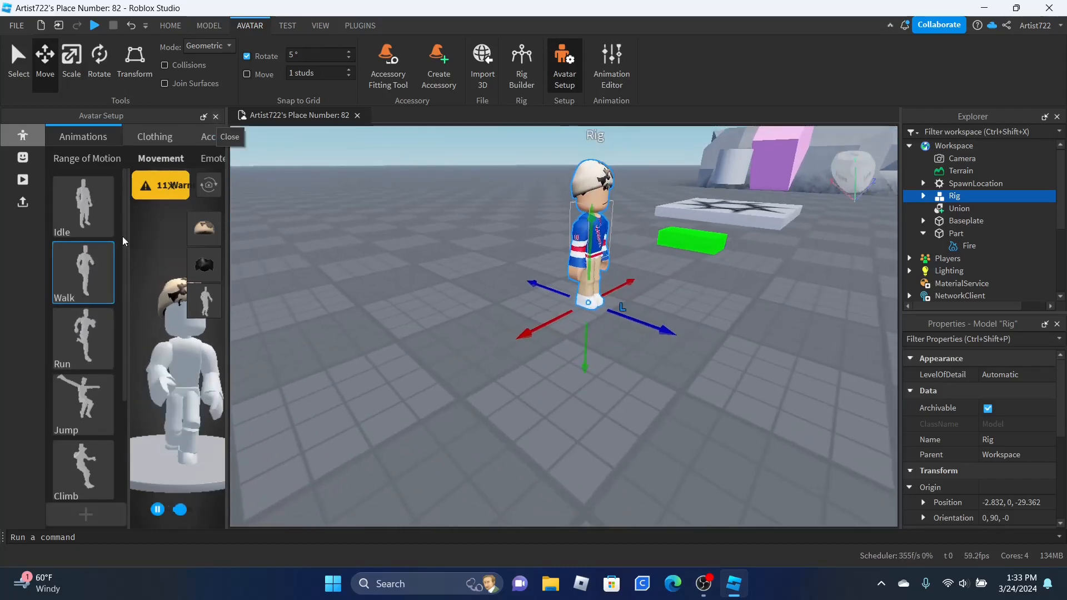
Step: Browse the rig's clothing, accessories and body options, then close Avatar Setup
left_click(178, 141)
left_click(207, 137)
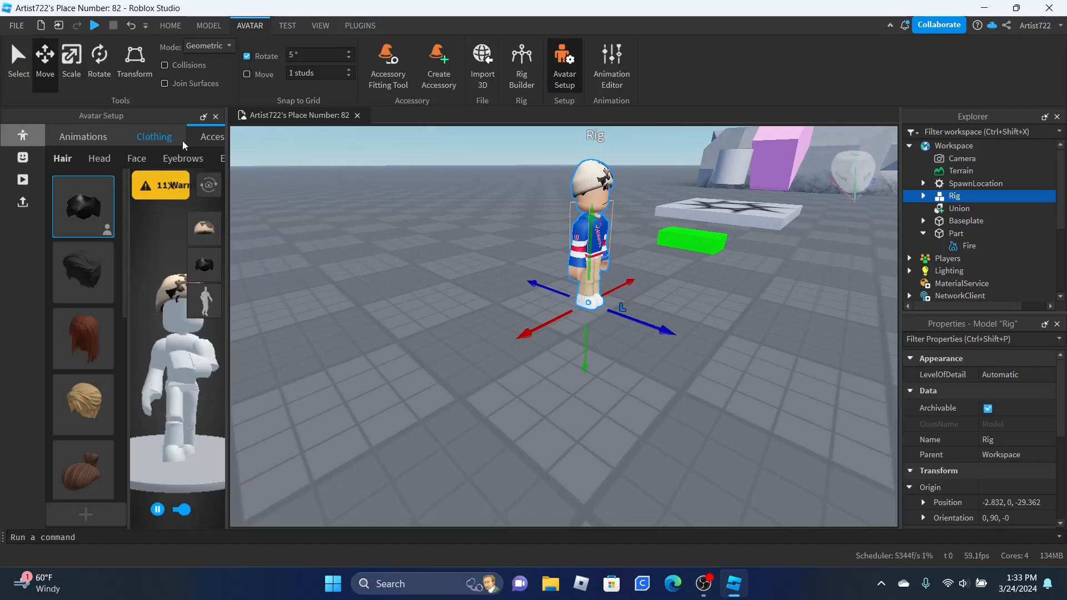
left_click(182, 139)
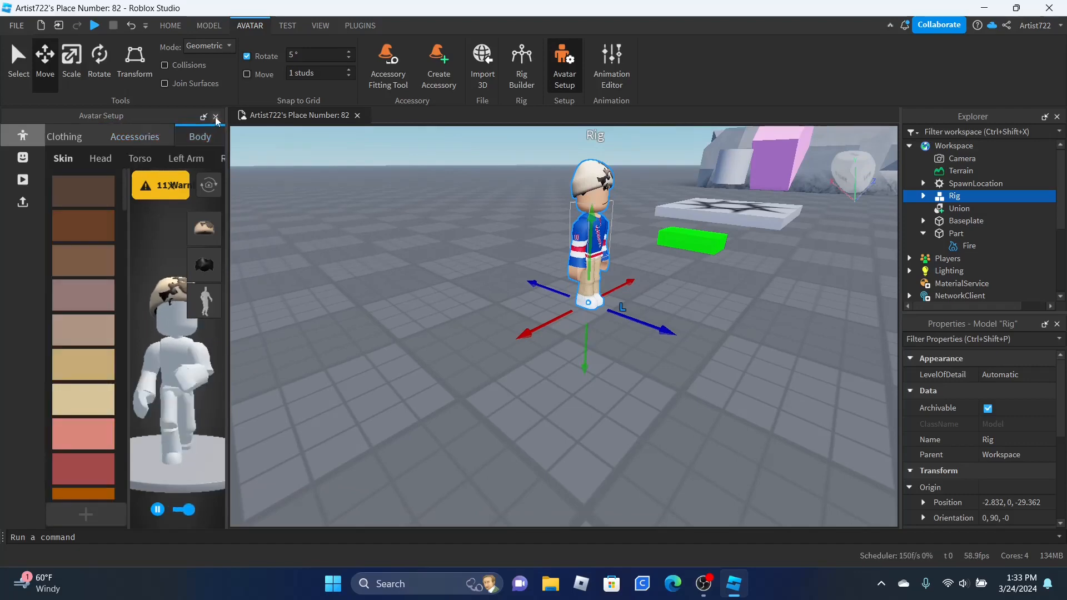
left_click(564, 64)
Step: Open the Animation Editor, shrink it to enlarge the viewport, and choose the rig as the character to animate
left_click(595, 65)
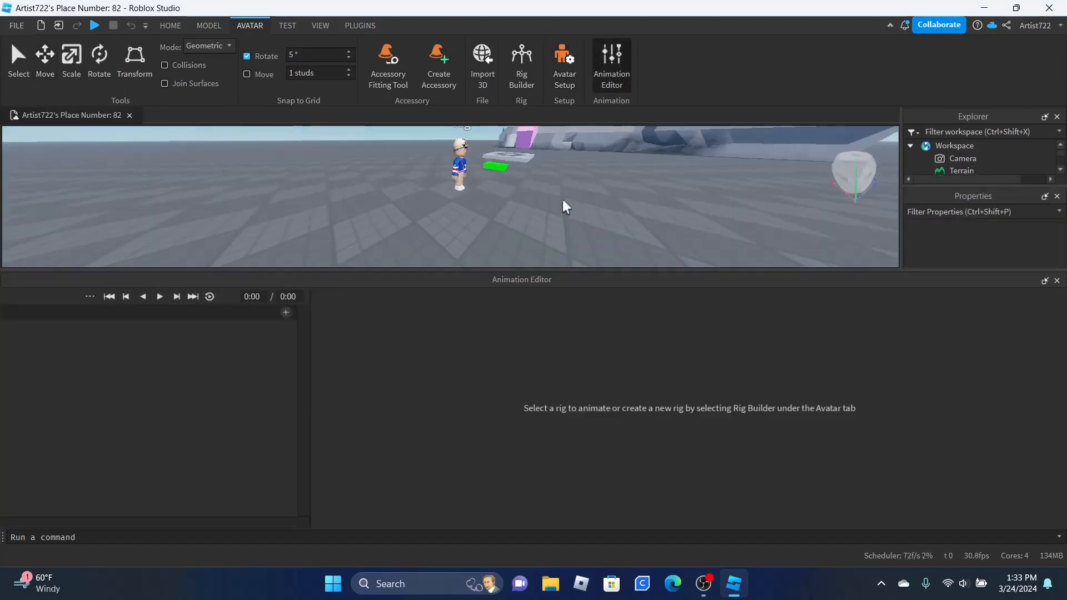
left_click_drag(519, 270, 467, 379)
scroll(541, 258, "up", 3)
right_click_drag(541, 259, 535, 255)
scroll(544, 265, "down", 3)
left_click(442, 244)
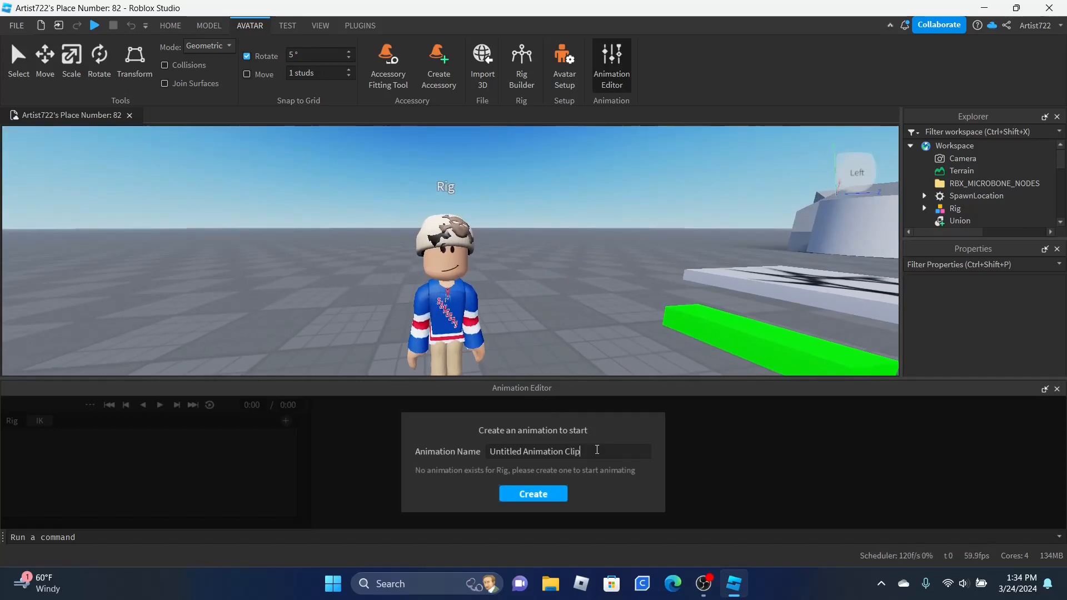
Step: Create a new animation clip named wave for the rig
key("ctrl+a")
type("wav")
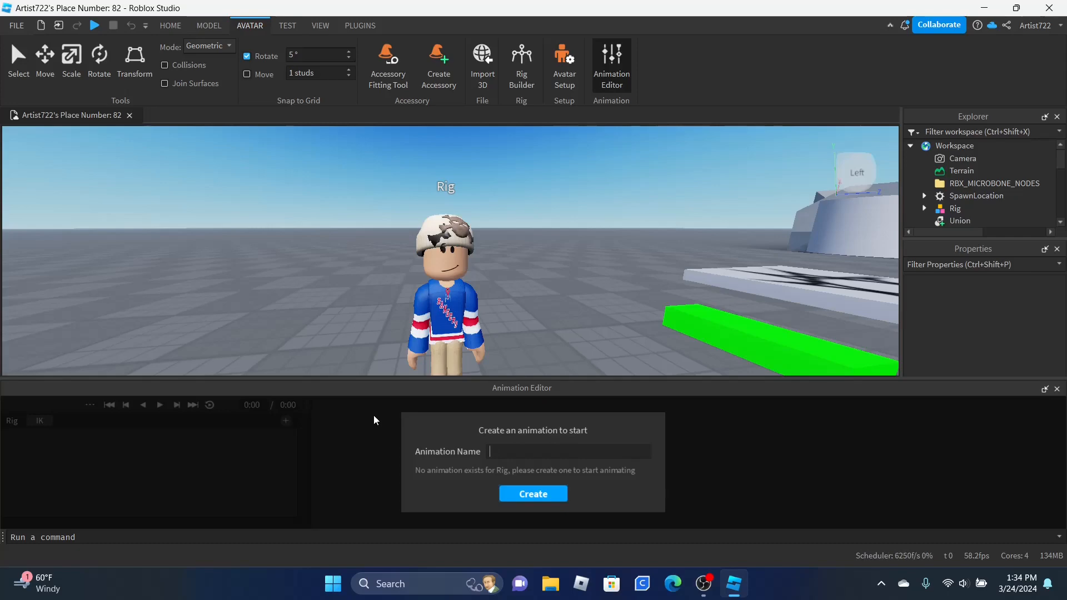
type("e")
key("Return")
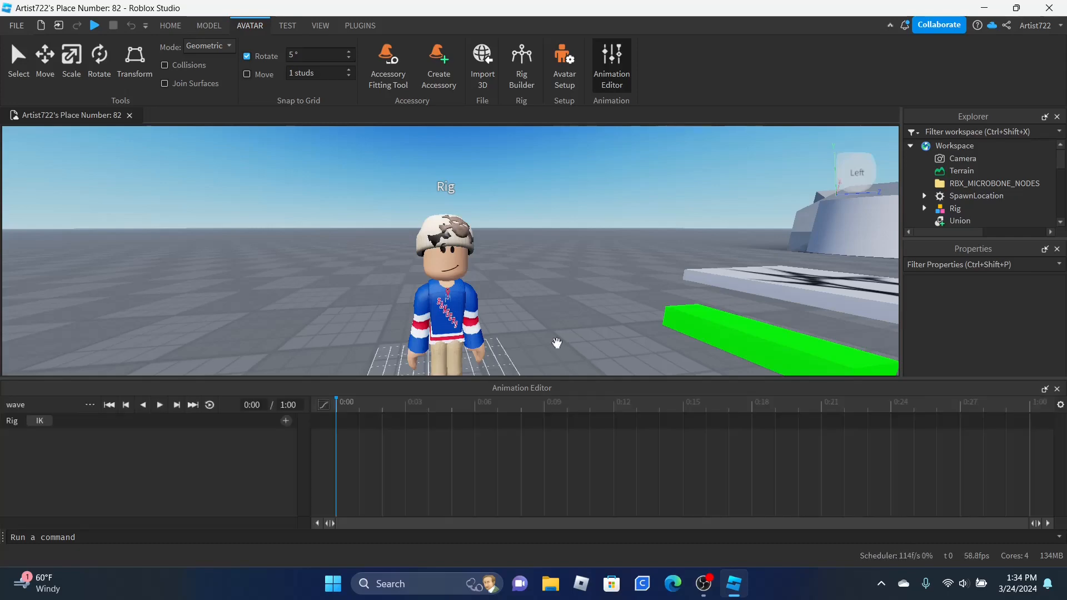
Step: Animate the rig's left upper arm rising step by step to straight up, with rotation keyframes at 0:00, 0:01, 0:02 and 0:03
left_click(470, 295)
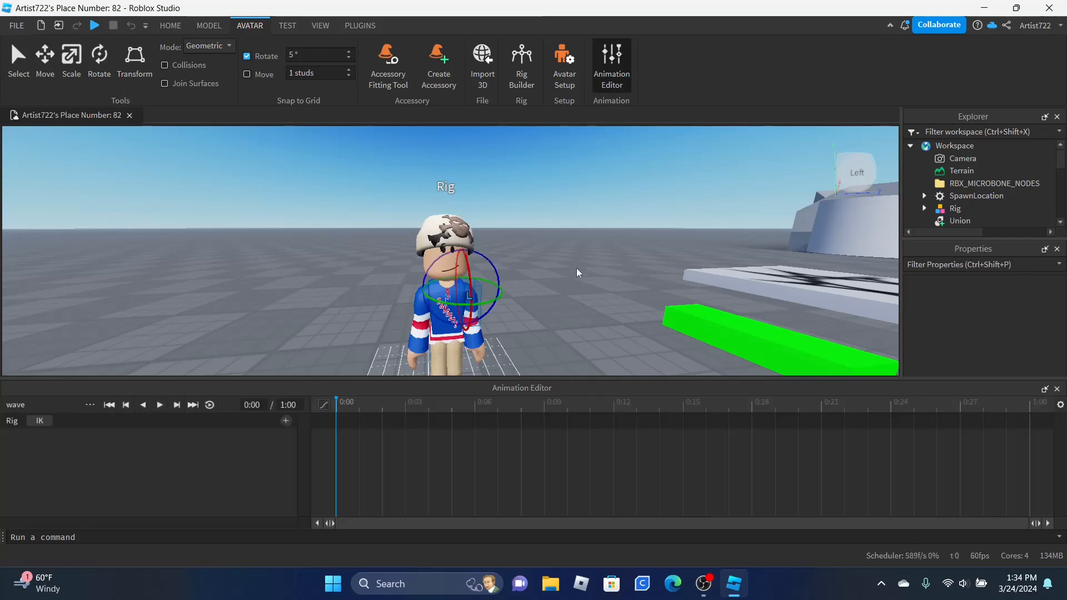
scroll(565, 261, "down", 2)
scroll(564, 261, "up", 3)
right_click_drag(565, 261, 509, 268)
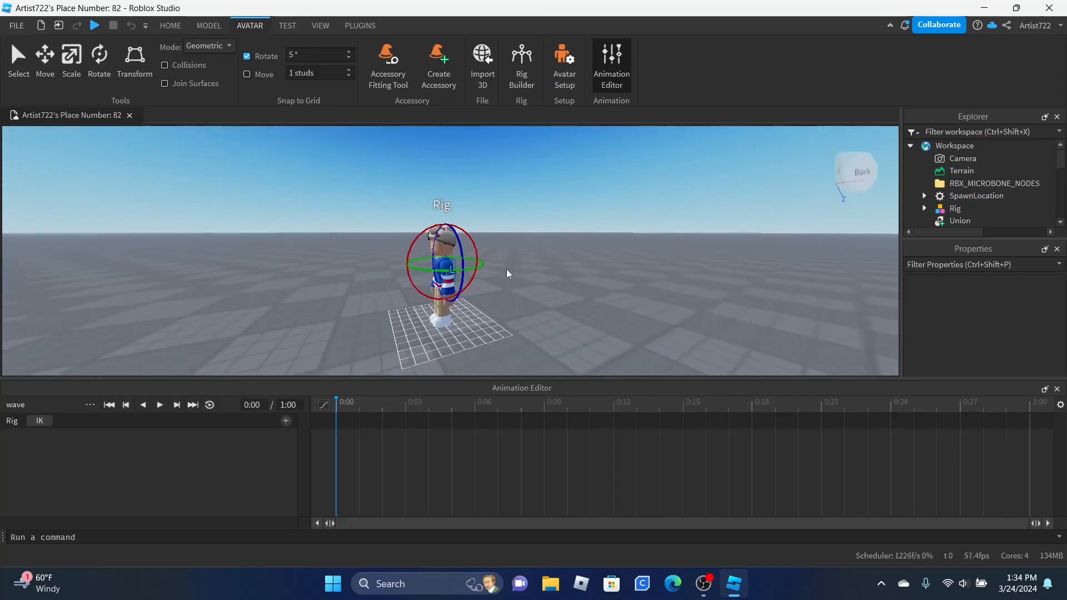
left_click_drag(496, 201, 497, 239)
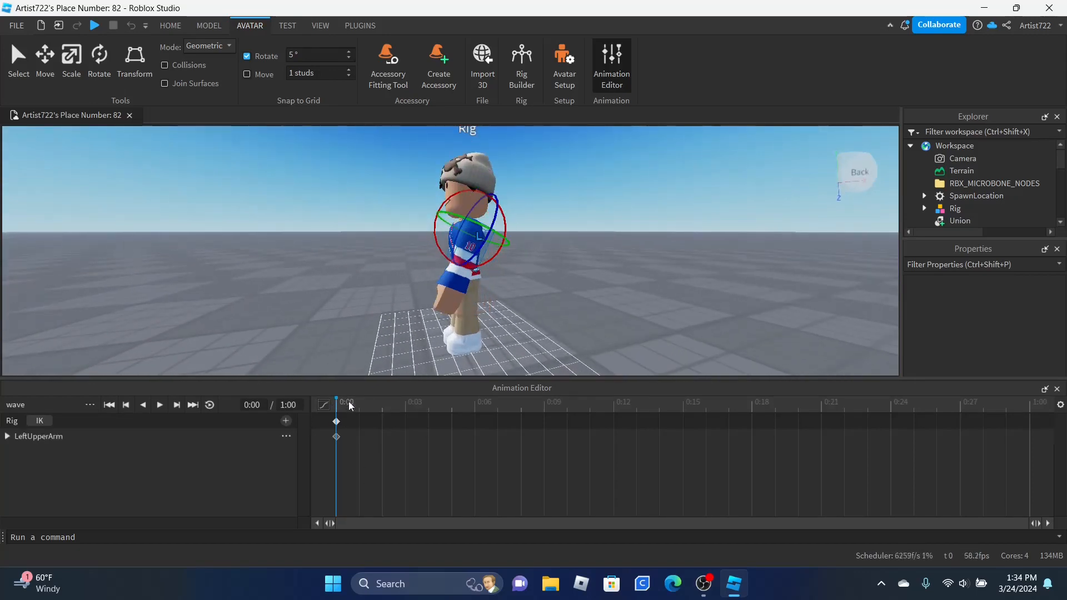
left_click_drag(482, 182, 523, 191)
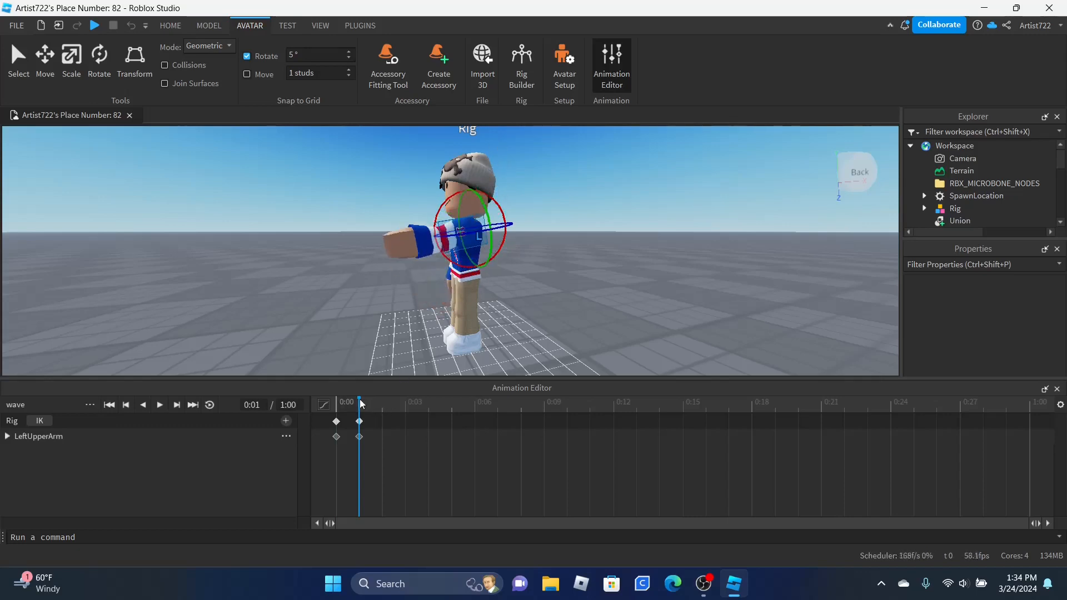
left_click_drag(498, 209, 516, 238)
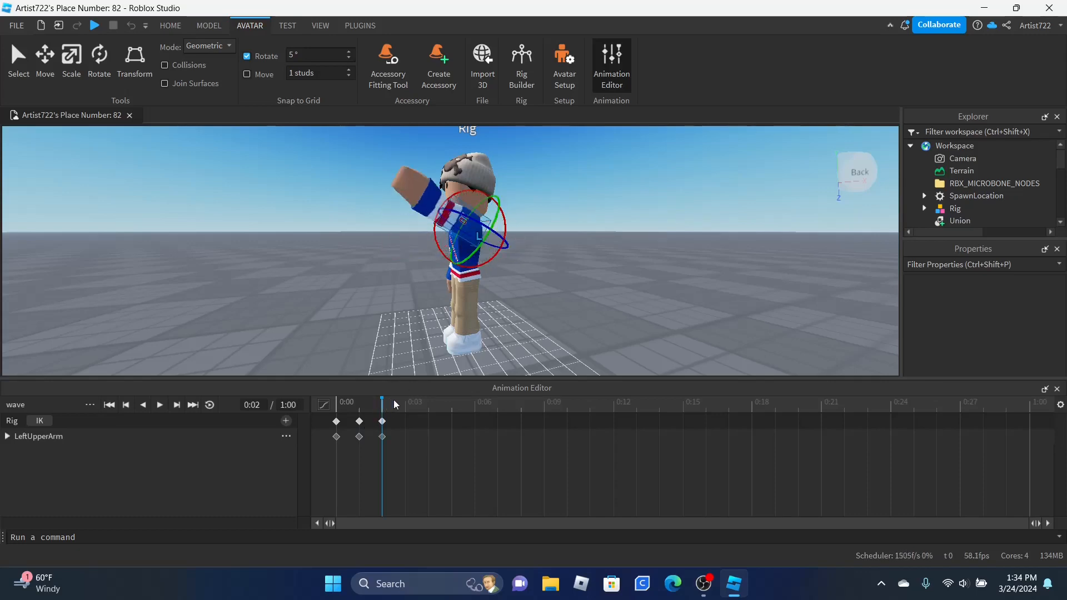
left_click_drag(488, 239, 482, 178)
Step: Lower the left upper arm back to the rig's side with rotation keyframes at 0:04, 0:05, 0:06 and 0:07
left_click_drag(406, 402, 428, 402)
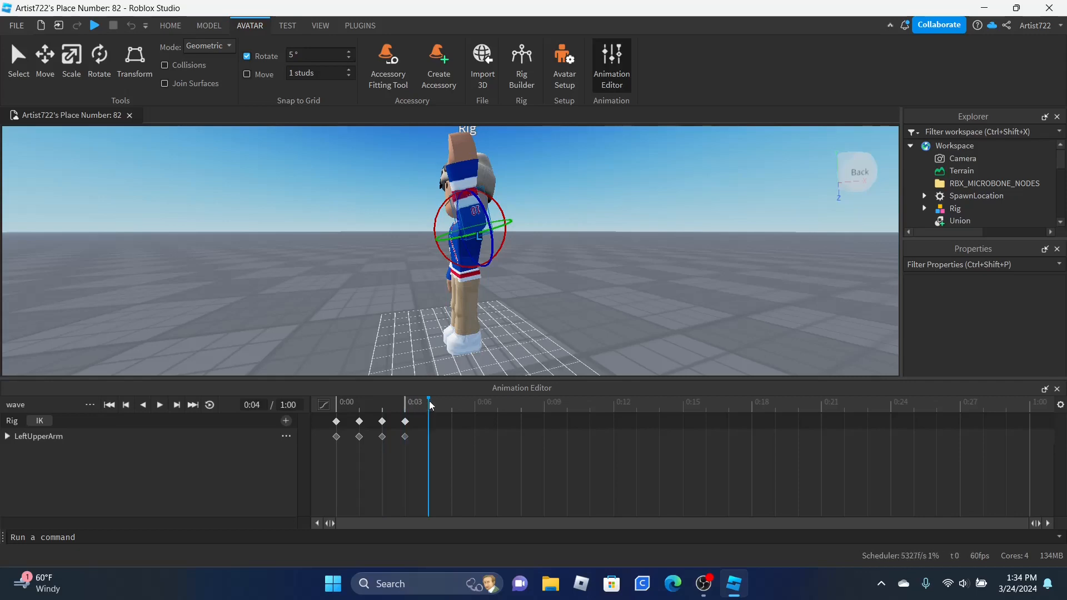
left_click_drag(502, 212, 479, 193)
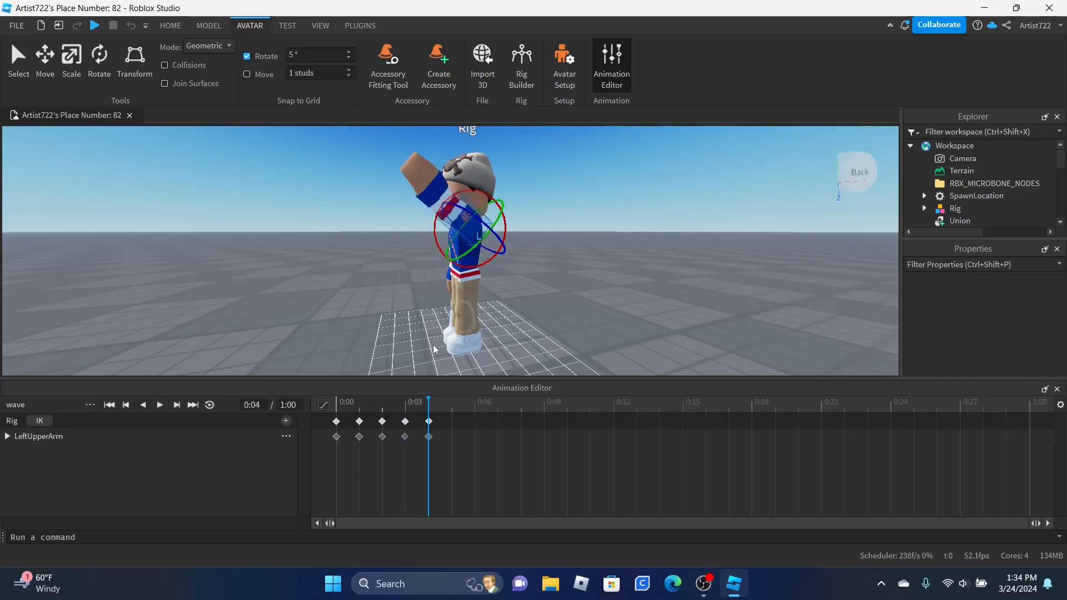
left_click(452, 399)
left_click_drag(504, 228, 501, 211)
left_click(474, 404)
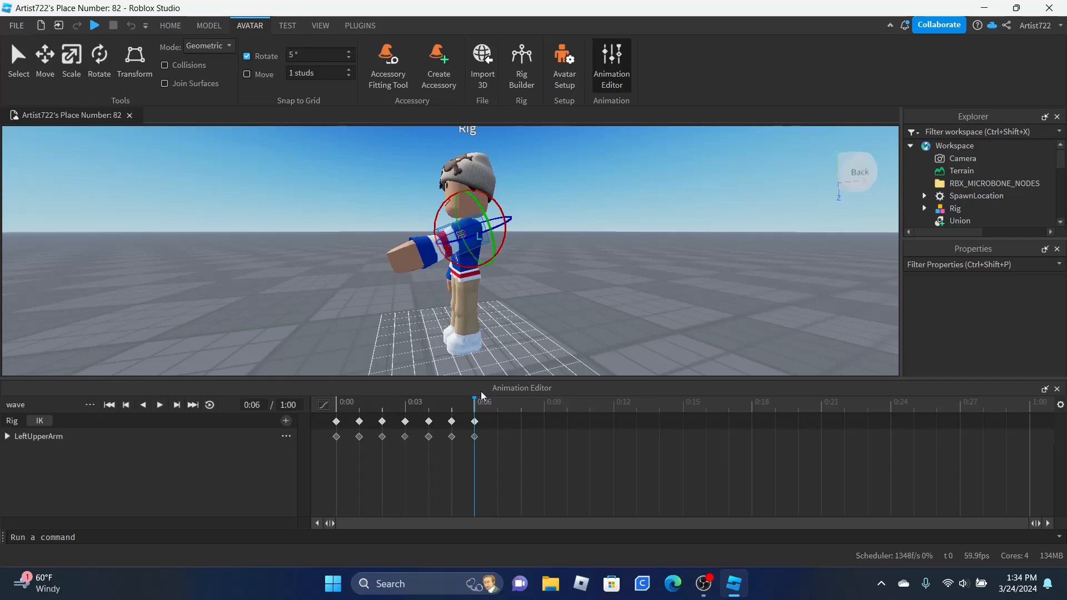
left_click(498, 405)
left_click_drag(506, 236, 506, 196)
Step: Play the wave animation several times to preview the left arm's motion
left_click(521, 210)
key("space")
key("space")
key("space")
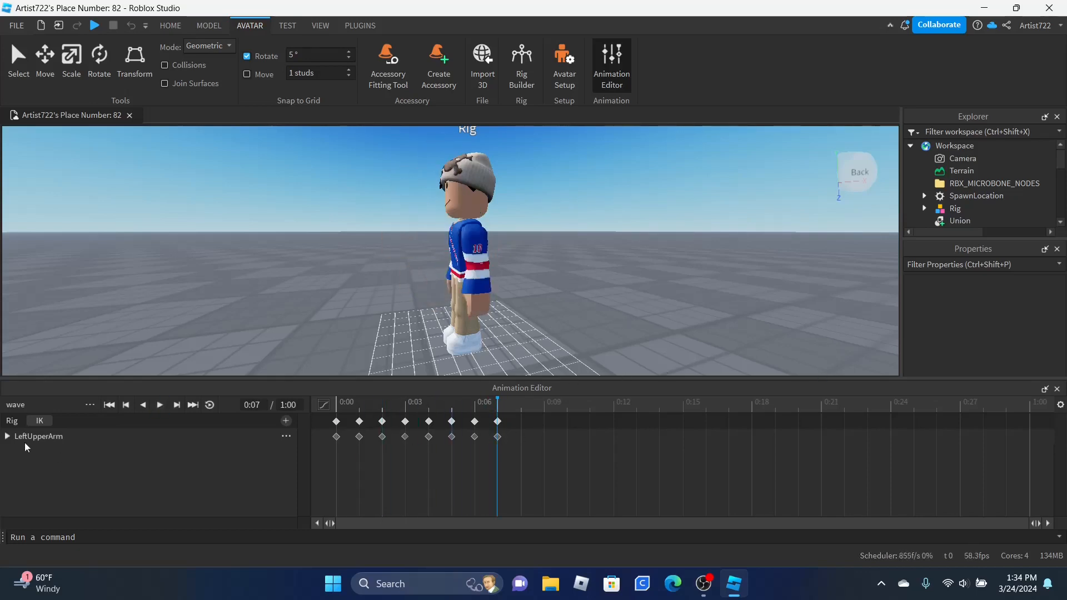
left_click(41, 438)
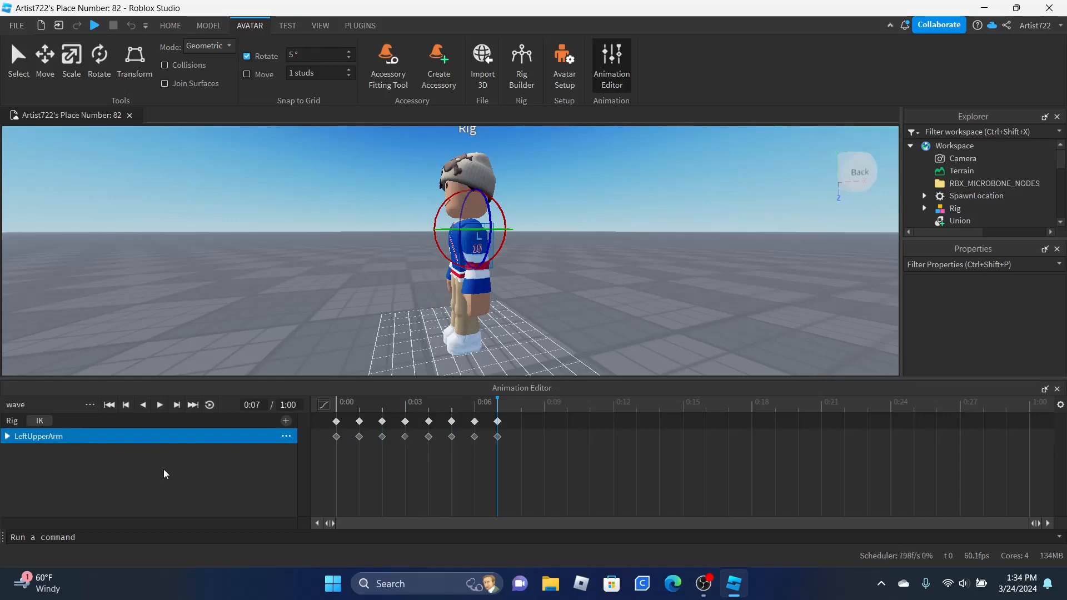
left_click(159, 405)
left_click(159, 405)
left_click(160, 405)
Step: Set the animation's playback speed to 0.25x and replay the wave
left_click(1060, 406)
mouse_move(1015, 417)
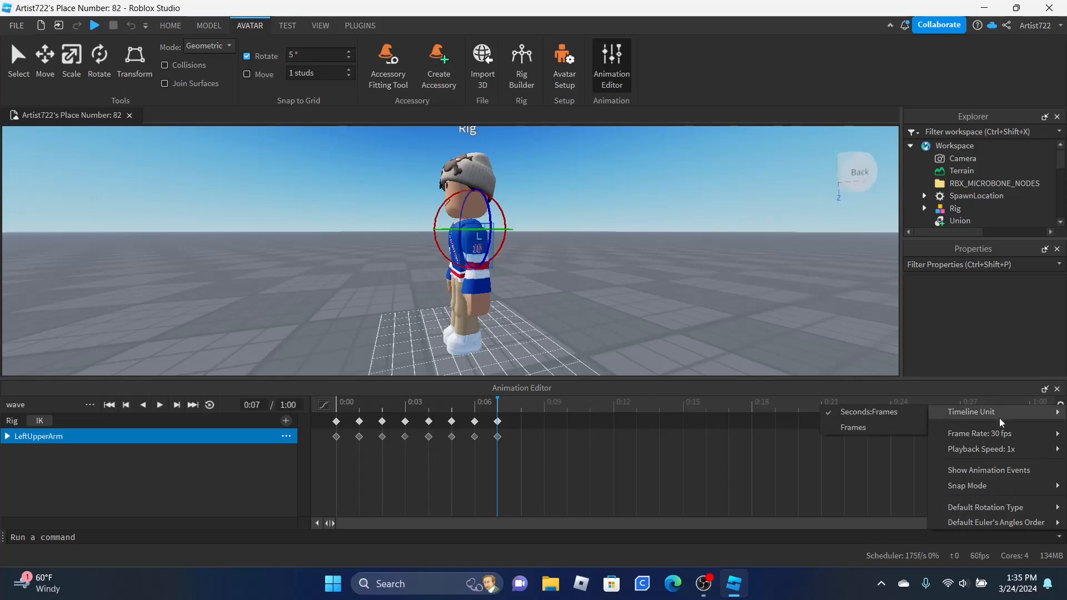
mouse_move(1021, 449)
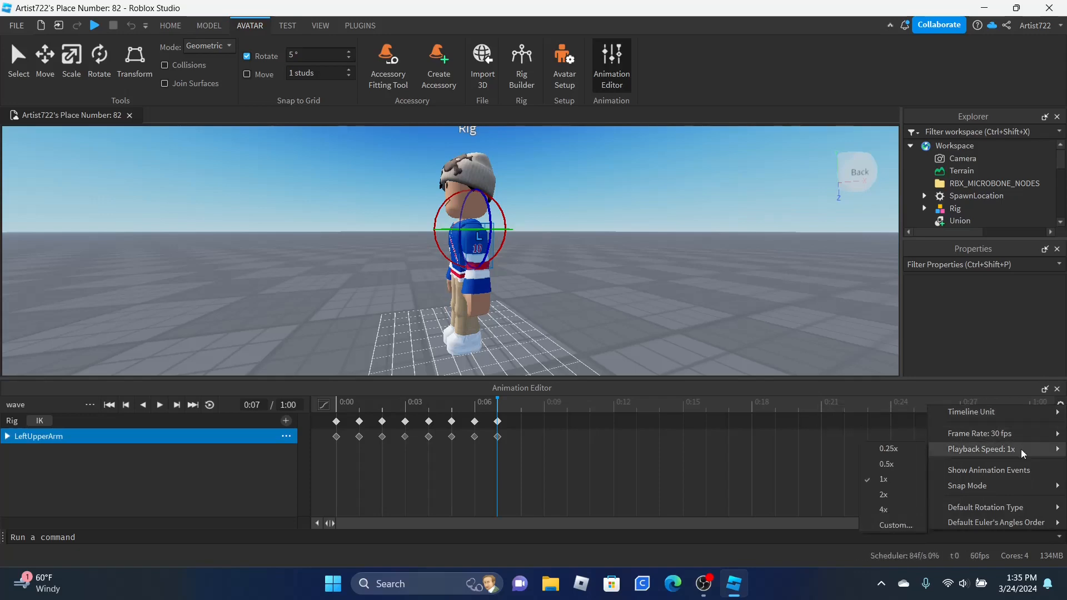
left_click(914, 450)
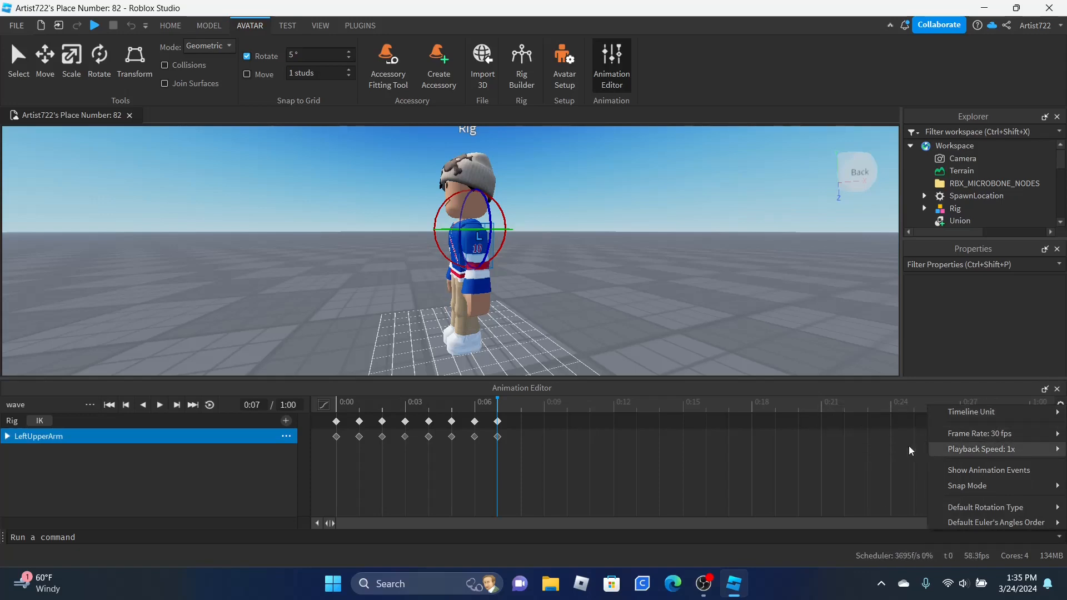
key("space")
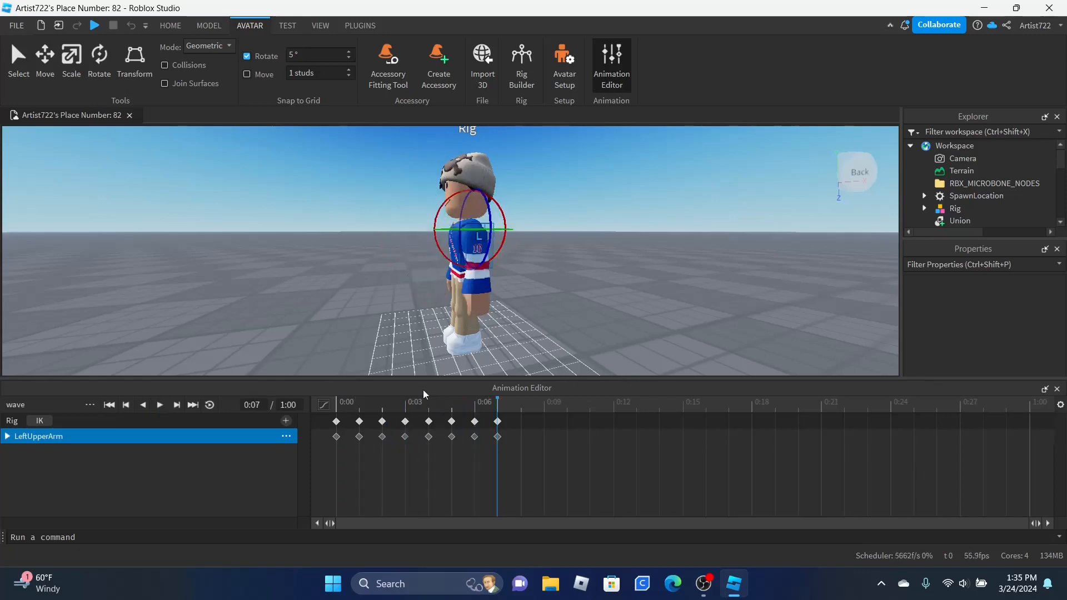
Step: Review the snap mode, default rotation type and Euler's angles order settings, then close the Animation Editor
left_click(1060, 404)
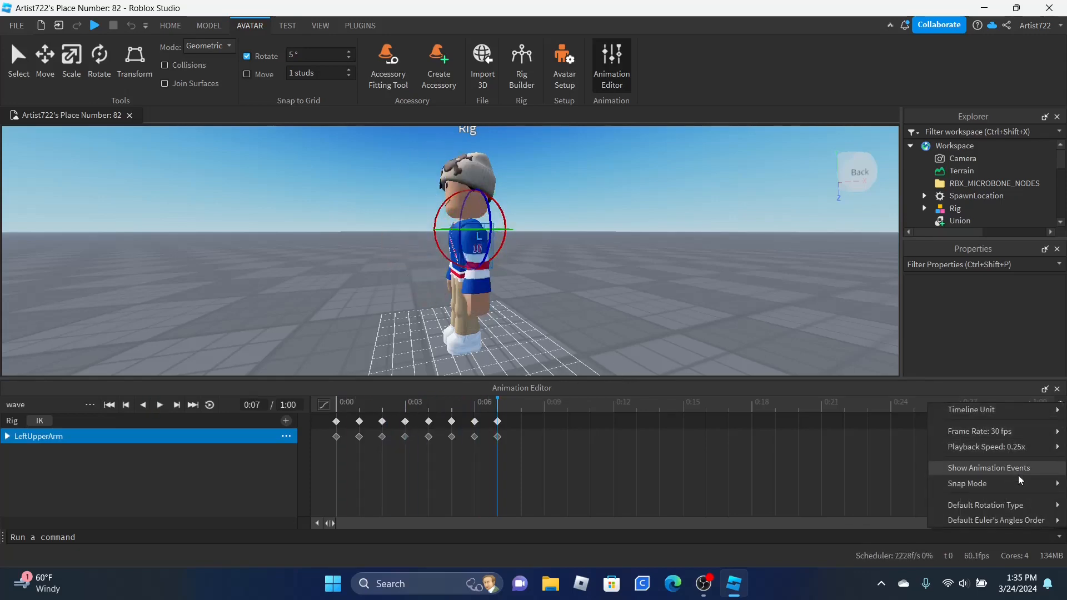
mouse_move(1019, 481)
mouse_move(1017, 506)
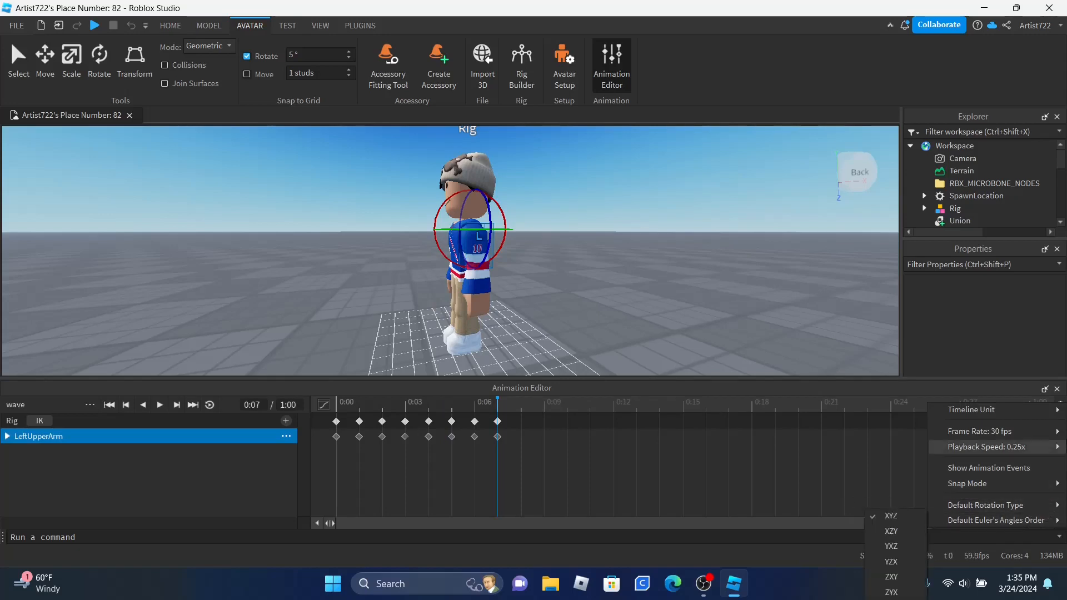
left_click(1060, 400)
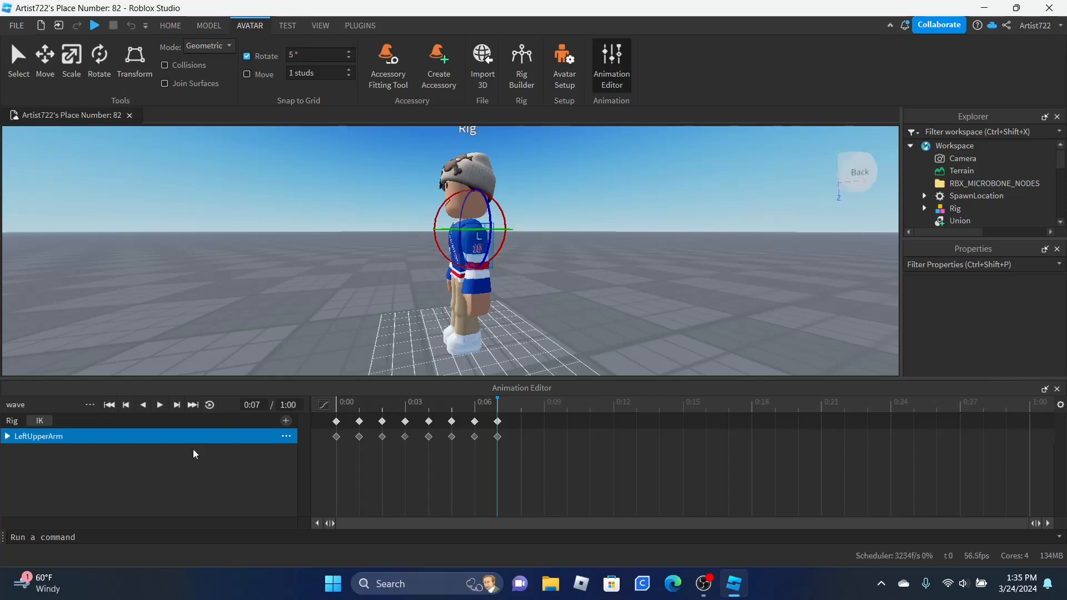
left_click(1058, 390)
Step: Select the rig and inspect its child objects and its Humanoid's properties in the Explorer
scroll(604, 253, "up", 3)
right_click_drag(604, 253, 534, 270)
key("s")
key("a")
key("w")
key("q")
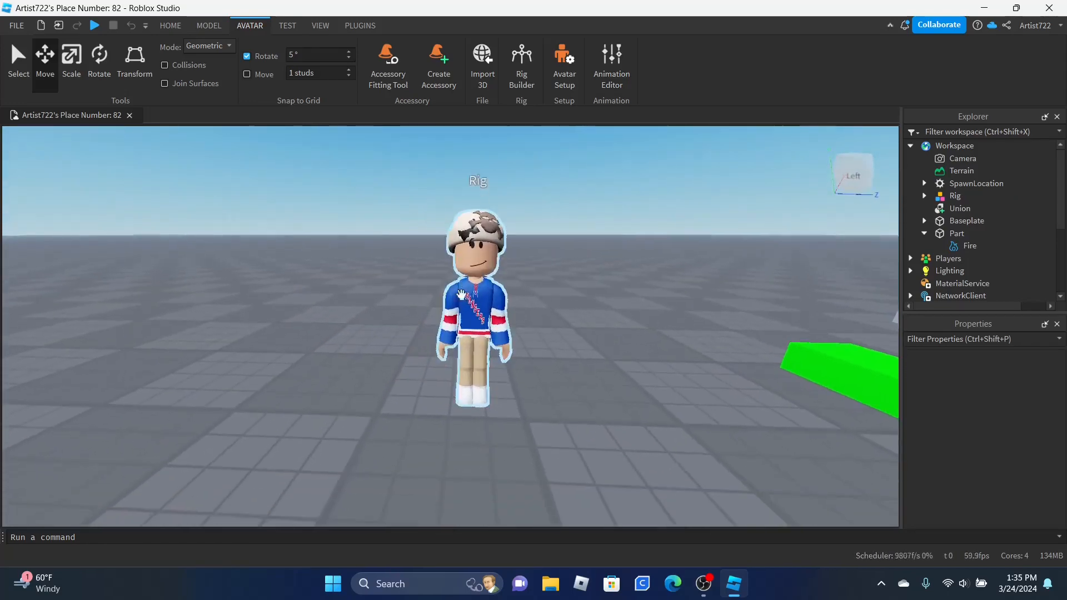
left_click(484, 281)
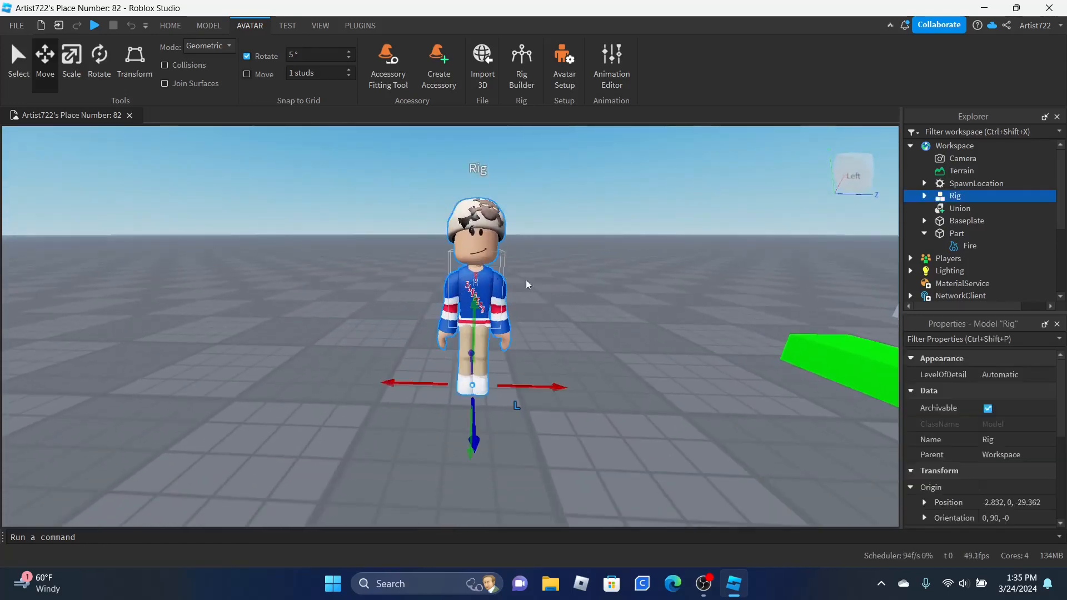
left_click(925, 198)
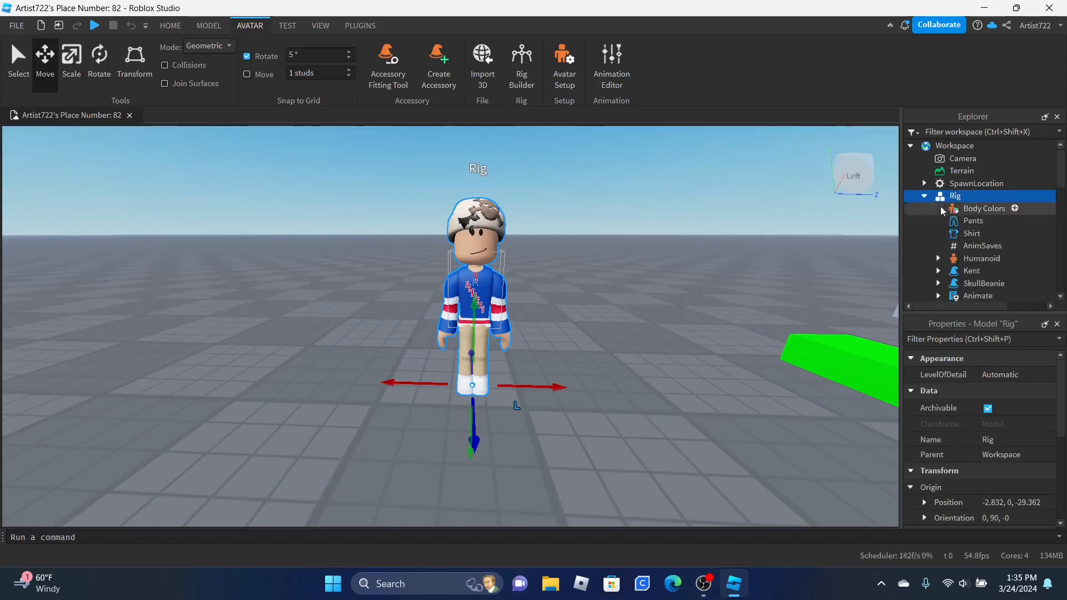
left_click(982, 259)
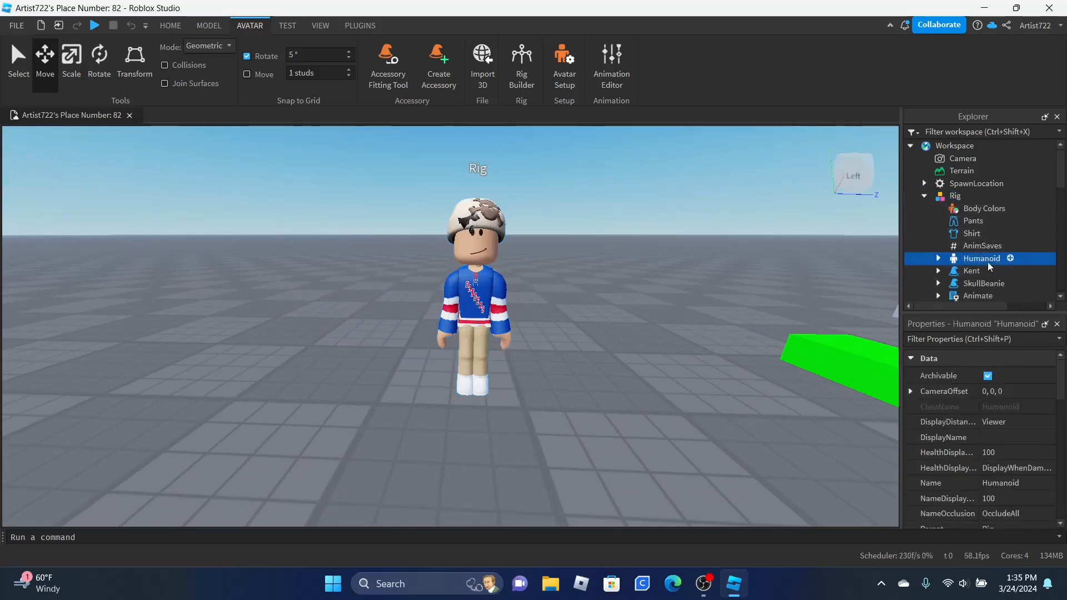
left_click(925, 195)
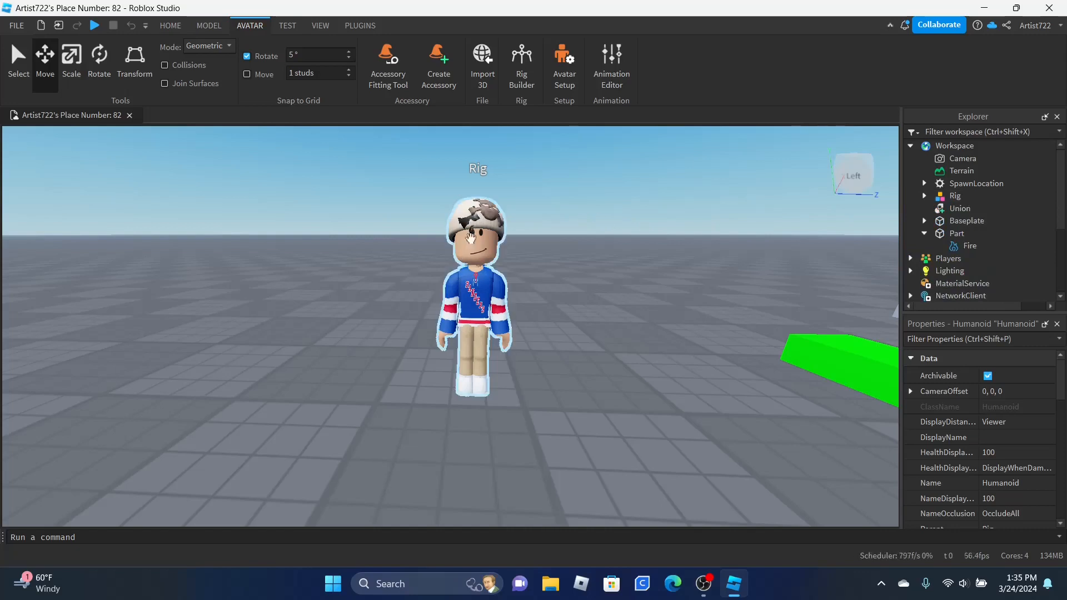
Step: Clear the selection and look once more through the rig's list of components in the Explorer
left_click(925, 196)
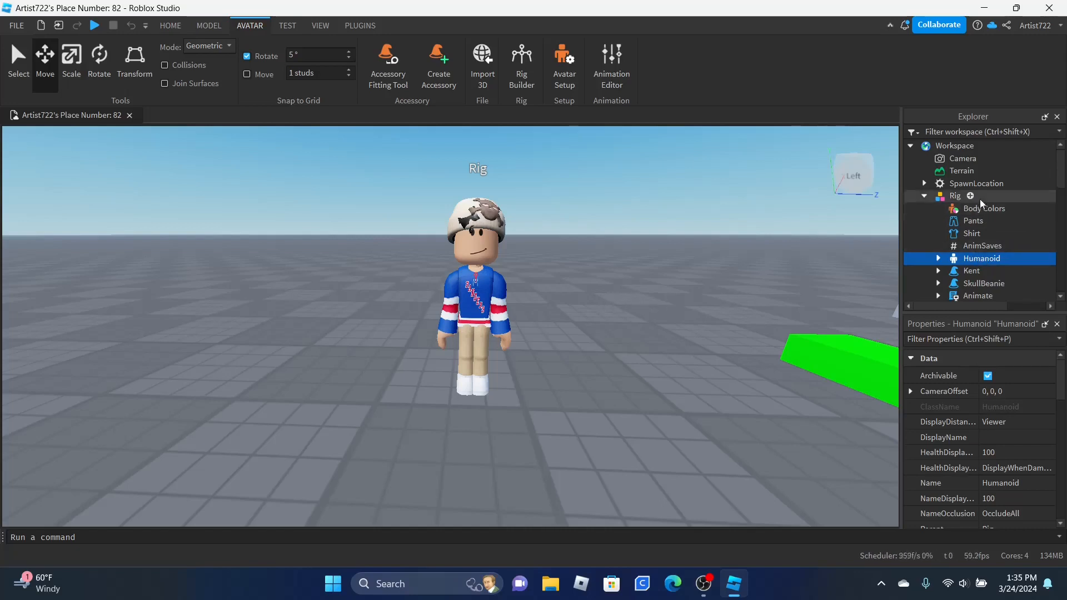
left_click(924, 196)
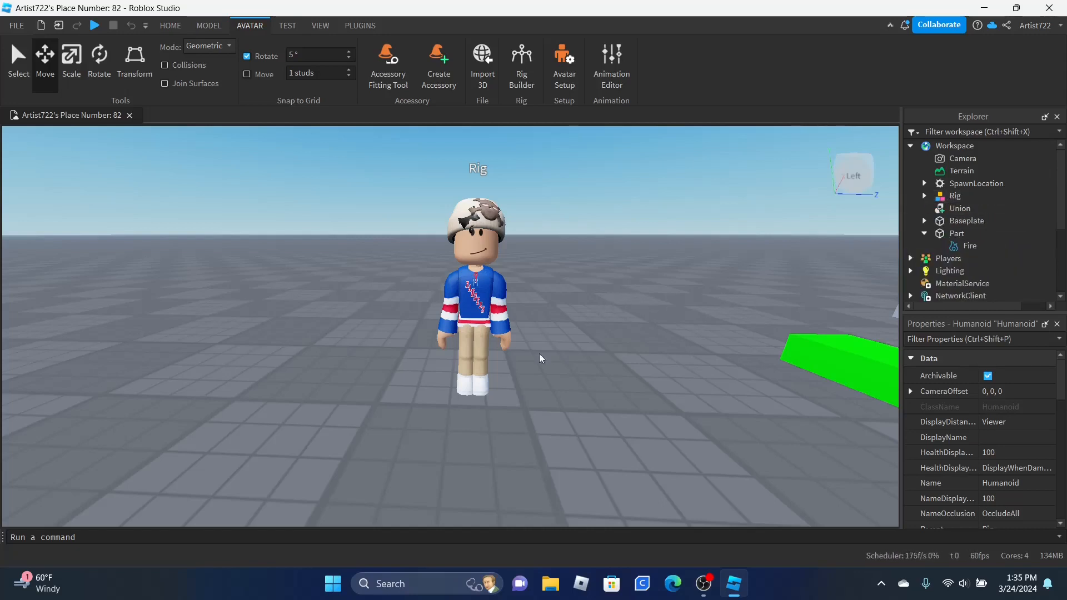
left_click(543, 327)
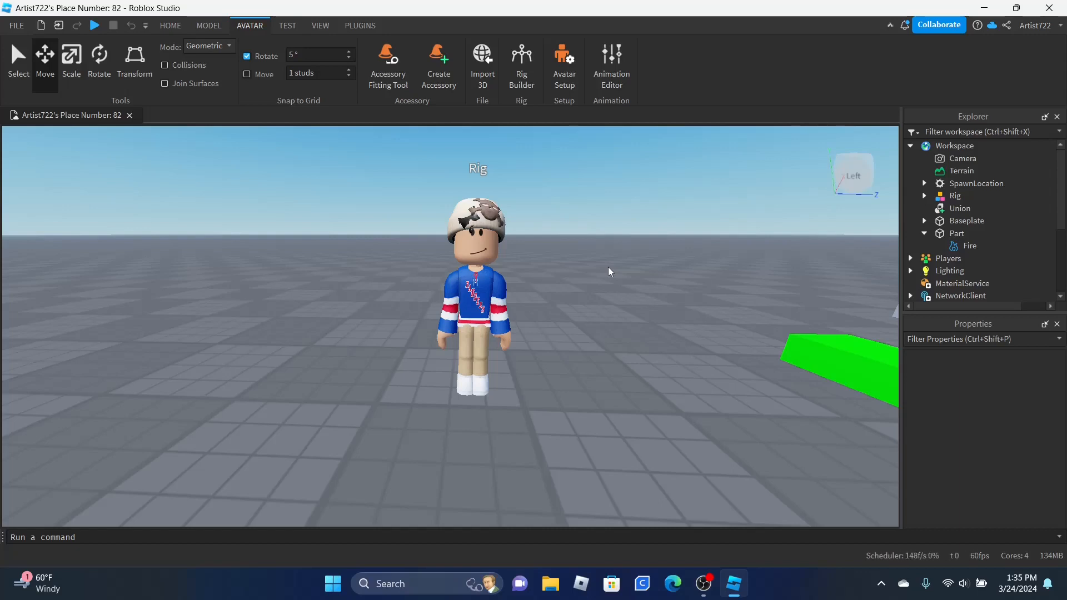
left_click(484, 322)
left_click(603, 300)
left_click(924, 196)
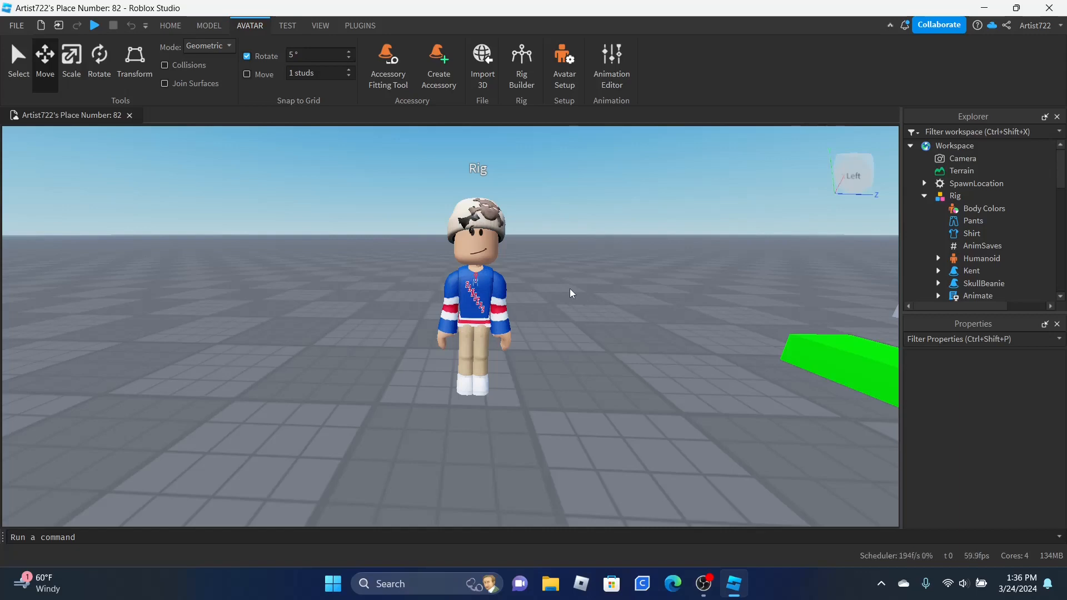
left_click(924, 196)
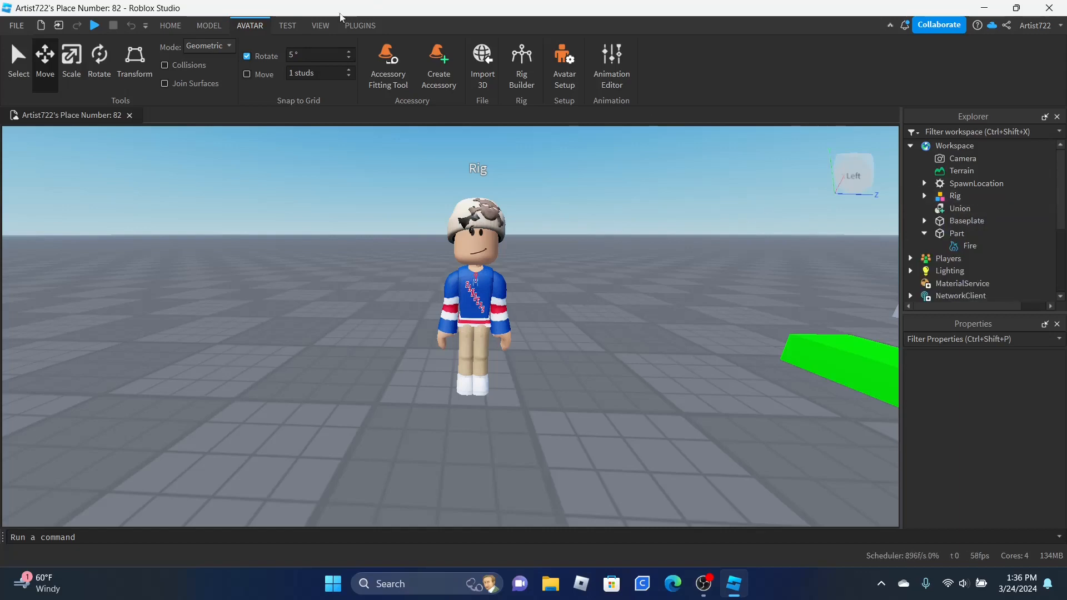
Step: Look over the testing tools, then hide and restore the Explorer and Properties windows from the View tools
left_click(285, 28)
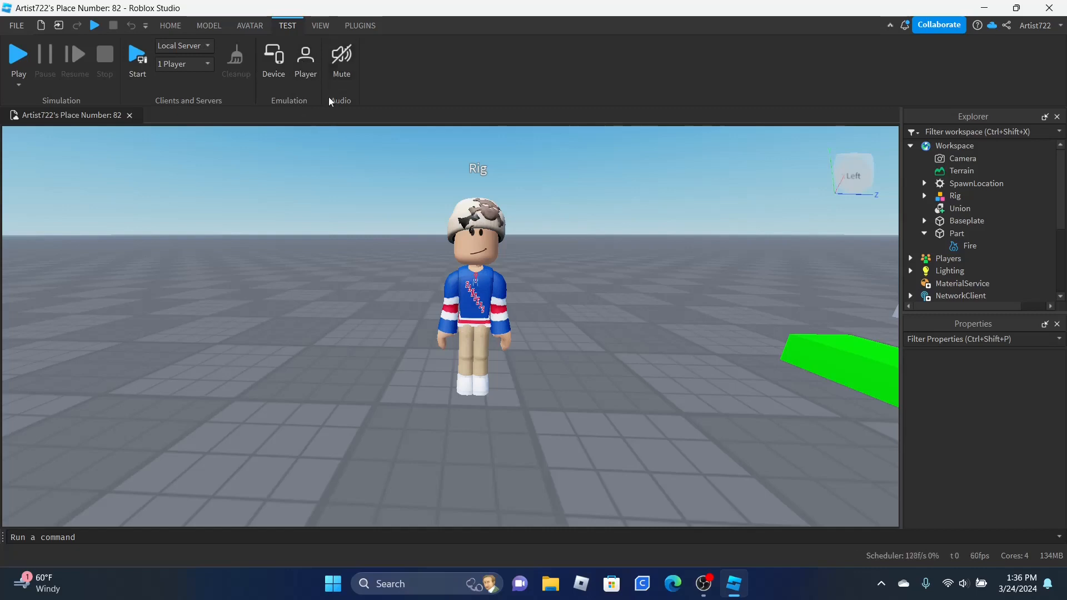
left_click(316, 29)
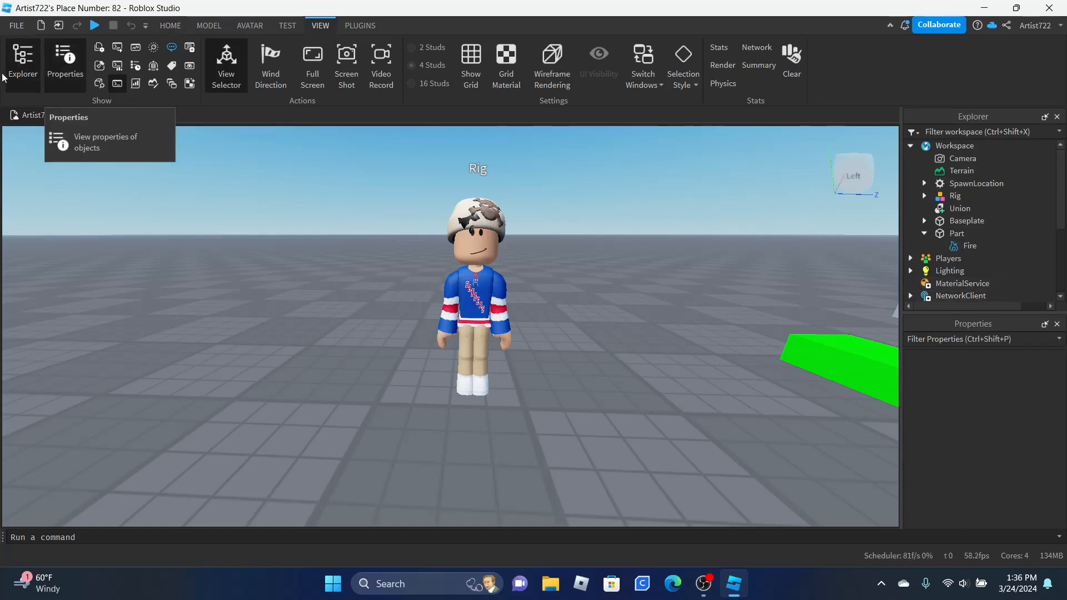
left_click(20, 74)
left_click(26, 67)
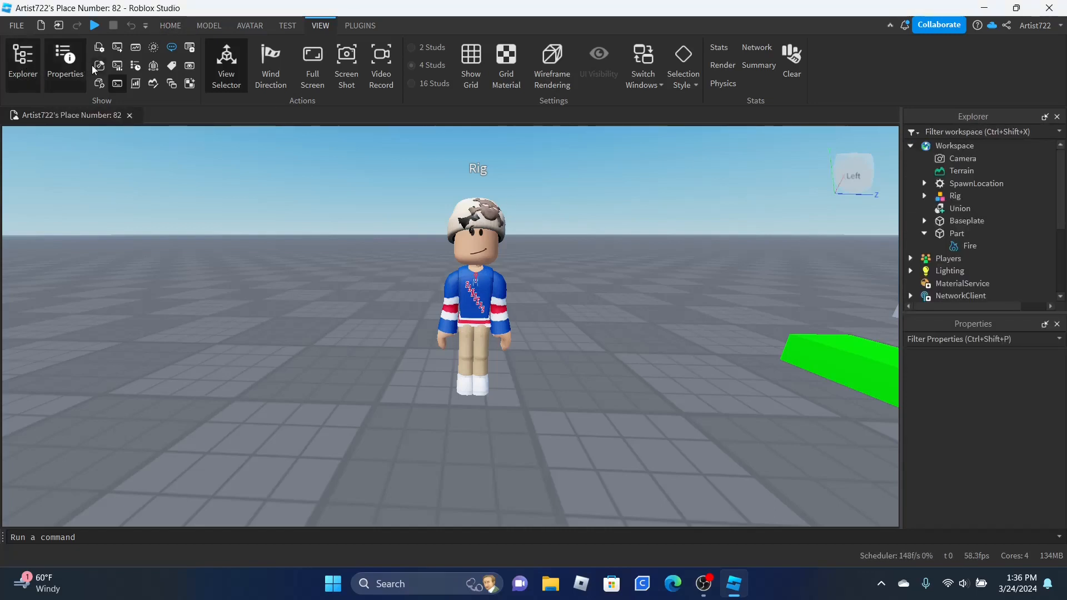
left_click(69, 69)
left_click(69, 68)
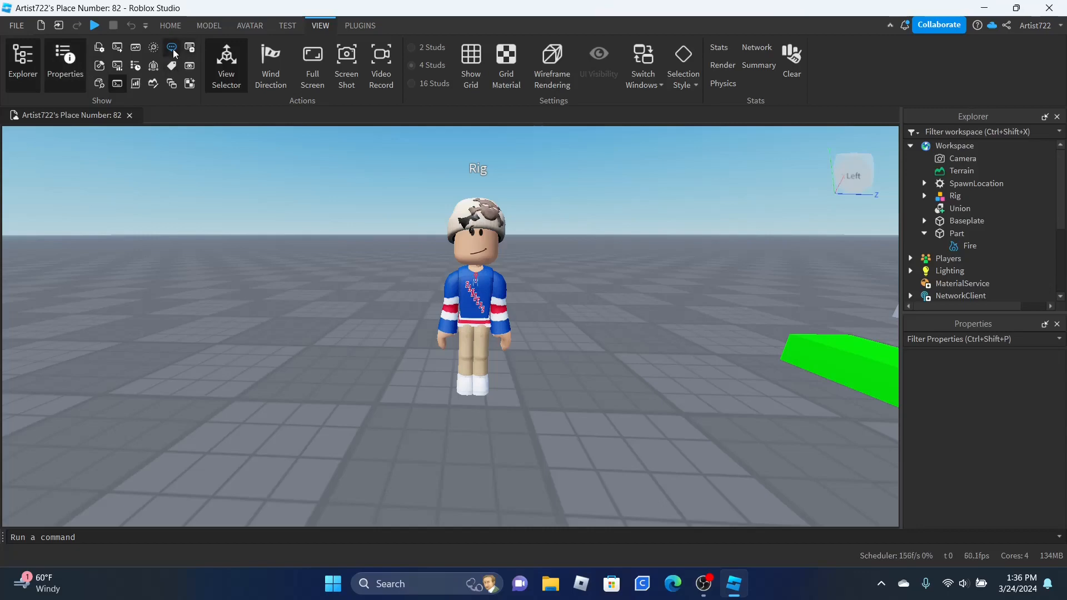
Step: Switch the comments display off and on again, then open and close the Breakpoints window
left_click(172, 48)
left_click(172, 49)
left_click(189, 49)
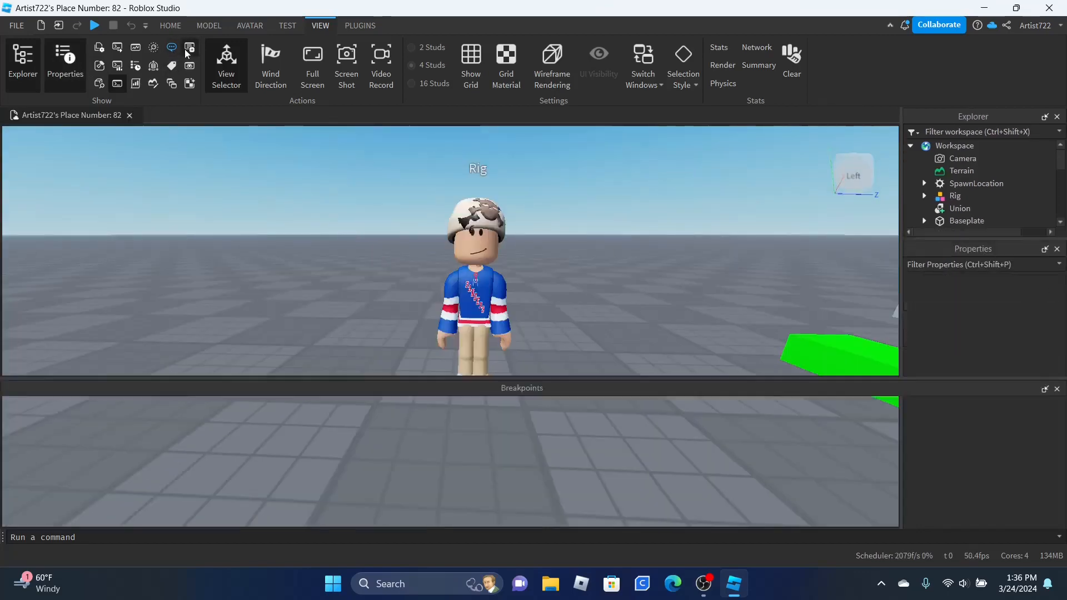
left_click(190, 48)
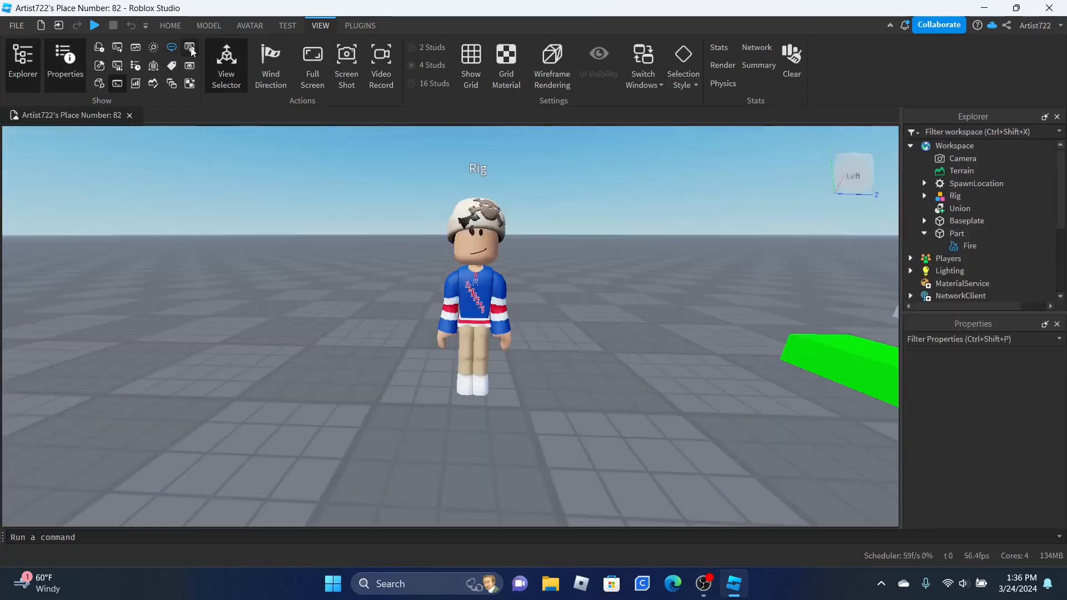
Step: Open the Script Performance window to view its contents, and close it again
left_click(137, 84)
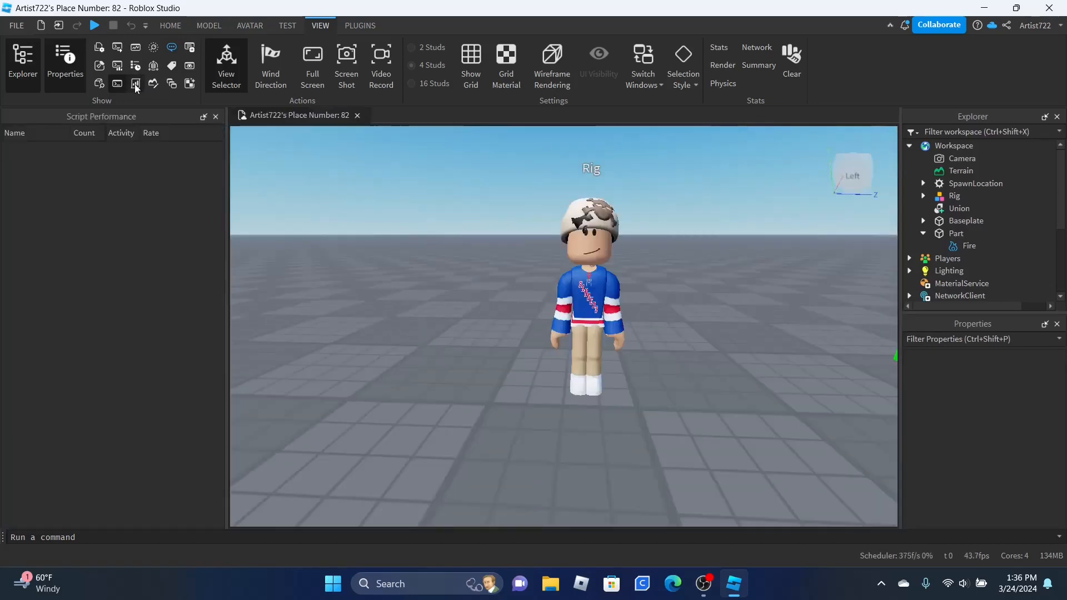
left_click(215, 116)
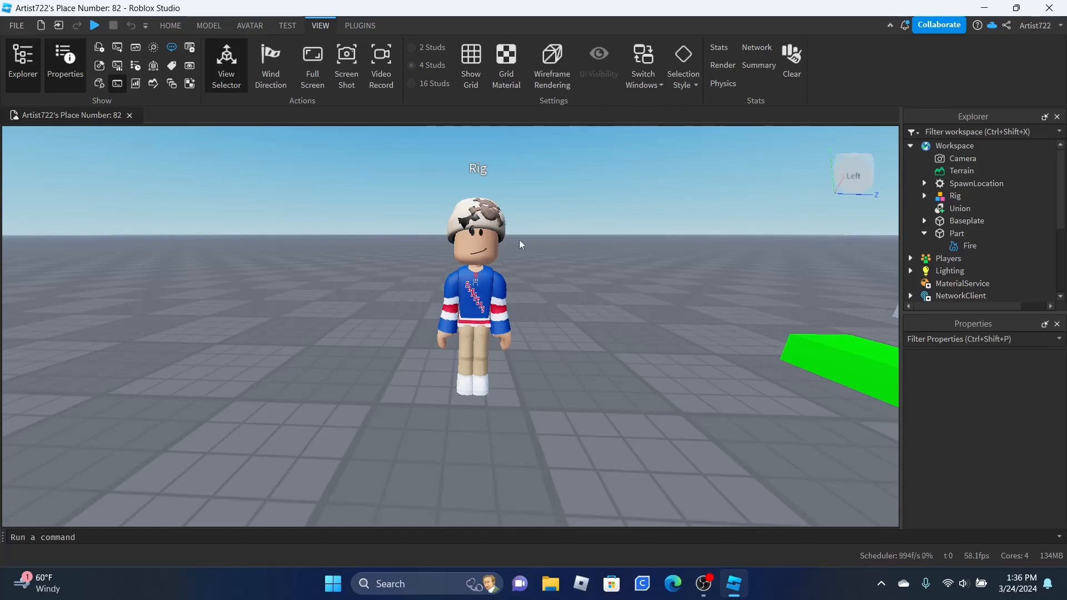
right_click_drag(537, 196, 531, 192)
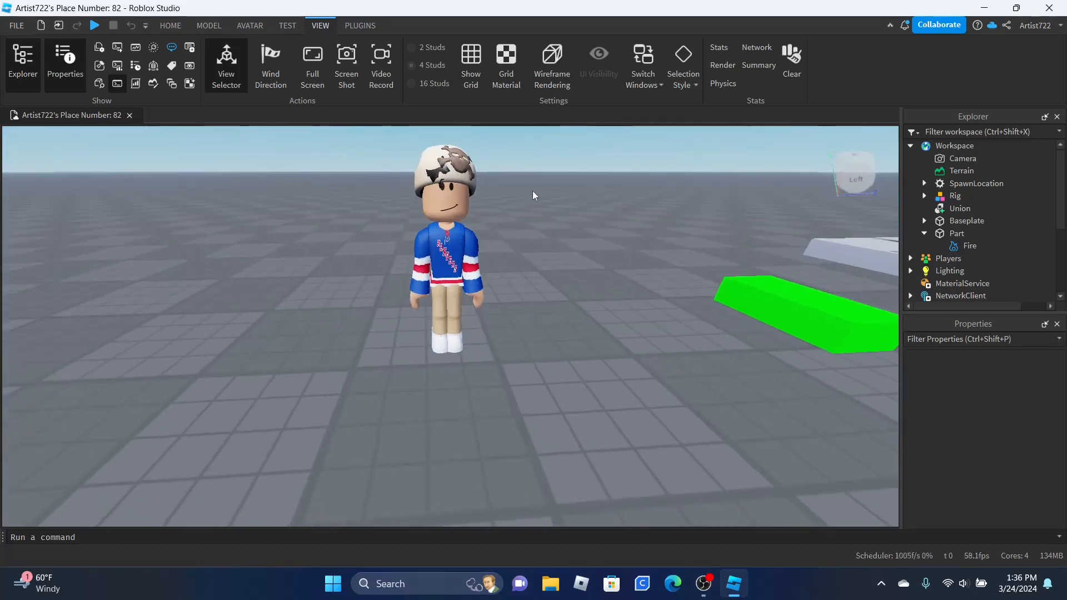
scroll(546, 211, "down", 3)
key("w")
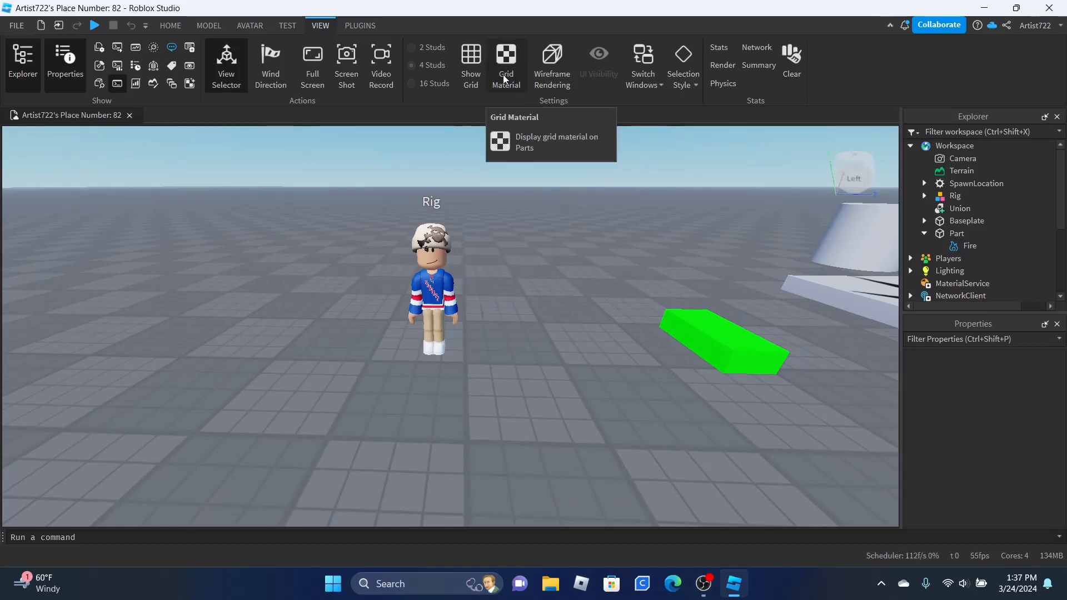
Step: Switch the grid display on and off, and do the same with wireframe rendering while viewing the rig and parts
left_click(469, 63)
right_click_drag(488, 252, 488, 252)
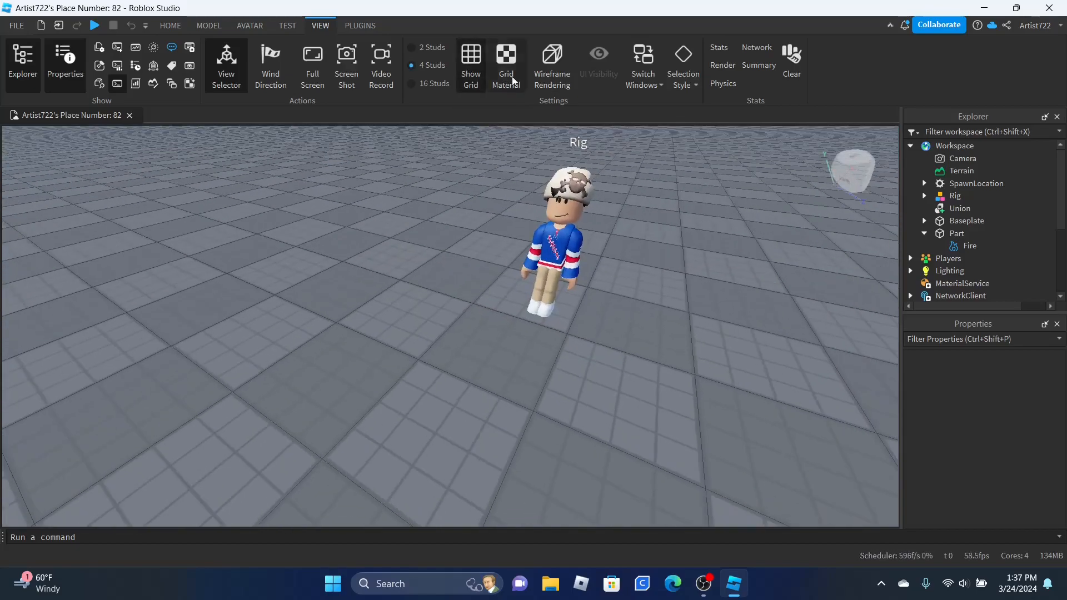
left_click(476, 67)
left_click(567, 56)
right_click_drag(516, 288, 515, 287)
left_click(548, 62)
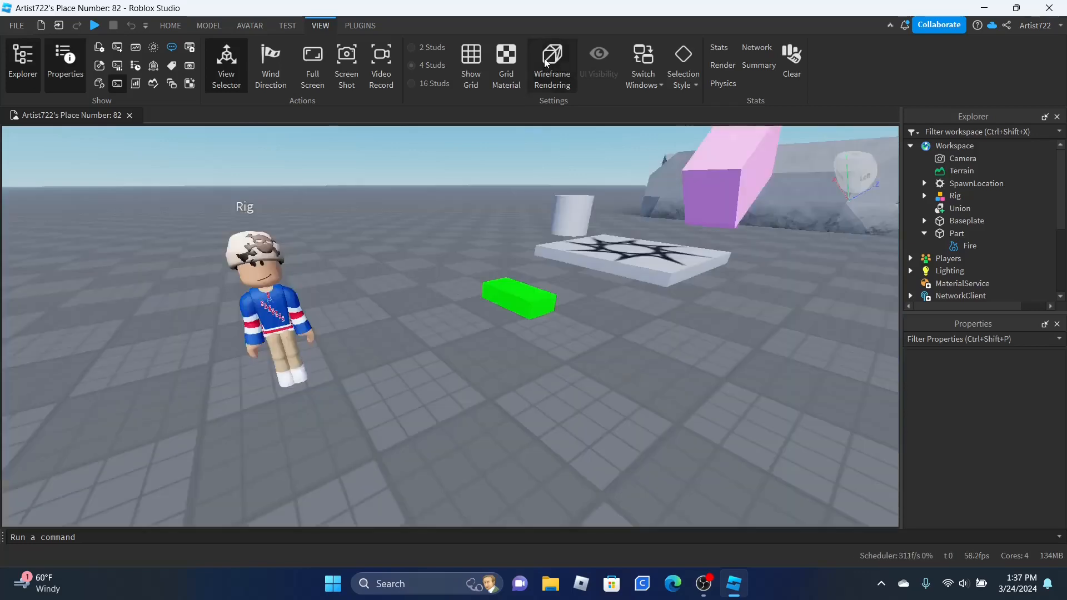
right_click_drag(518, 157, 512, 157)
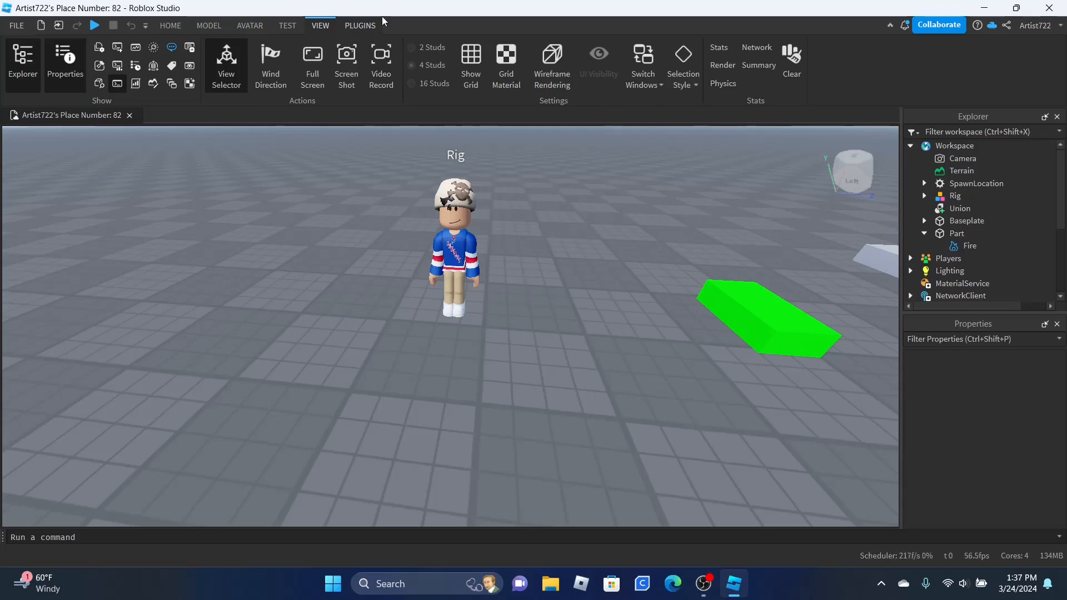
Step: Look over the plugin tools, open the plugin manager and browse the list of installed plugins
left_click(356, 28)
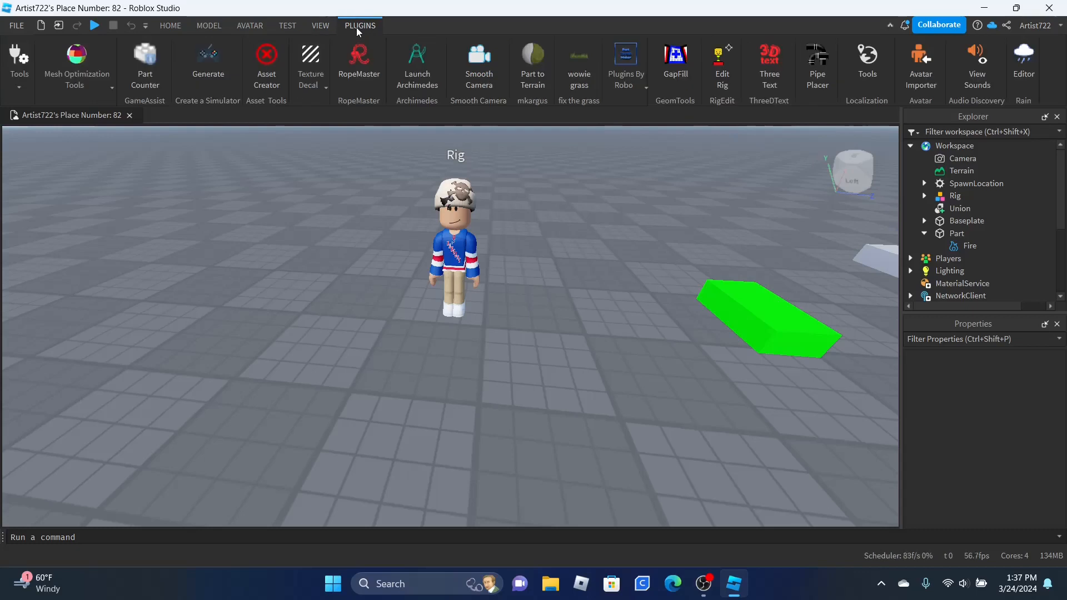
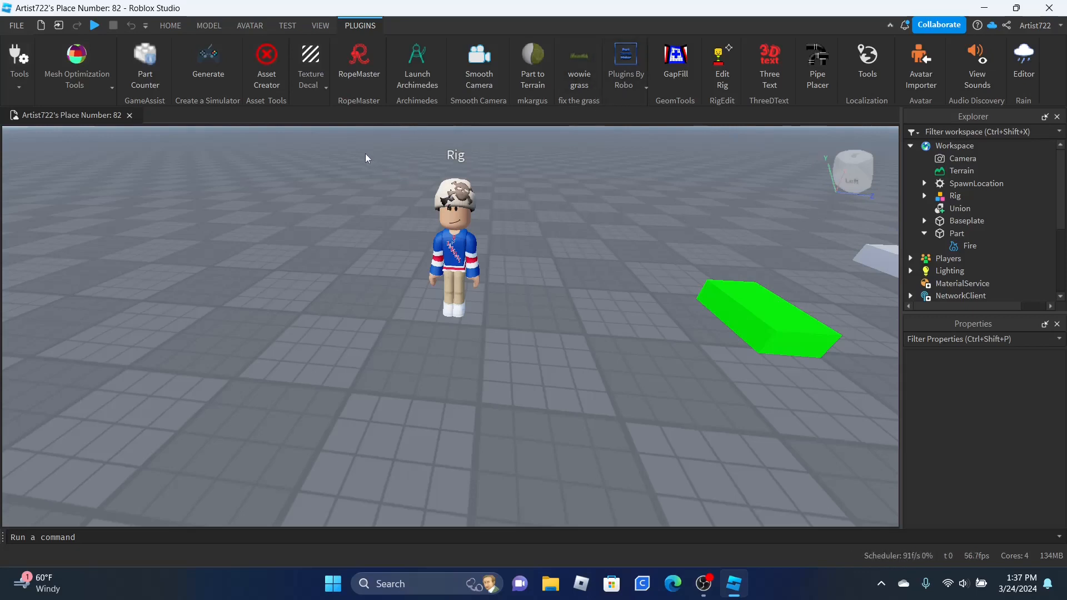
left_click(309, 80)
left_click(316, 86)
left_click(24, 80)
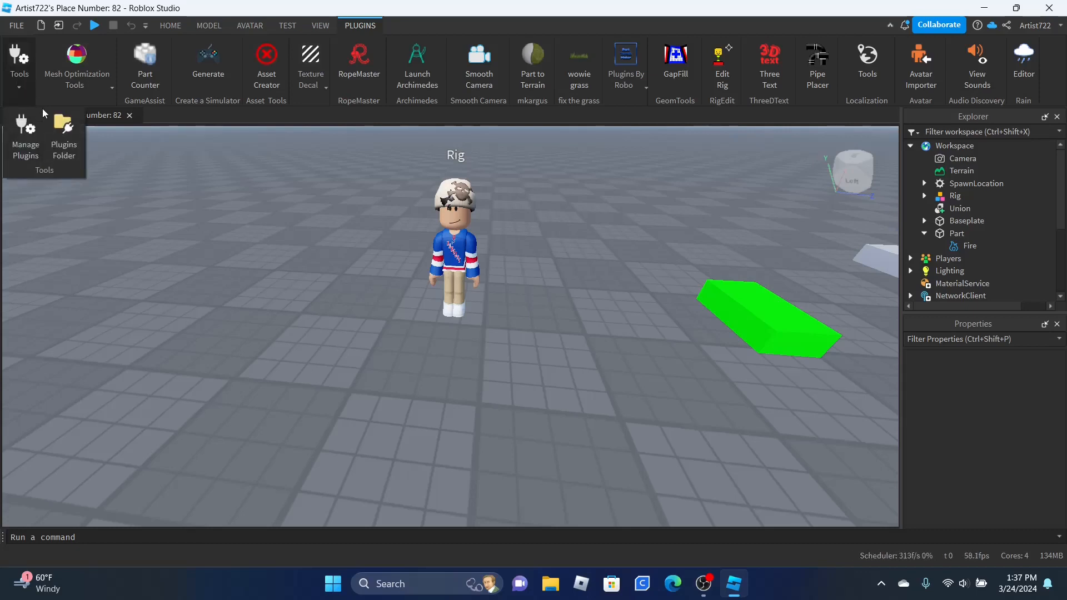
left_click(26, 142)
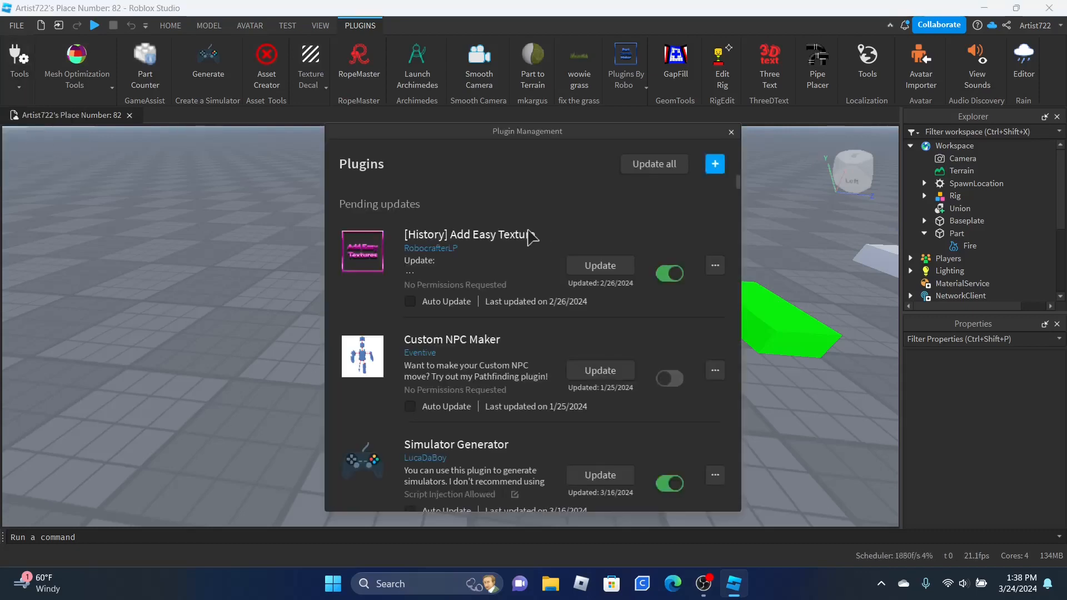
scroll(591, 262, "down", 4)
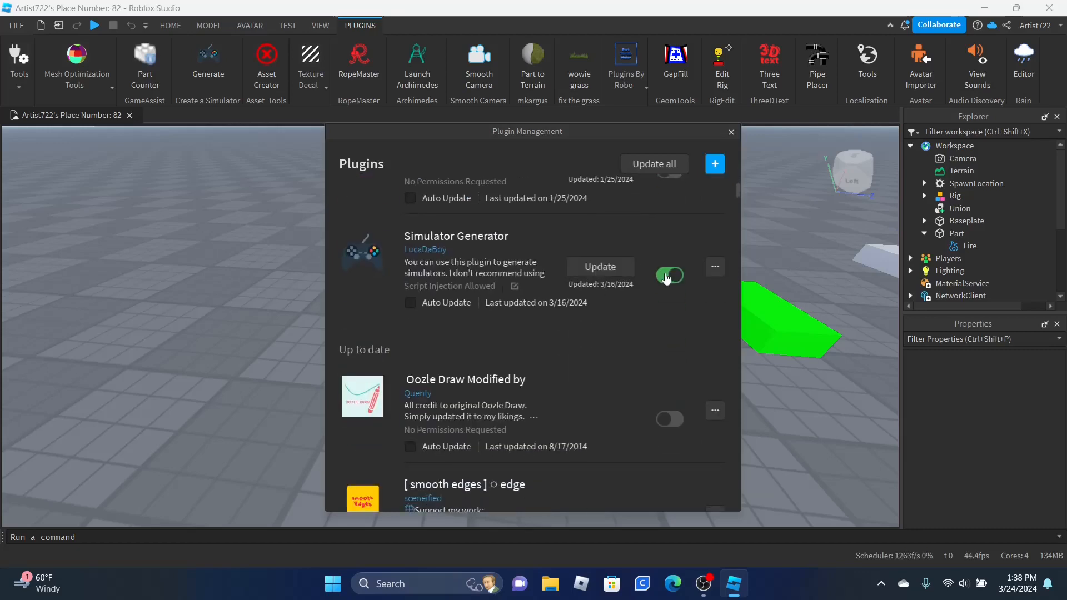
scroll(612, 280, "down", 10)
scroll(617, 282, "down", 12)
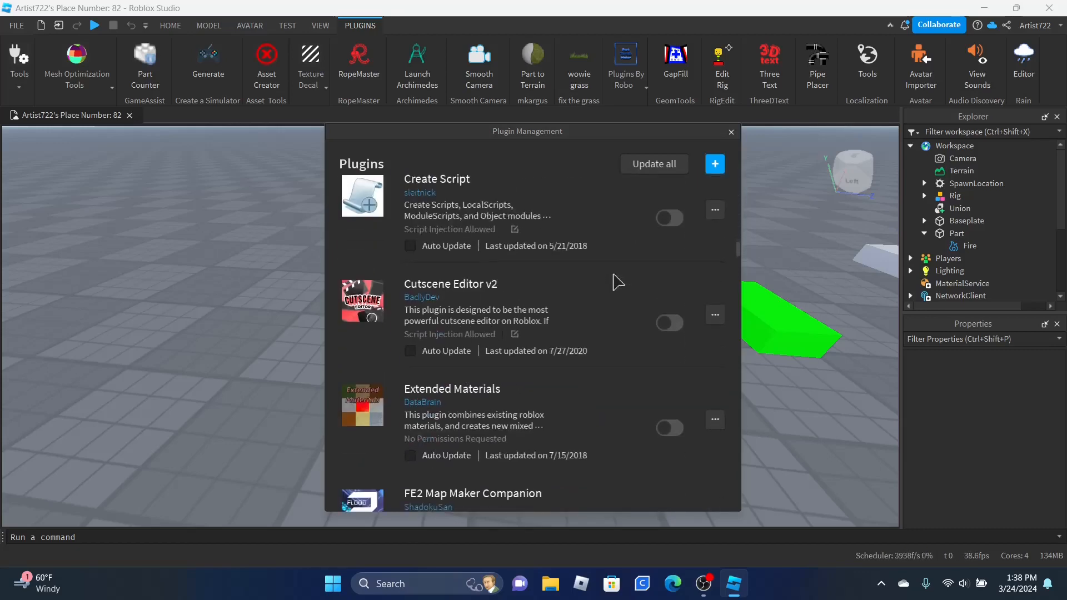
Step: Leave both Grass Placer plugins enabled in the installed plugins list and close the plugin manager
left_click(669, 225)
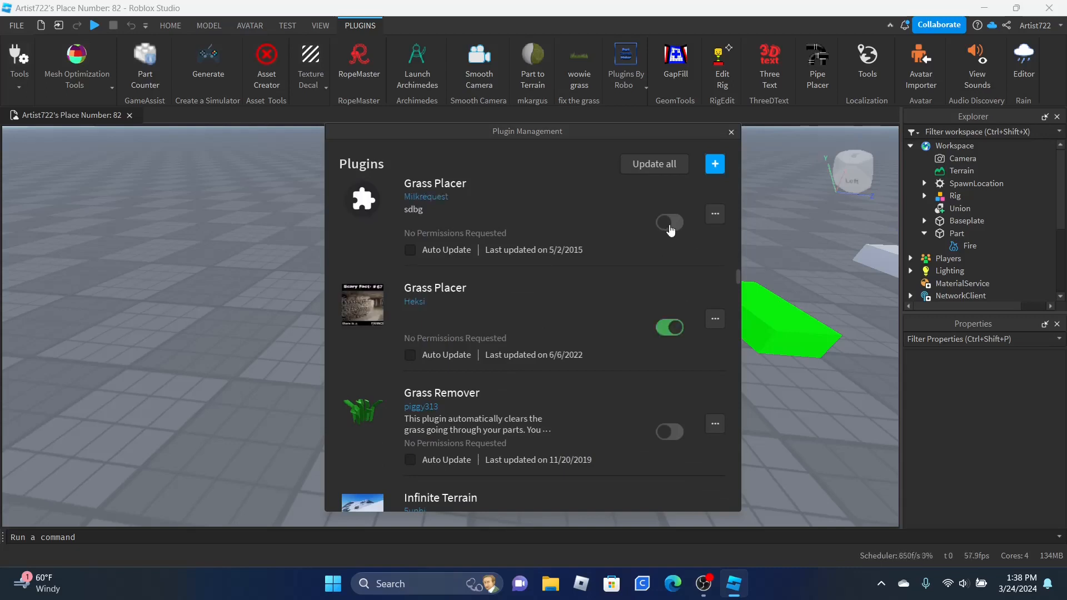
left_click(672, 329)
left_click(671, 223)
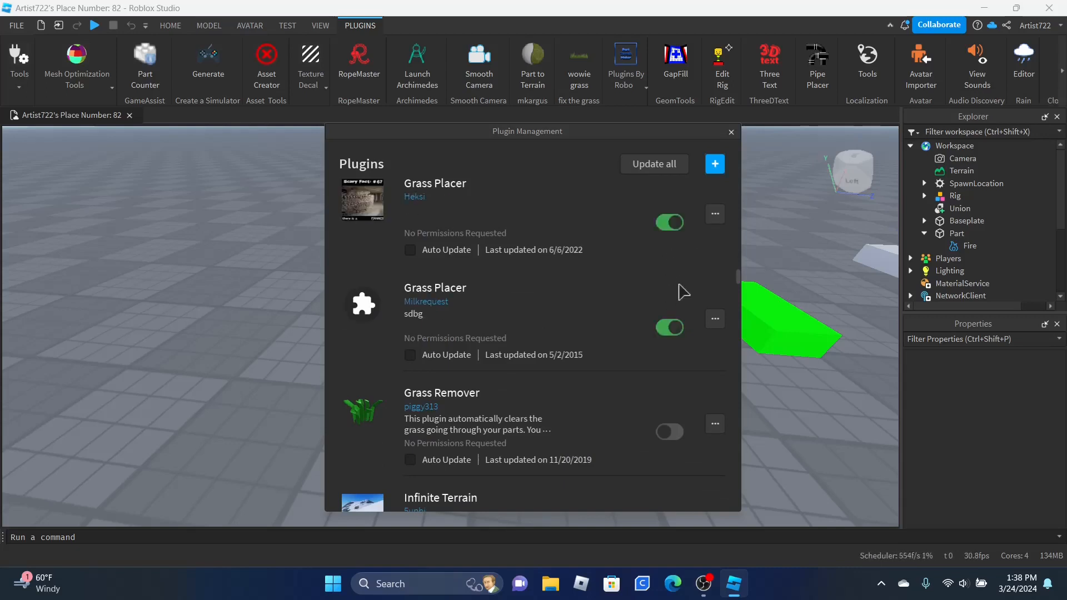
left_click(732, 132)
Step: Look through the plugin tools for the Grass Placer entries, and check the options for managing plugins
left_click(1062, 69)
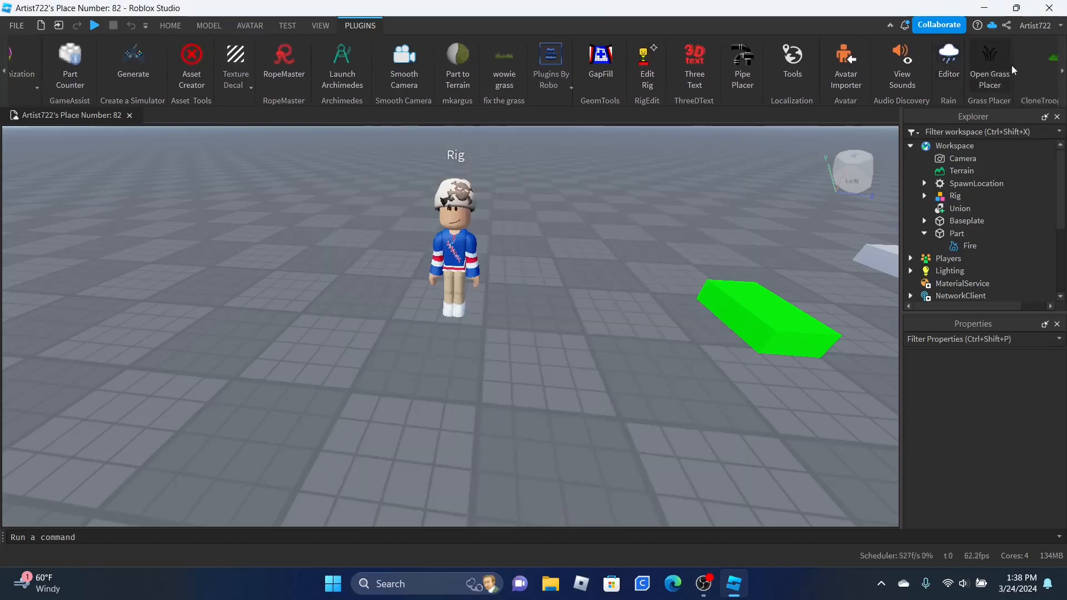
left_click(1062, 69)
left_click(1062, 70)
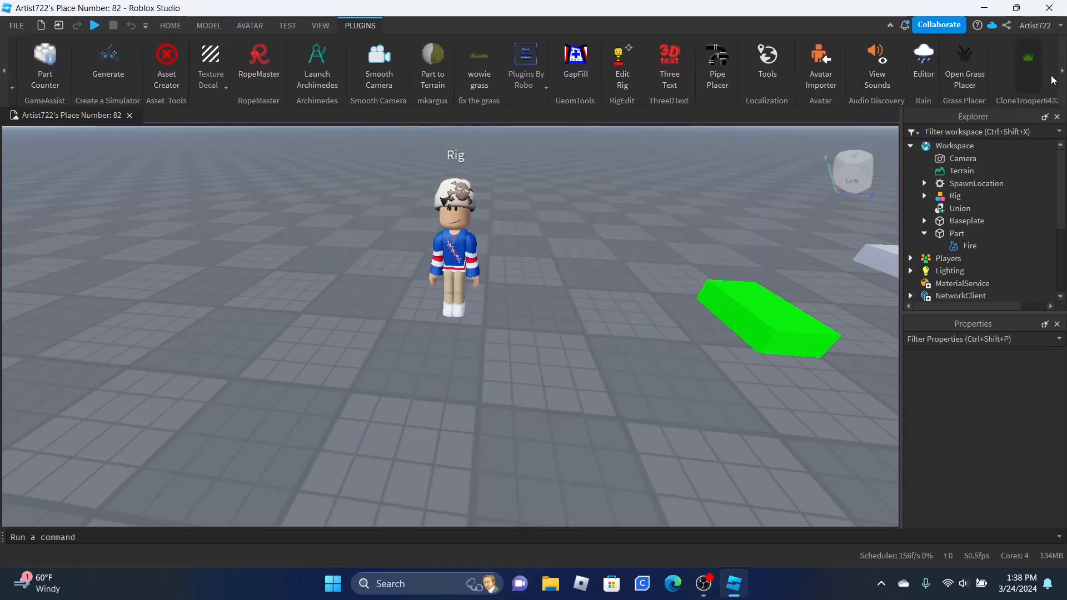
left_click(3, 84)
left_click(3, 83)
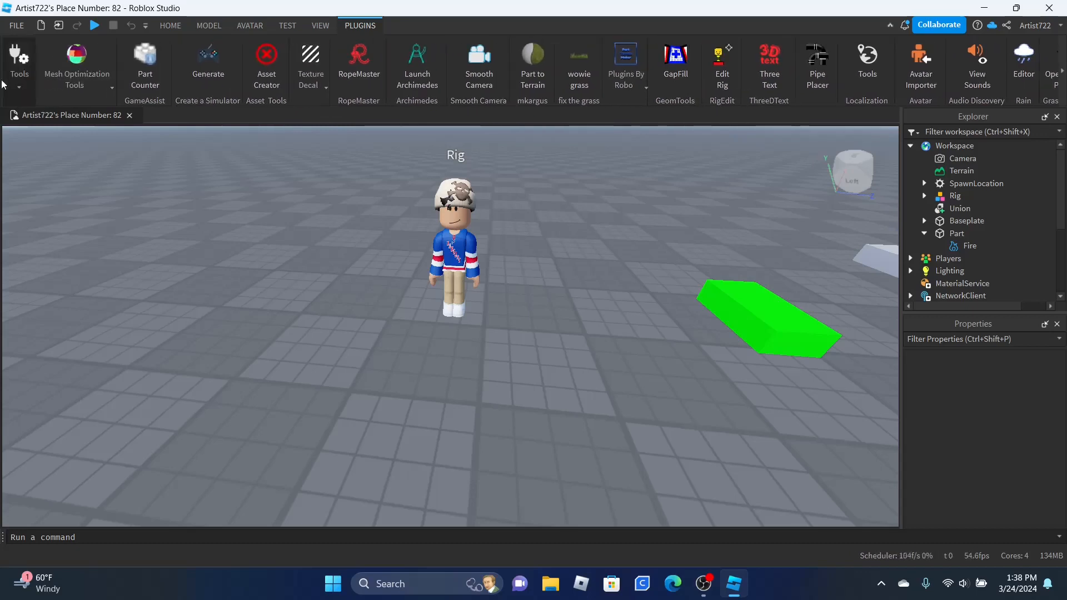
left_click(19, 64)
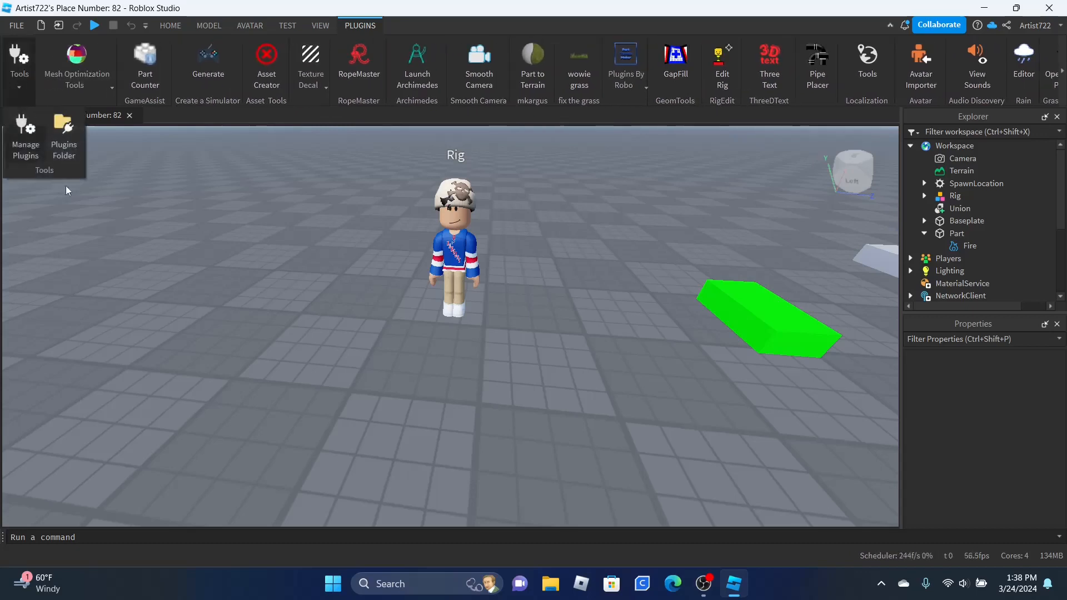
left_click(19, 72)
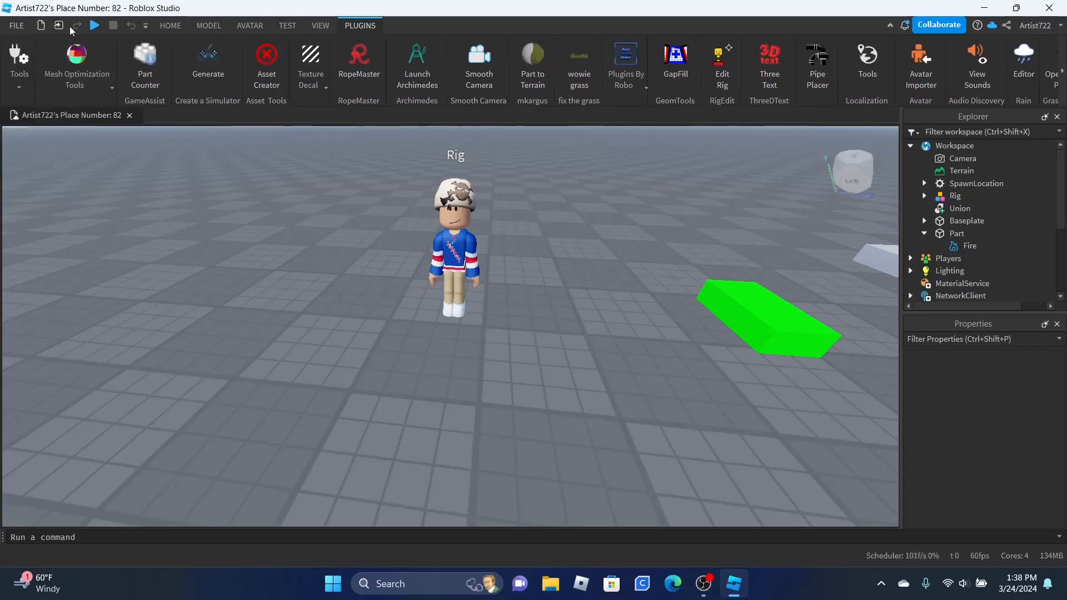
right_click_drag(483, 251, 631, 219)
scroll(630, 219, "down", 6)
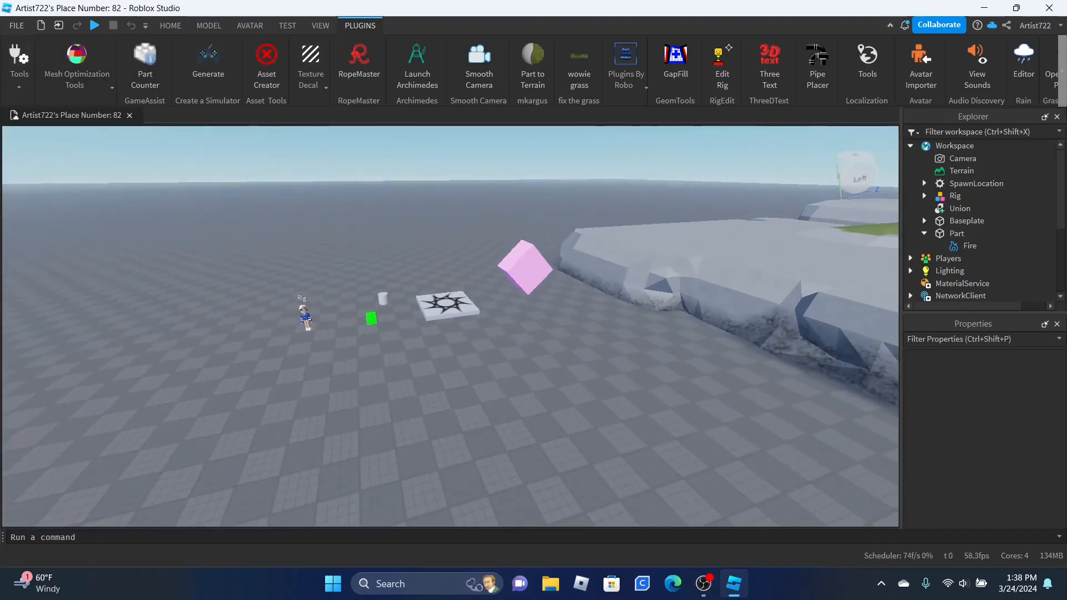
key("d")
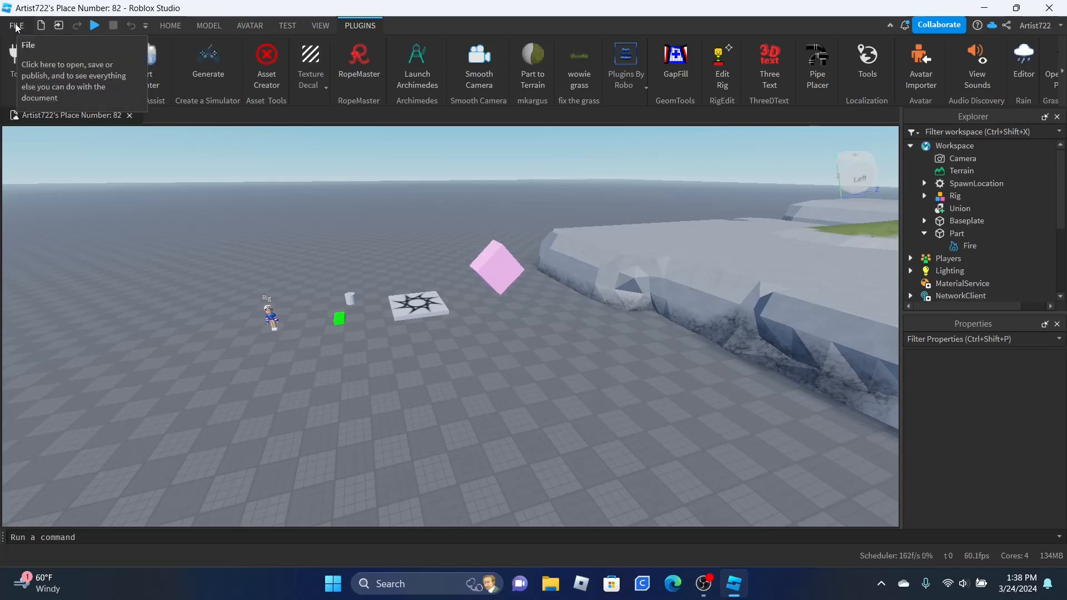
Step: Open the place's collaborator management, try a user and group search for "ggeyfyesfjsef", and clear the search
left_click(940, 25)
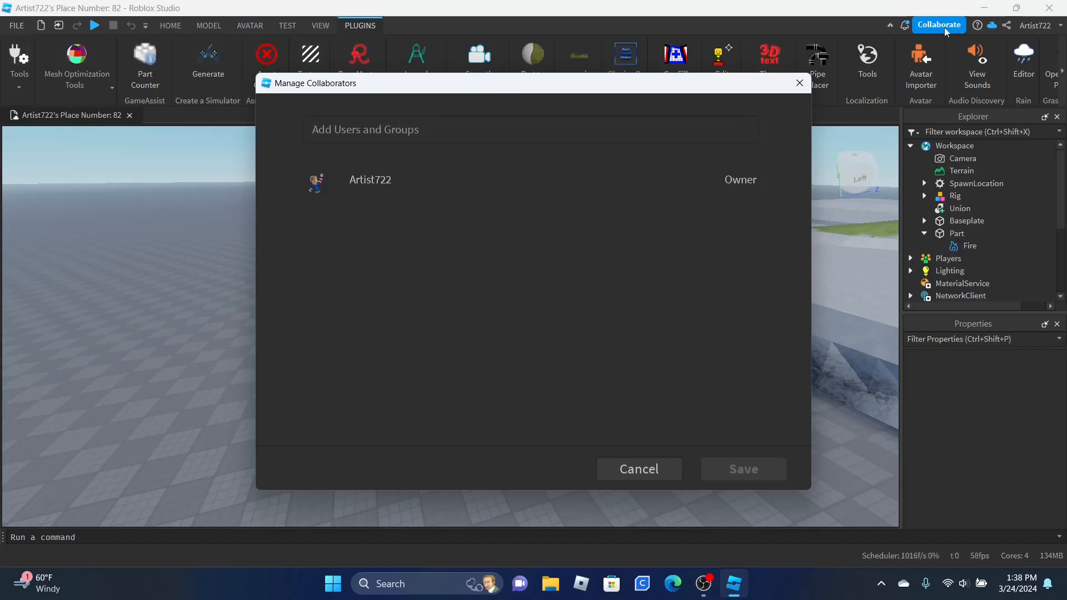
left_click(410, 136)
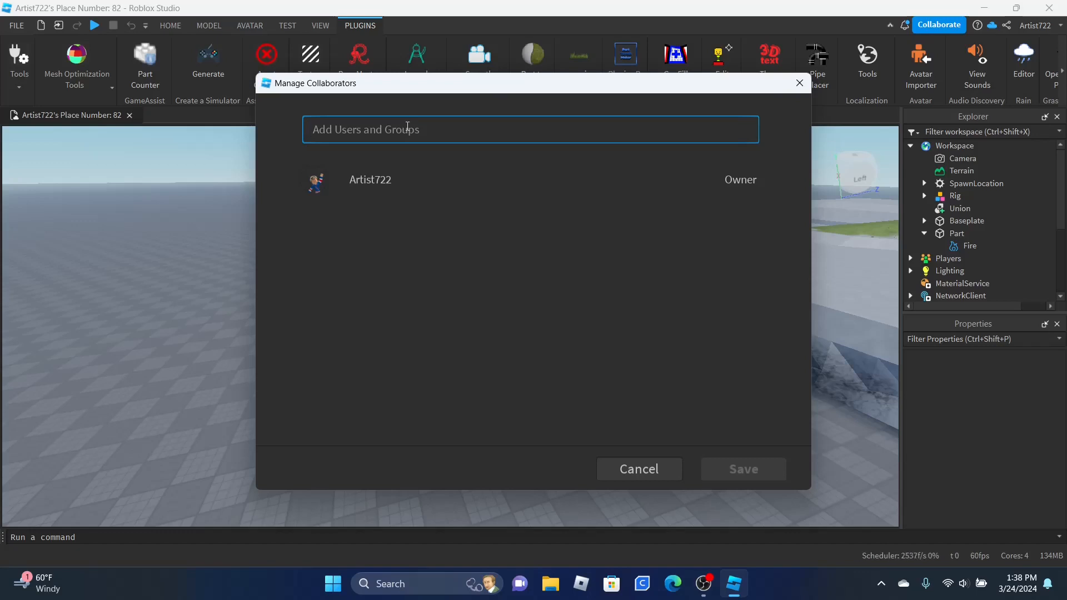
type("ggeyfyesfjsef")
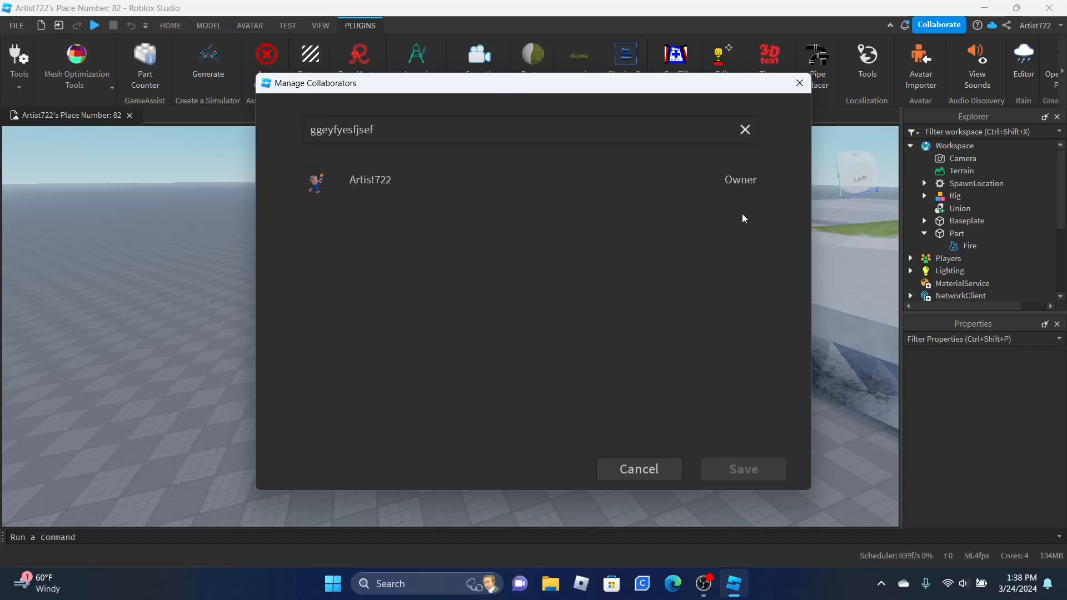
left_click(566, 125)
key("BackSpace")
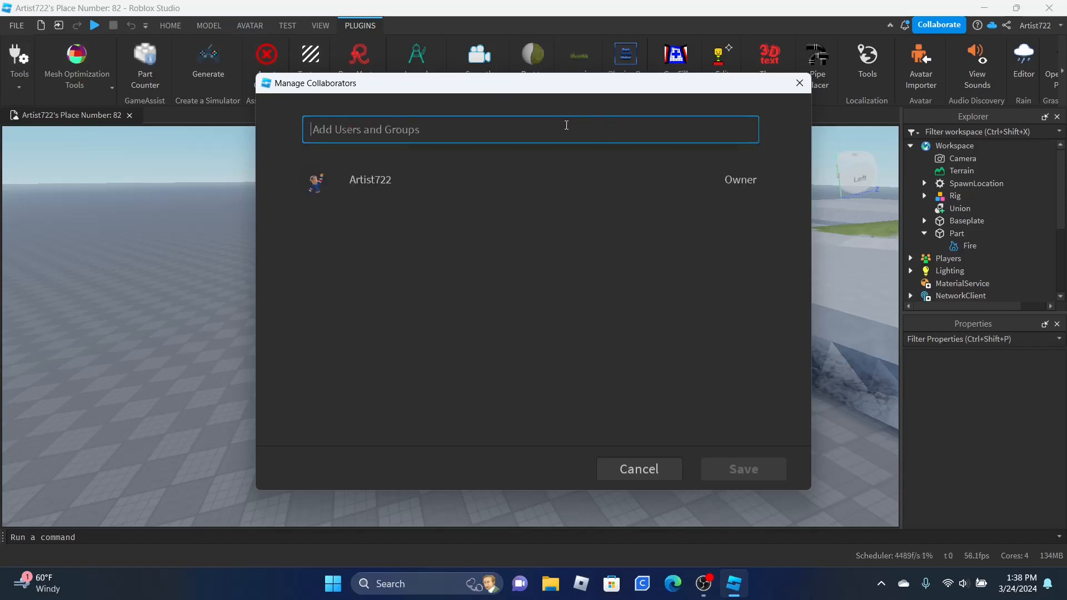
Step: Search for a user by name, add the first match as a collaborator, remove them again, and close collaborator management without saving
type("jack")
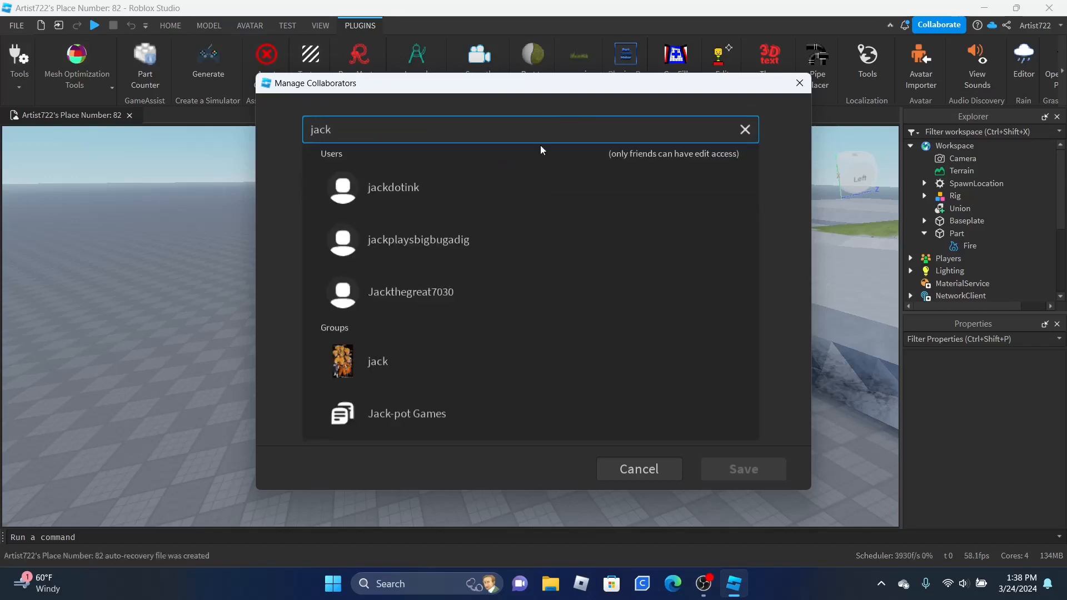
left_click(422, 178)
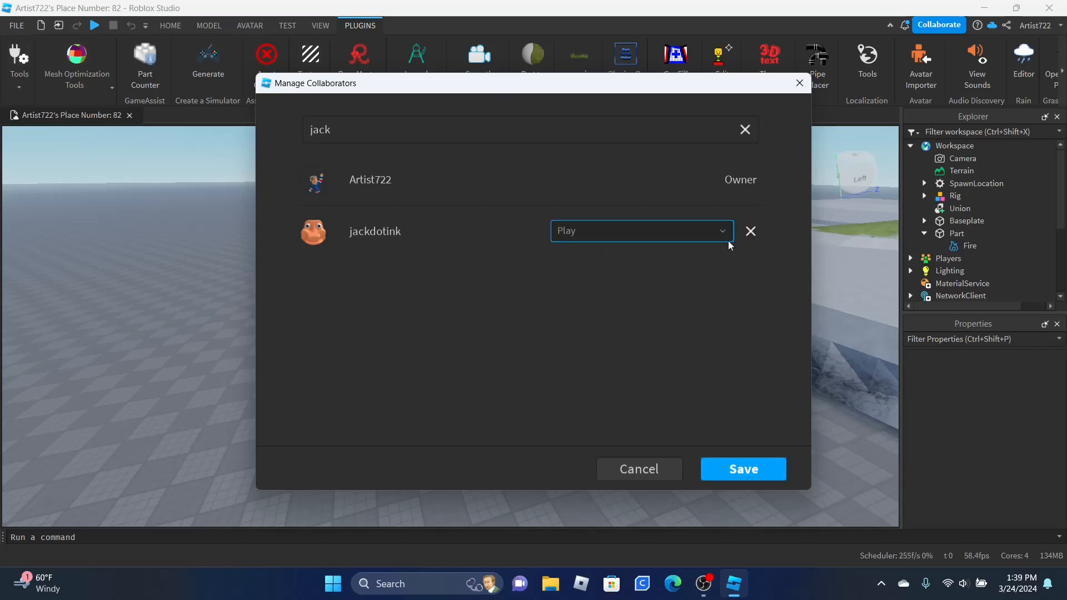
left_click(750, 231)
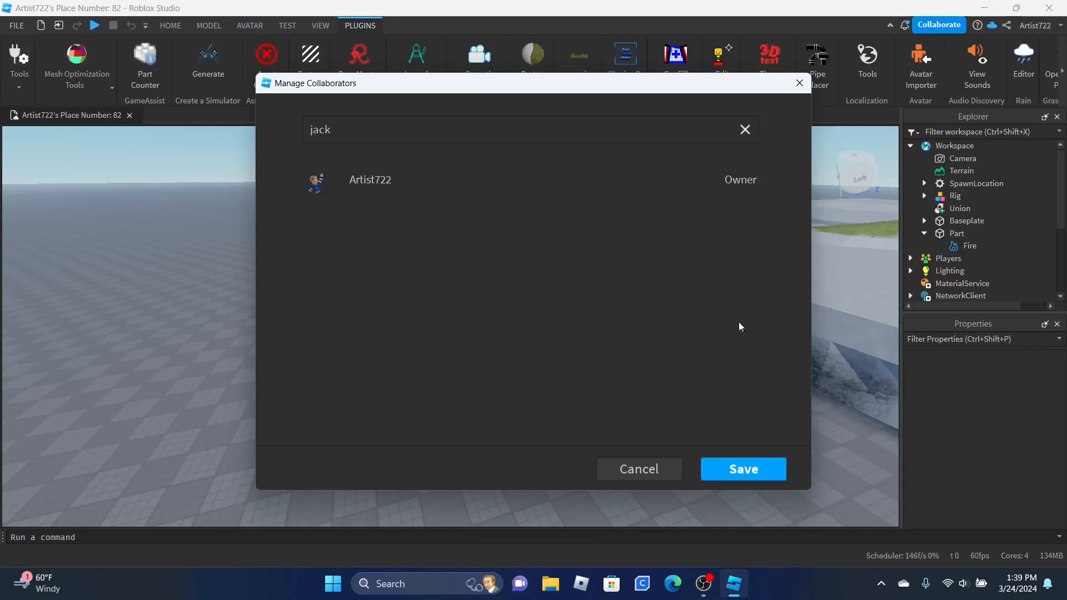
left_click(800, 83)
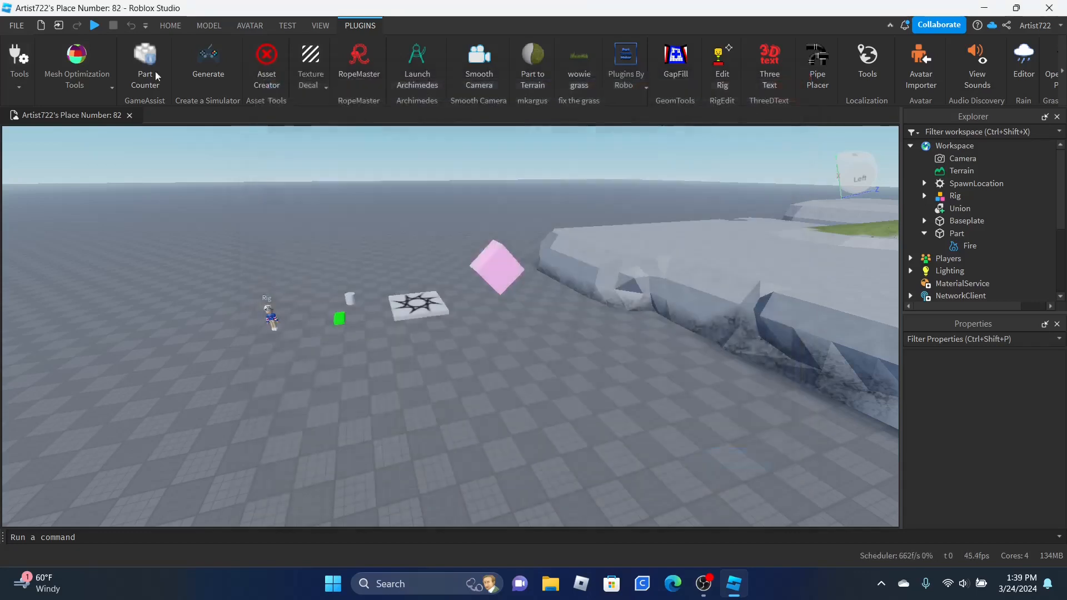
Step: Open the Game Settings, view the Basic Info name and description, and close them unchanged
left_click(17, 26)
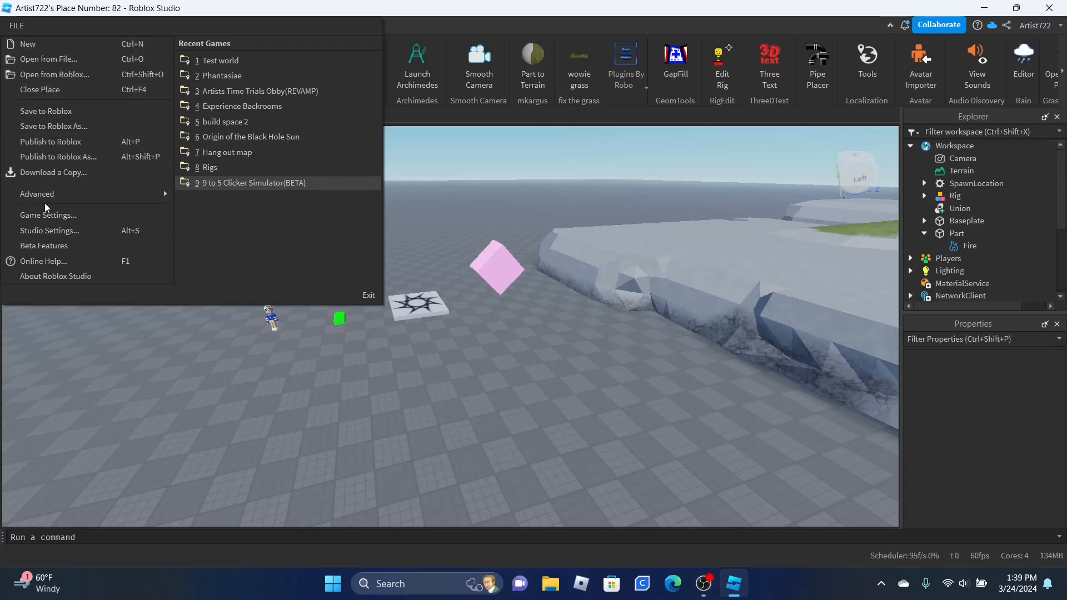
left_click(60, 218)
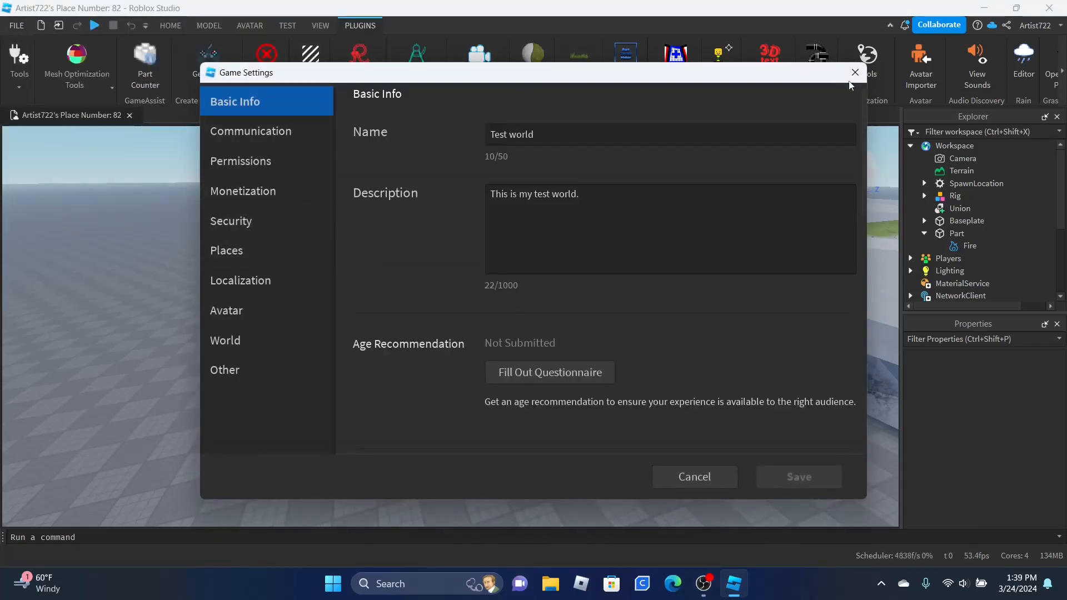
key("Escape")
Step: Open the Studio Settings, look through the Studio categories and the Rendering options, and close them without changes
left_click(17, 25)
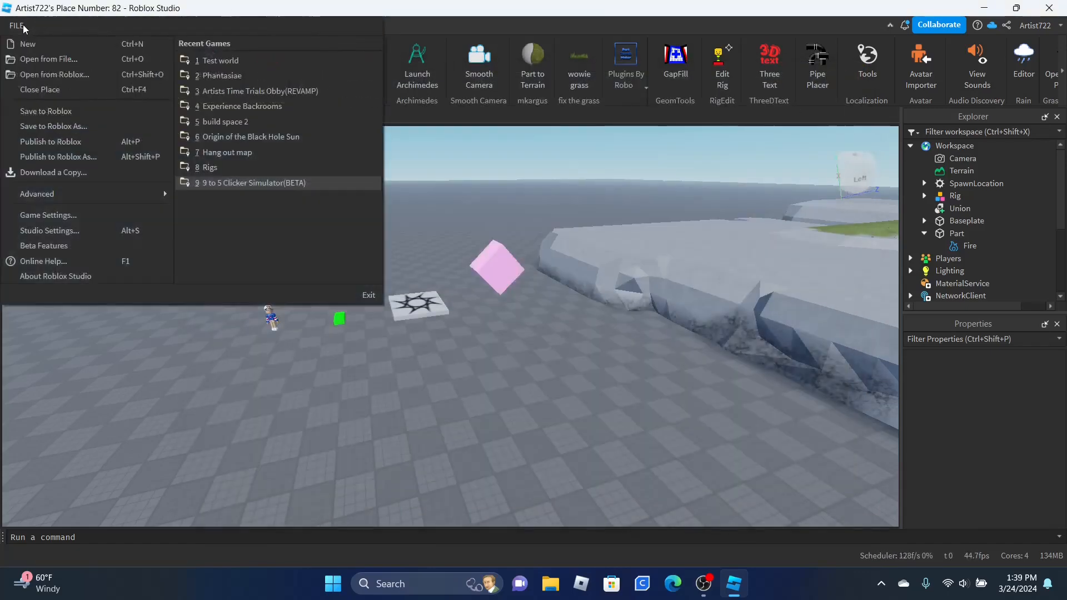
left_click(61, 230)
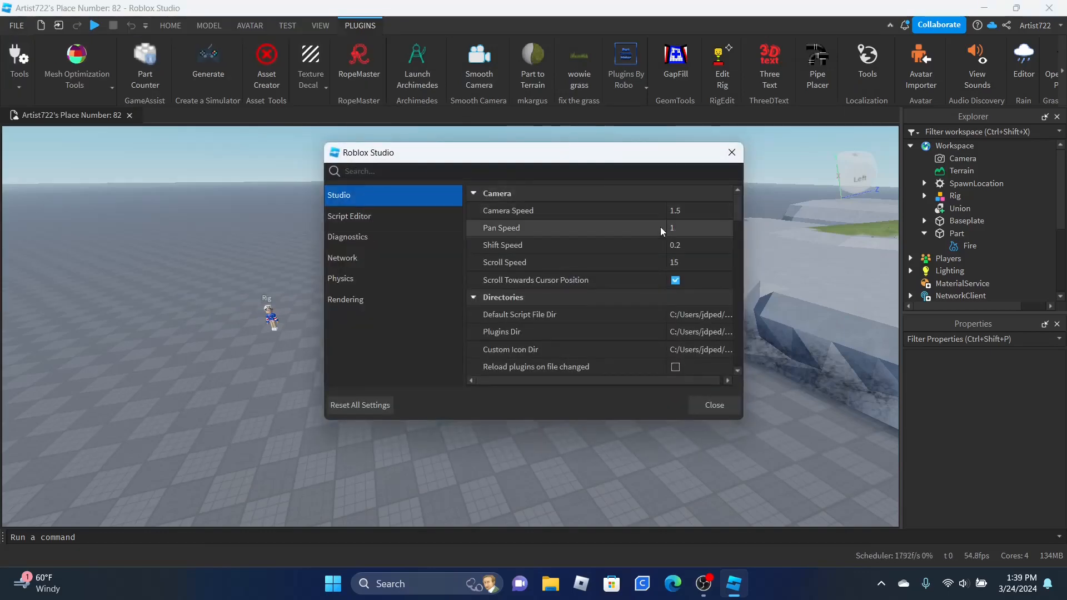
scroll(612, 247, "down", 10)
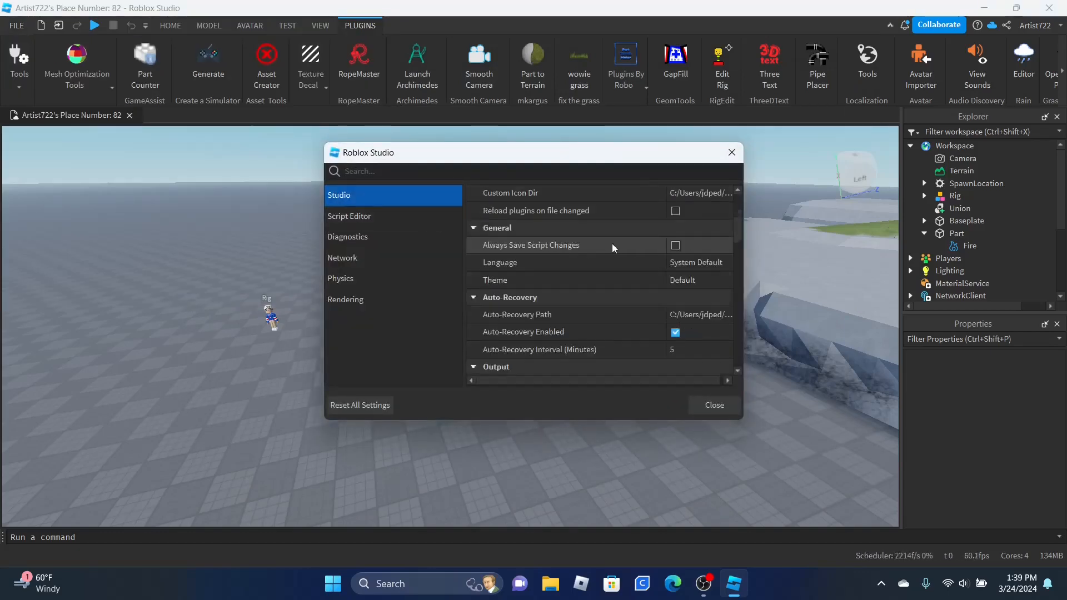
scroll(615, 249, "up", 3)
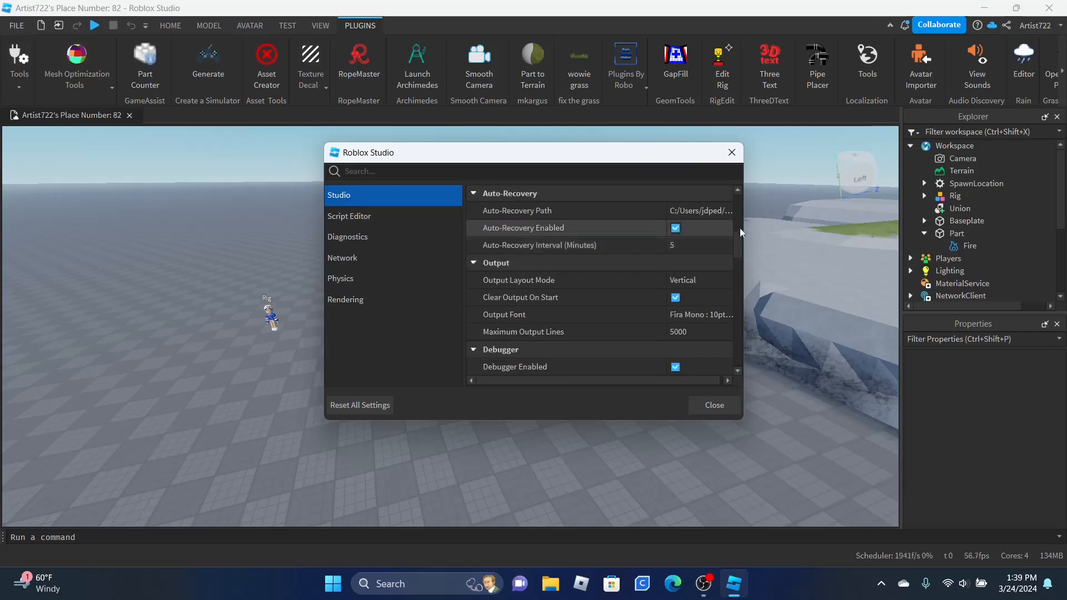
scroll(615, 240, "down", 3)
scroll(628, 261, "down", 7)
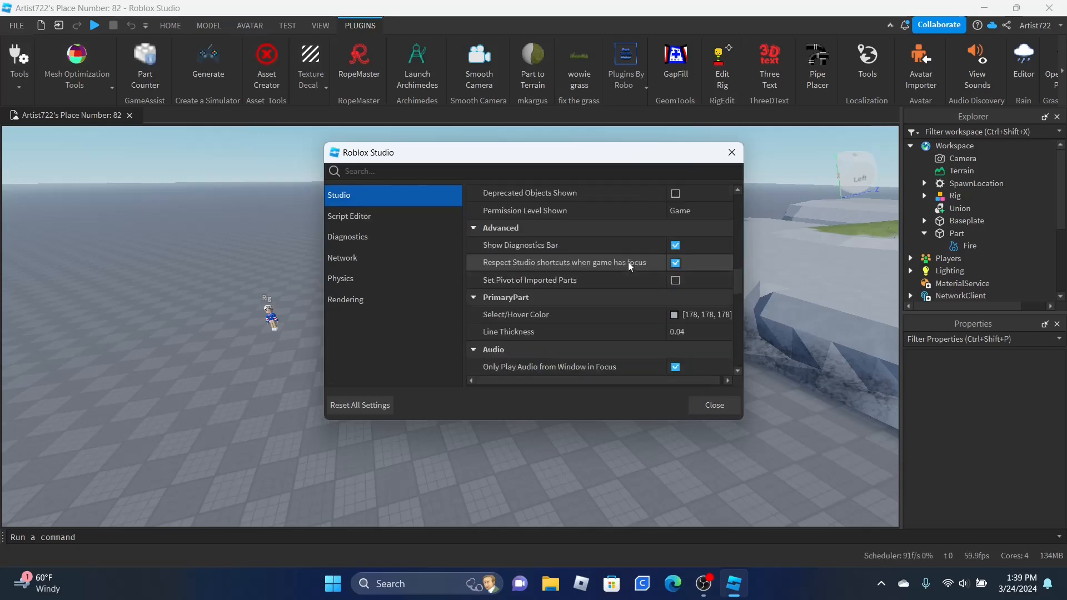
scroll(579, 263, "down", 2)
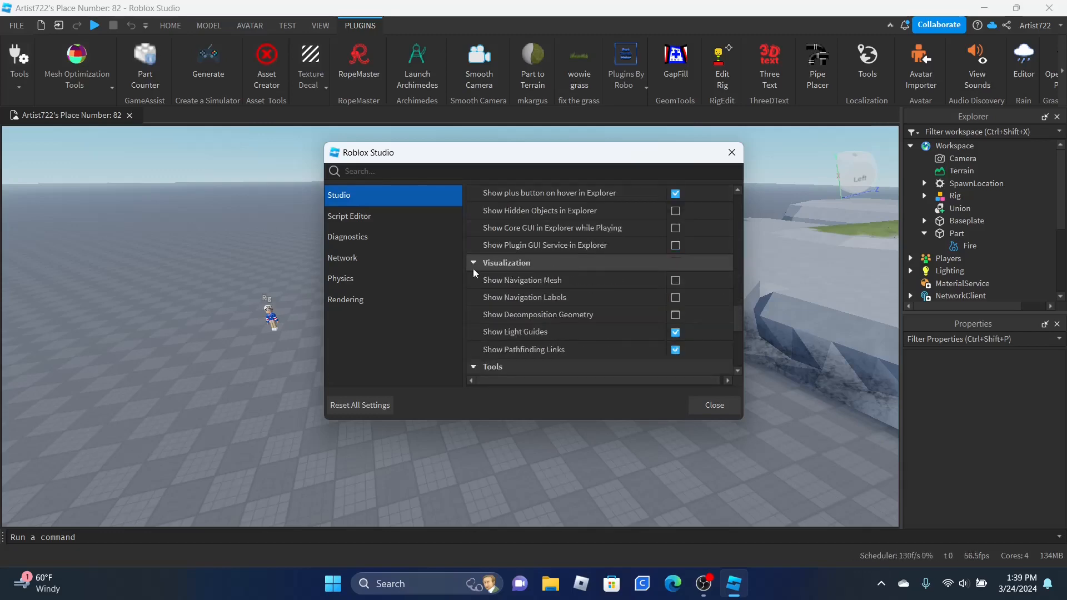
left_click(365, 253)
left_click(355, 303)
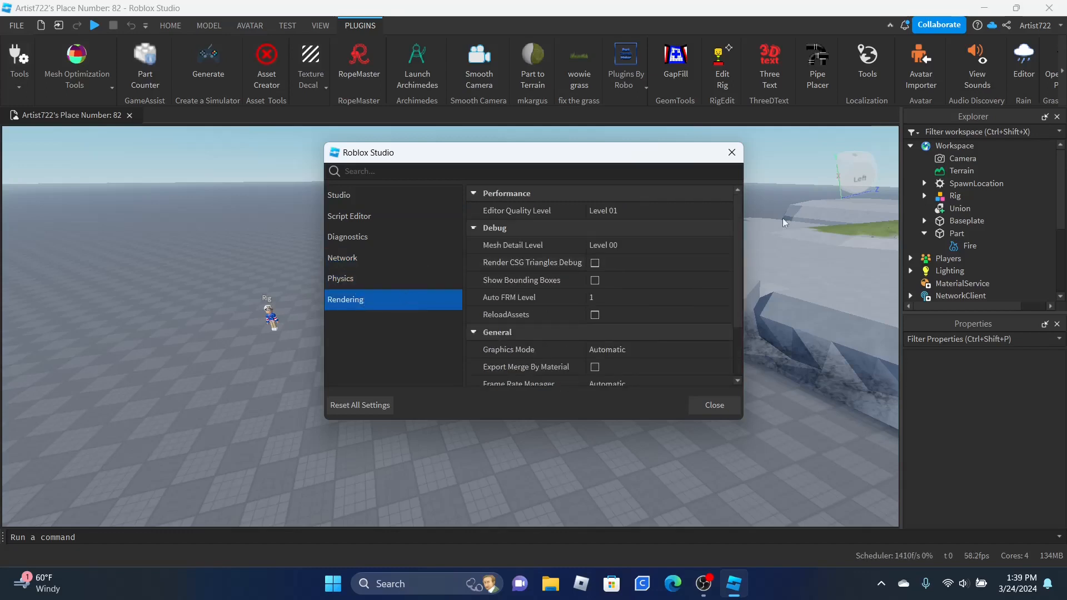
left_click(732, 152)
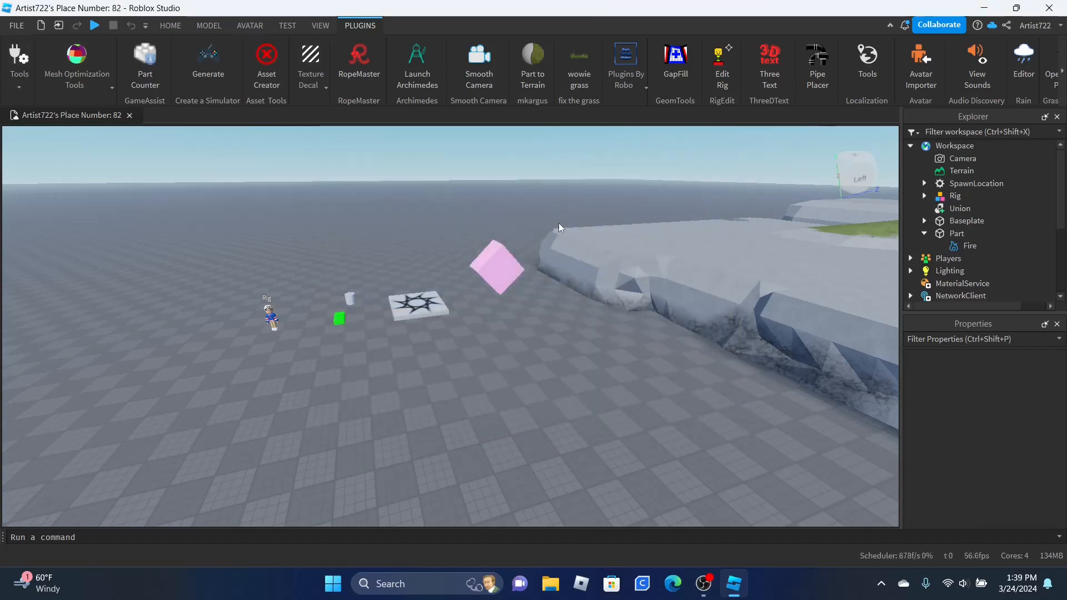
Step: Open the Game Settings, go through Communication to Permissions, and try Public playability before switching back to Private
left_click(167, 27)
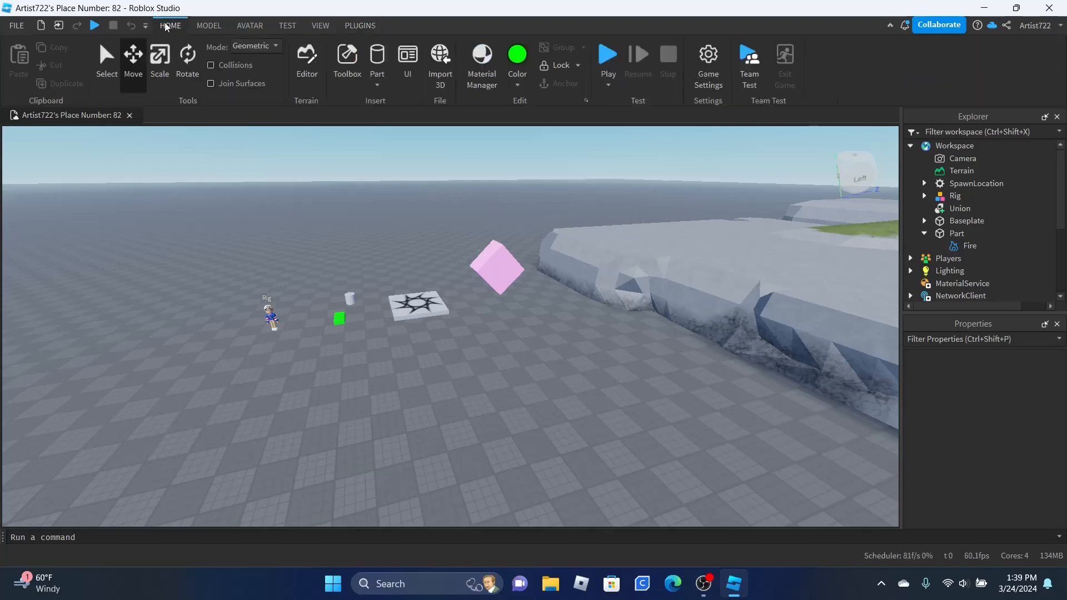
left_click(709, 69)
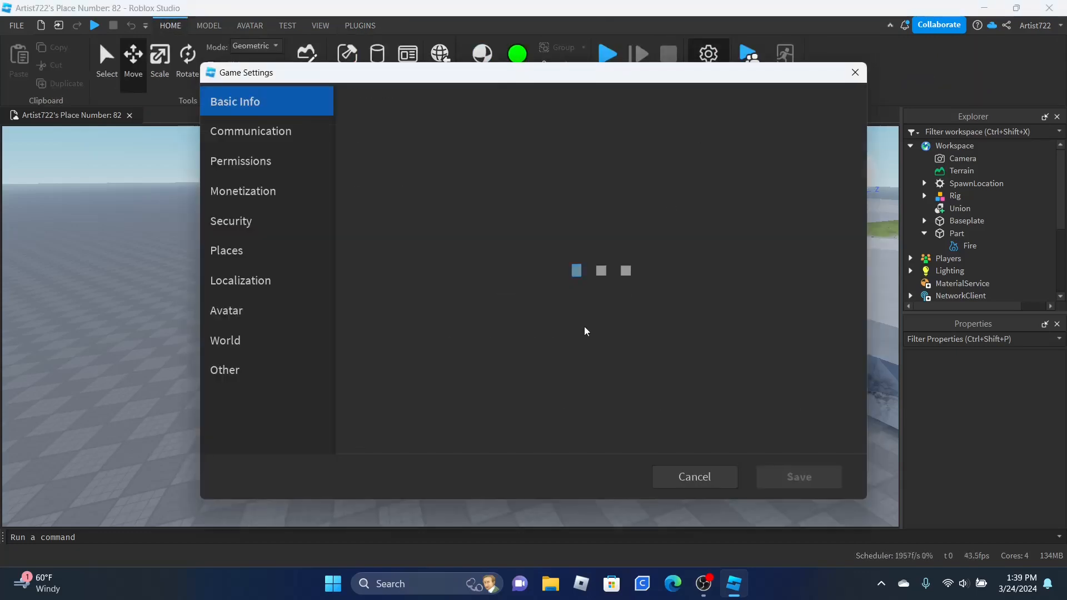
left_click(248, 131)
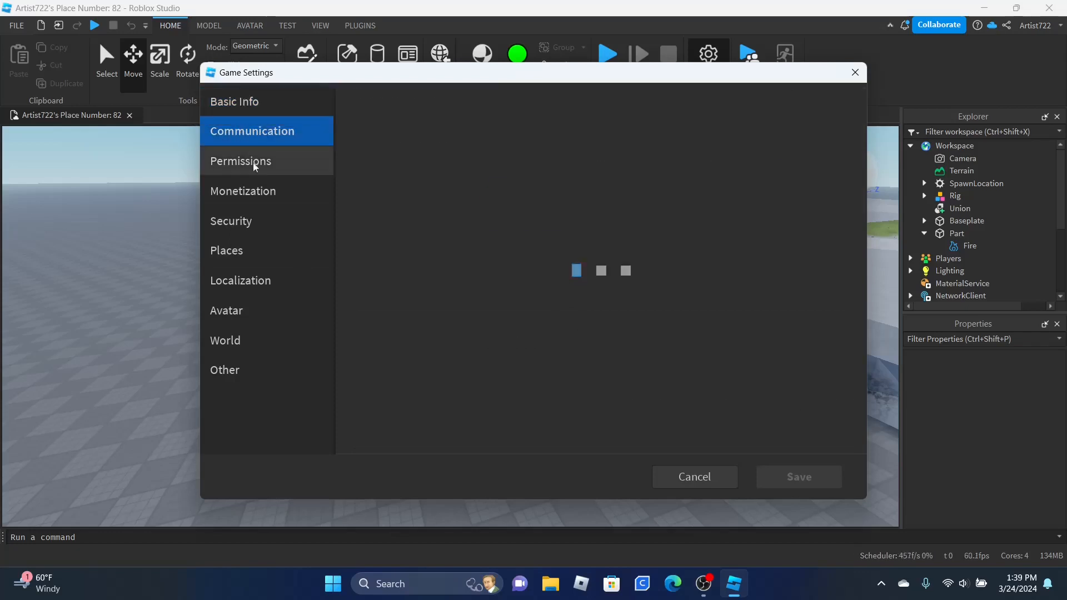
left_click(268, 161)
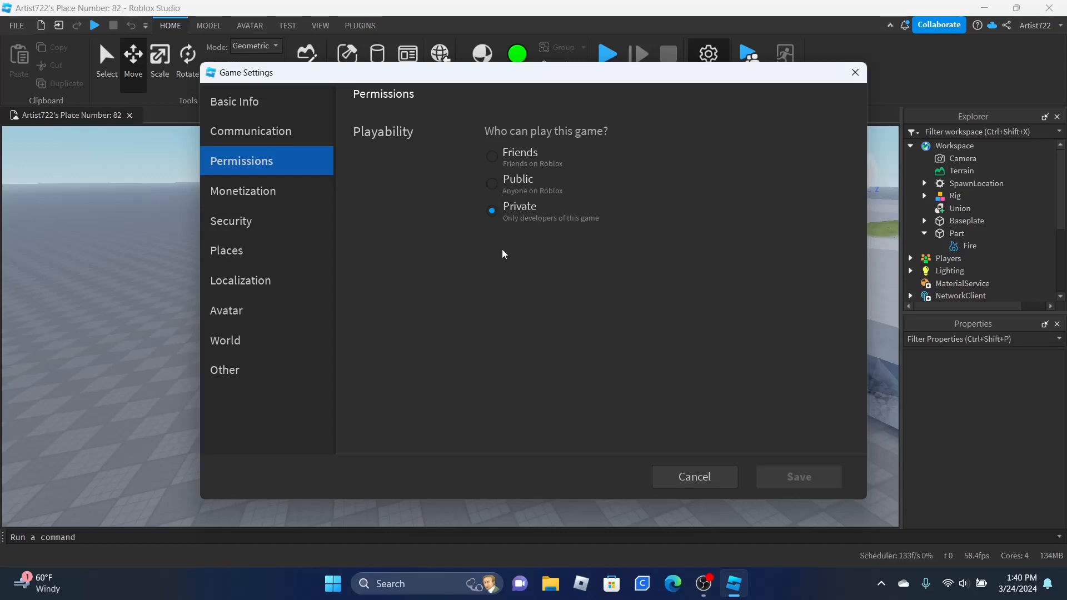
left_click(492, 185)
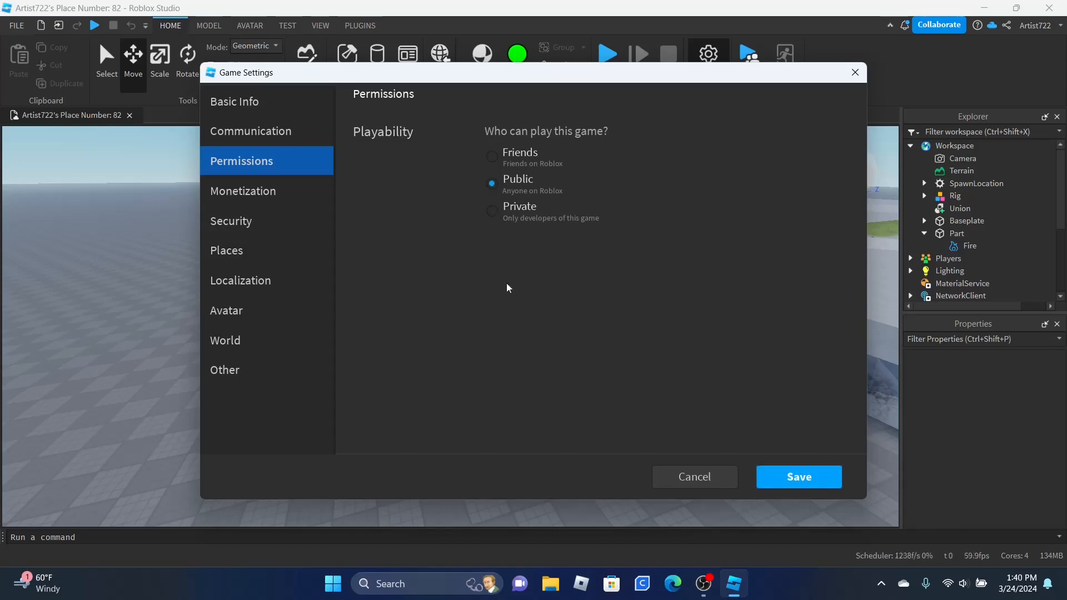
left_click(497, 216)
Step: Examine the Monetization, Security and Places pages of the Game Settings
left_click(295, 195)
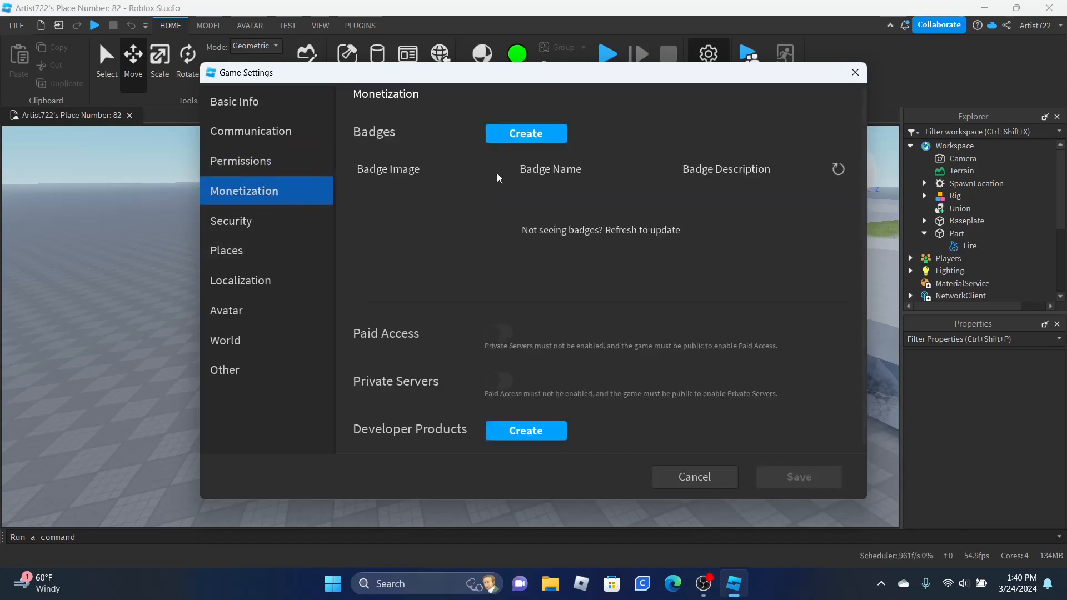
scroll(558, 145, "down", 1)
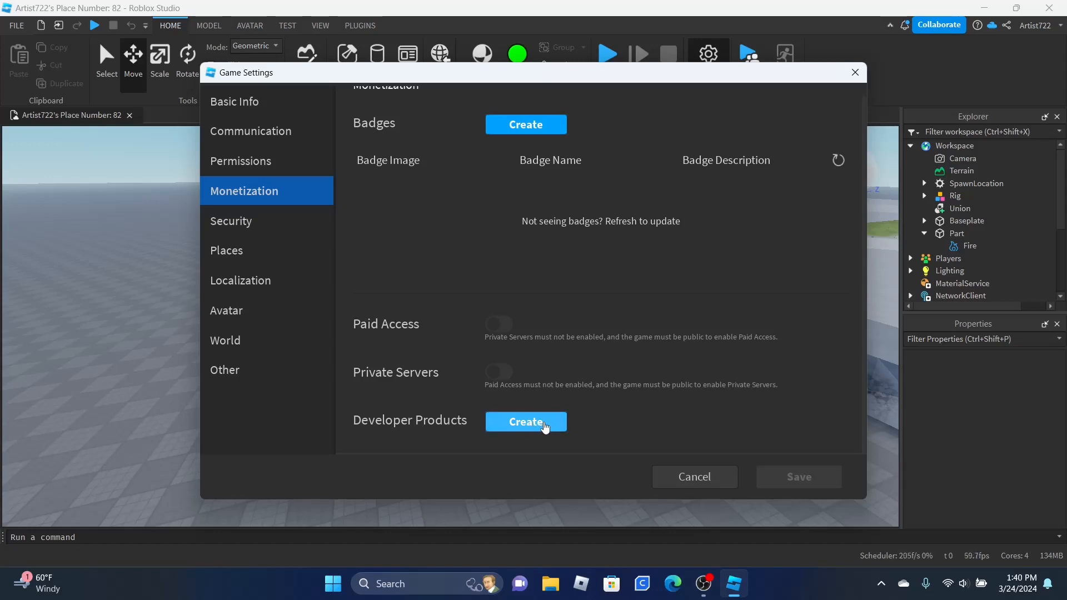
left_click(266, 229)
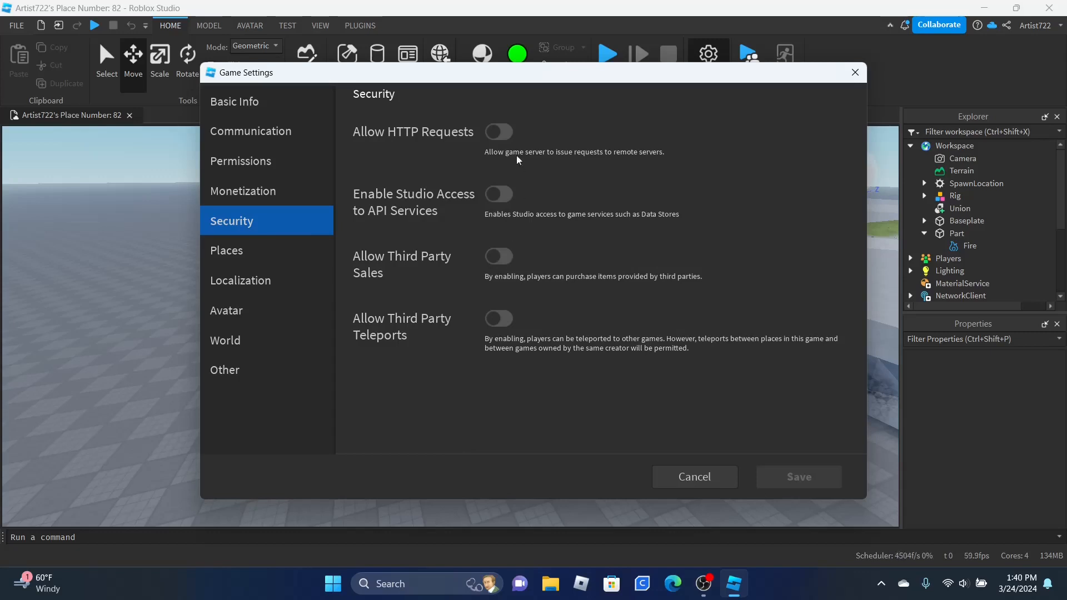
left_click(250, 261)
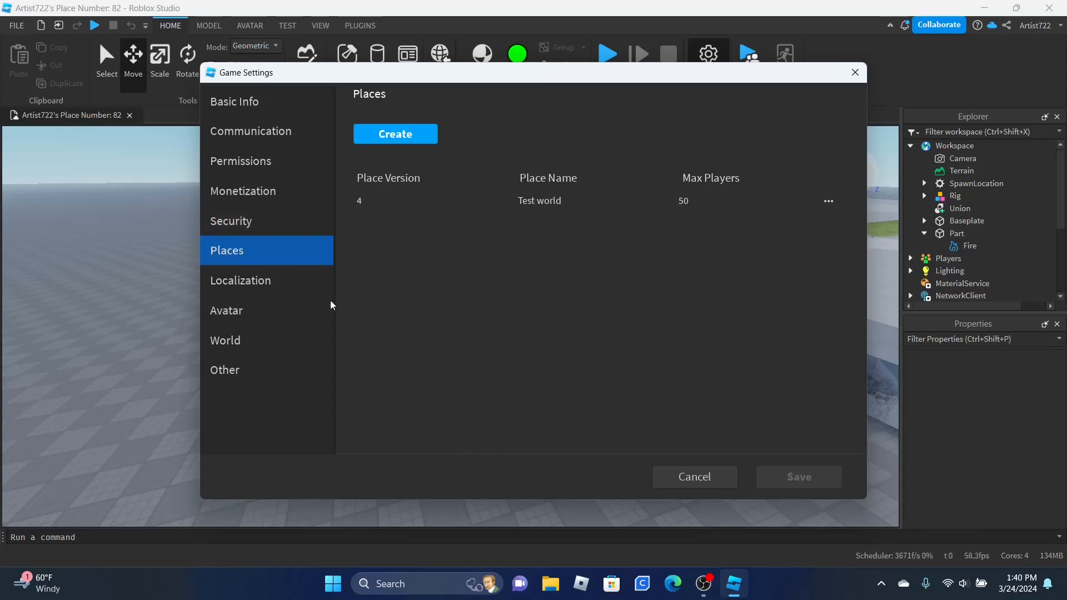
Step: Examine the Localization settings, including the source language, text capture and the automatic translation languages
left_click(270, 288)
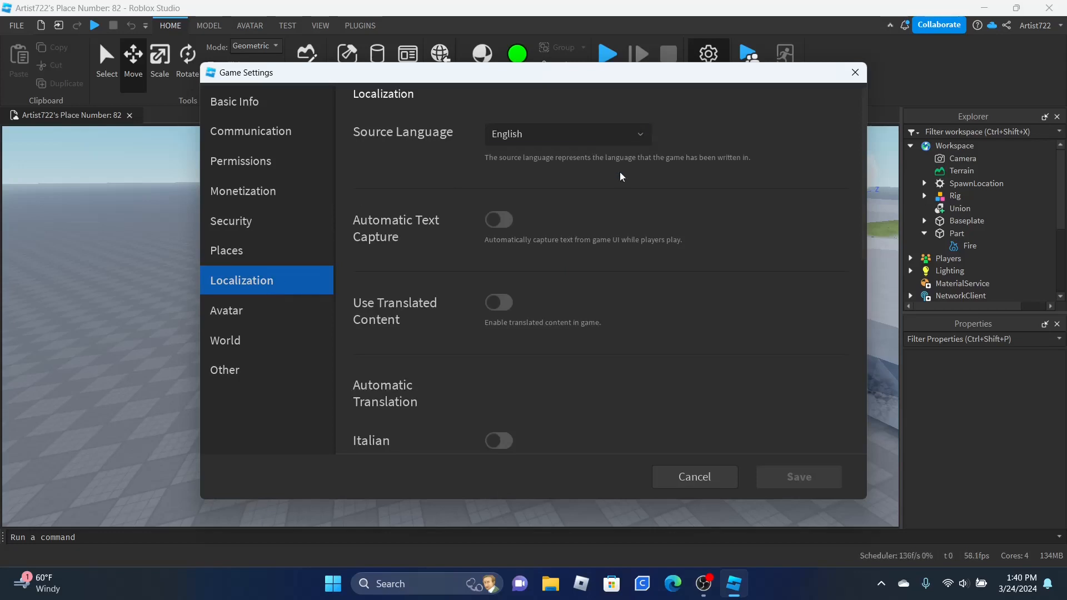
scroll(611, 194, "down", 3)
scroll(500, 234, "down", 3)
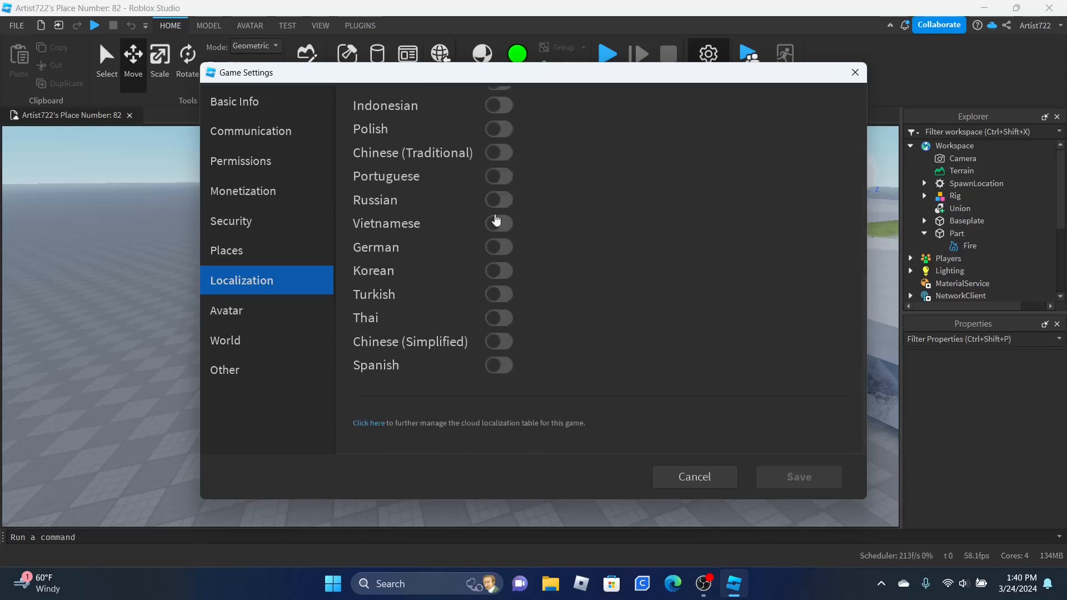
scroll(407, 281, "up", 3)
scroll(407, 280, "up", 2)
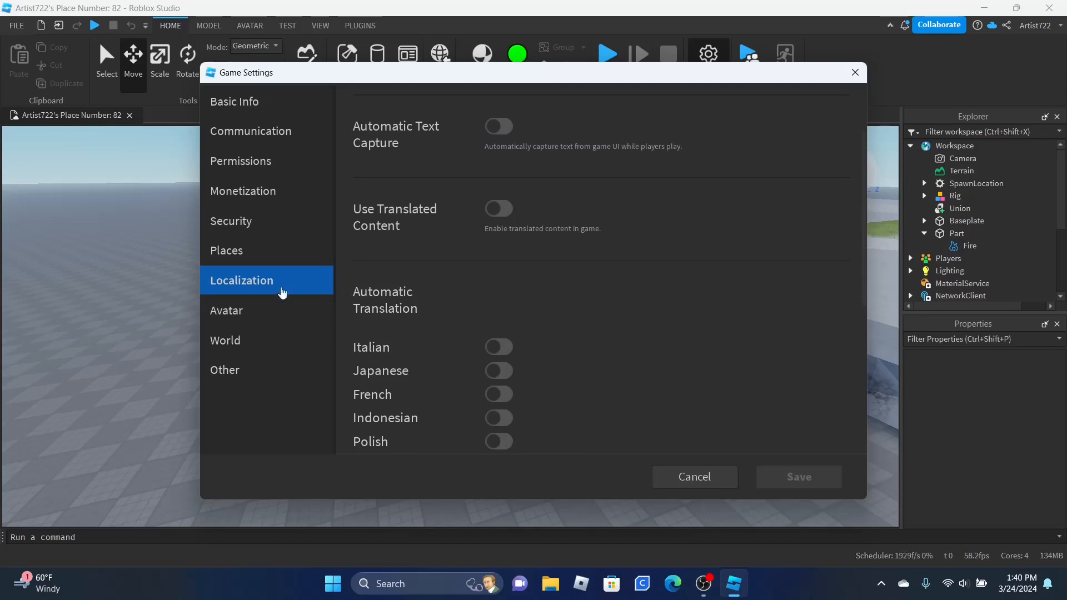
Step: Examine the Avatar settings, from presets and avatar type through scale, body parts and clothing overrides
left_click(269, 309)
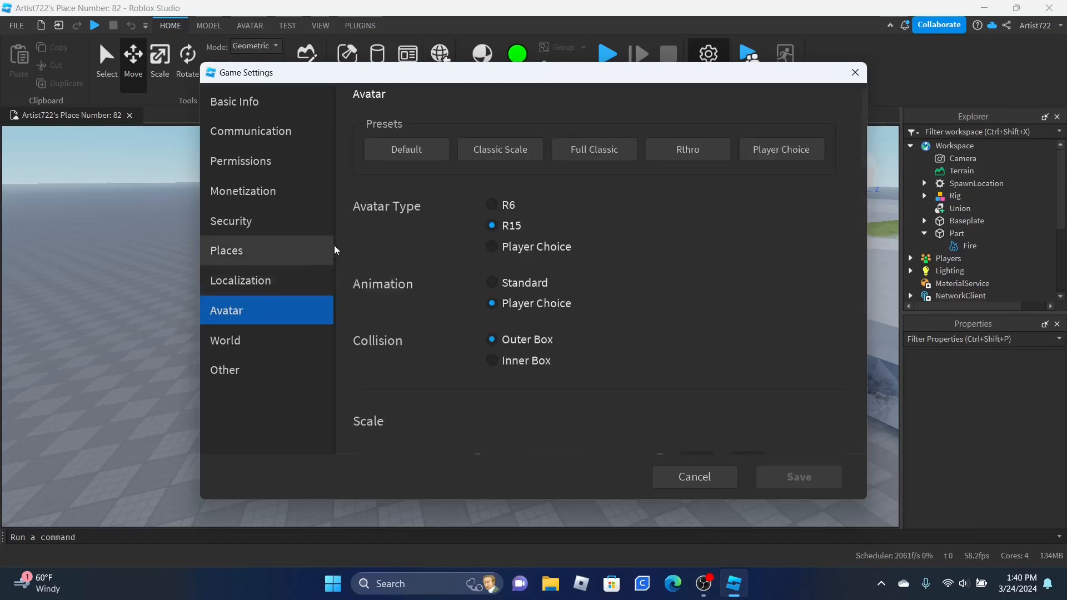
scroll(459, 205, "down", 3)
scroll(459, 210, "down", 15)
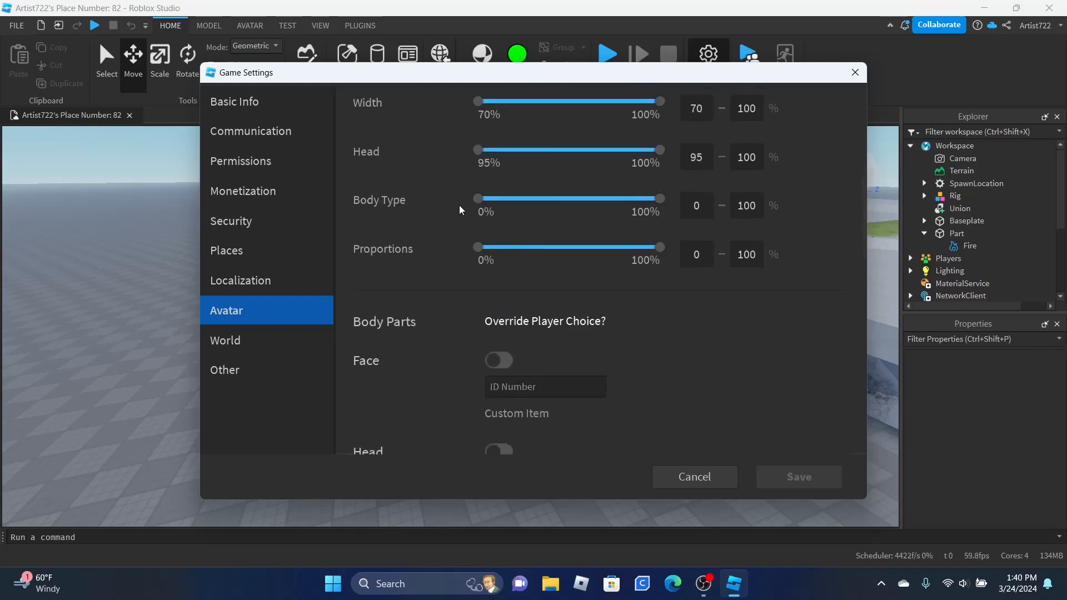
scroll(459, 210, "down", 1)
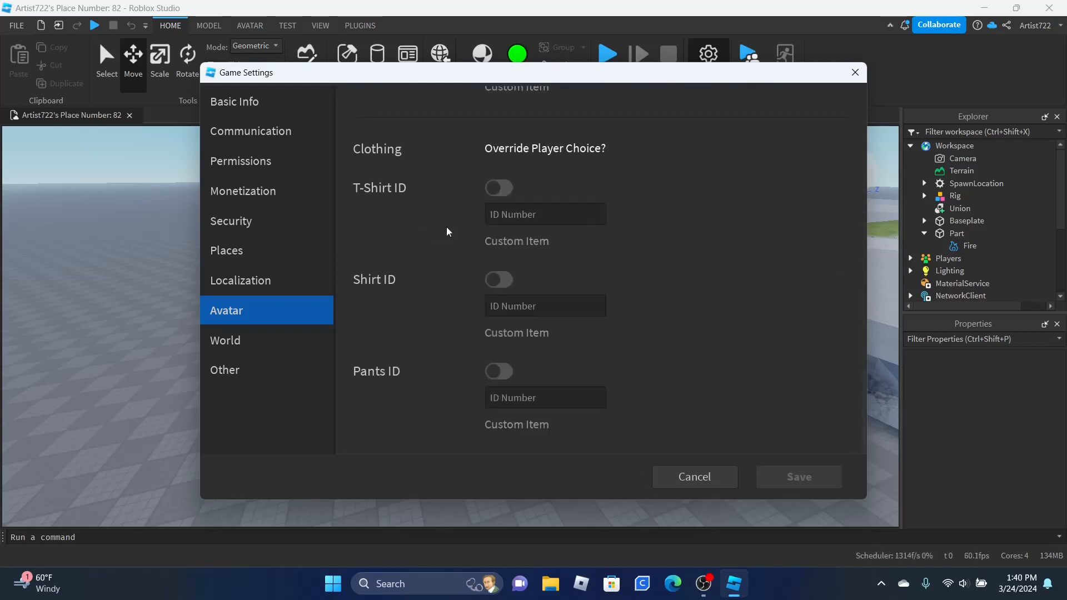
Step: Examine the World physics settings and the Other page, and close the Game Settings without saving
left_click(264, 340)
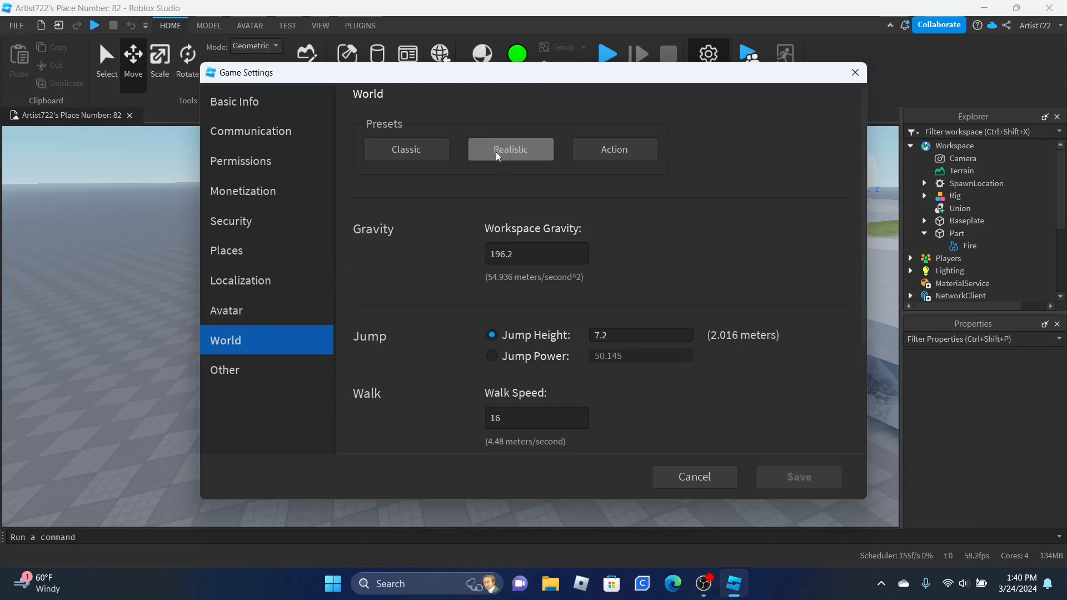
scroll(555, 324, "down", 2)
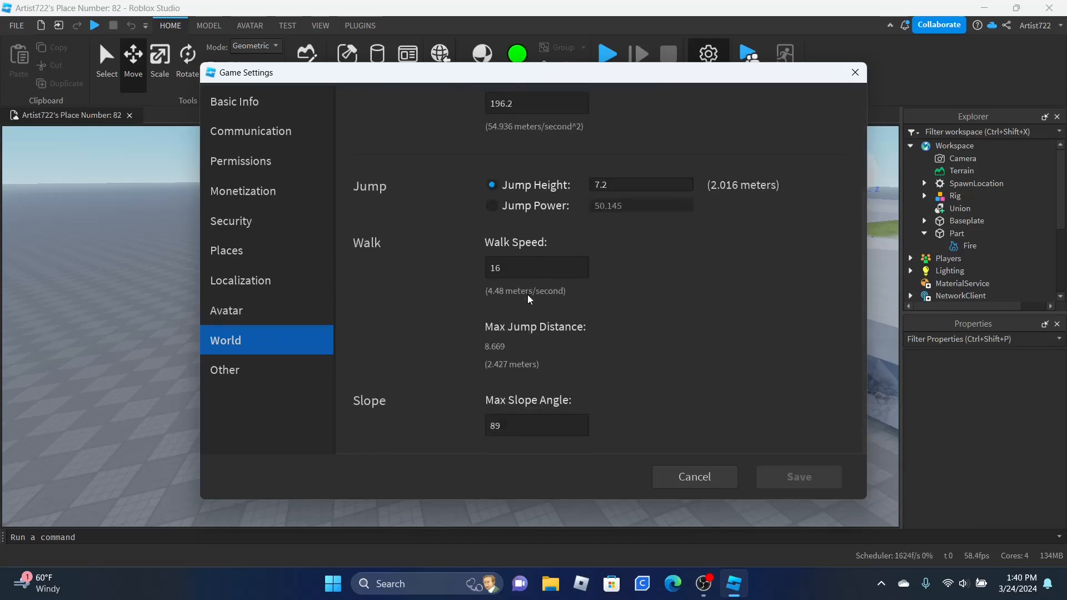
left_click(262, 375)
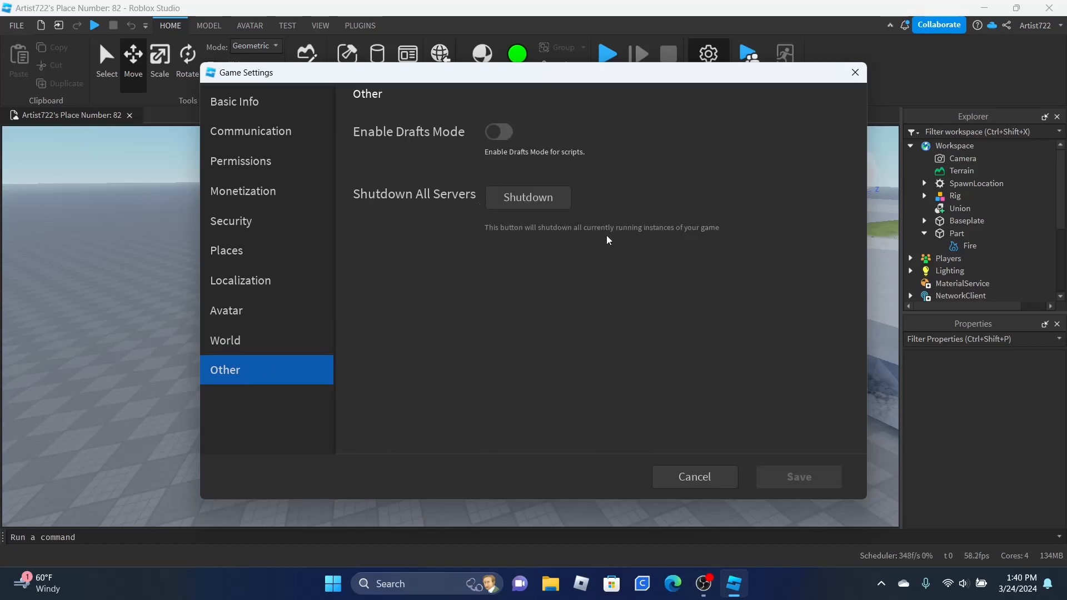
left_click(696, 476)
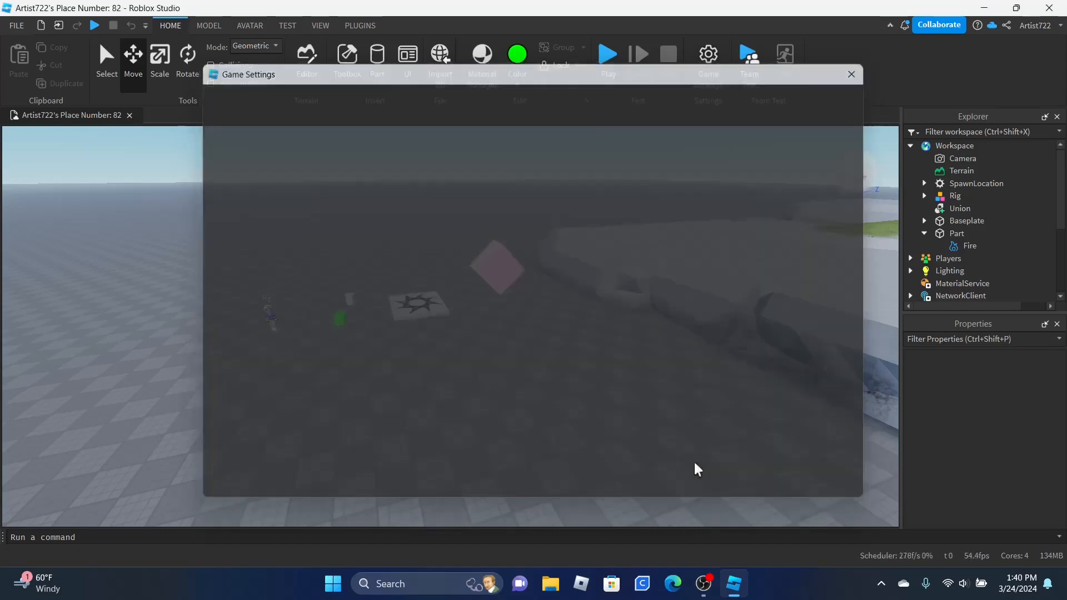
right_click_drag(475, 187, 460, 207)
key("s")
key("w")
scroll(459, 206, "down", 2)
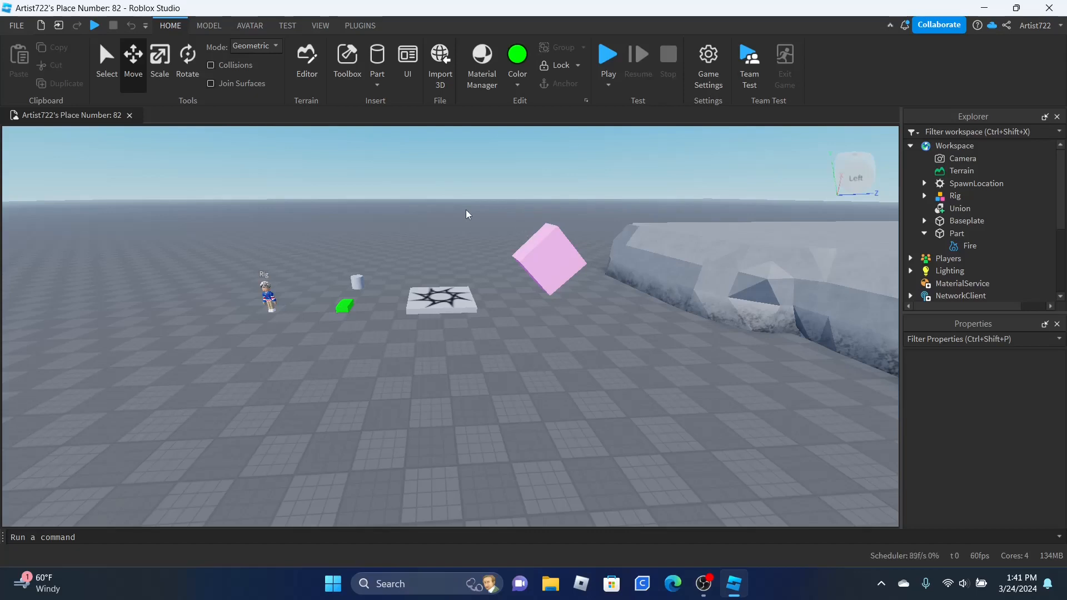
left_click_drag(445, 162, 461, 194)
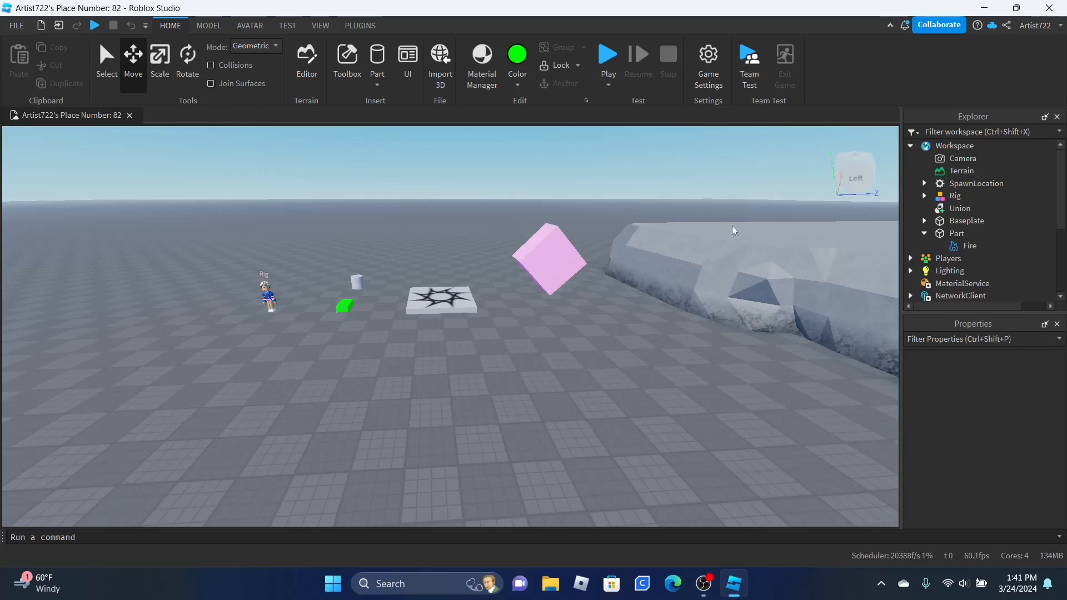
key("w")
right_click_drag(312, 244, 528, 202)
key("s")
key("w")
key("s")
key("s")
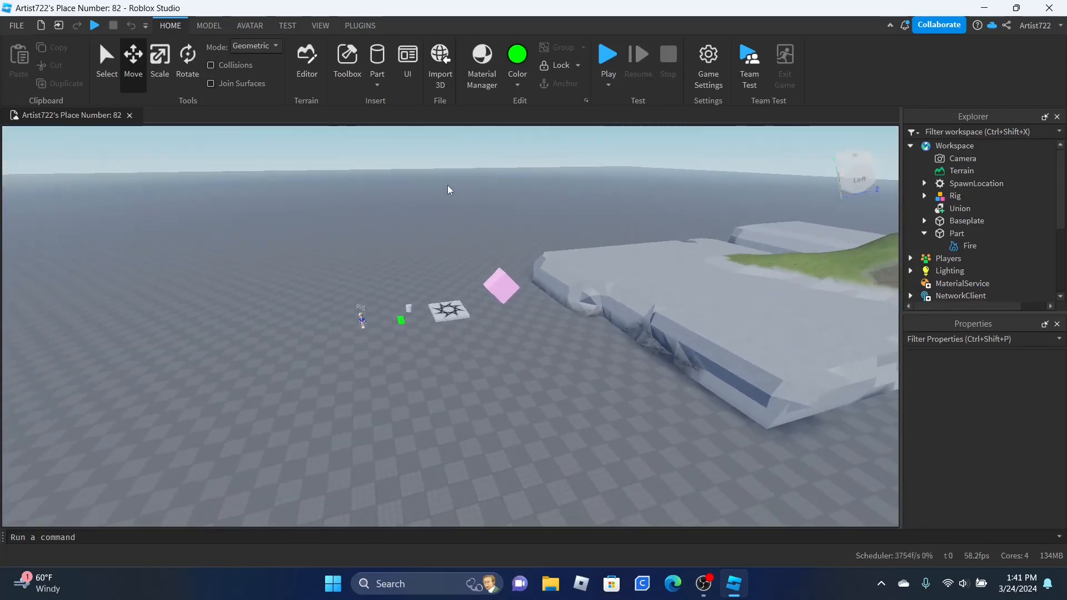